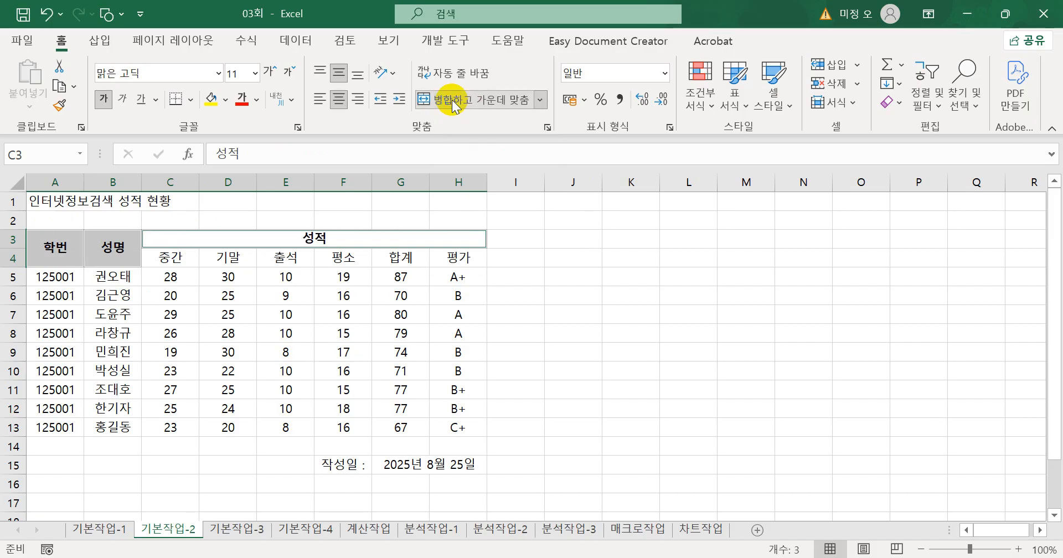
Step: Make the subheadings in C4:H4 bold and fill them with standard yellow
left_click_drag(169, 259, 454, 265)
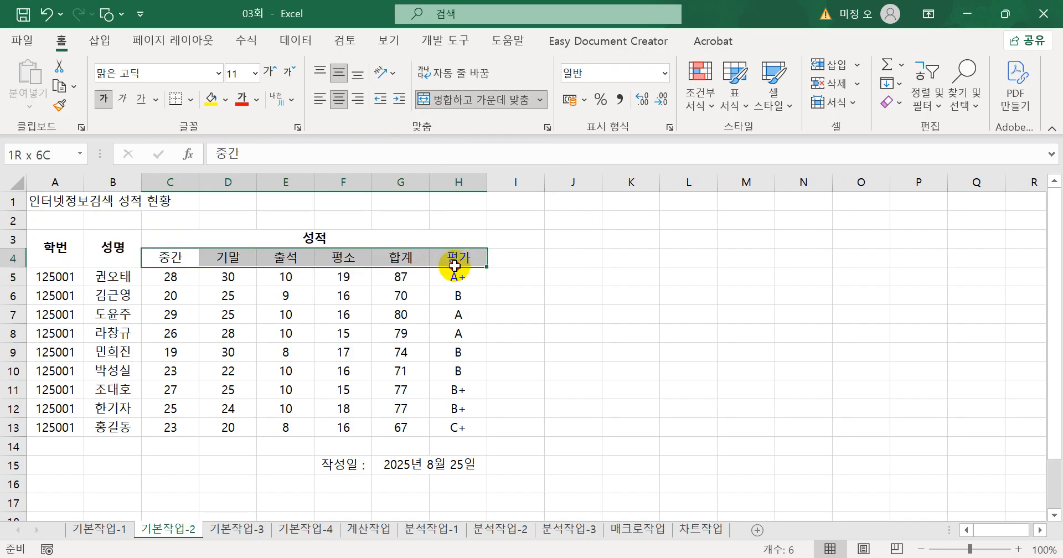
left_click_drag(454, 266, 455, 267)
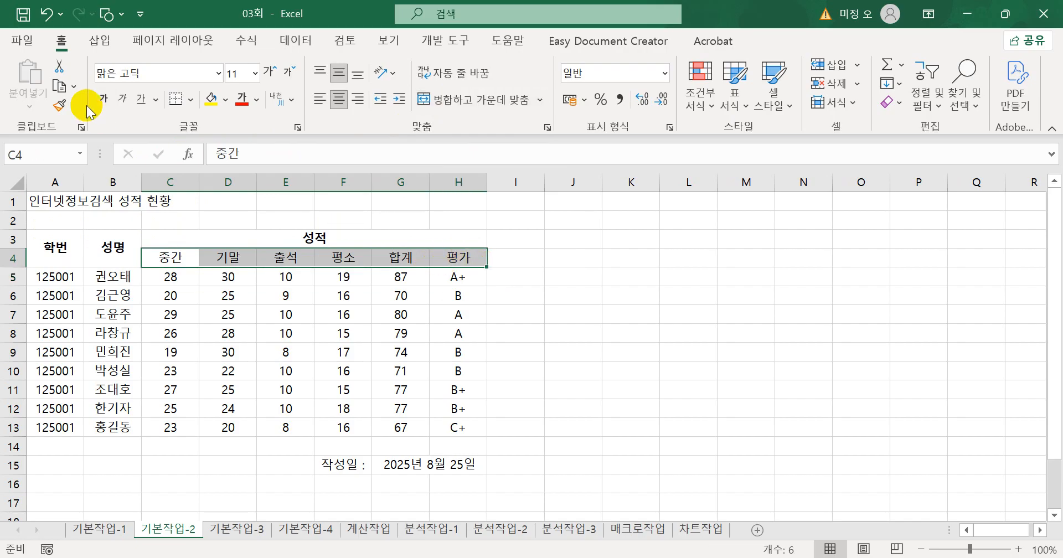
left_click(110, 100)
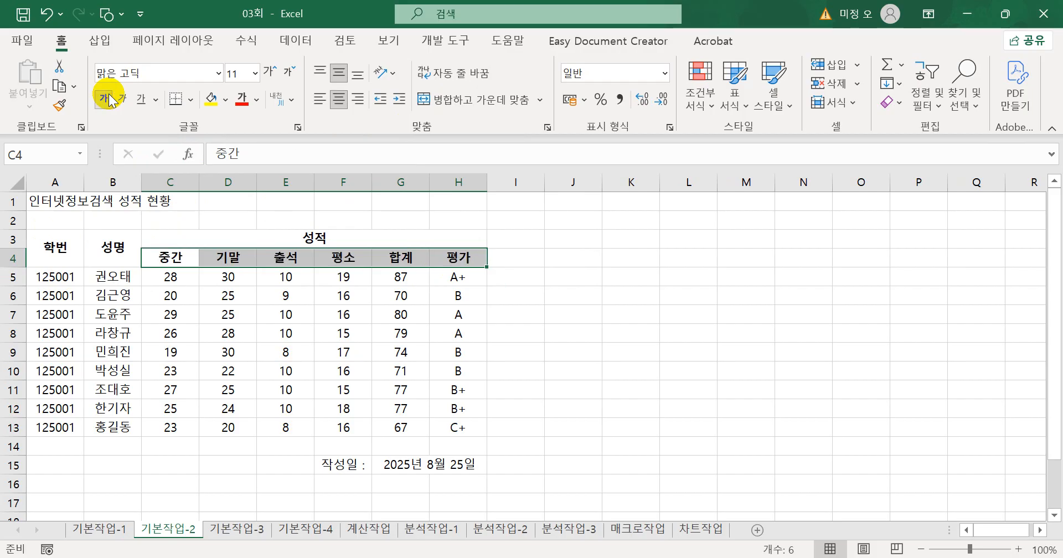
left_click(225, 100)
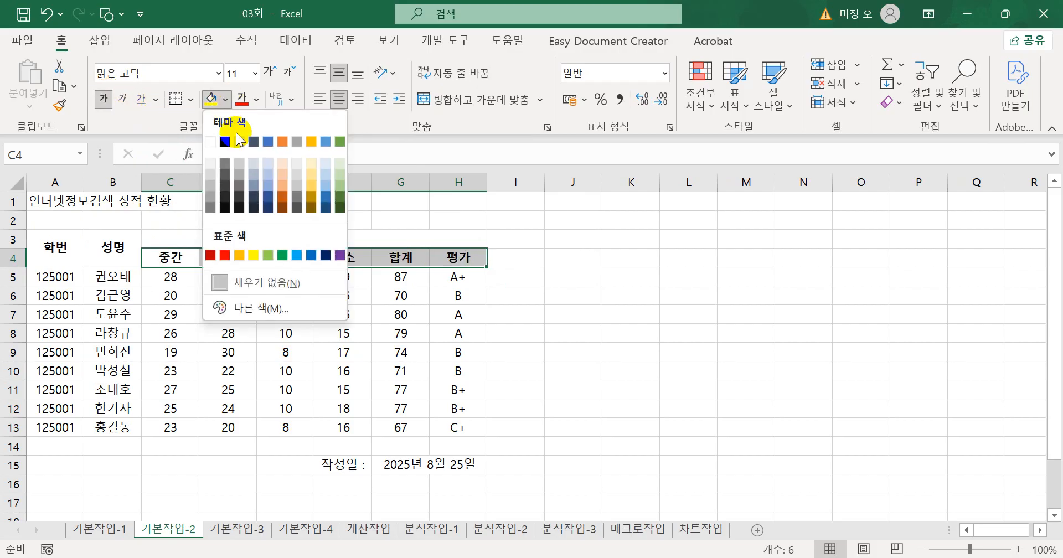
left_click(255, 255)
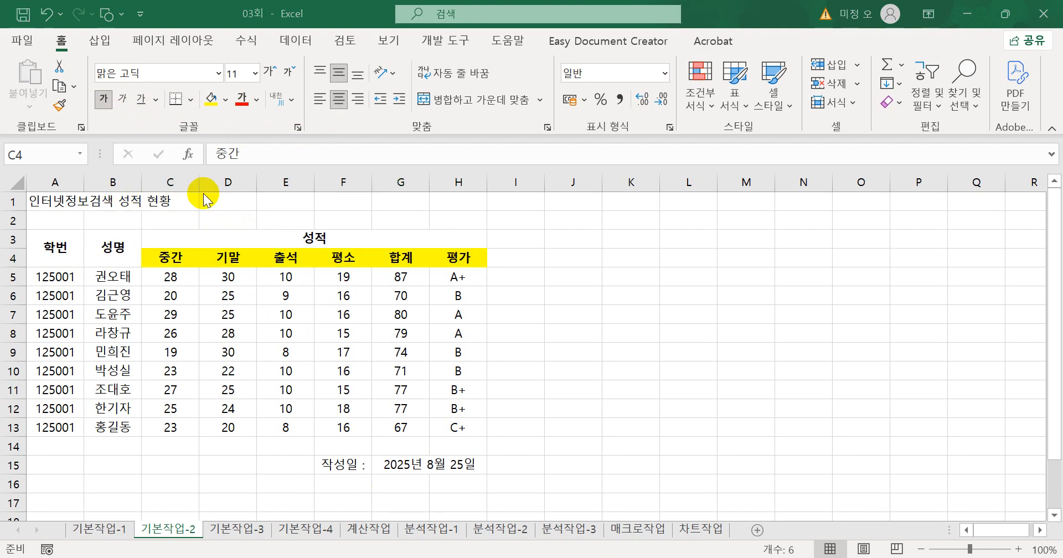
Step: Insert the special character ♣ in front of the title text in cell A1
left_click(71, 205)
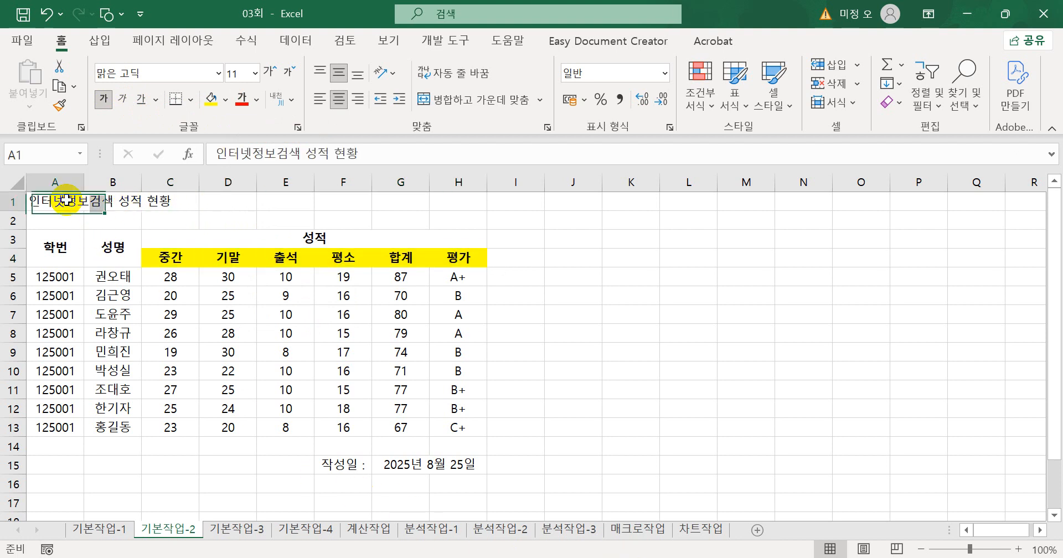
left_click(219, 153)
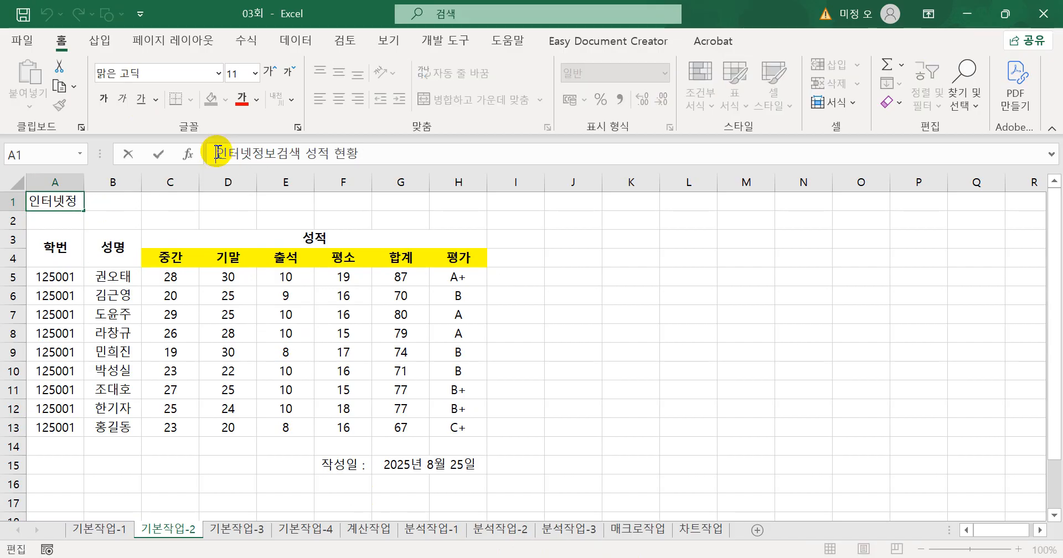
type("ㅁ")
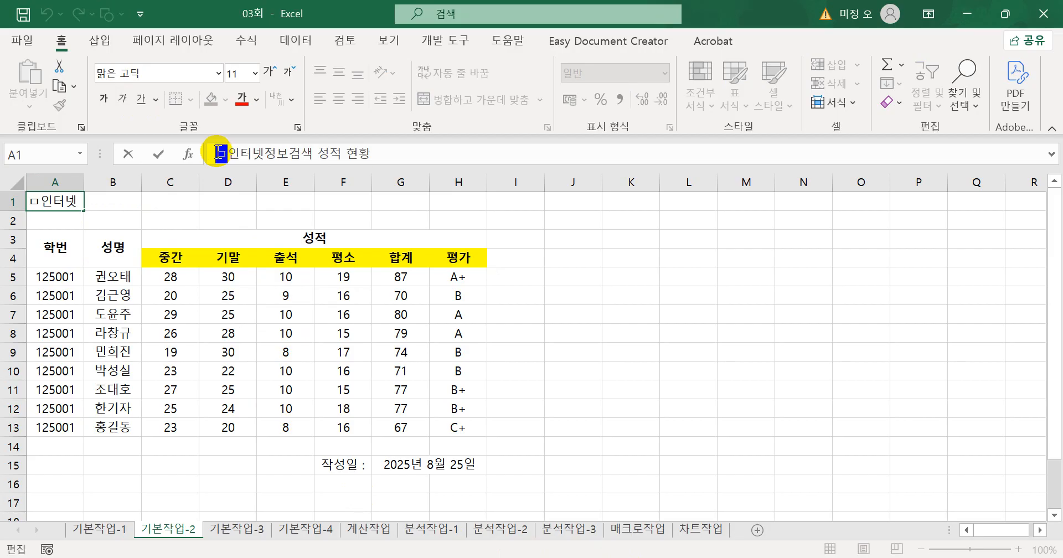
key("Hangul_Hanja")
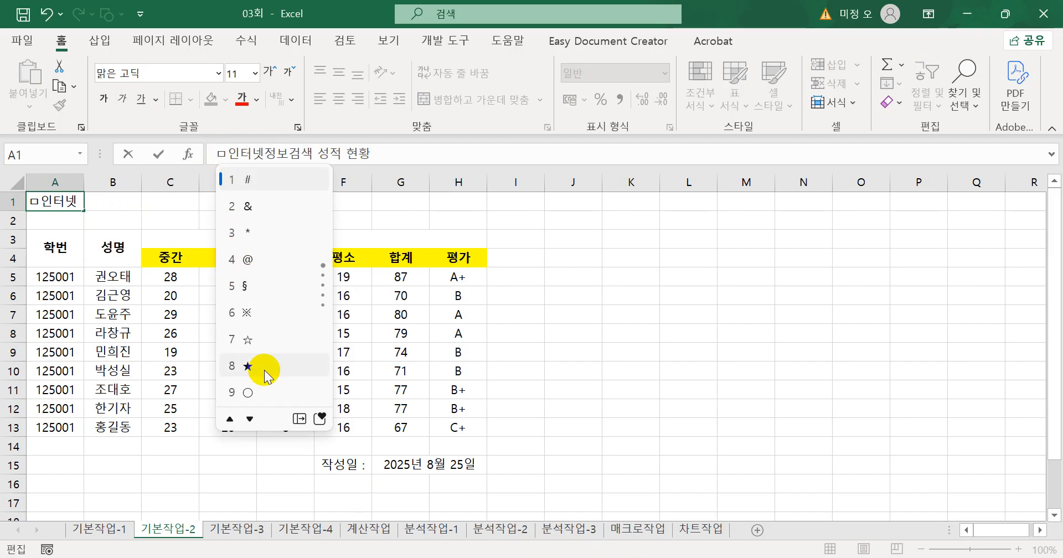
key("Tab")
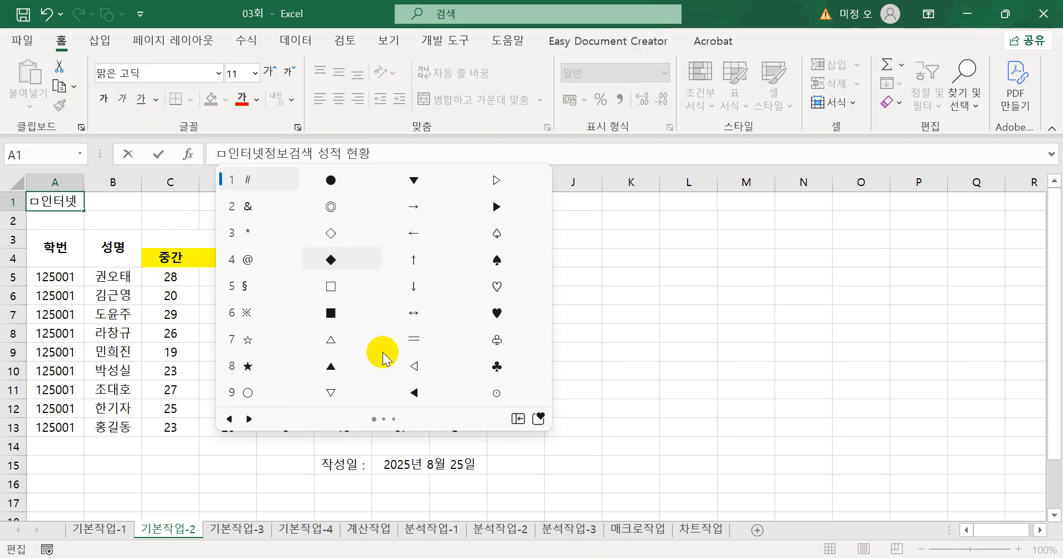
left_click(496, 368)
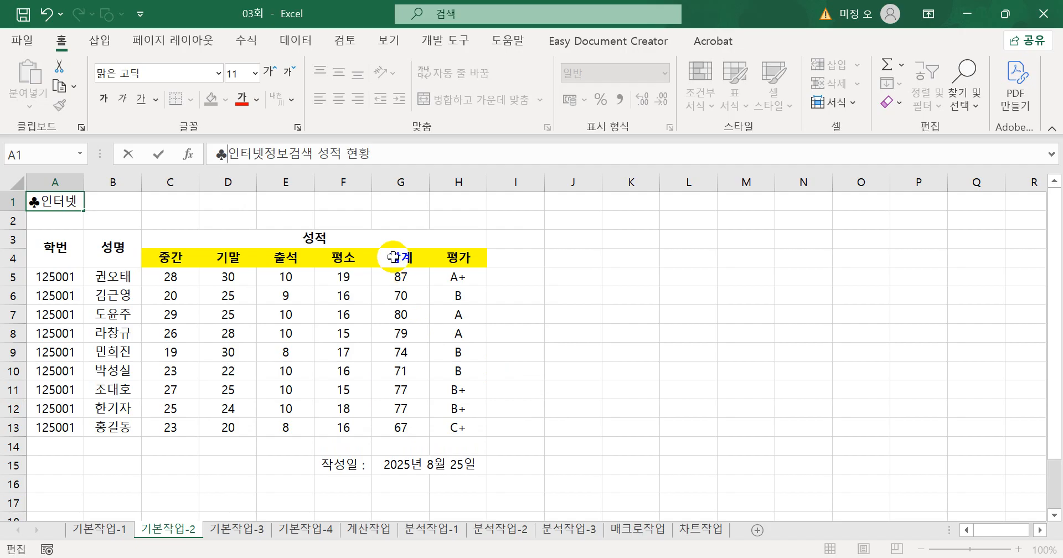
Step: Insert the special character ♣ at the end of the title text in cell A1
left_click(400, 157)
type("ㅁ")
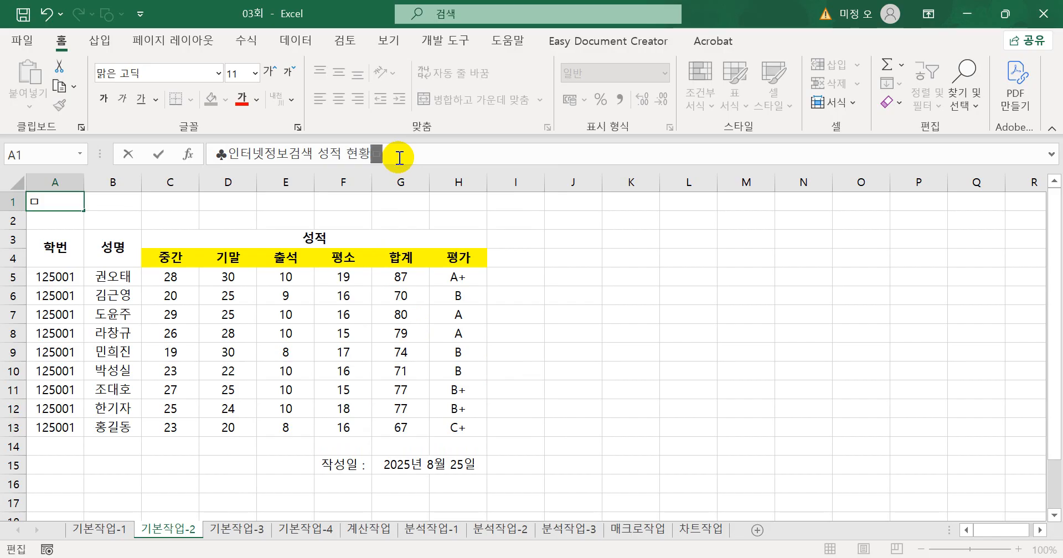
key("Hangul_Hanja")
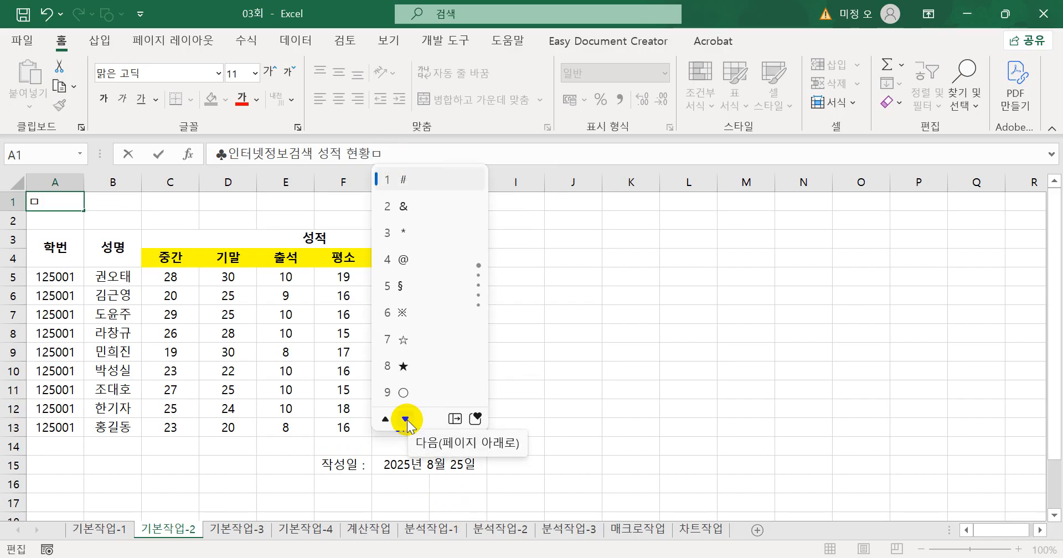
left_click(406, 420)
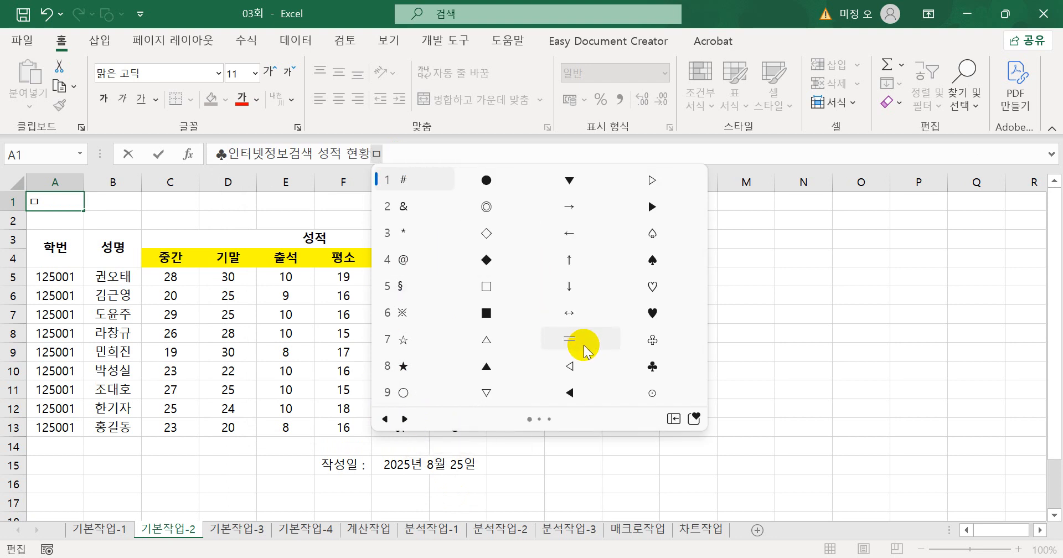
left_click(652, 366)
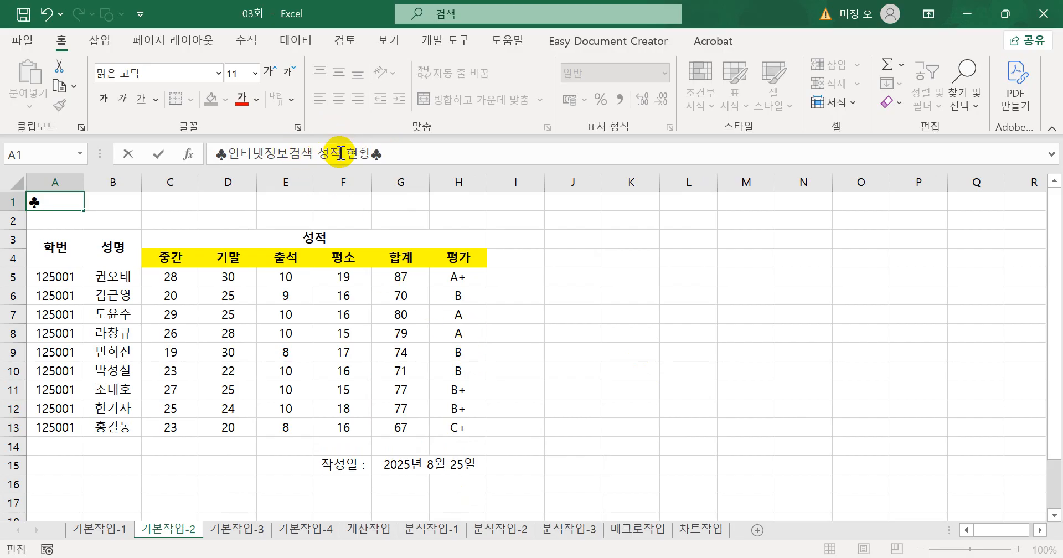
Step: Convert the word 성적 in the A1 title to the Hanja 成績 and commit the cell
double_click(324, 154)
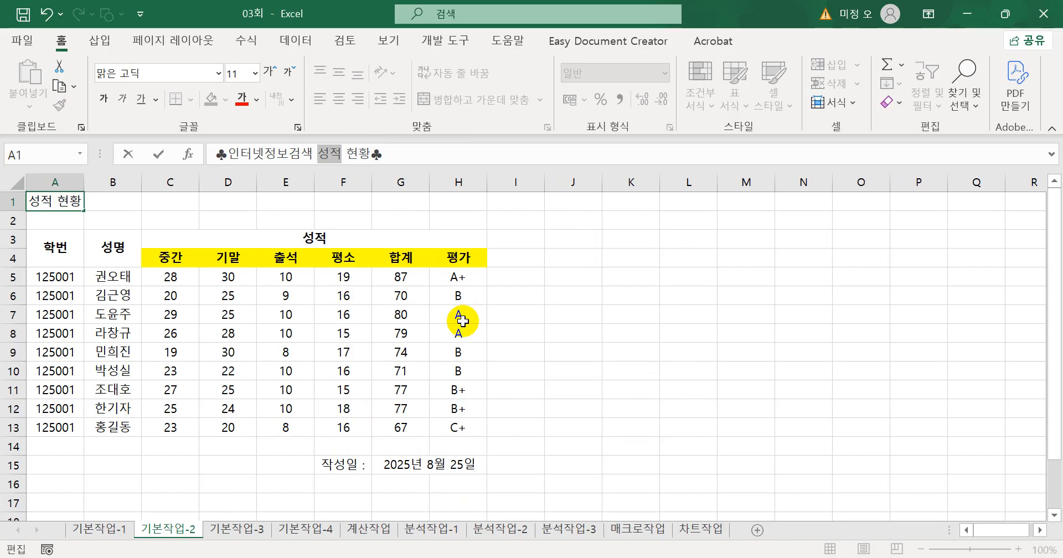
key("Hangul_Hanja")
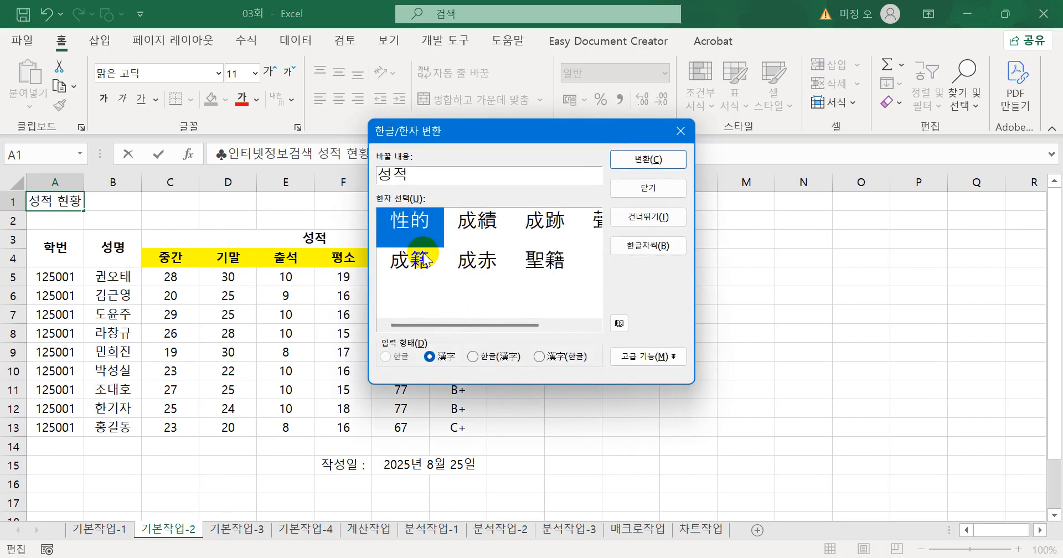
left_click(473, 235)
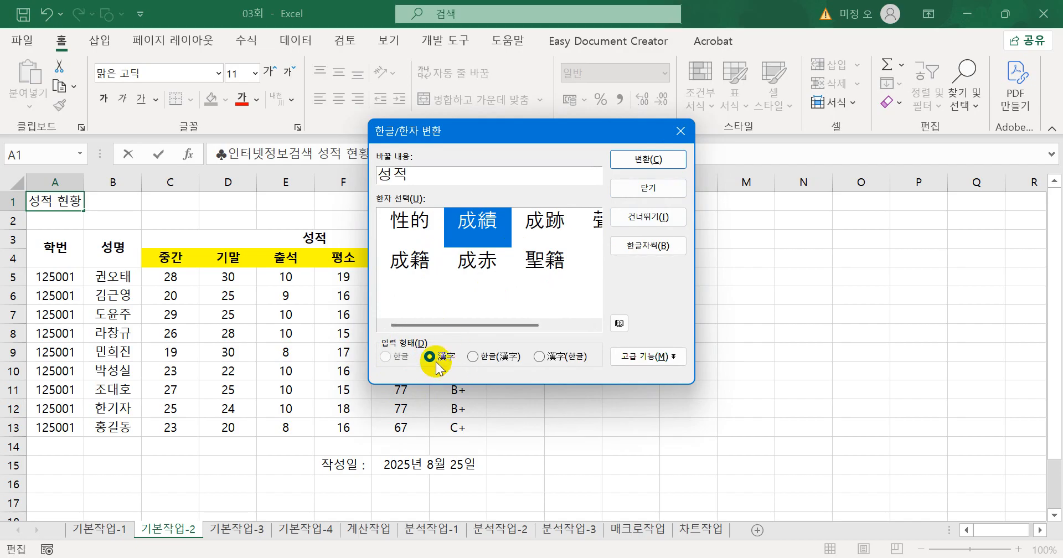
left_click(643, 161)
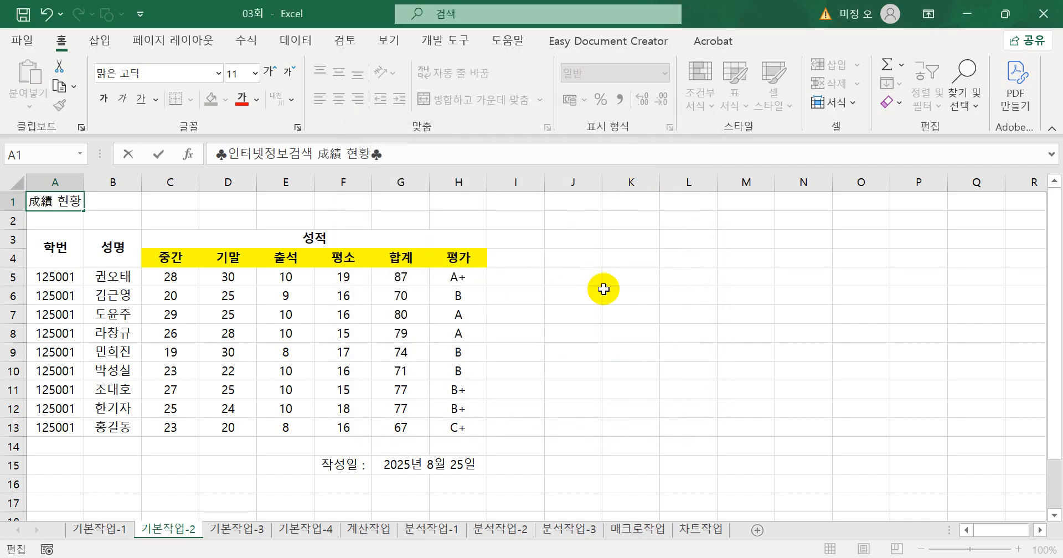
key("Return")
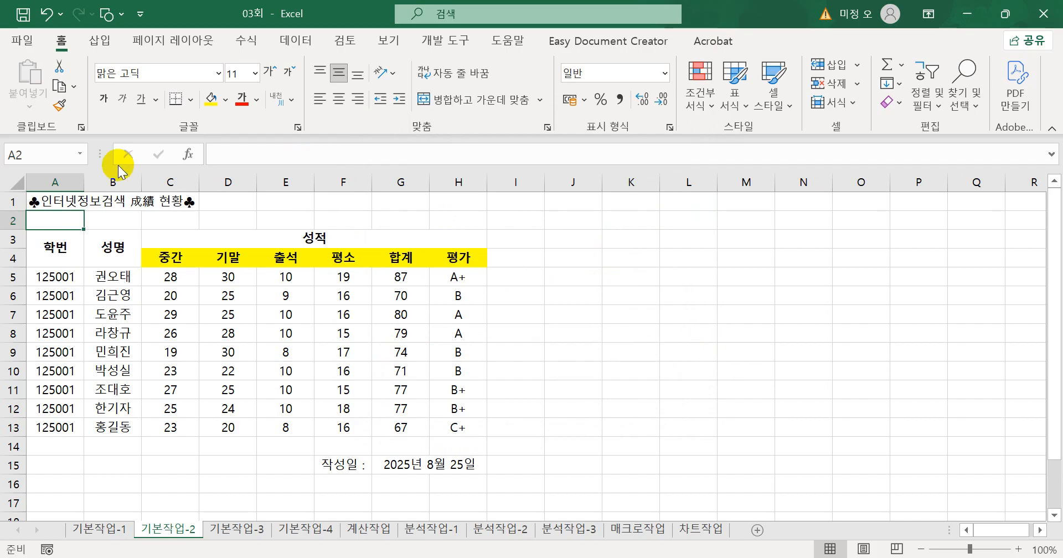
Step: Add a note to the merged cell C3, replacing the default author name with "2025학년도 1학기"
left_click(169, 236)
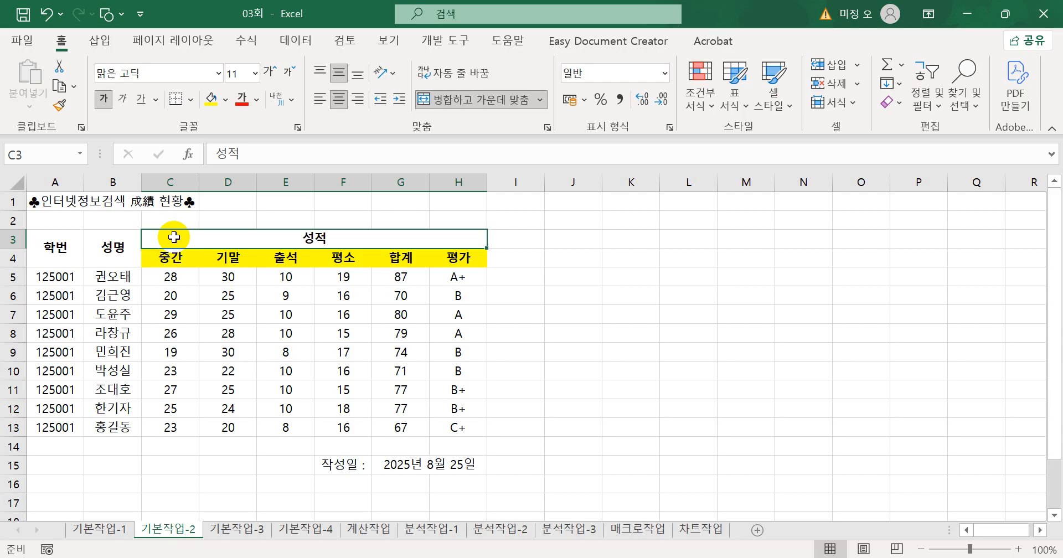
key("shift+F2")
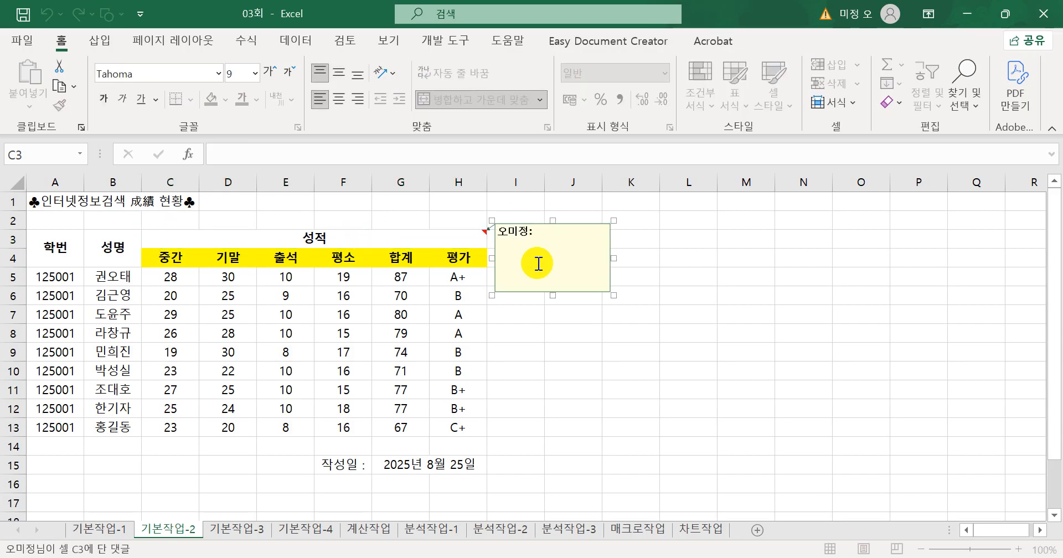
left_click_drag(507, 256, 500, 226)
key("Delete")
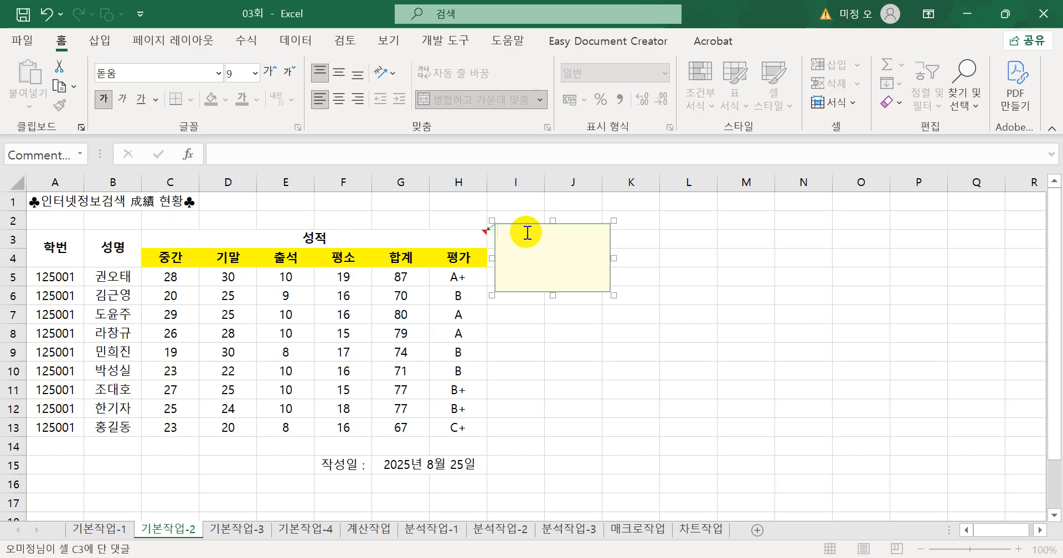
type("2025")
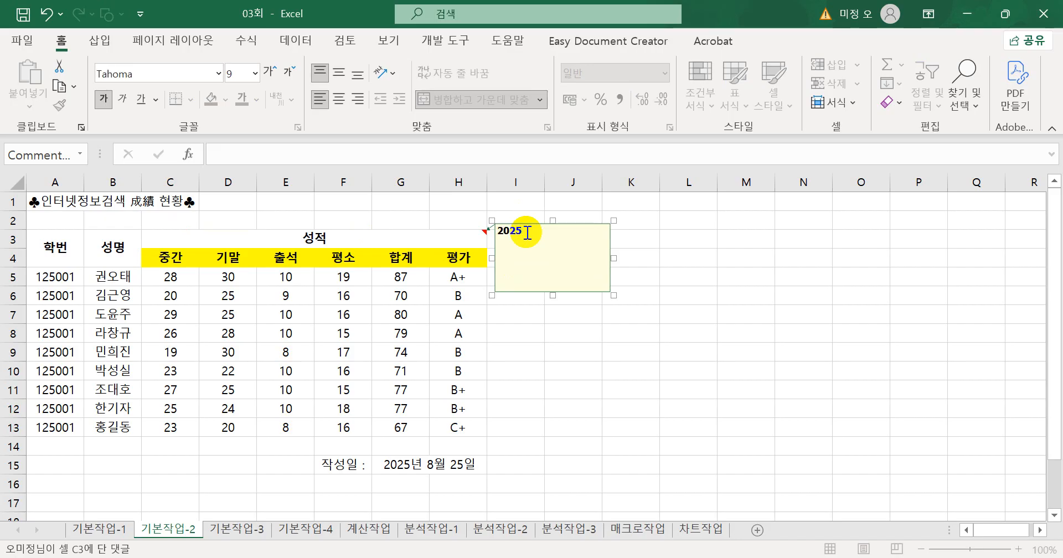
type("년")
type("년도")
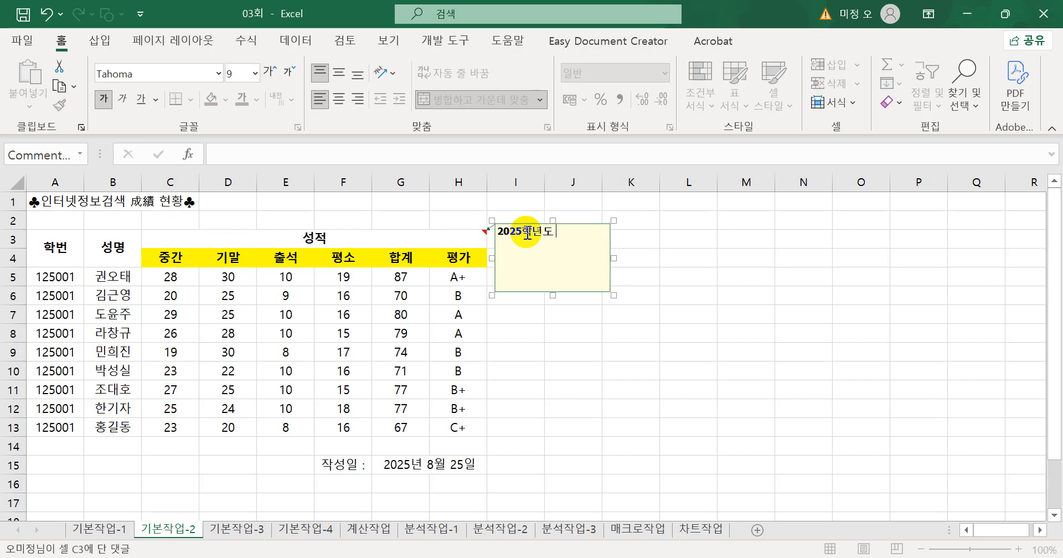
type(" 1학기")
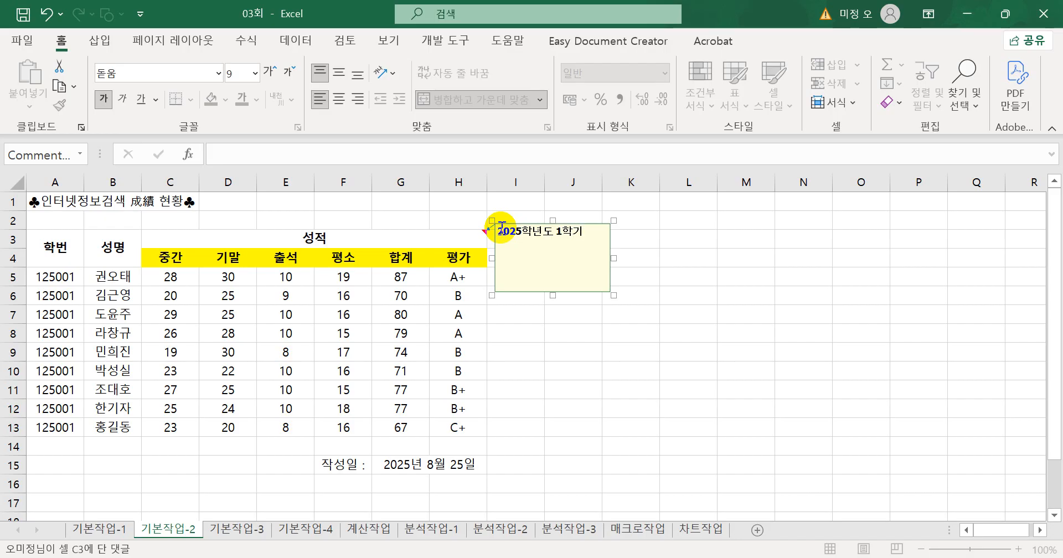
left_click(668, 274)
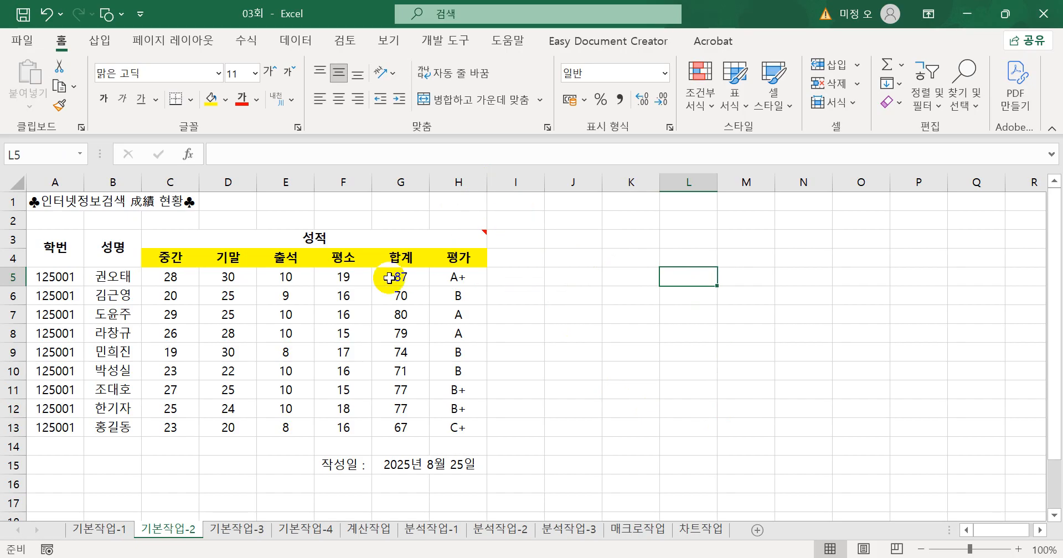
Step: Set the note on the merged cell C3 to stay displayed on the sheet
left_click(450, 243)
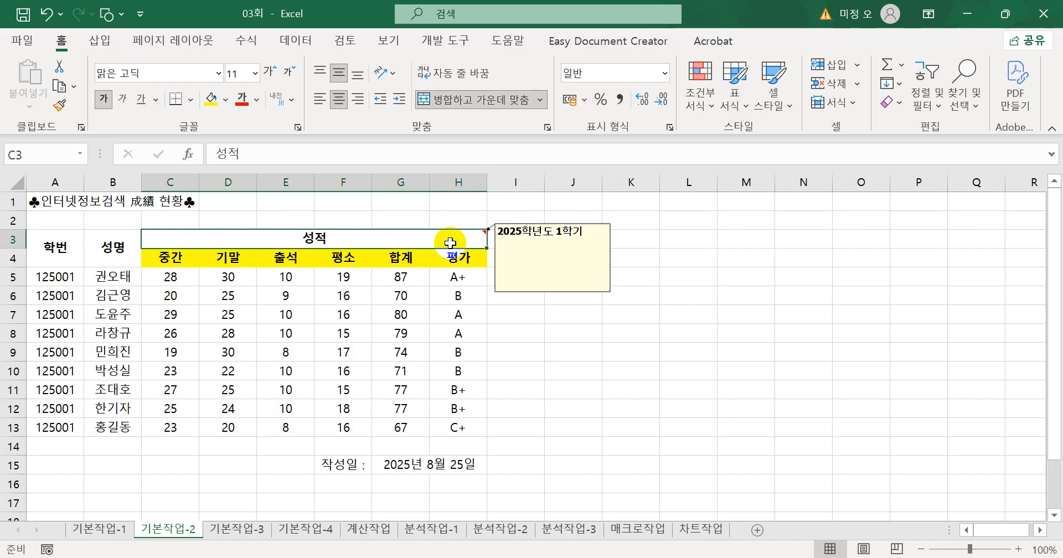
right_click(450, 242)
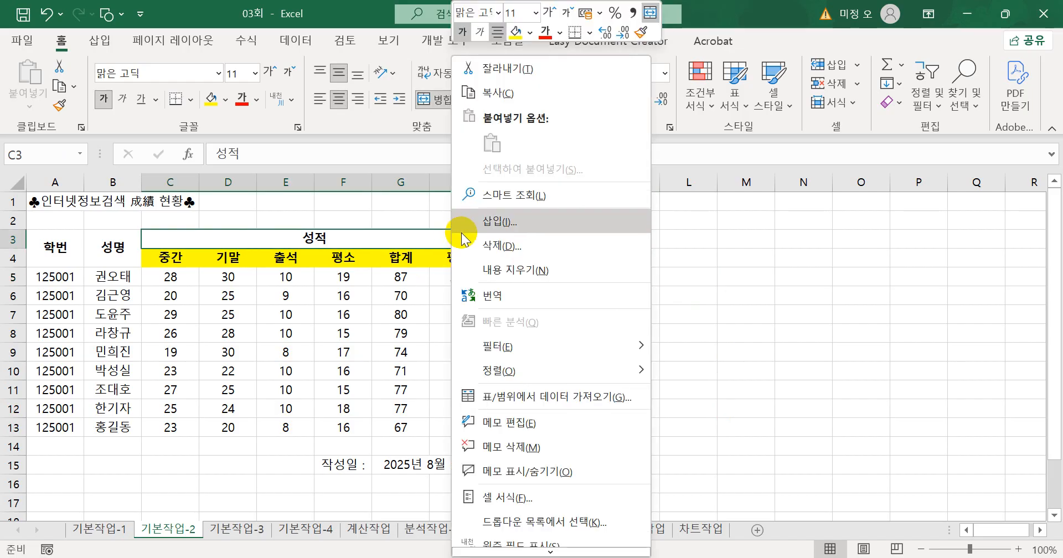
left_click(540, 482)
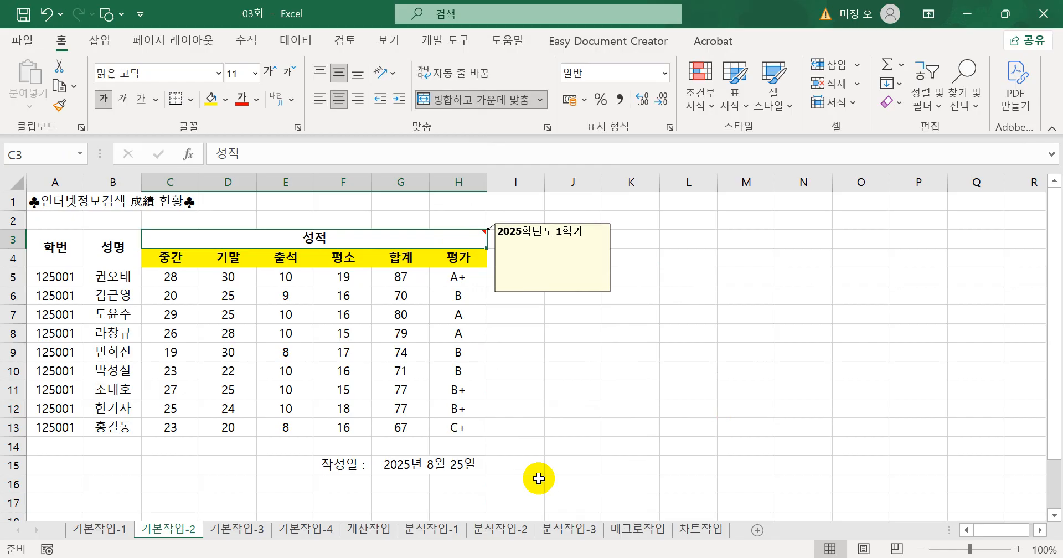
Step: Turn on automatic sizing (자동 크기) in the format settings of the note attached to C3
left_click(584, 291)
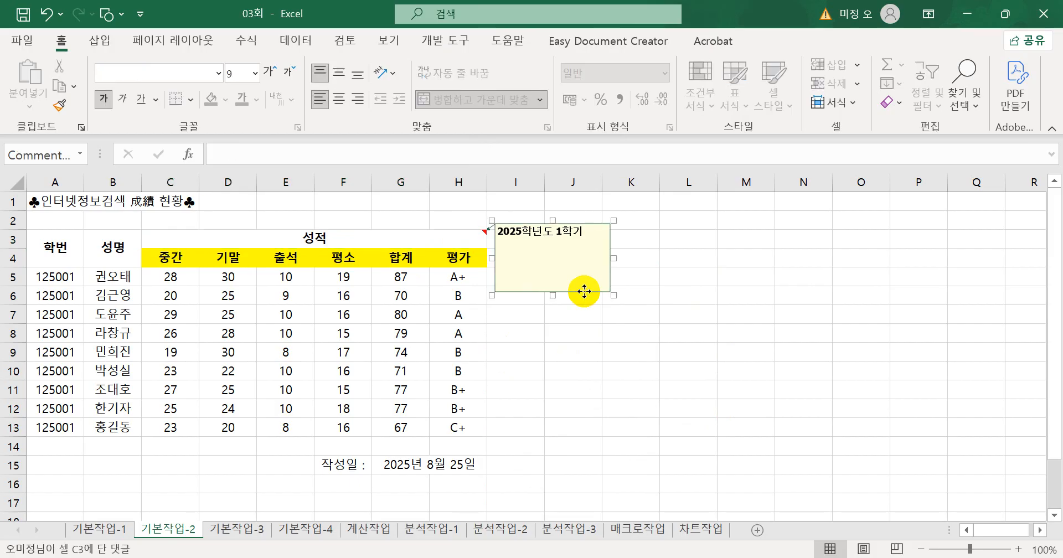
right_click(585, 292)
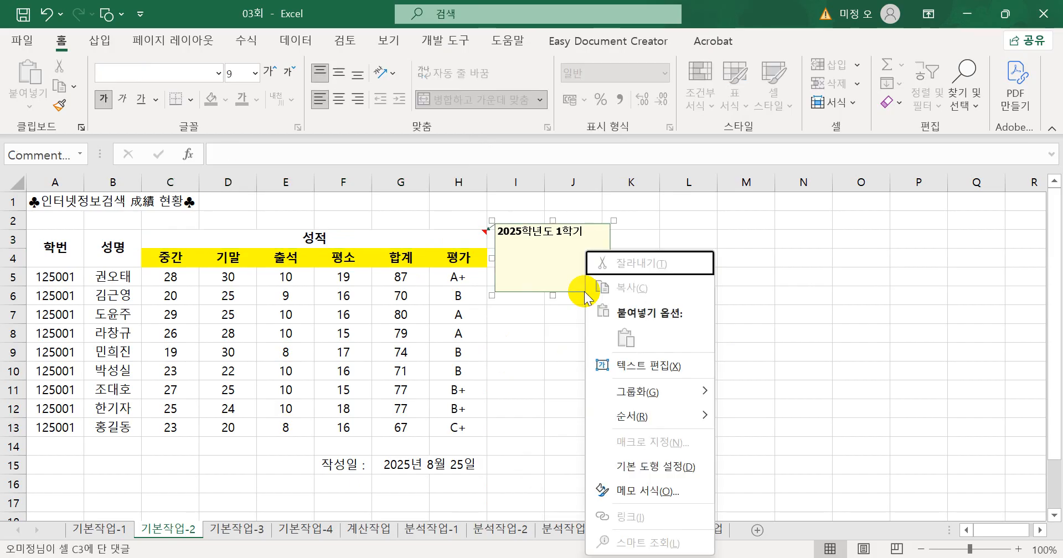
left_click(648, 497)
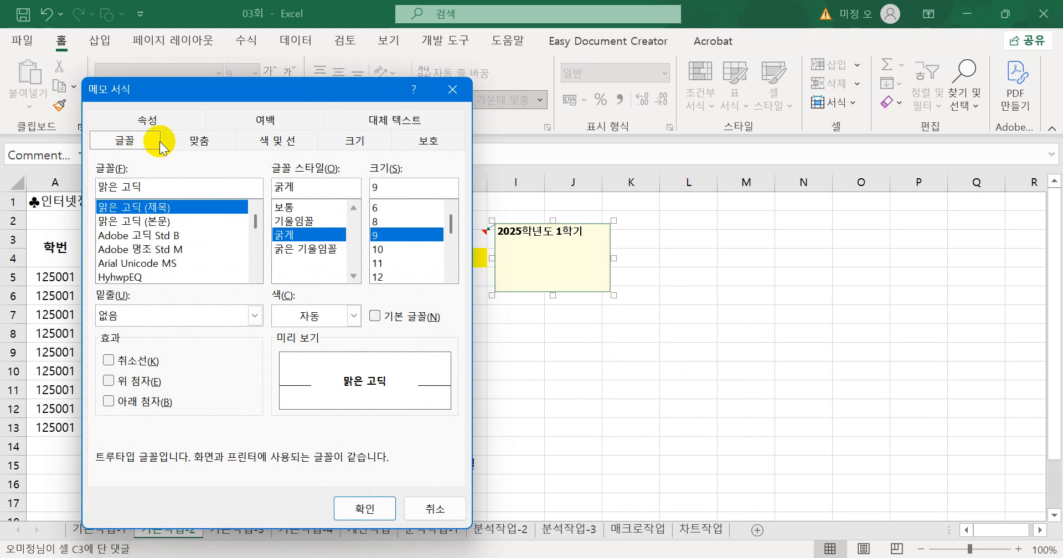
left_click(207, 141)
left_click(150, 252)
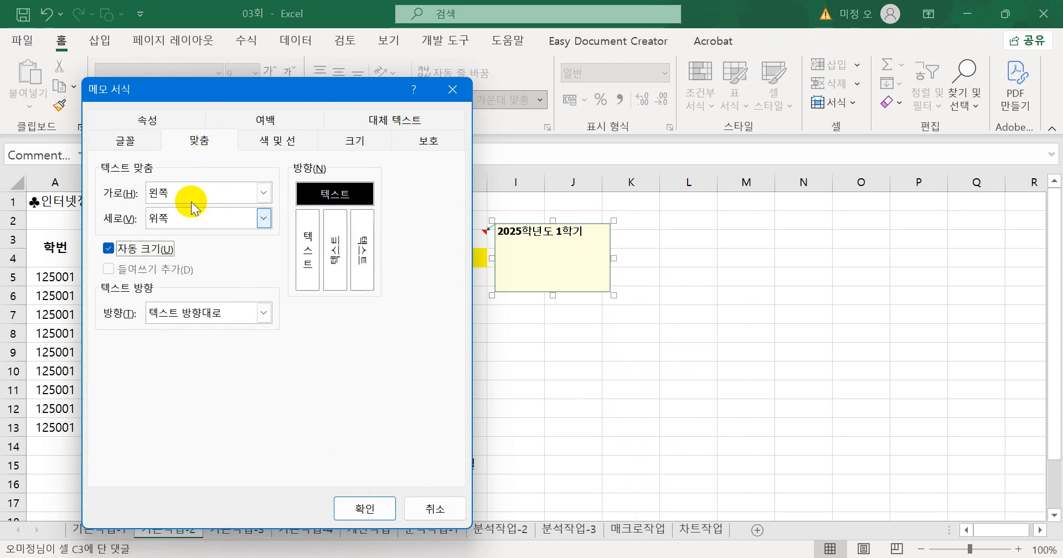
Step: Set the C3 note's font to 굴림체 at size 12 and apply the note formatting
left_click(135, 143)
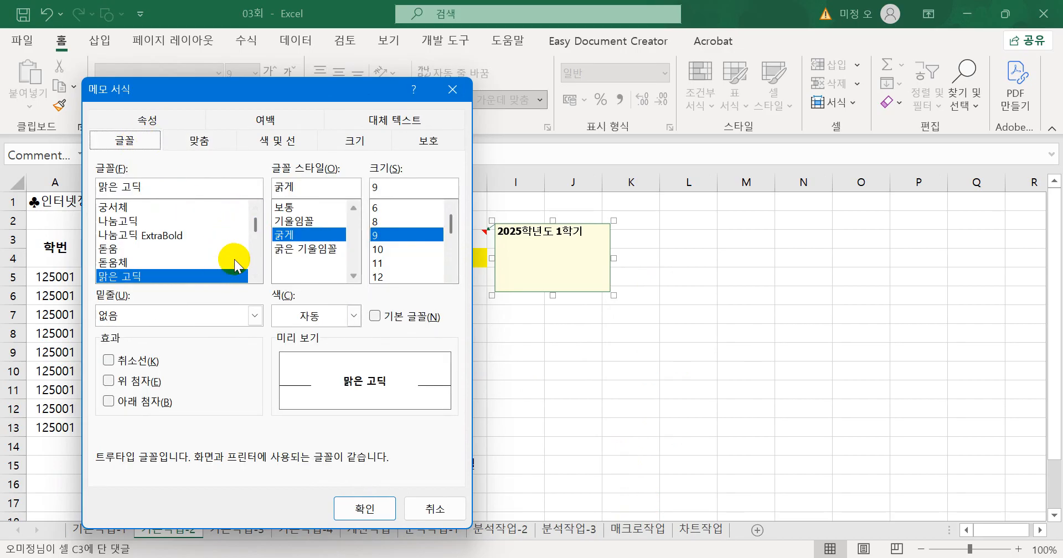
left_click(255, 210)
left_click(255, 209)
double_click(255, 209)
left_click(110, 237)
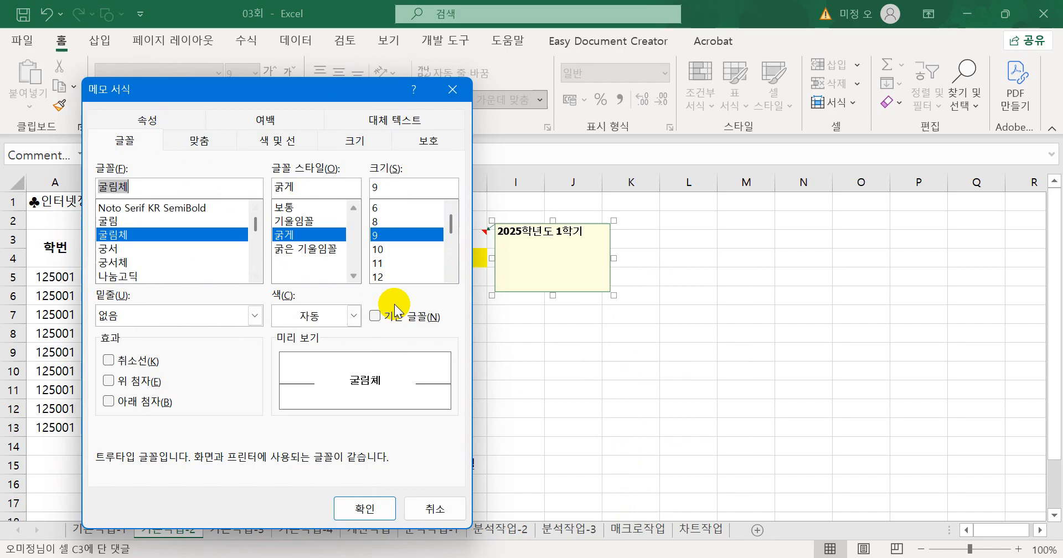
left_click(379, 277)
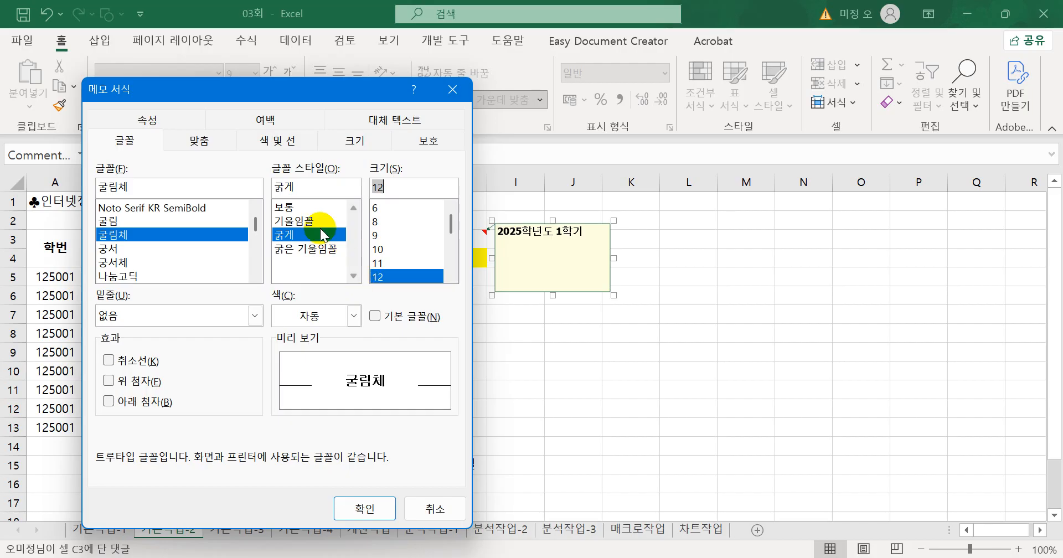
left_click(288, 145)
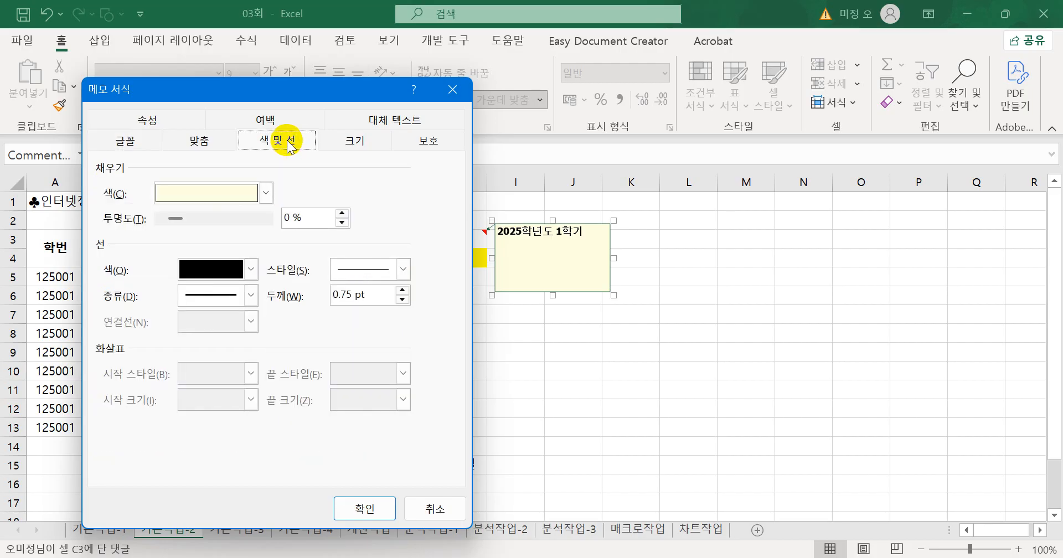
left_click(265, 193)
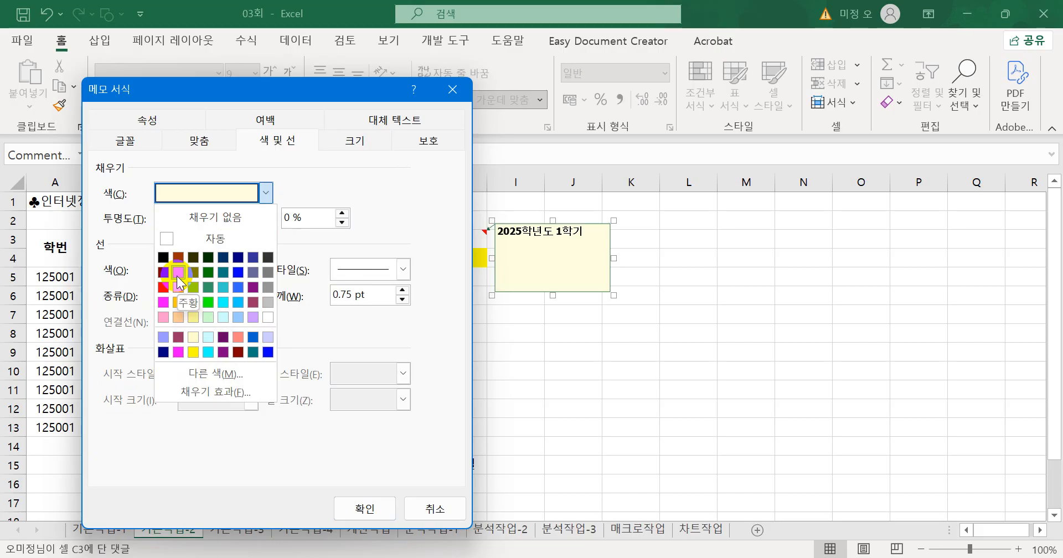
left_click(355, 505)
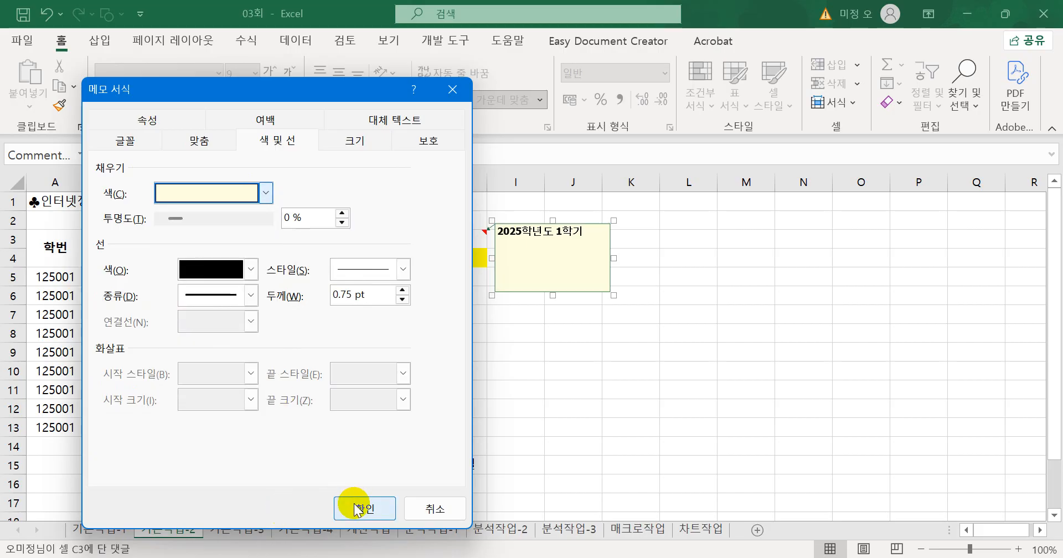
left_click(355, 507)
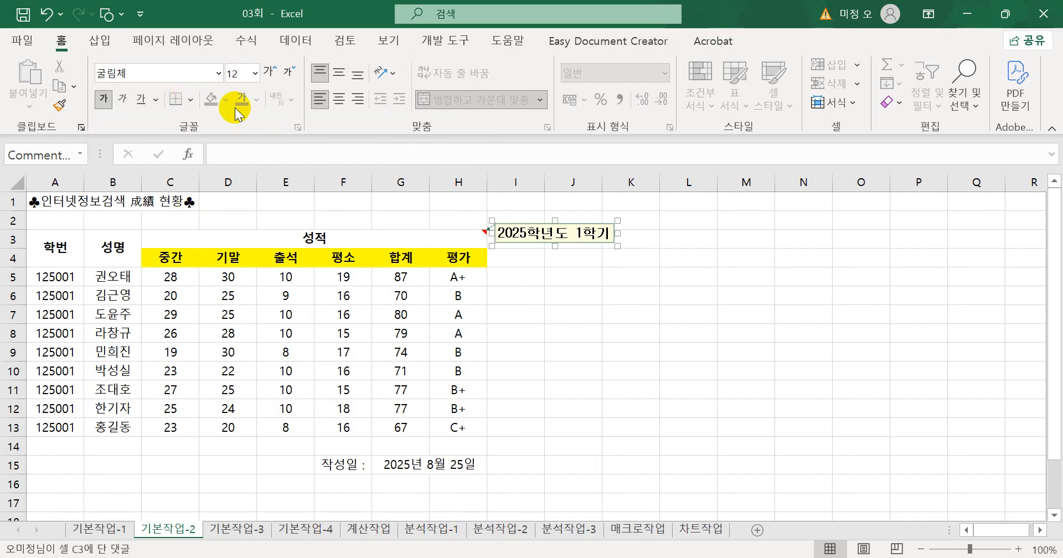
Step: Fill the background of the C3 note with orange (주황)
left_click(609, 236)
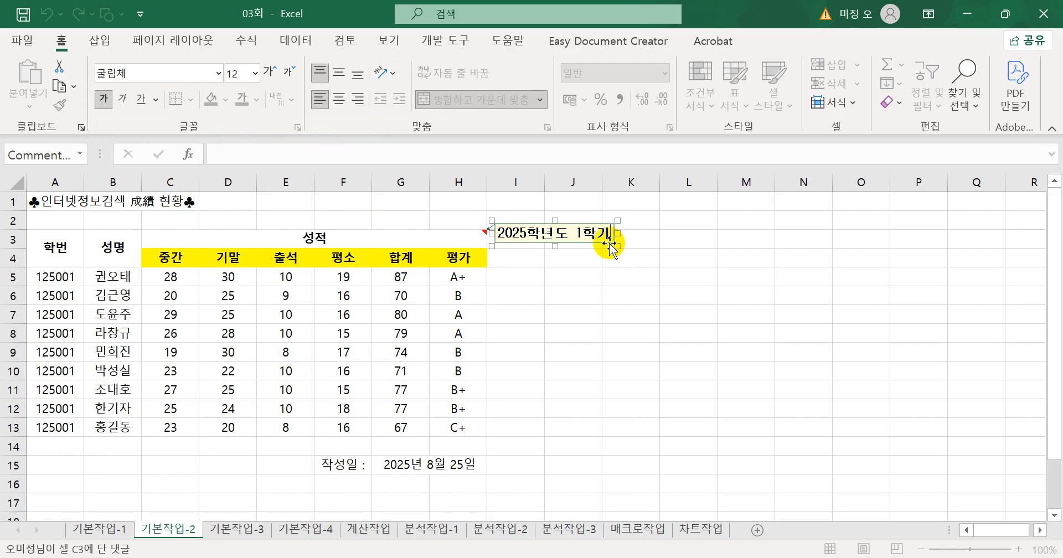
left_click(609, 243)
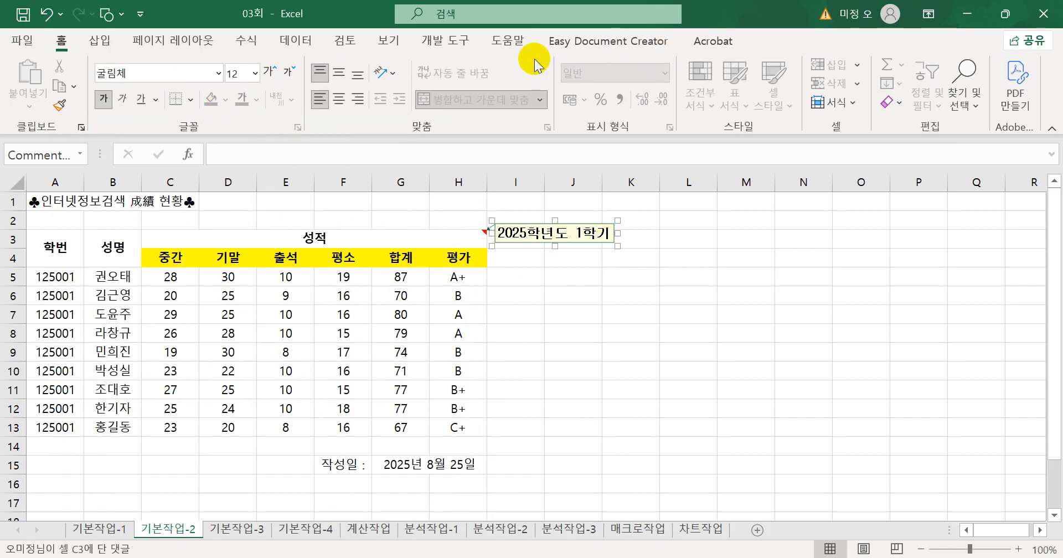
right_click(586, 243)
left_click(648, 484)
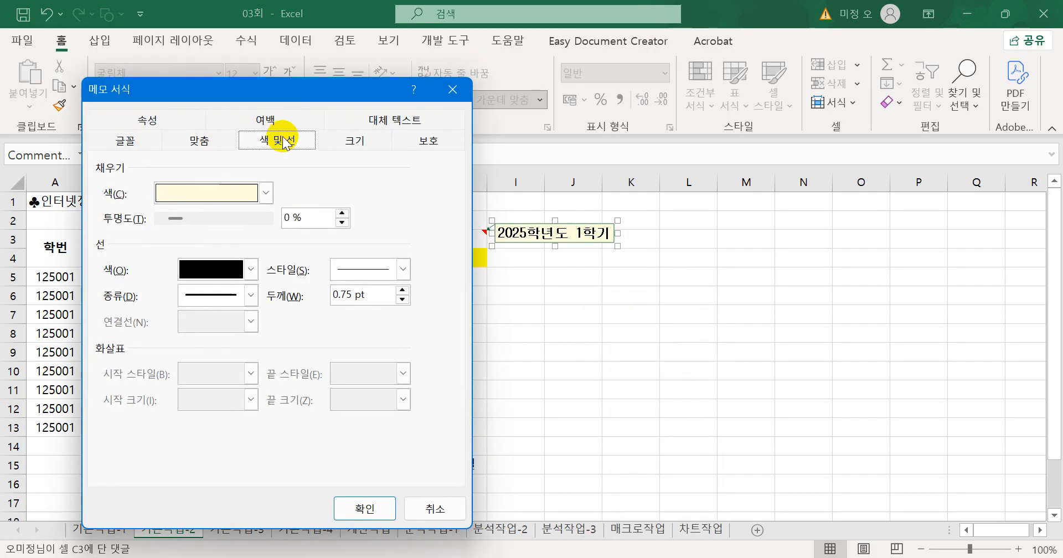
left_click(265, 193)
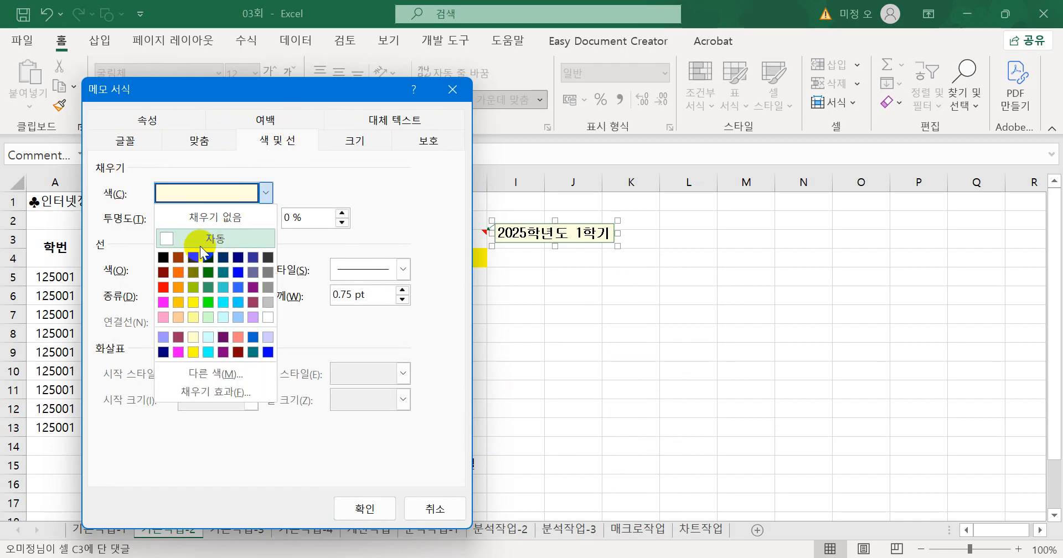
left_click(177, 272)
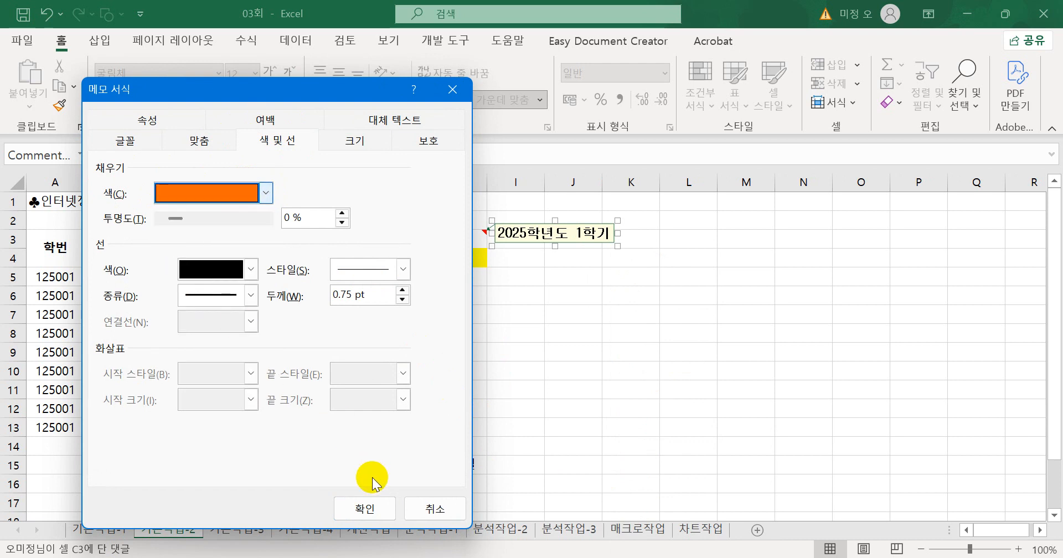
left_click(365, 509)
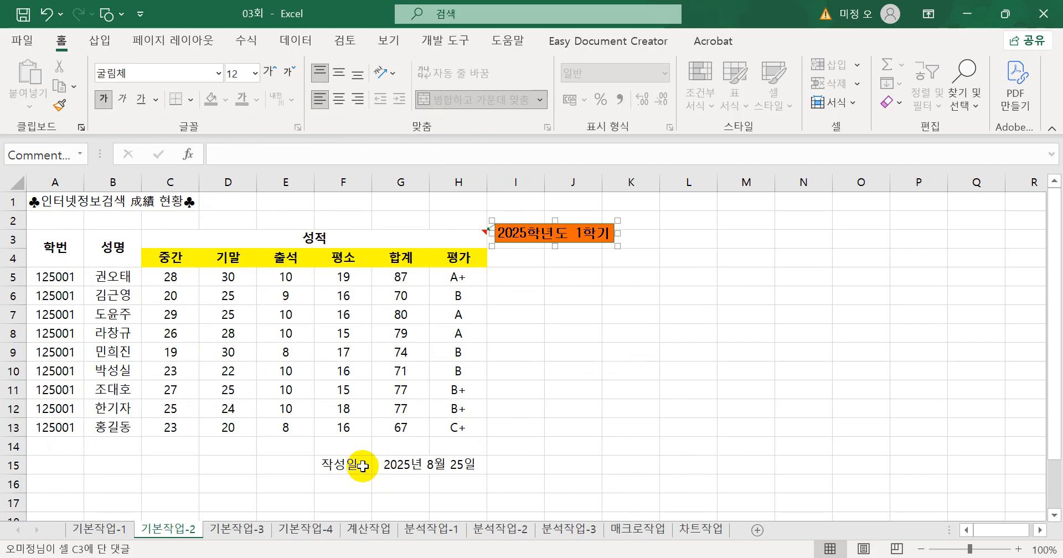
Step: Apply the short date format (간단한 날짜) to the creation date in the merged cell G15
left_click(397, 466)
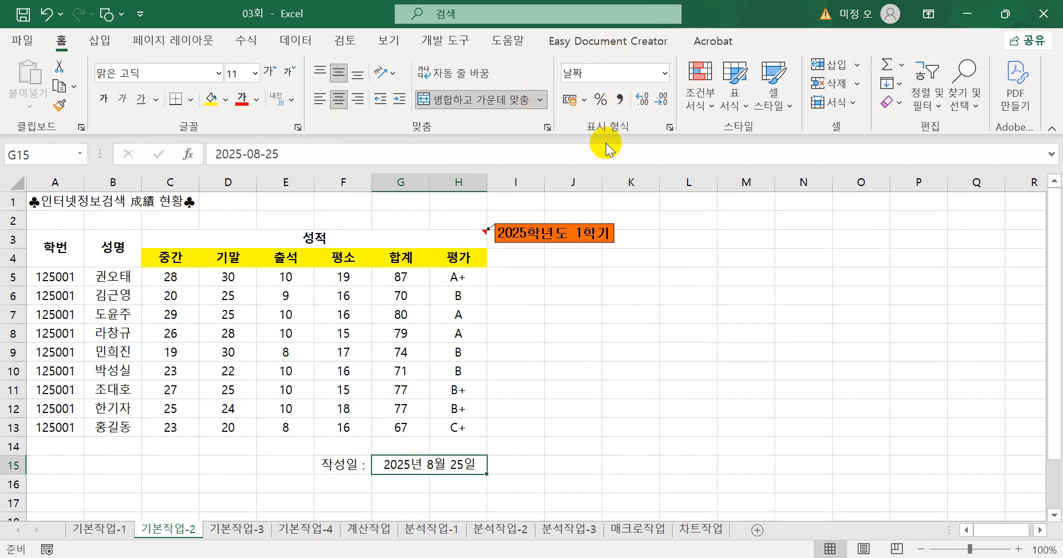
left_click(664, 73)
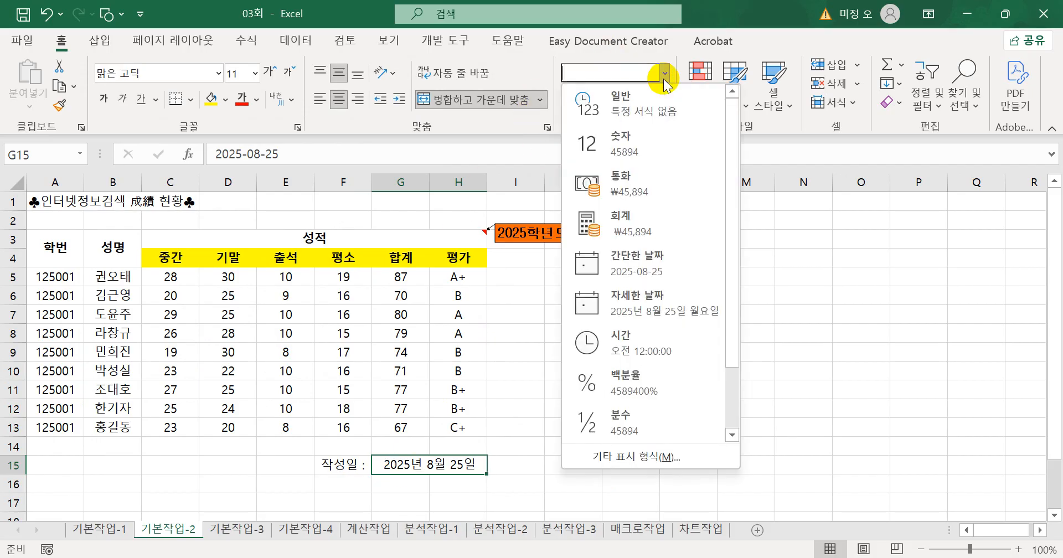
left_click(656, 261)
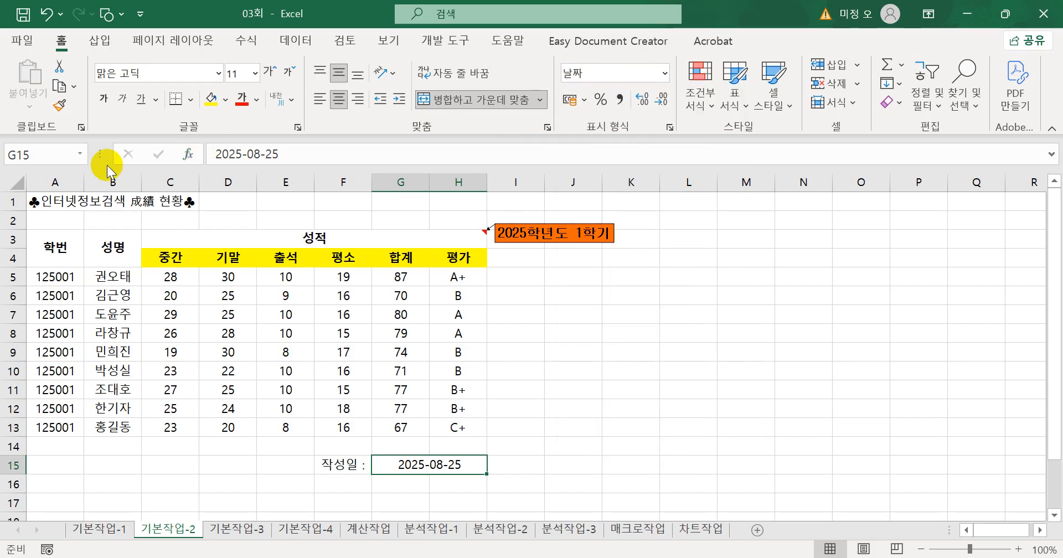
Step: Apply all borders (모든 테두리) to the grade table range A3:H13
left_click_drag(57, 247, 461, 426)
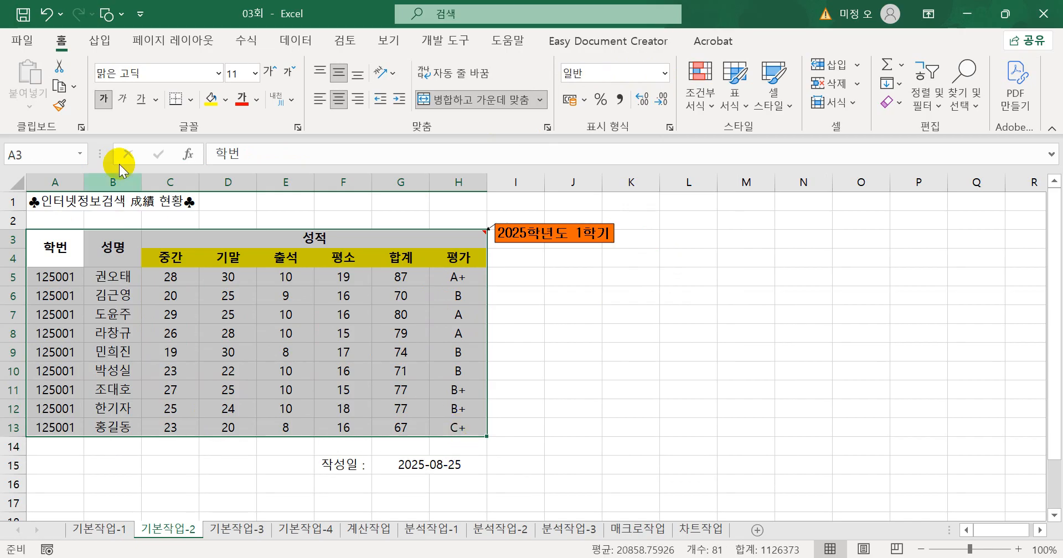
left_click(190, 99)
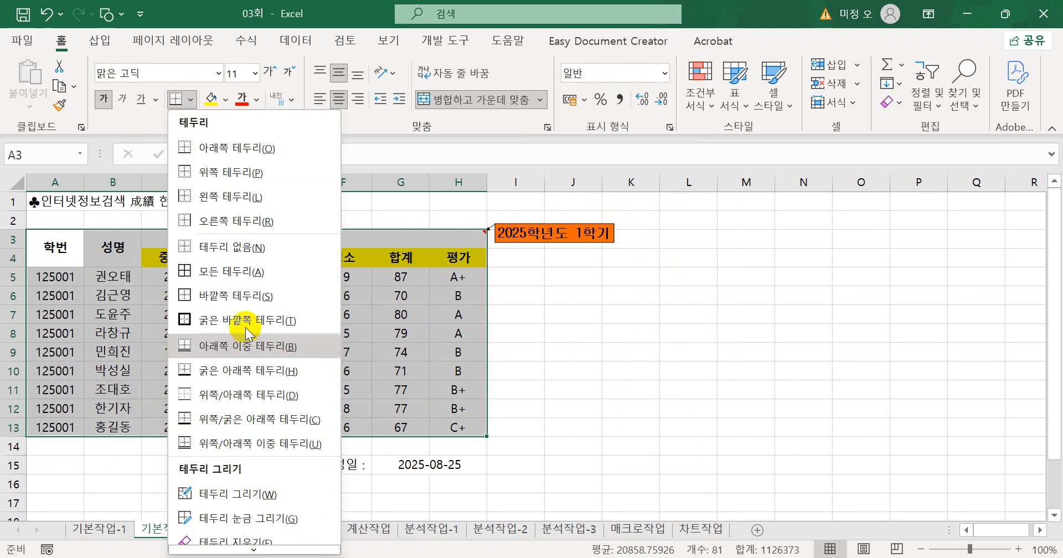
left_click(246, 270)
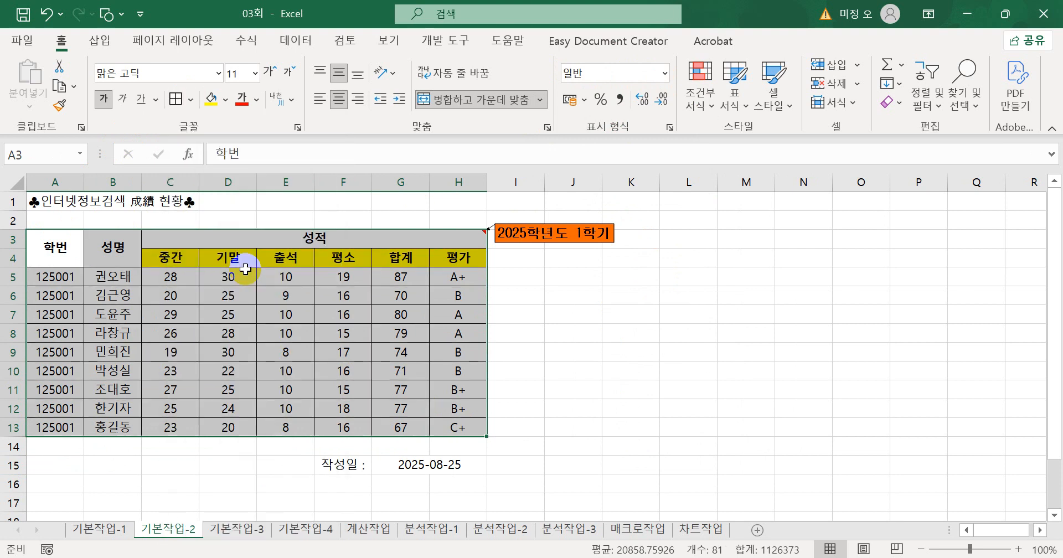
Step: Add a bottom double border (아래쪽 이중 테두리) to the heading rows A3:H4 and deselect the range
left_click_drag(62, 245, 411, 259)
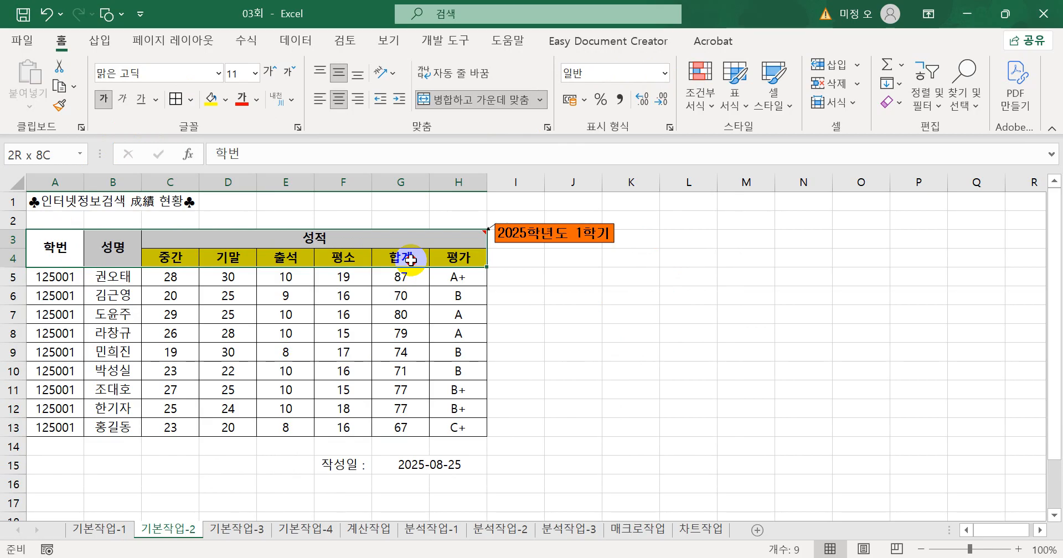
left_click(191, 99)
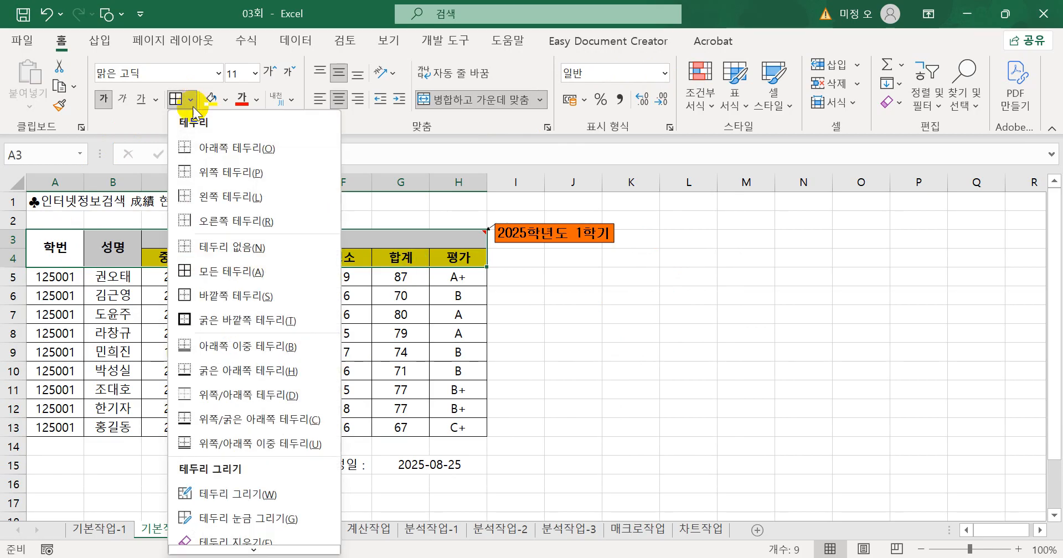
left_click(236, 349)
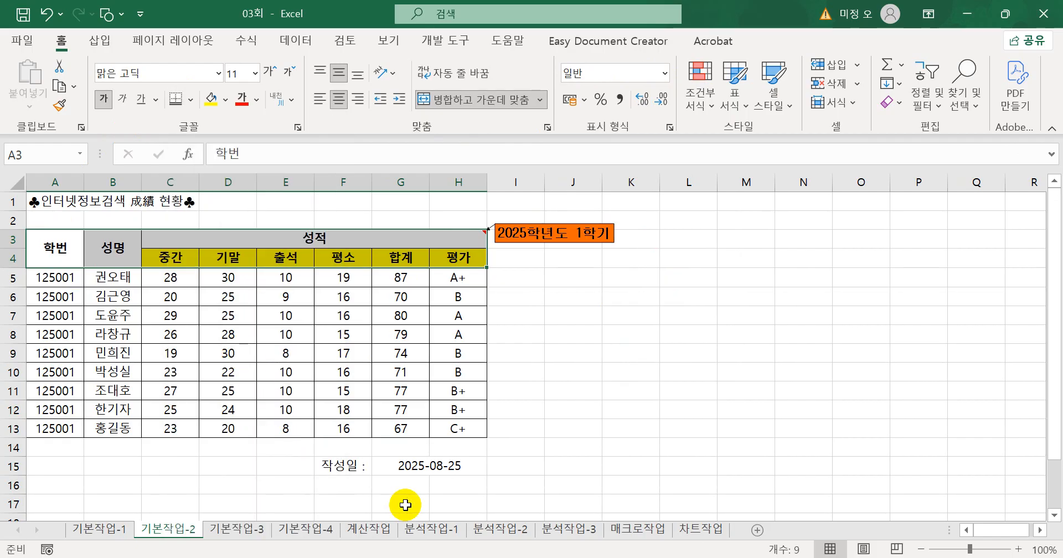
left_click(573, 426)
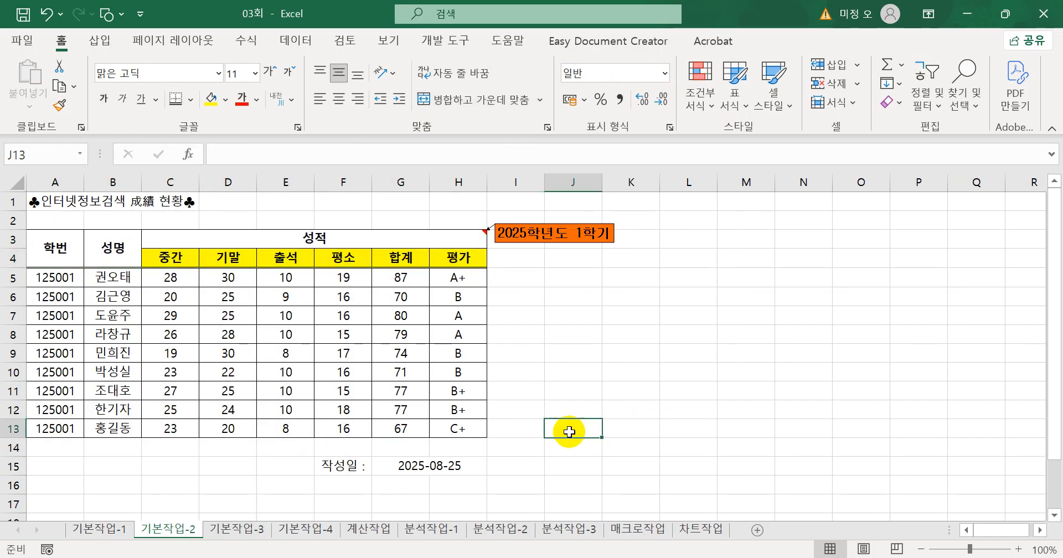
Step: Switch to the 기본작업-3 worksheet with the new-employee application table
left_click(236, 529)
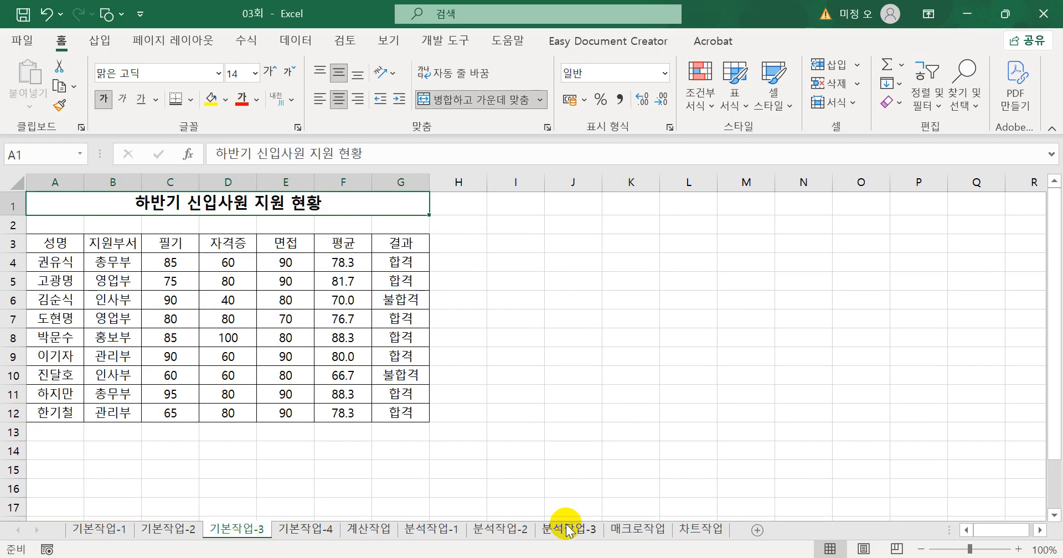
left_click(175, 530)
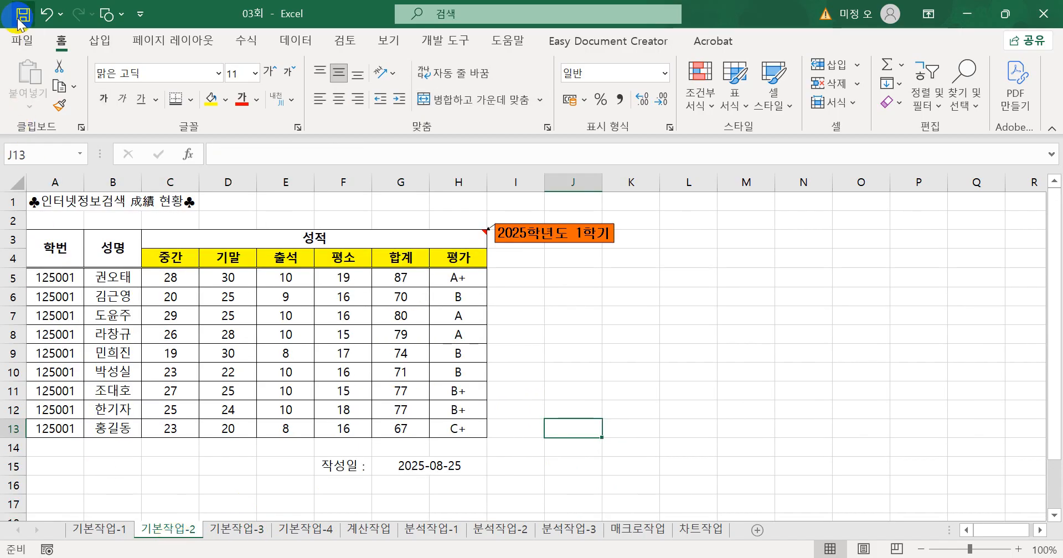
left_click(256, 528)
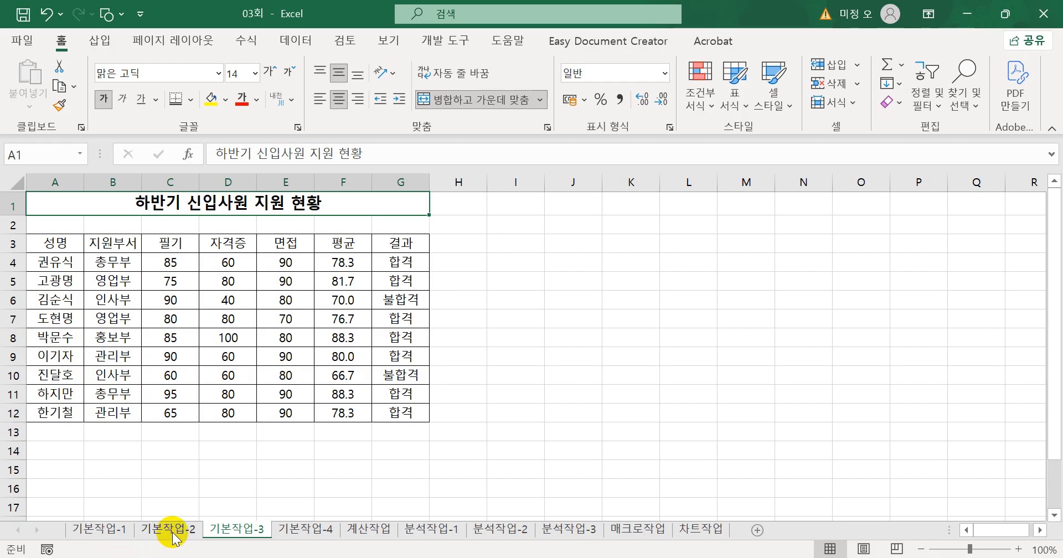
left_click(263, 433)
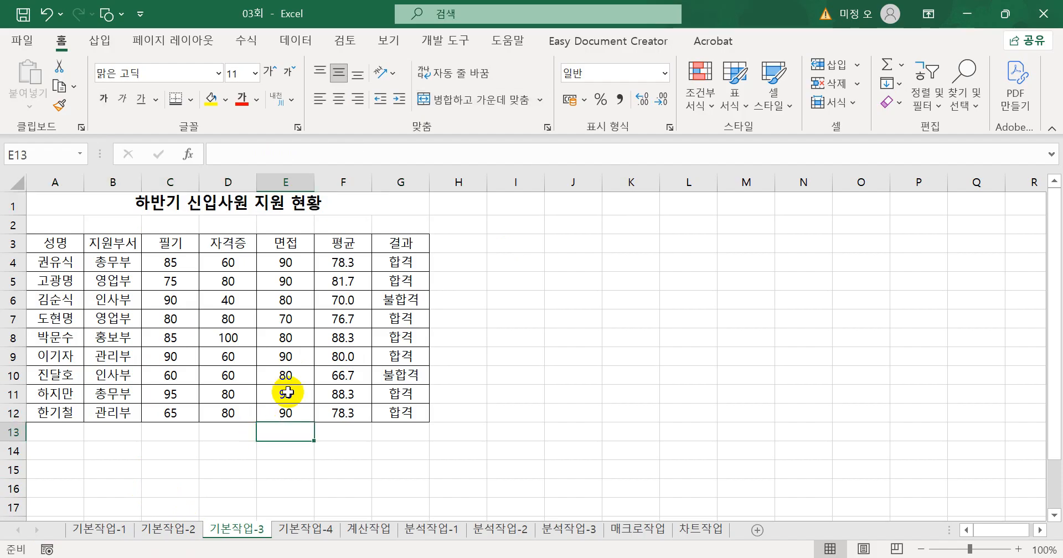
Step: Start a formula-based conditional formatting rule for A4:G12 with the formula =$C4>=90
left_click_drag(60, 261, 395, 419)
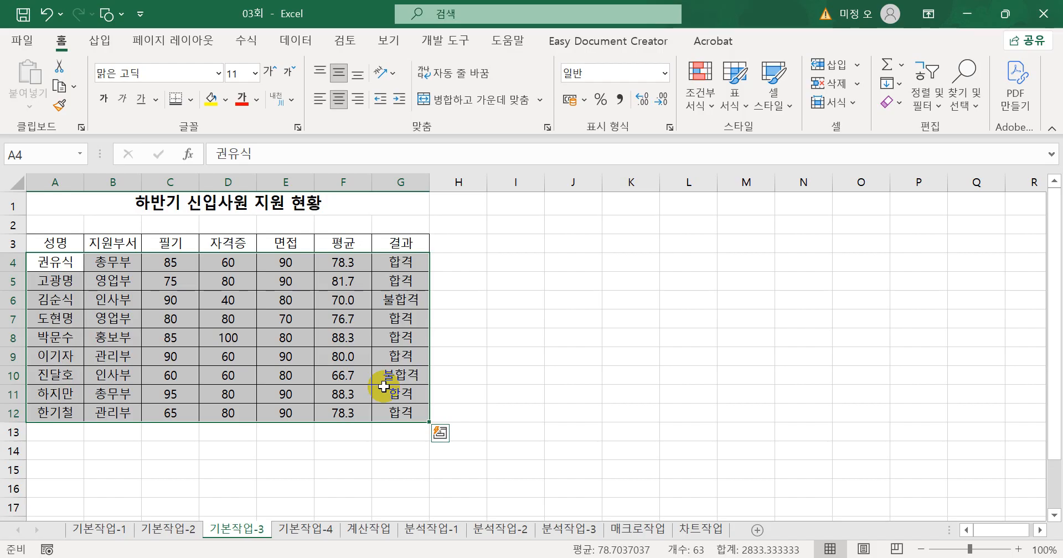
left_click(700, 103)
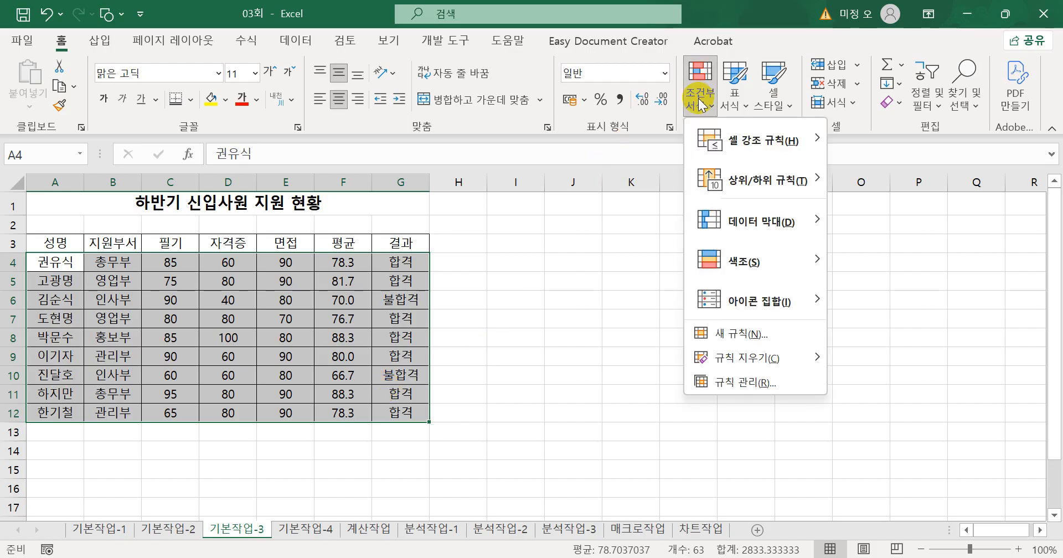
left_click(737, 343)
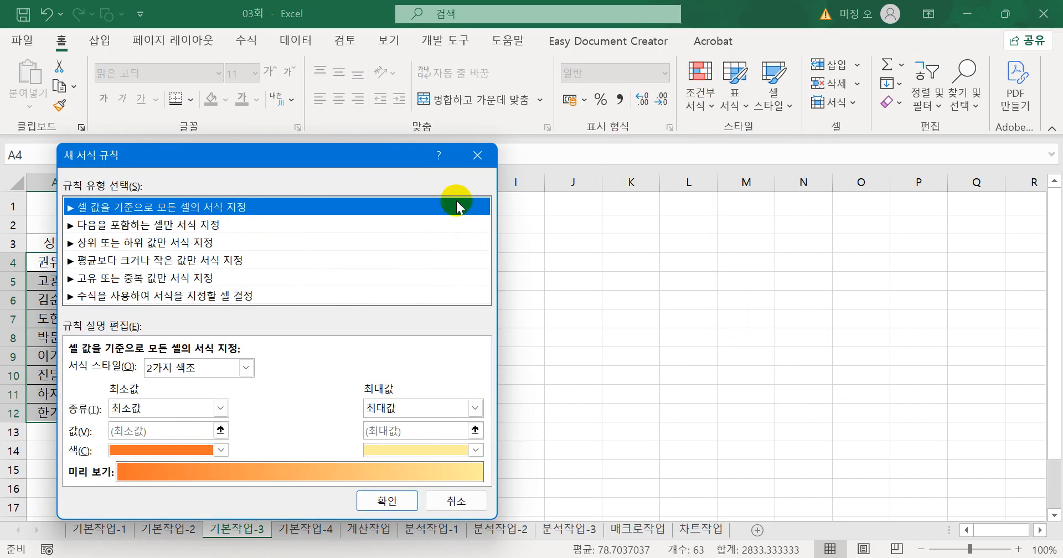
left_click_drag(376, 155, 637, 62)
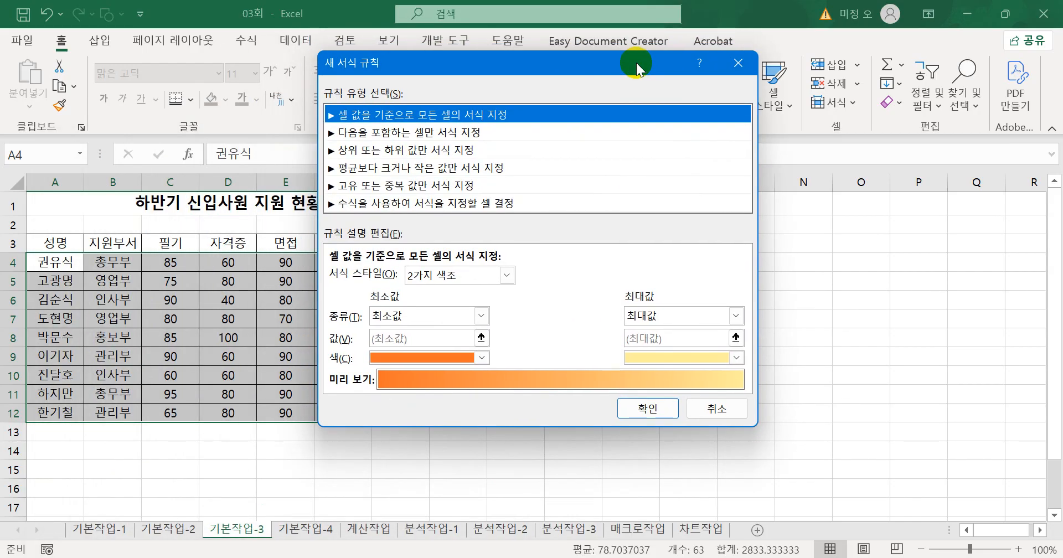
left_click(500, 205)
left_click_drag(487, 70, 633, 84)
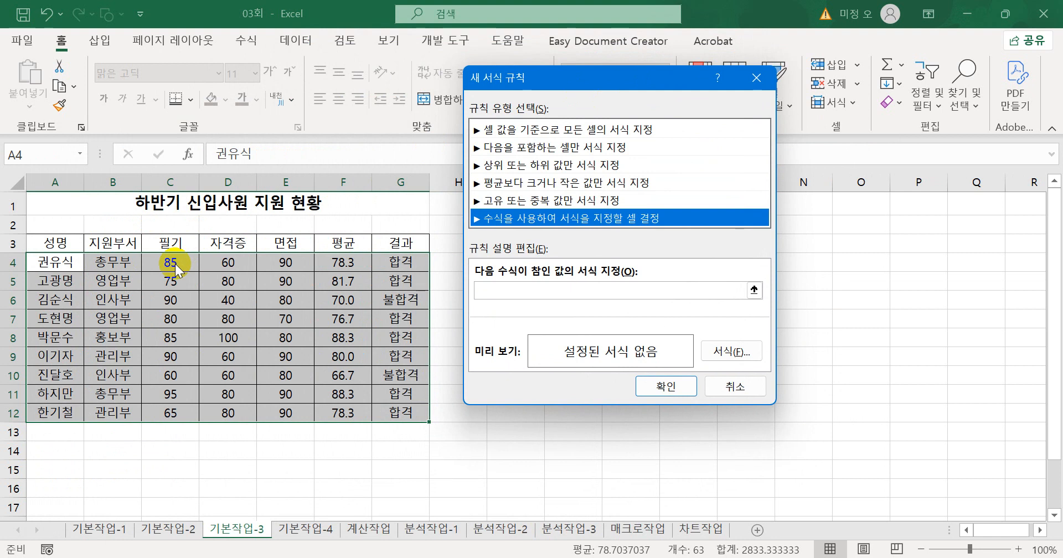
left_click(482, 290)
left_click(189, 259)
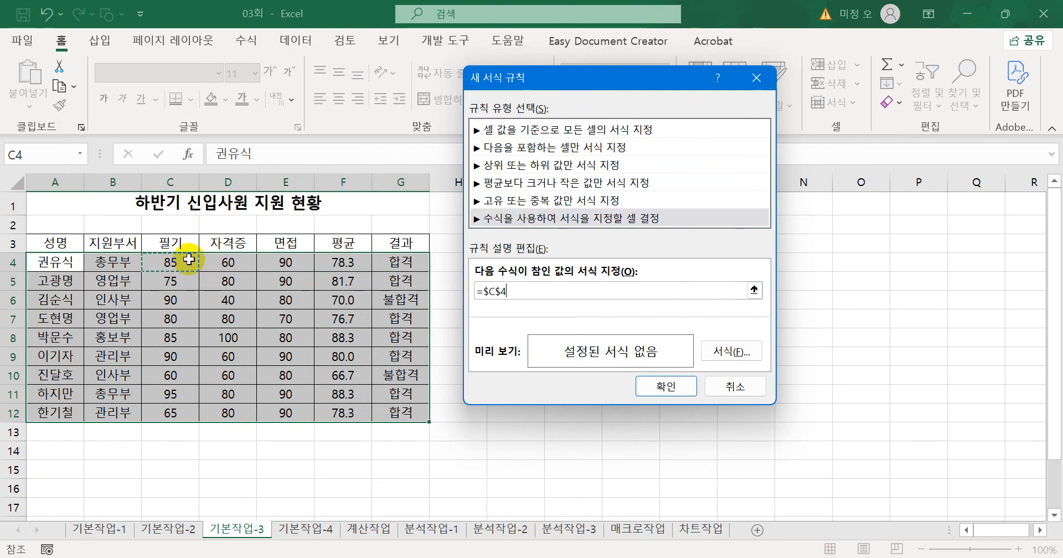
key("F4")
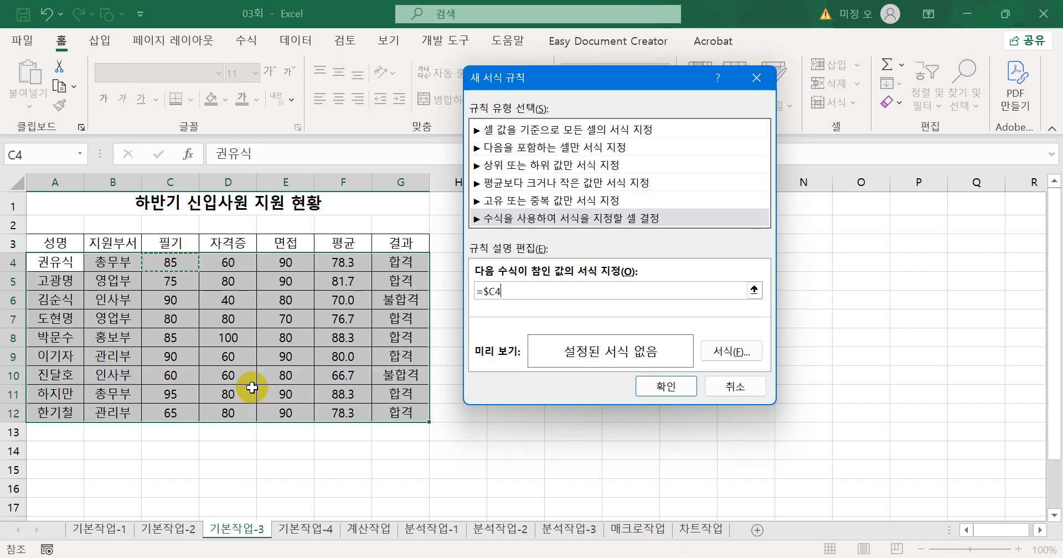
type(">=90")
Step: Format the rule's matching rows with a double underline (이중 실선) and italic font style (기울임꼴), and apply the rule
left_click(733, 354)
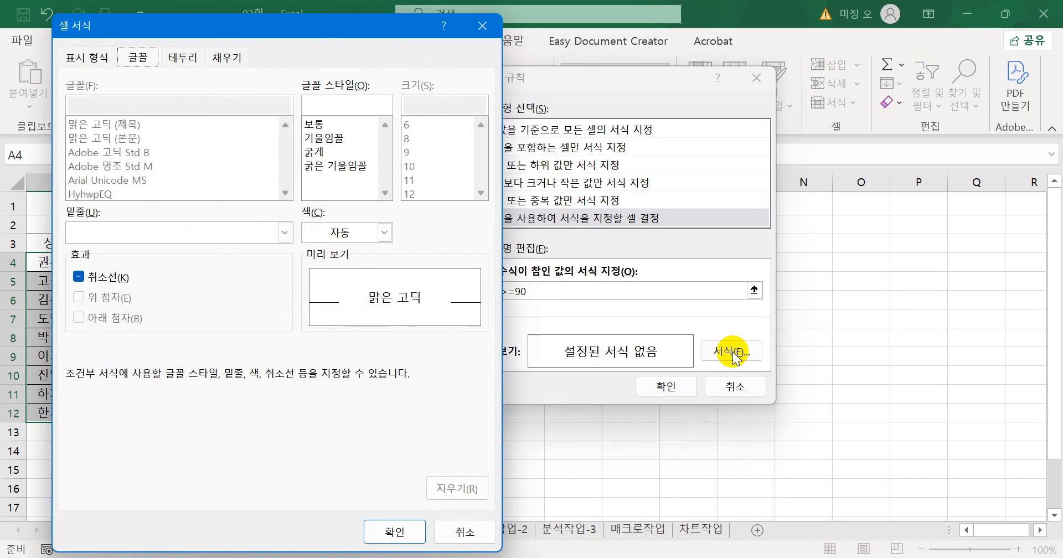
left_click(284, 233)
left_click(177, 279)
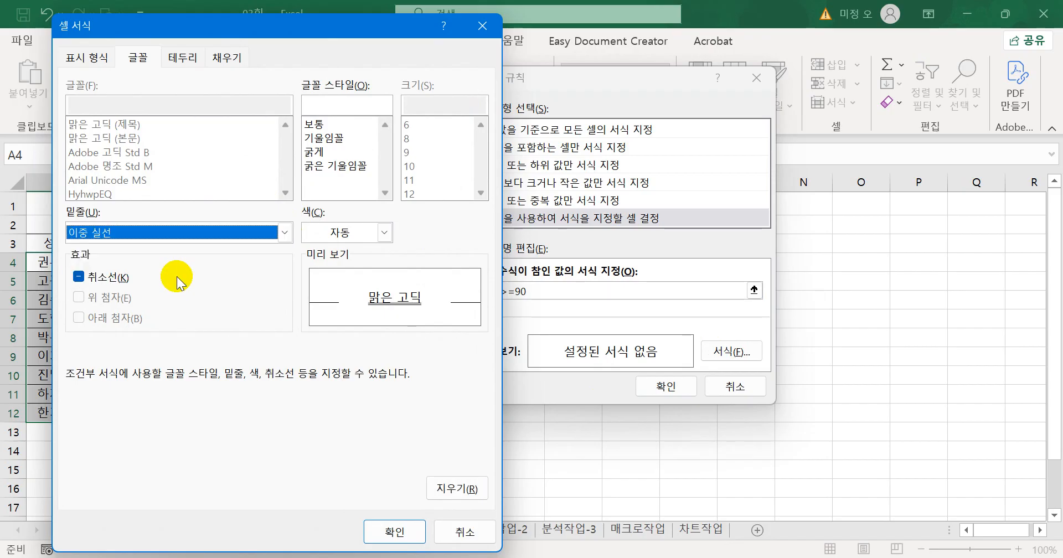
left_click(346, 142)
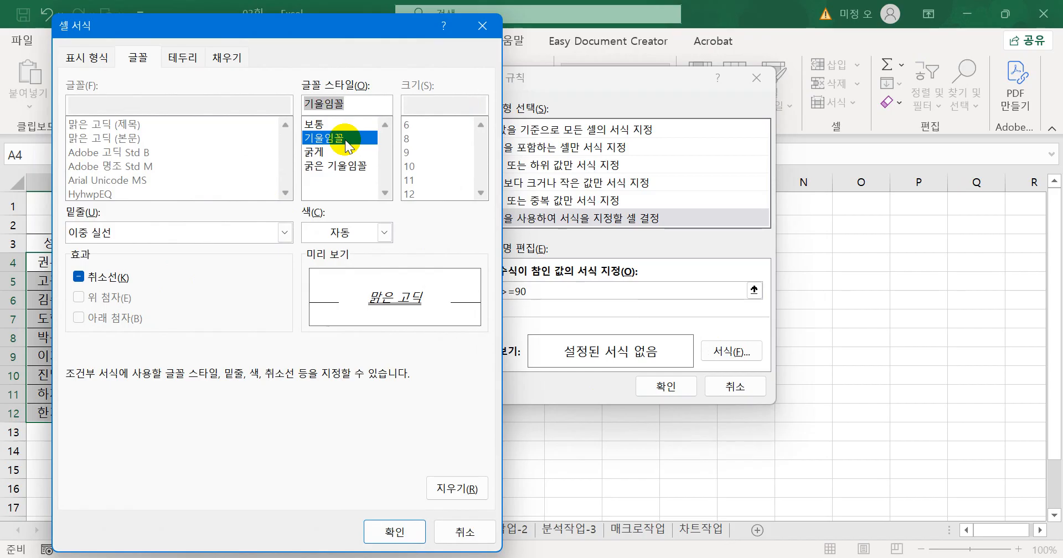
left_click(411, 528)
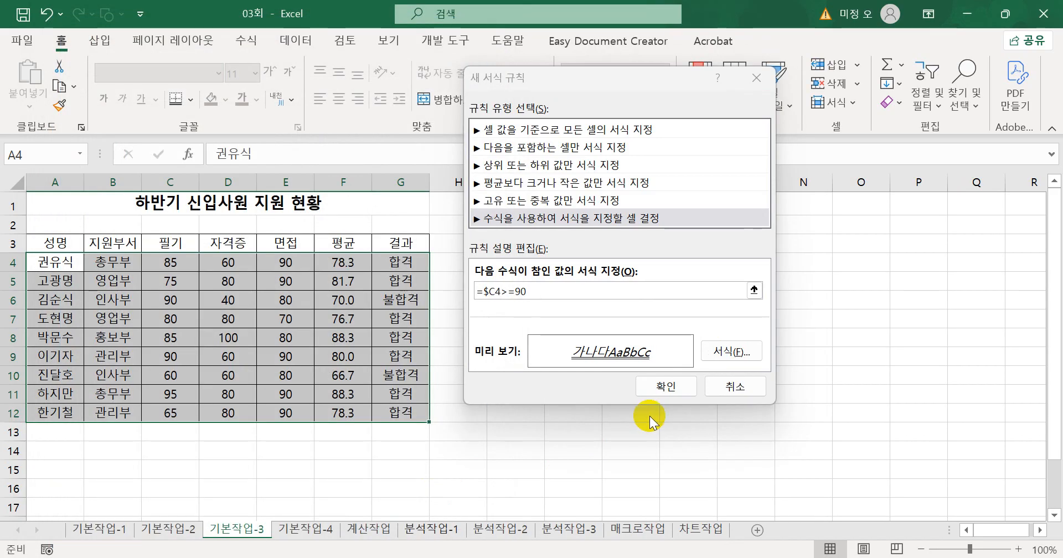
left_click(659, 387)
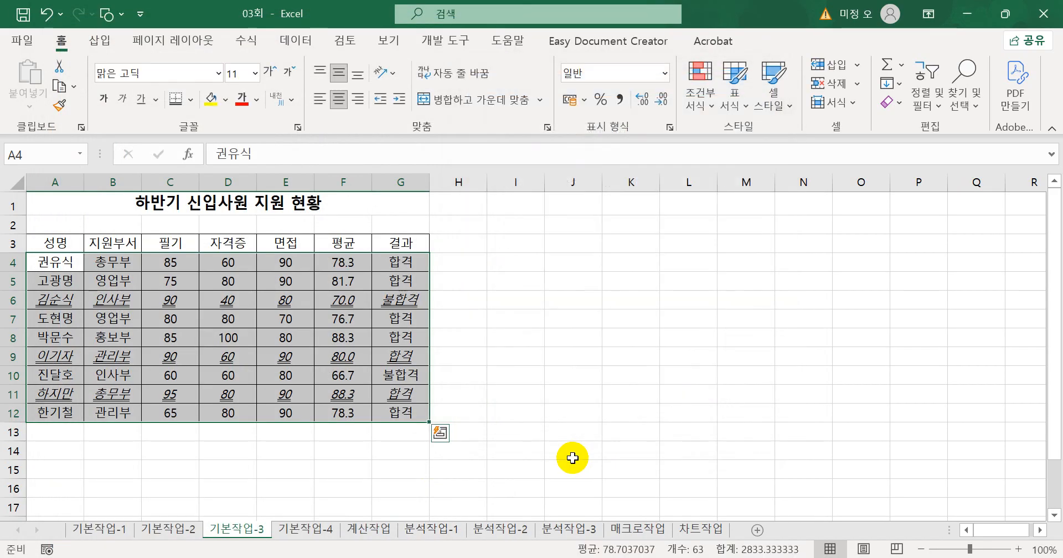
Step: Start a second formula-based conditional formatting rule for A4:G12 with the formula =$C4<90
left_click(687, 110)
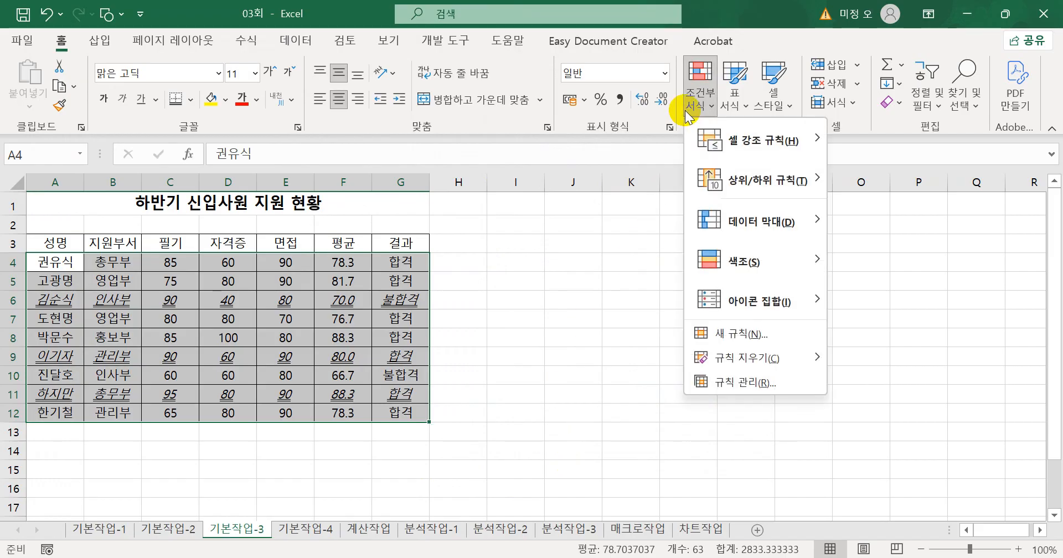
left_click(702, 333)
left_click(457, 199)
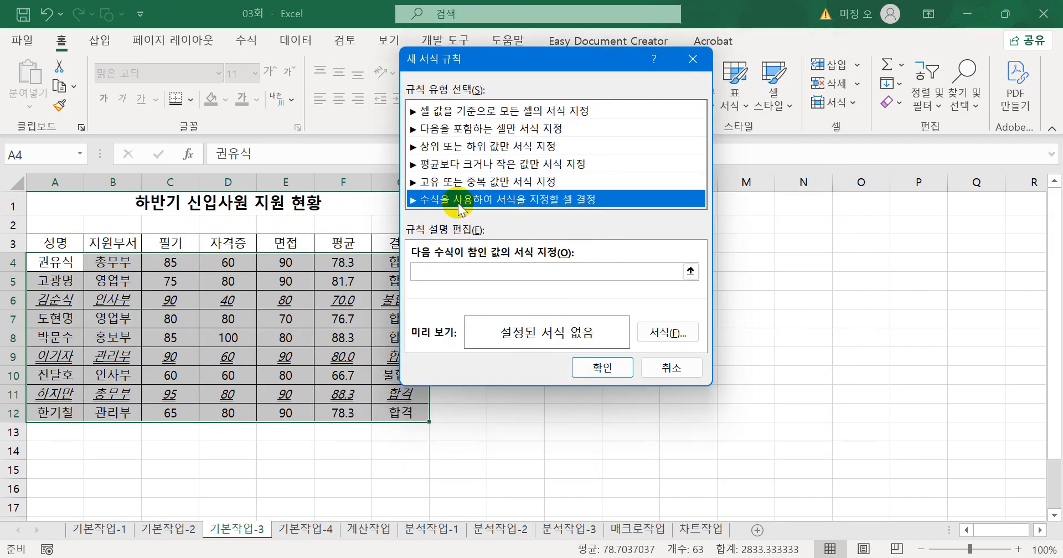
left_click(454, 268)
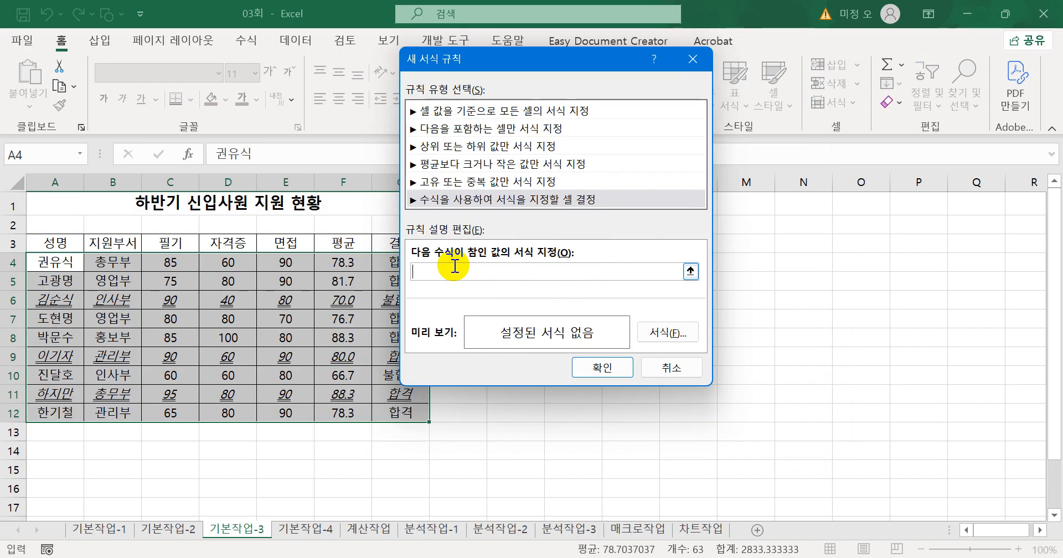
left_click(180, 262)
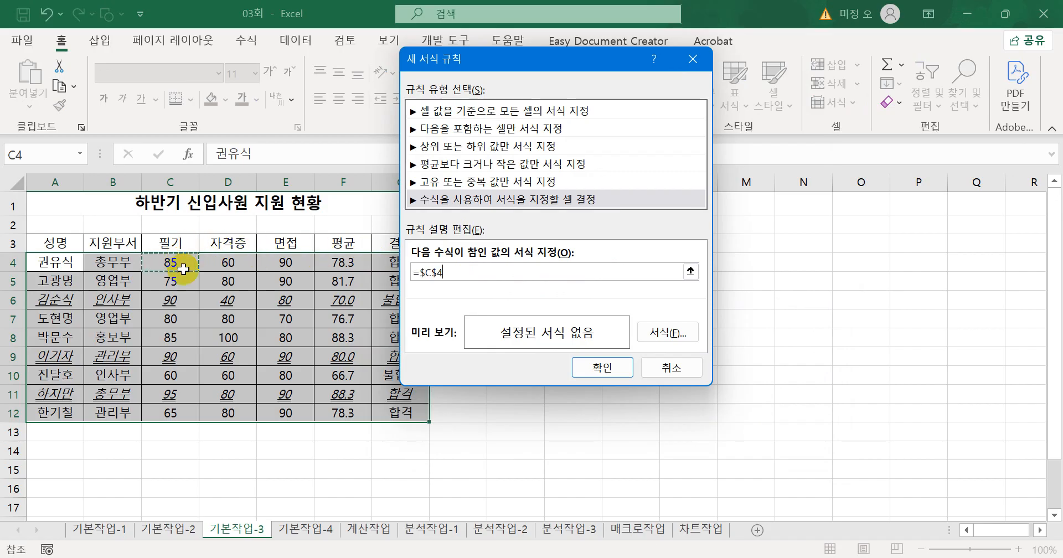
key("F4")
key("F4")
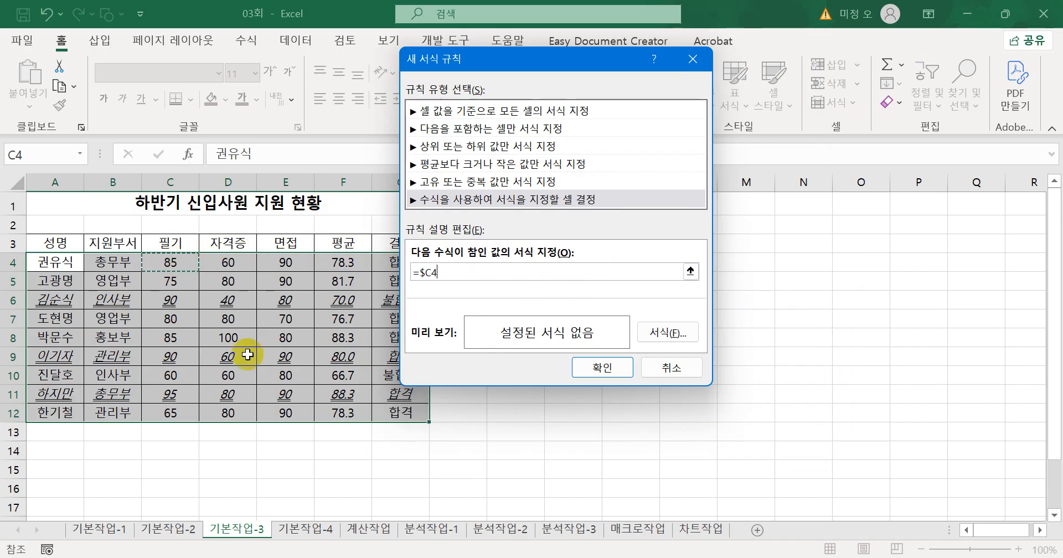
type("<90")
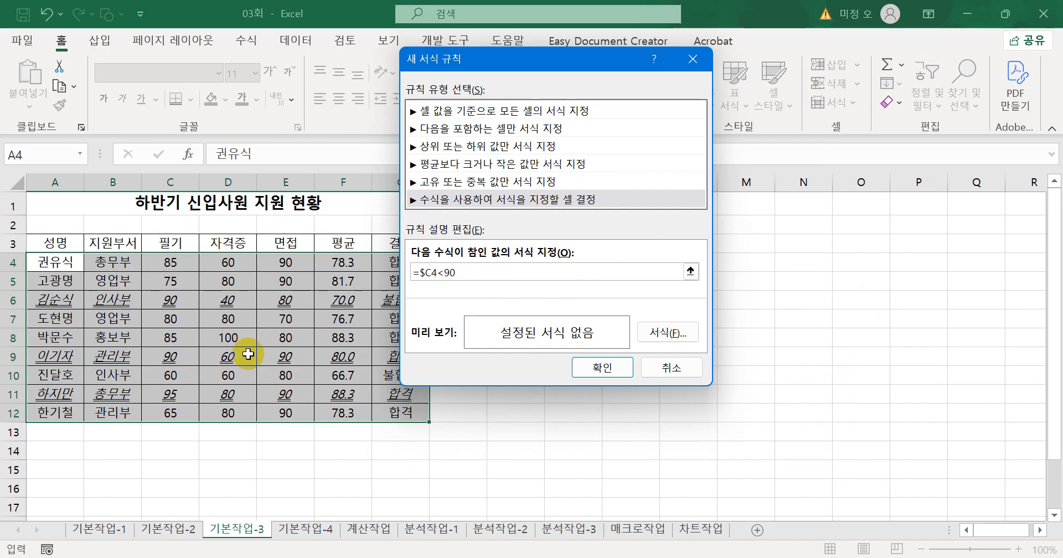
Step: Give the second rule a light blue standard-colour background fill and apply it to the range
left_click(668, 332)
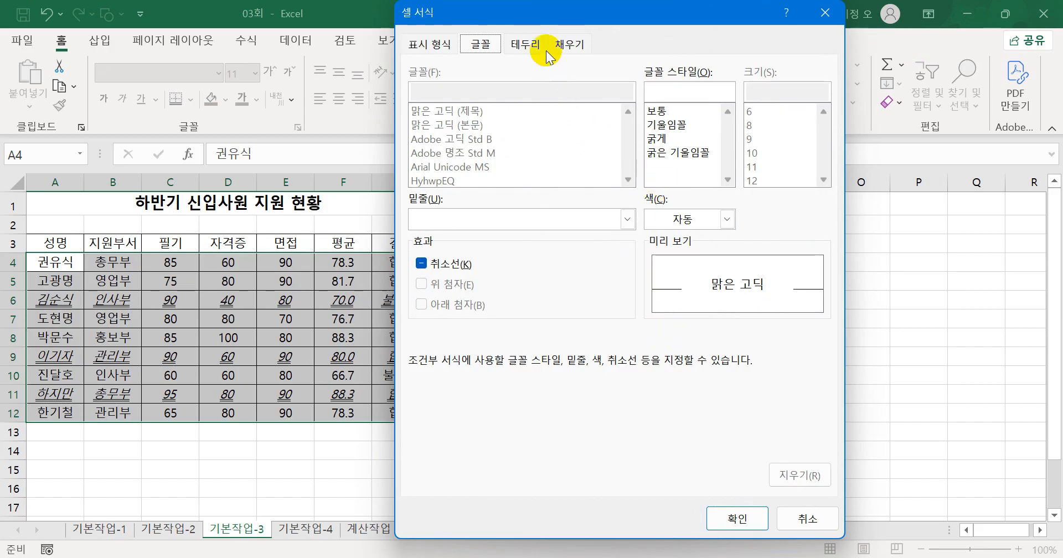
left_click(576, 49)
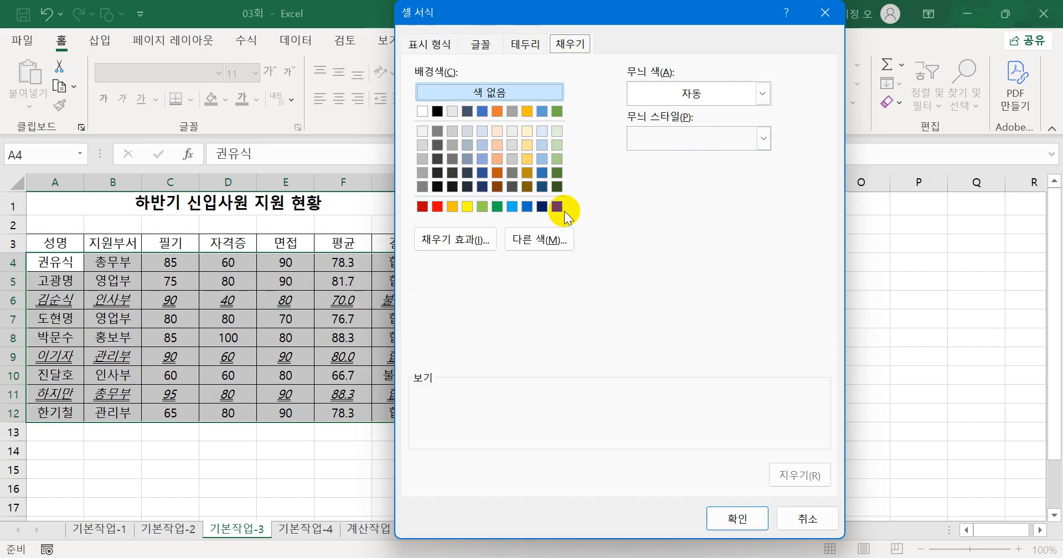
left_click(512, 206)
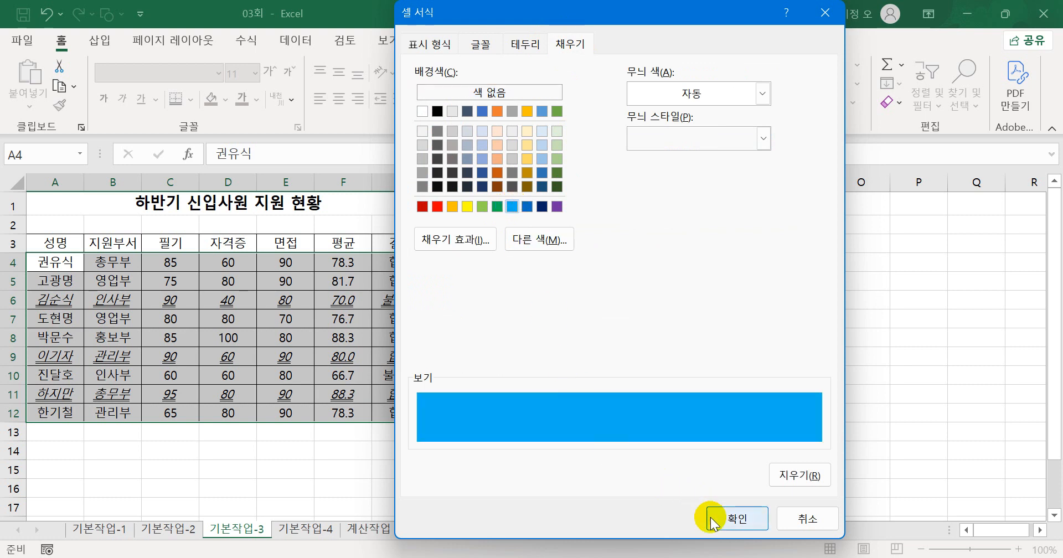
left_click(729, 522)
left_click(609, 367)
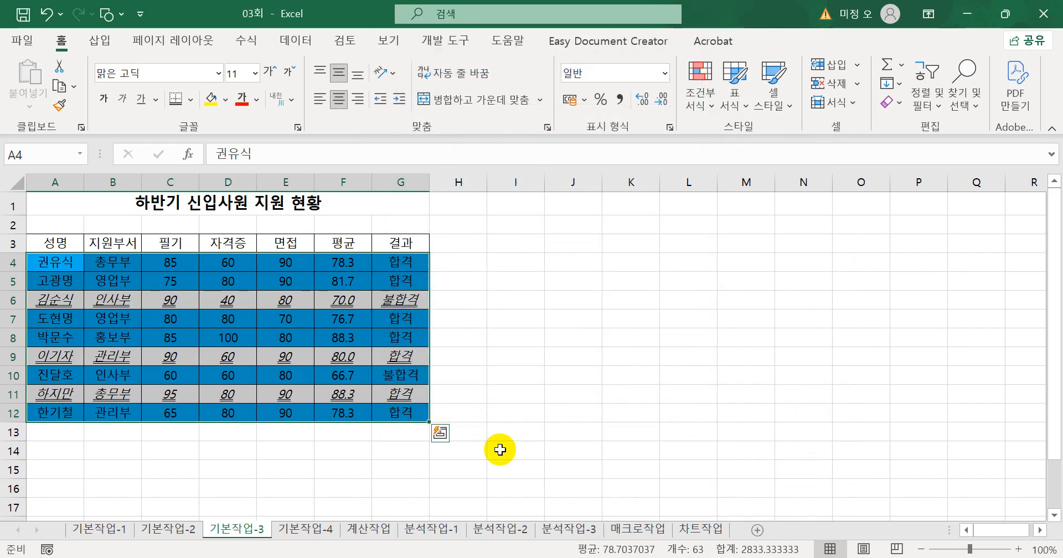
Step: On the 기본작업-4 worksheet, split A3:A14 with Text to Columns as delimited data, using comma (쉼표) instead of tab as the delimiter
left_click(306, 528)
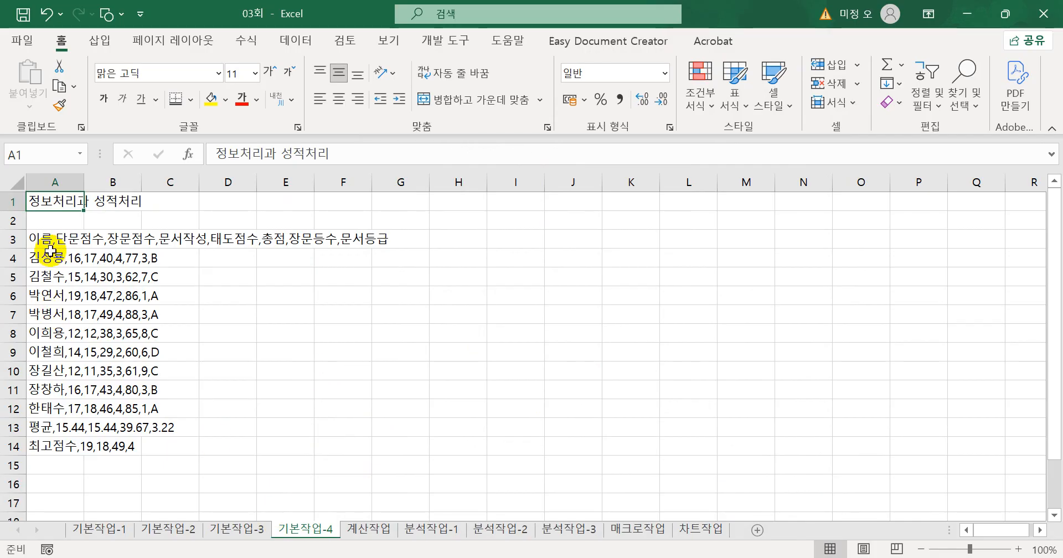
left_click_drag(50, 242, 49, 462)
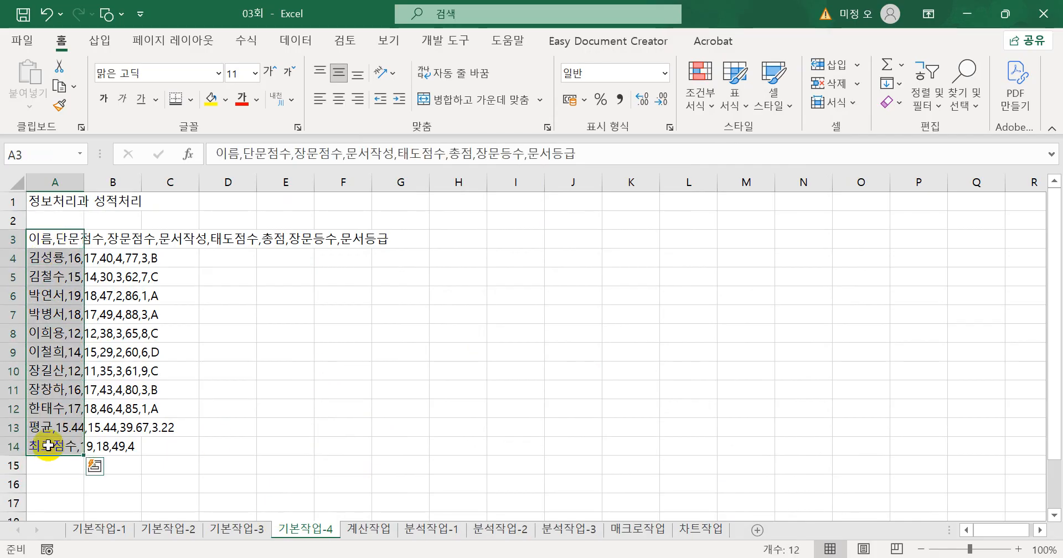
left_click(62, 242)
left_click_drag(67, 268, 67, 441)
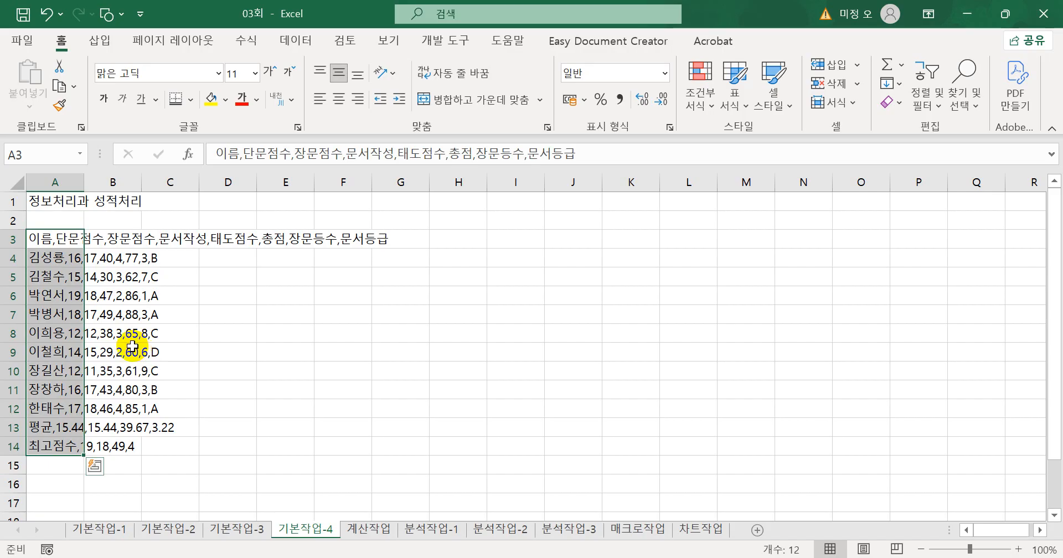
left_click(60, 237)
left_click_drag(55, 275, 49, 449)
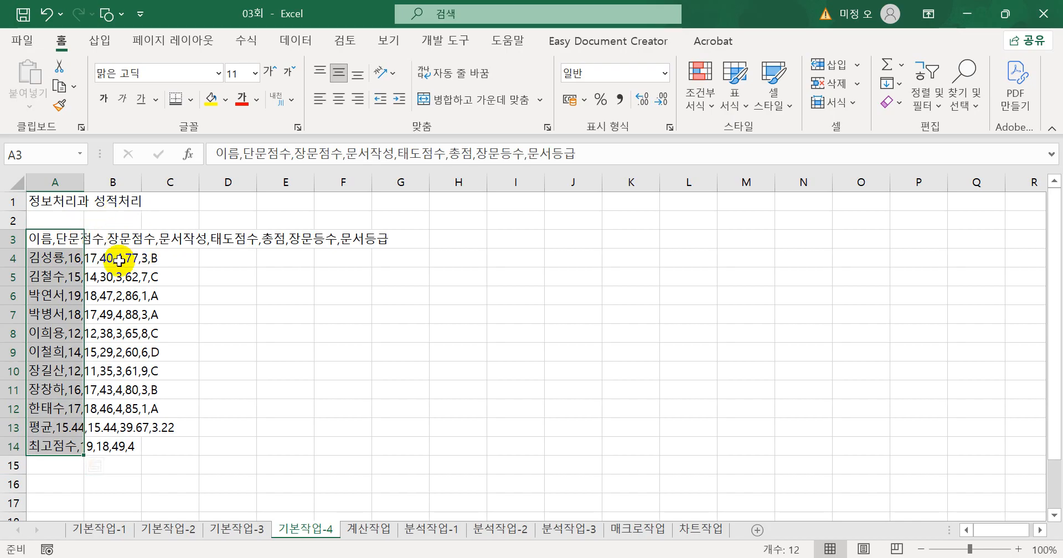
left_click(305, 41)
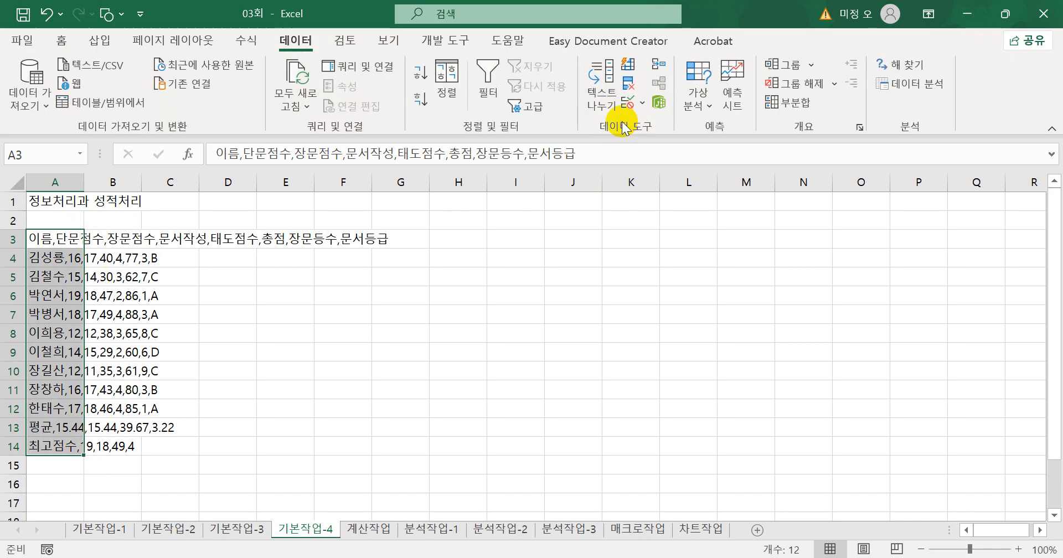
left_click(602, 93)
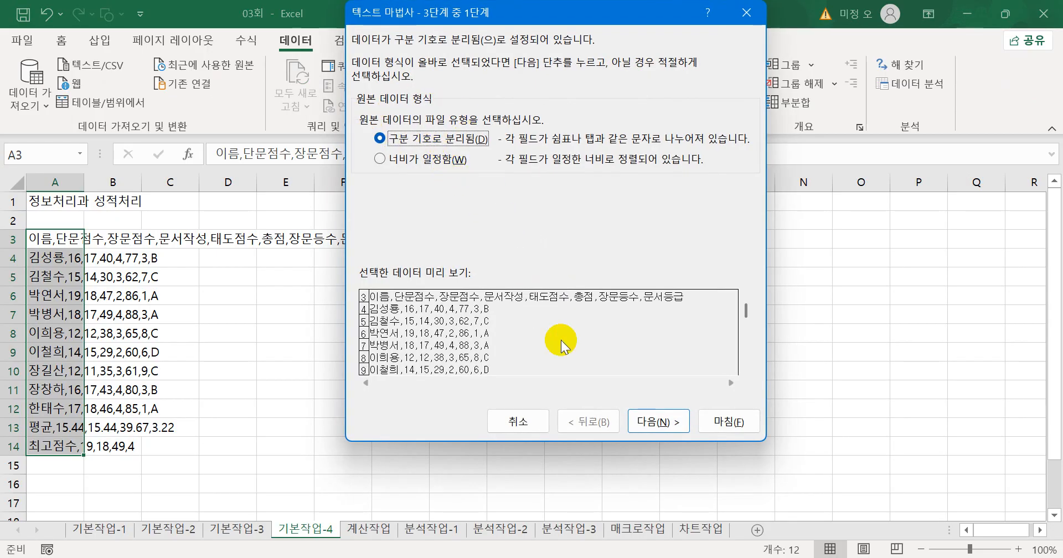
left_click(656, 422)
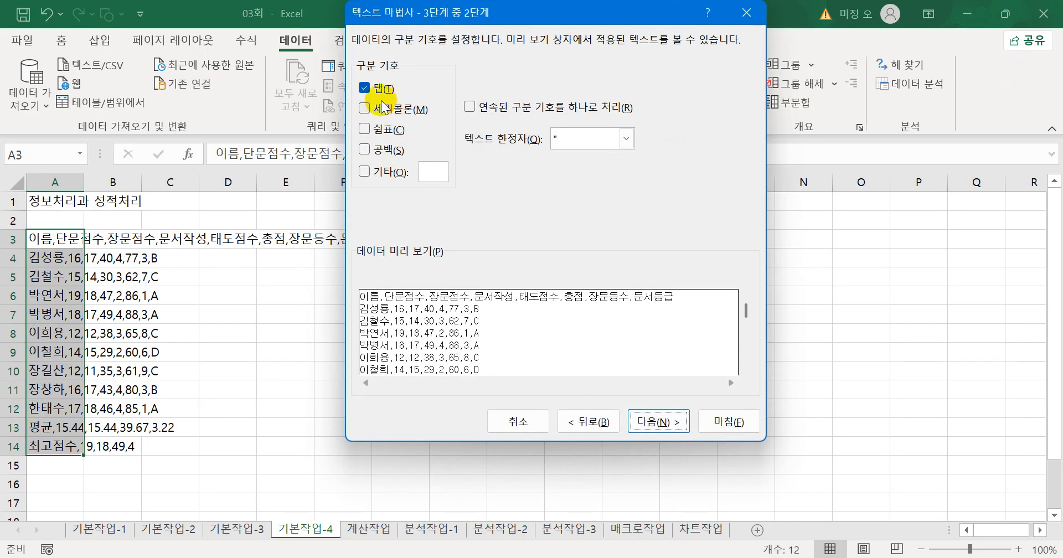
left_click(363, 87)
left_click(364, 129)
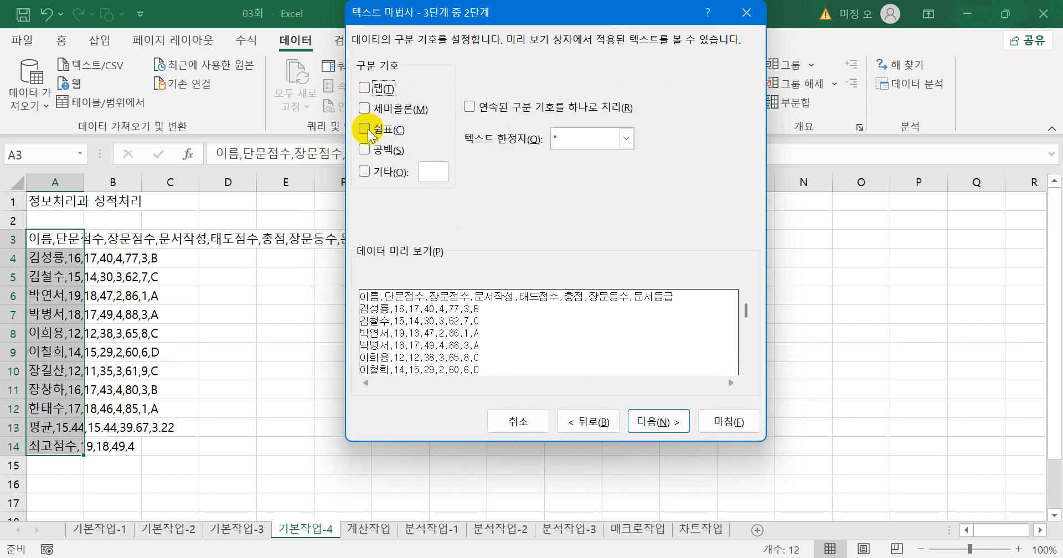
left_click(649, 423)
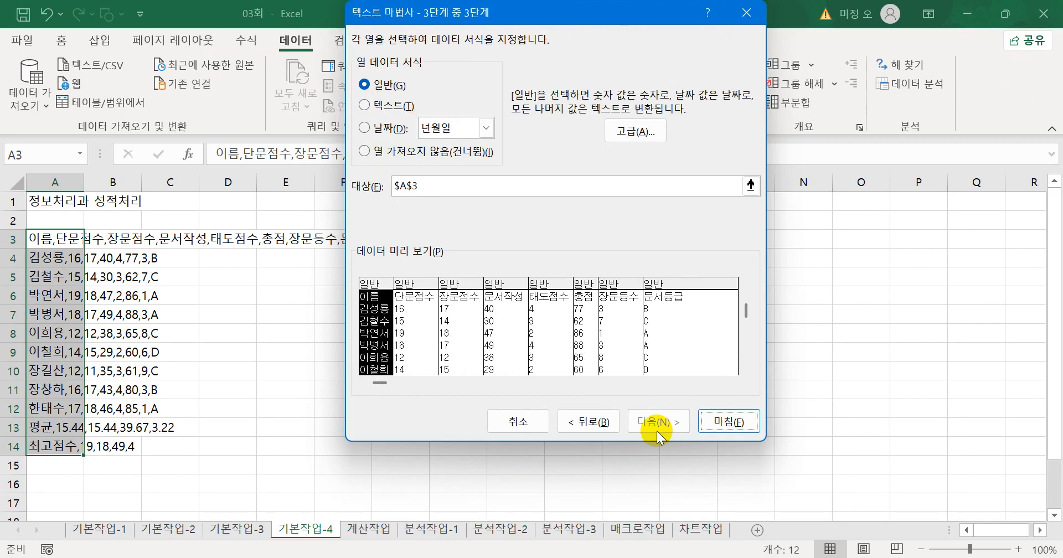
Step: Exclude the 장문점수 column from the import, finish the text conversion with destination $A$3, and deselect the range
left_click(465, 292)
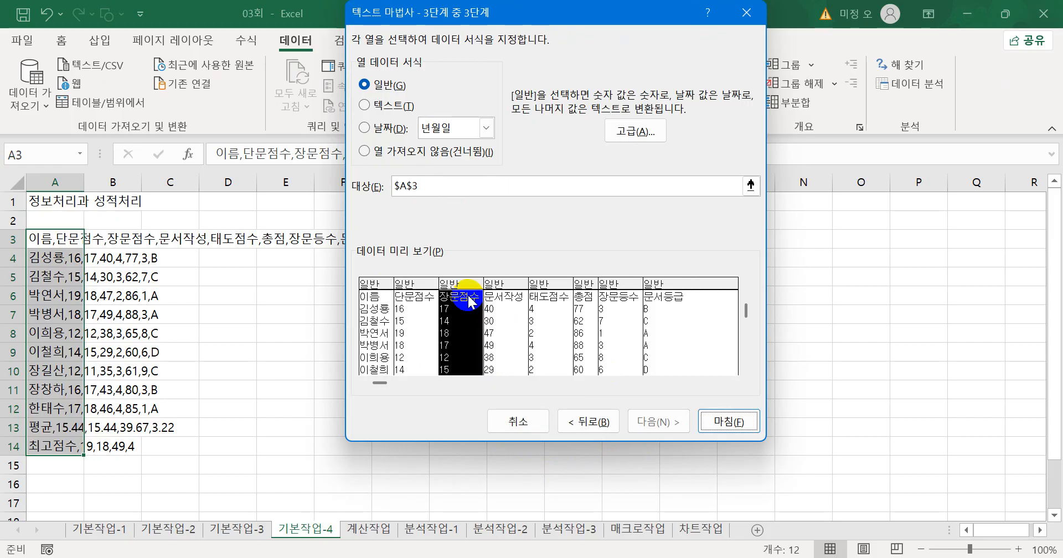
left_click(396, 154)
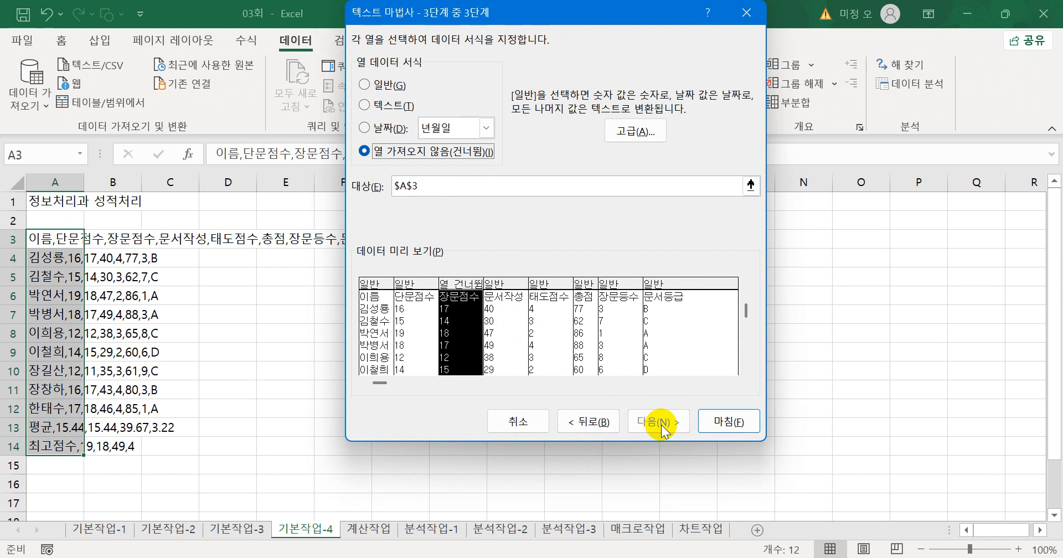
left_click(720, 426)
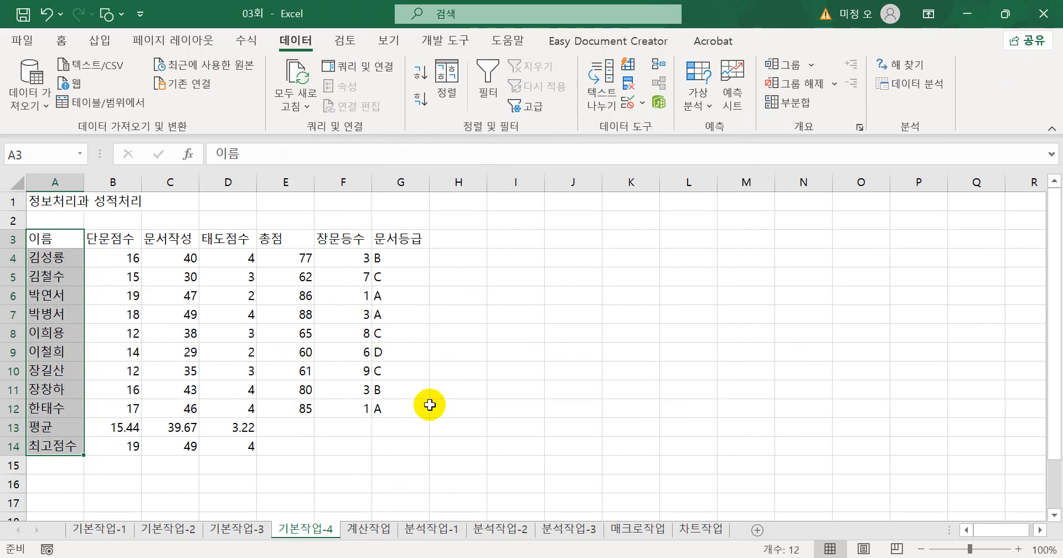
left_click(430, 406)
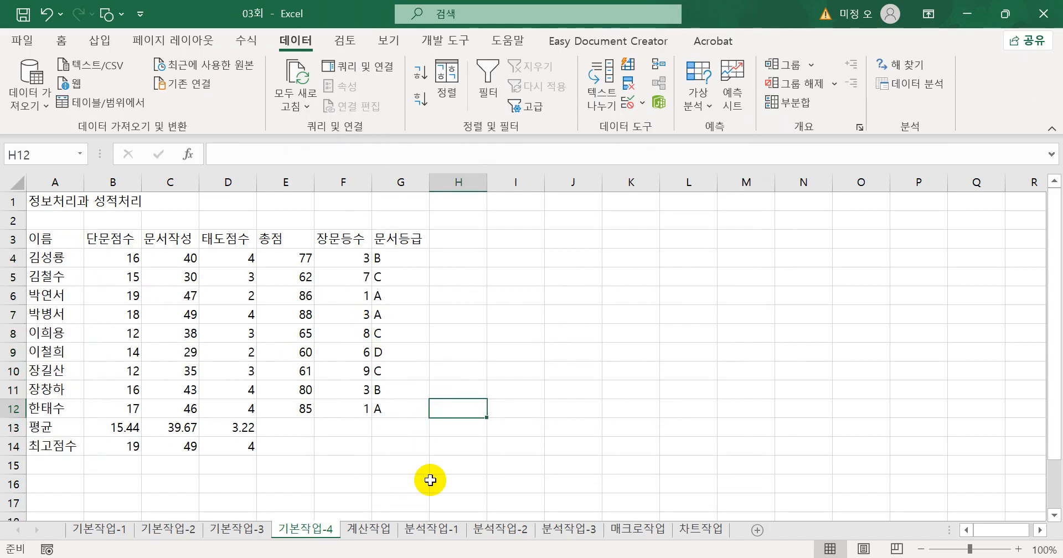
Step: Open the 계산작업 worksheet and set its zoom level to 120%
left_click(389, 526)
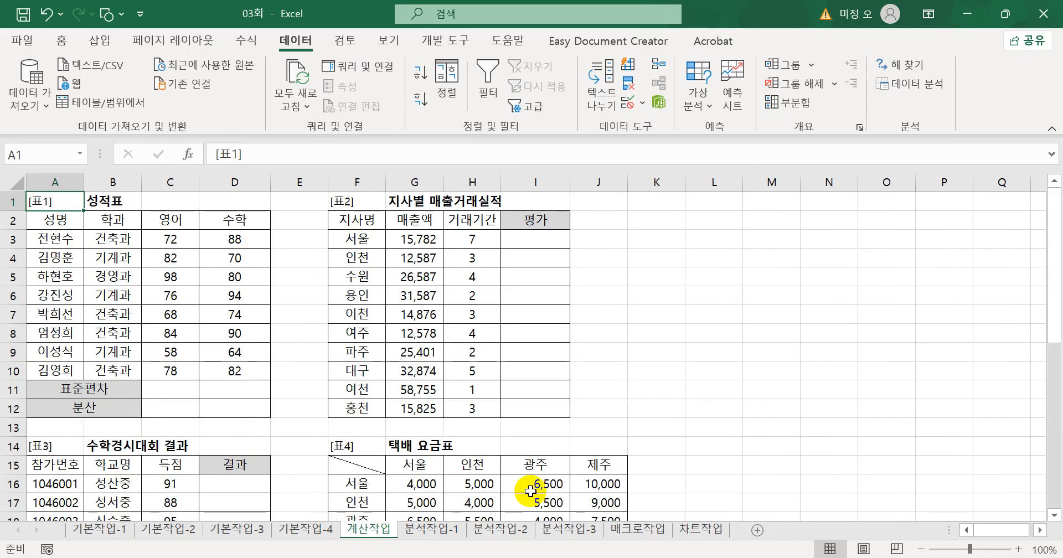
left_click(1018, 549)
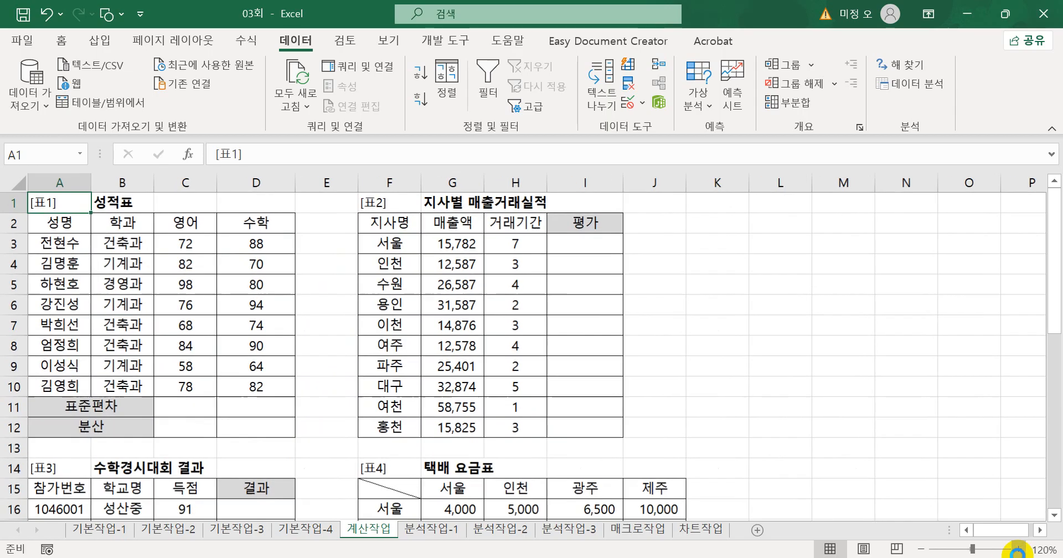
left_click(1018, 550)
left_click(202, 441)
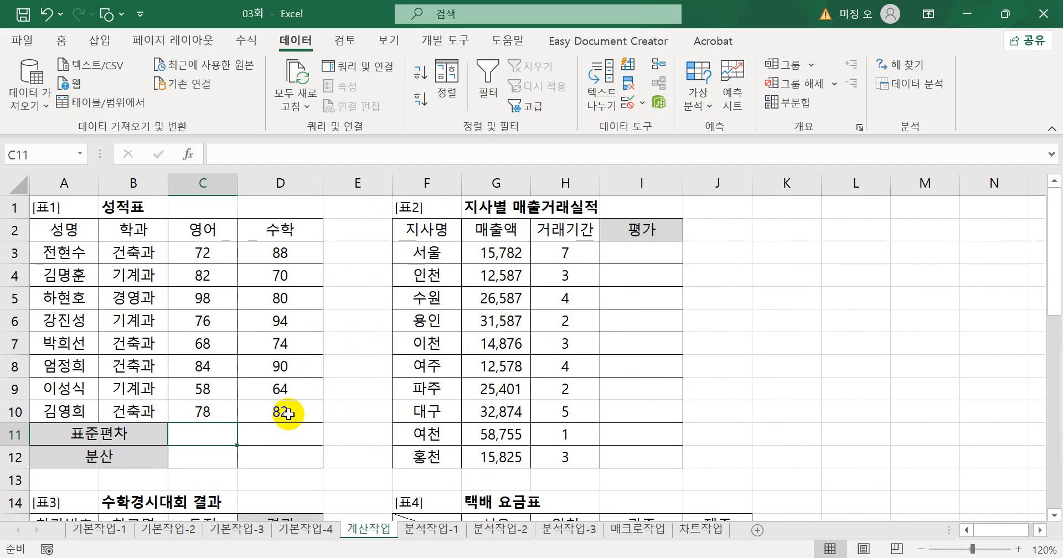
left_click(288, 442)
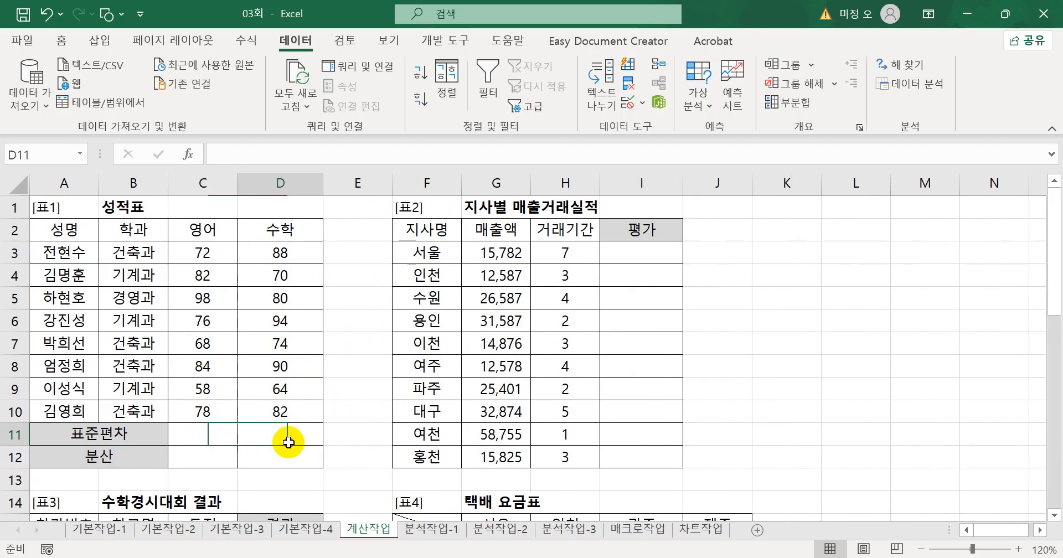
left_click(205, 436)
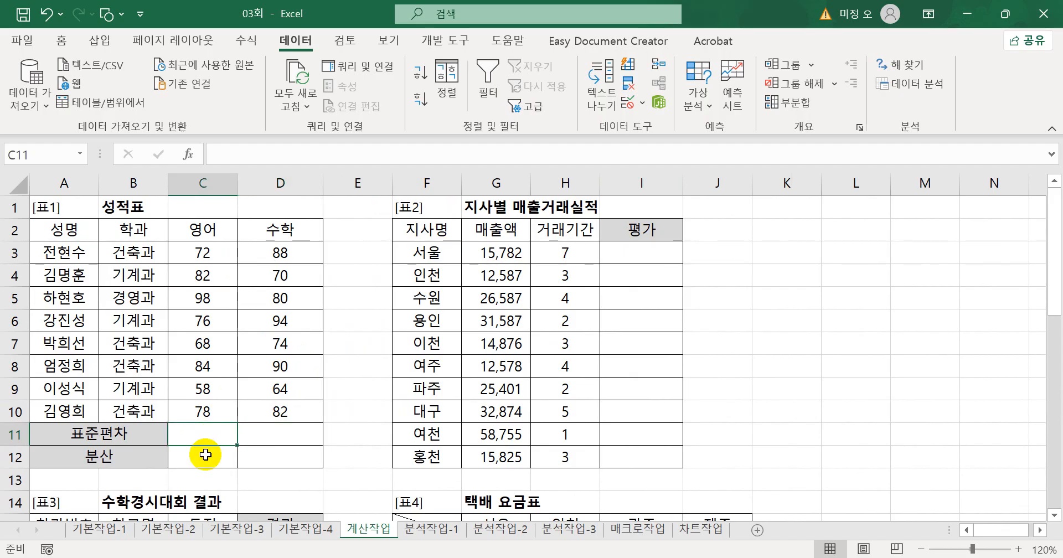
left_click(205, 455)
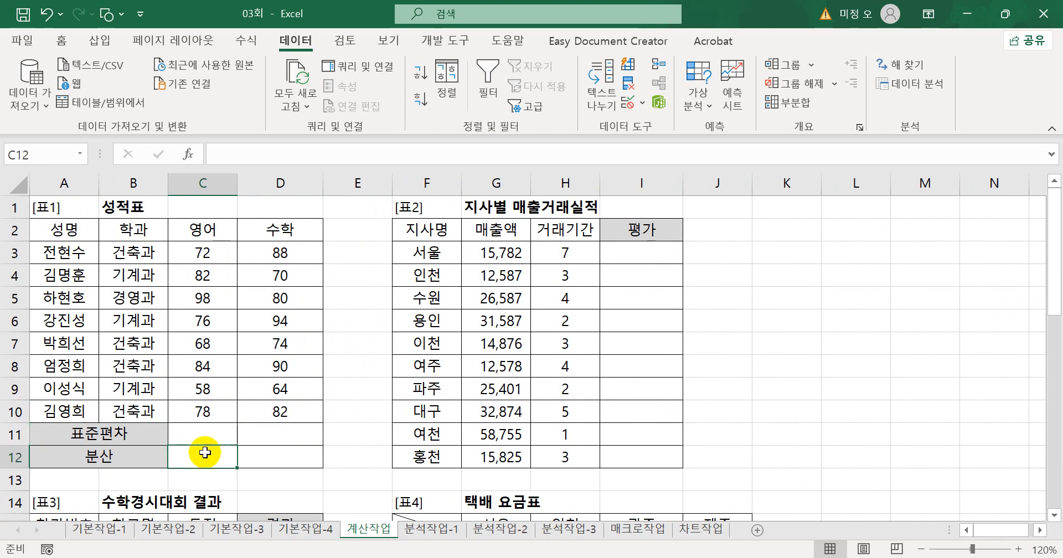
left_click(207, 431)
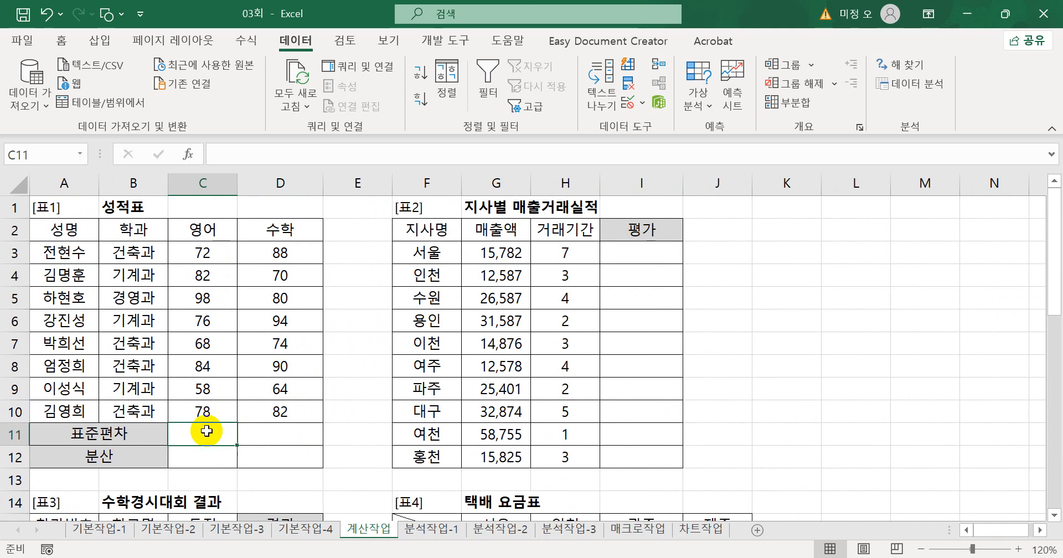
left_click(209, 458)
left_click(206, 431)
left_click(207, 455)
left_click(206, 432)
left_click(204, 451)
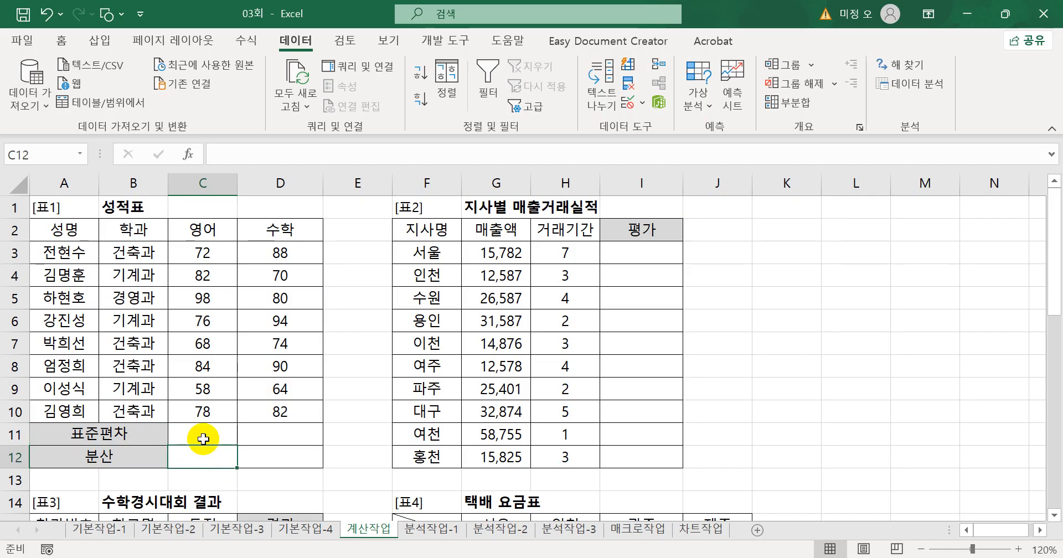
Step: Calculate the sample standard deviation of the 영어 scores in C11 with =STDEV.S(C3:C10)
left_click(203, 439)
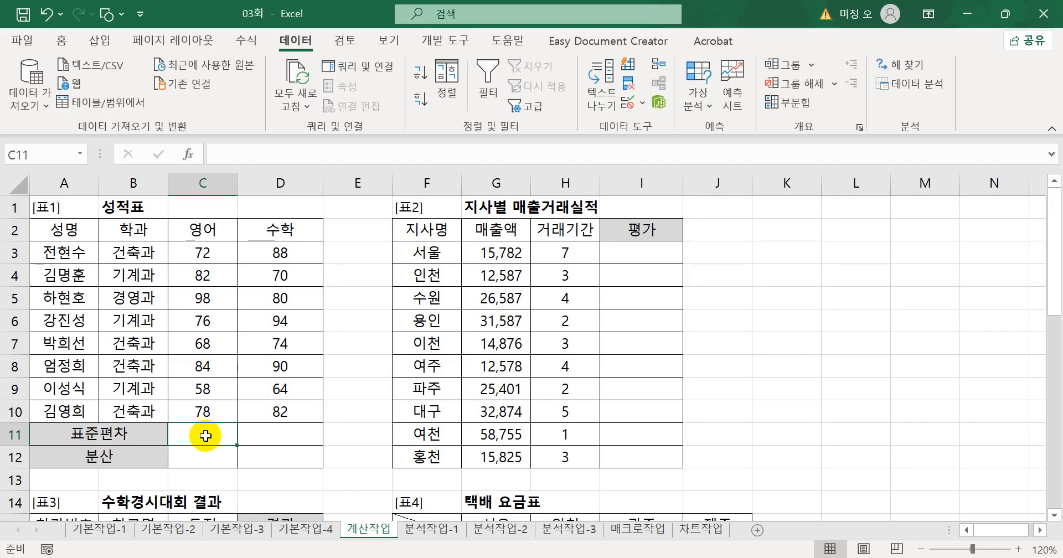
type("=")
type("ㄴ")
type("st")
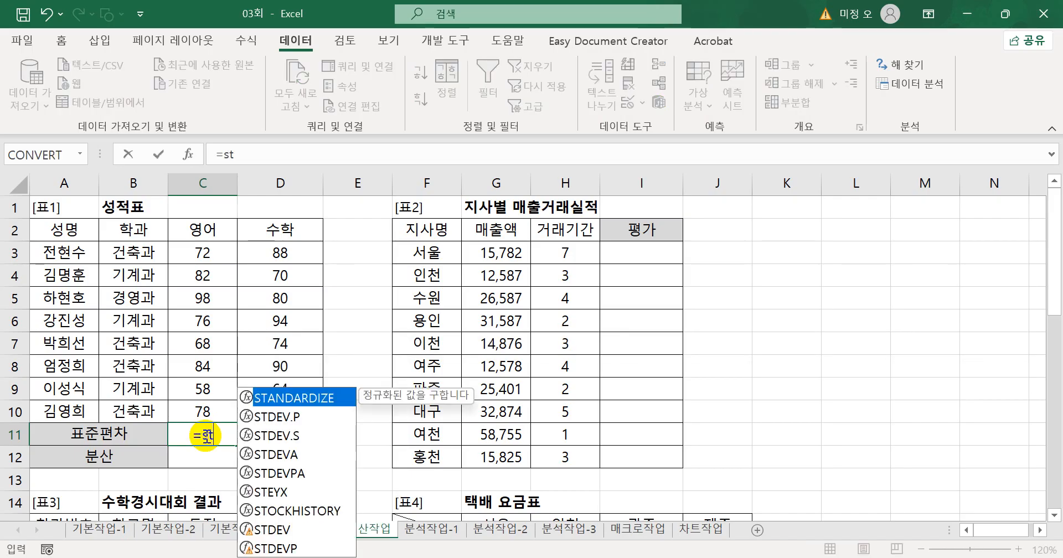
key("Down")
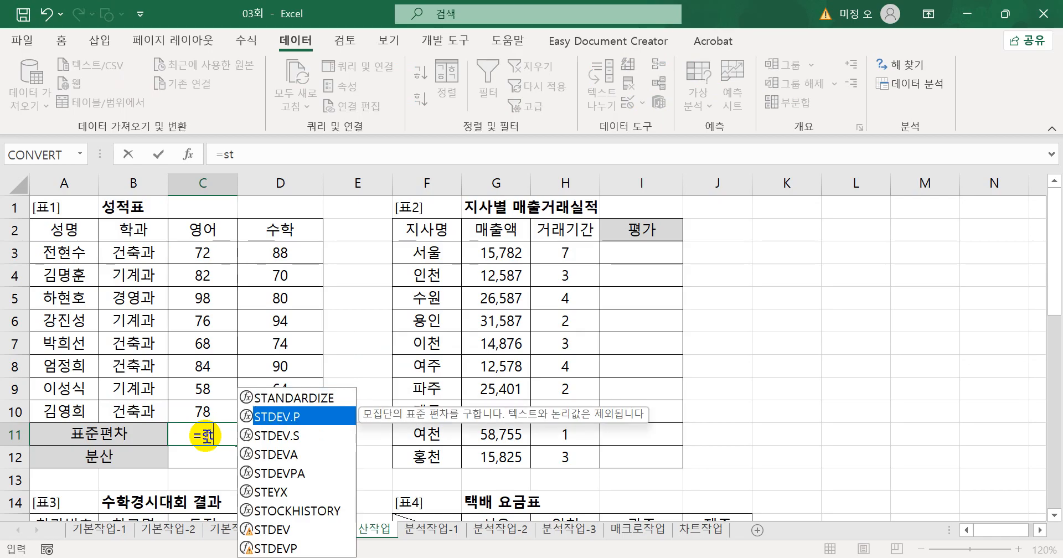
key("Down")
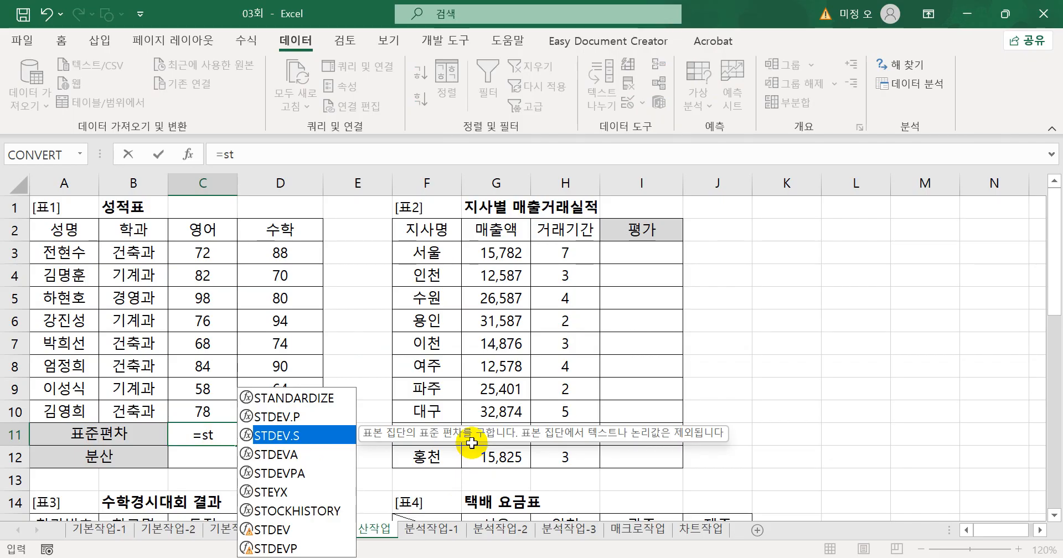
key("Tab")
left_click_drag(201, 252, 191, 408)
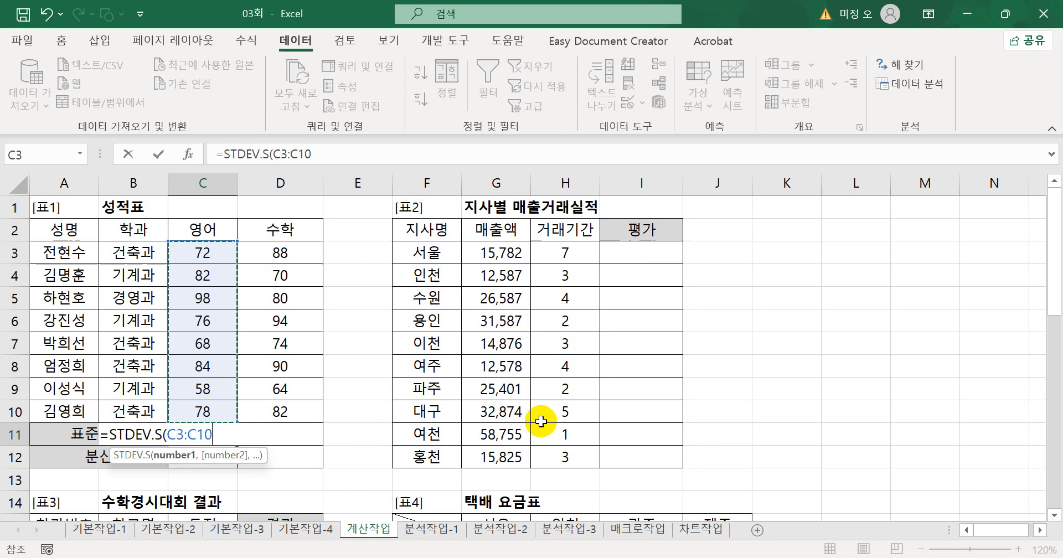
type(")")
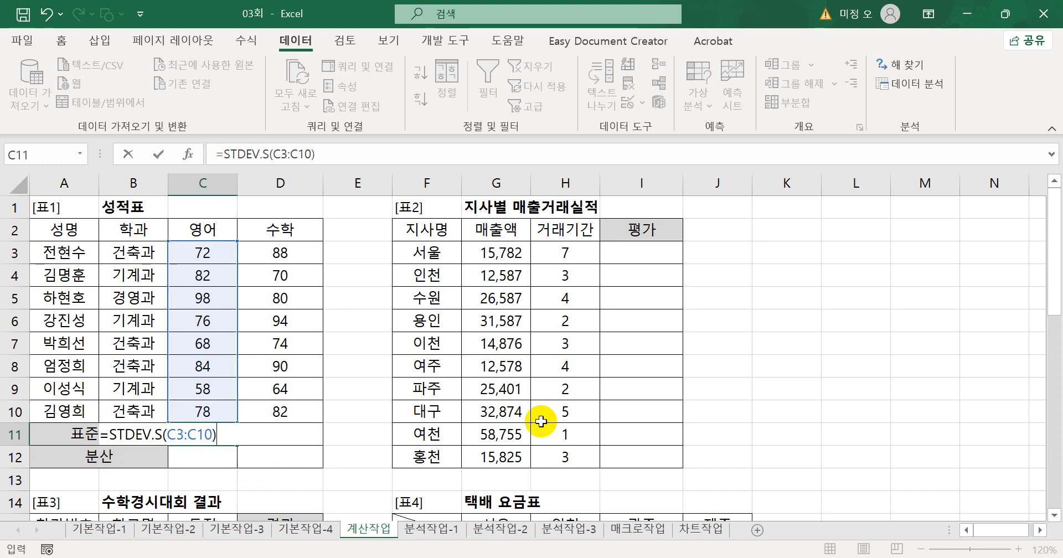
key("Return")
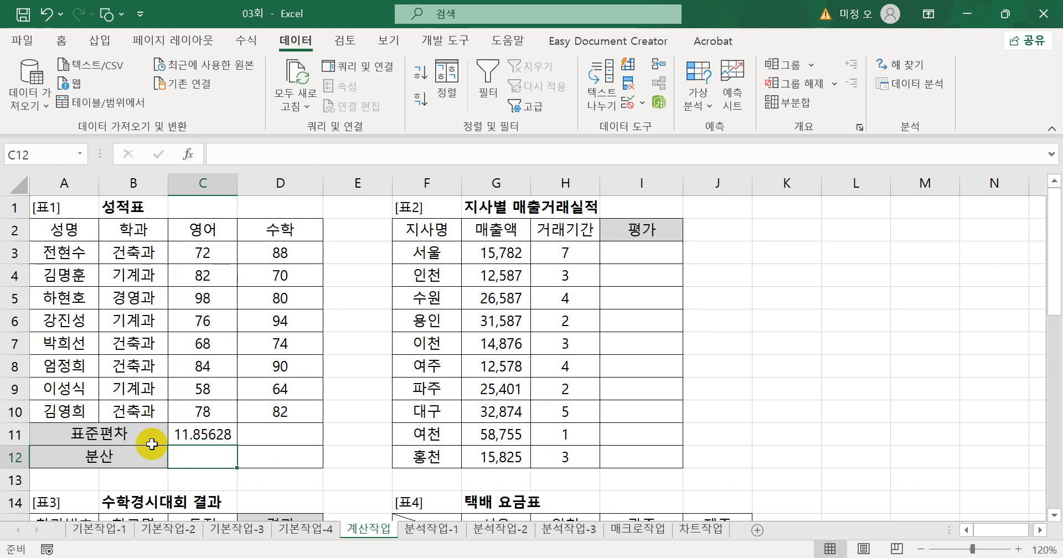
Step: Wrap the C11 standard deviation formula in ROUNDUP with 2 decimal places: =ROUNDUP(STDEV.S(C3:C10),2)
left_click(191, 434)
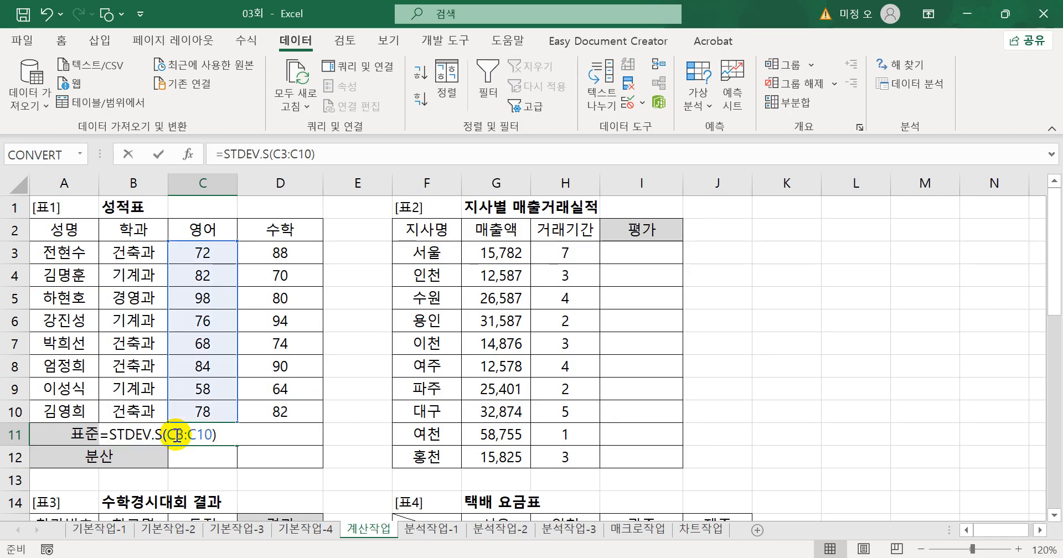
double_click(176, 433)
left_click(111, 432)
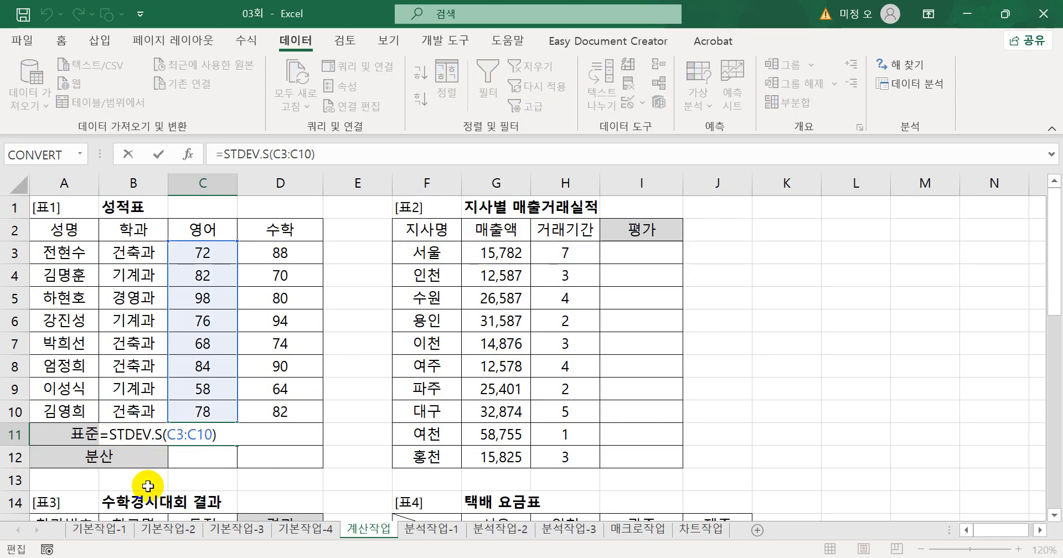
type("rou")
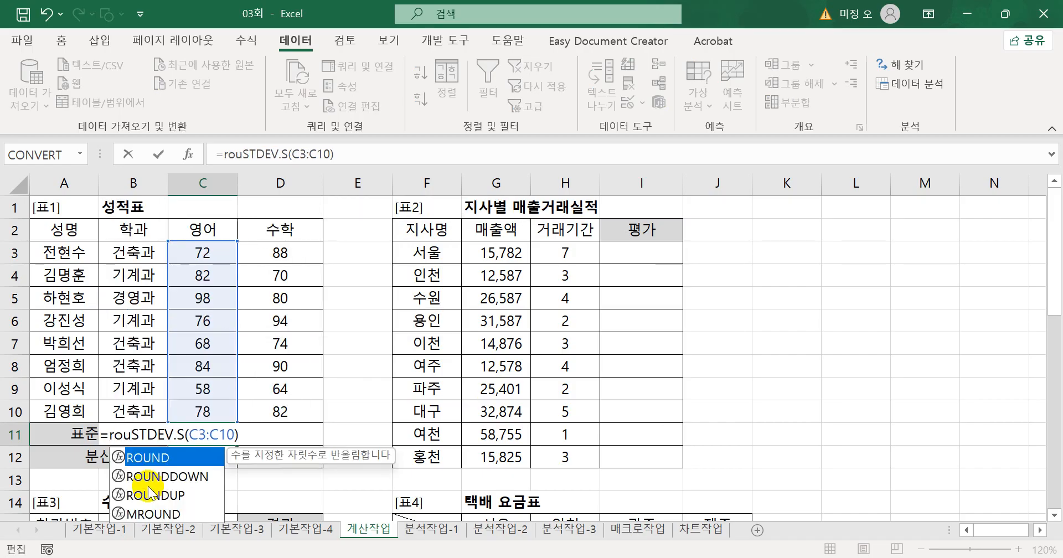
double_click(149, 494)
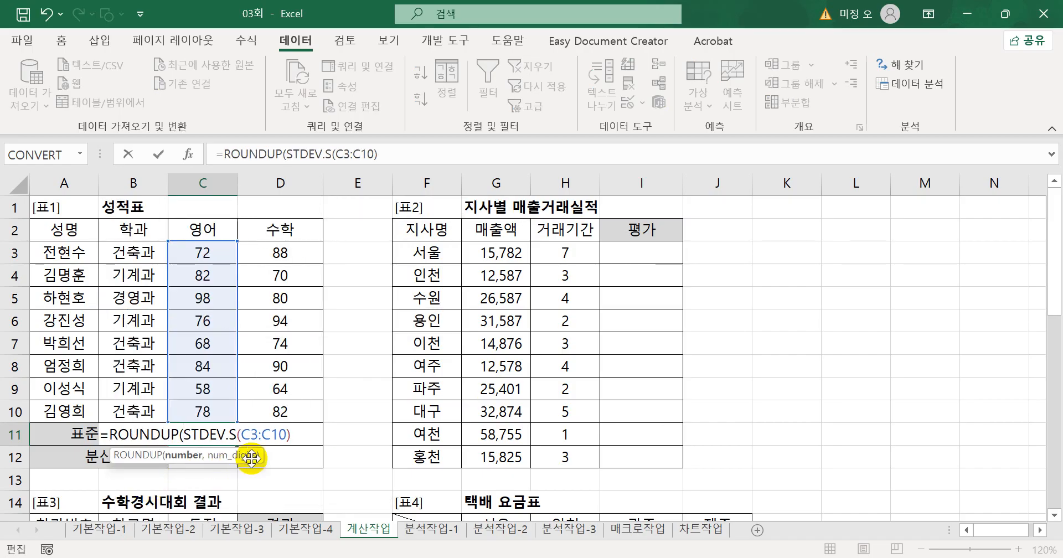
left_click(293, 436)
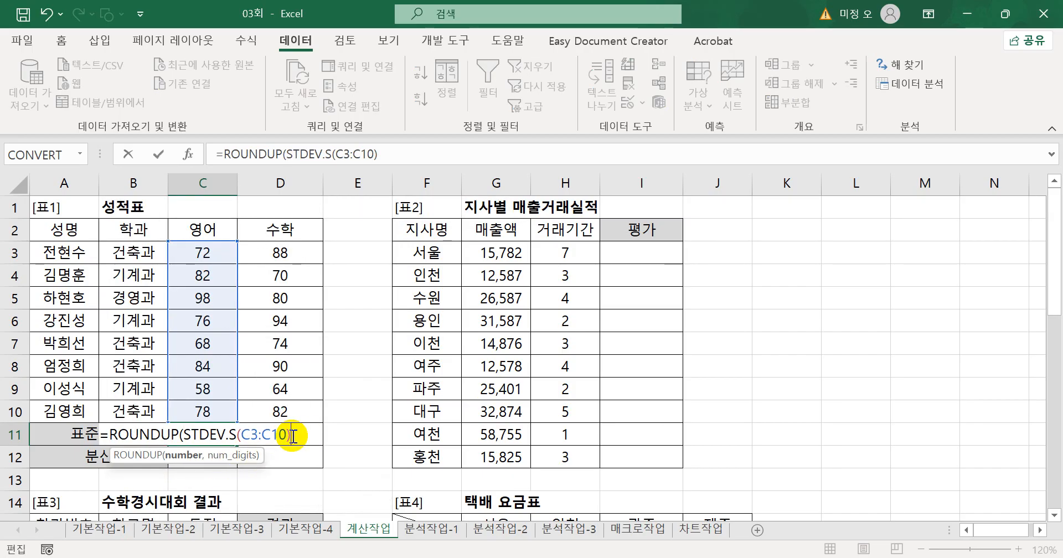
type(",2")
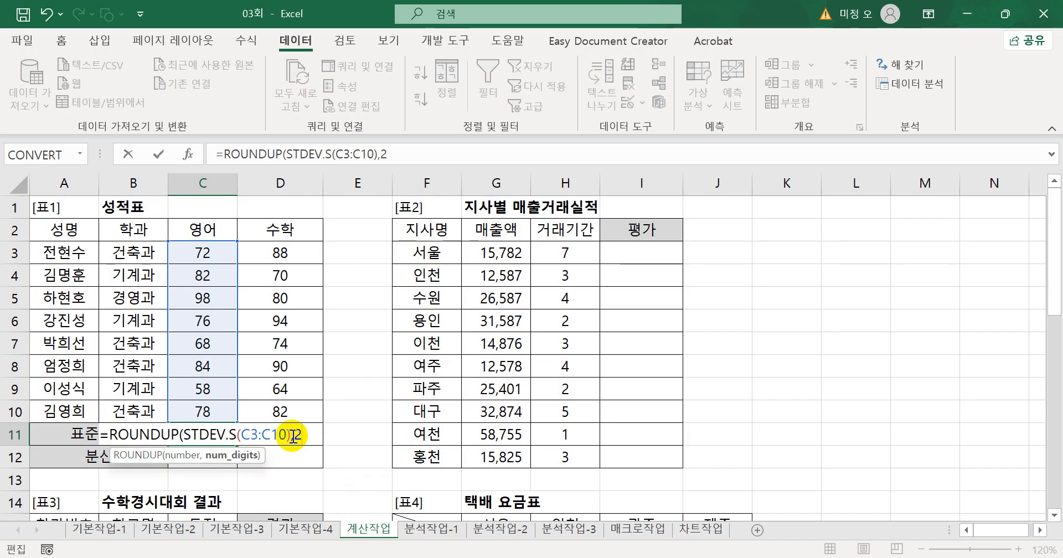
type(")")
key("Return")
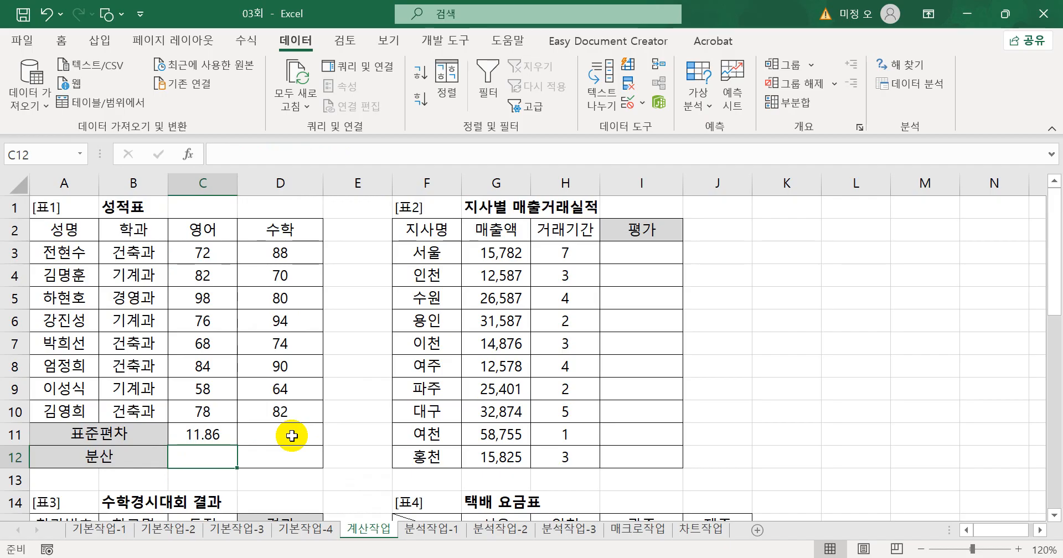
Step: Copy the C11 formula across to D11 for the 수학 scores and check the copied cell references
left_click(228, 430)
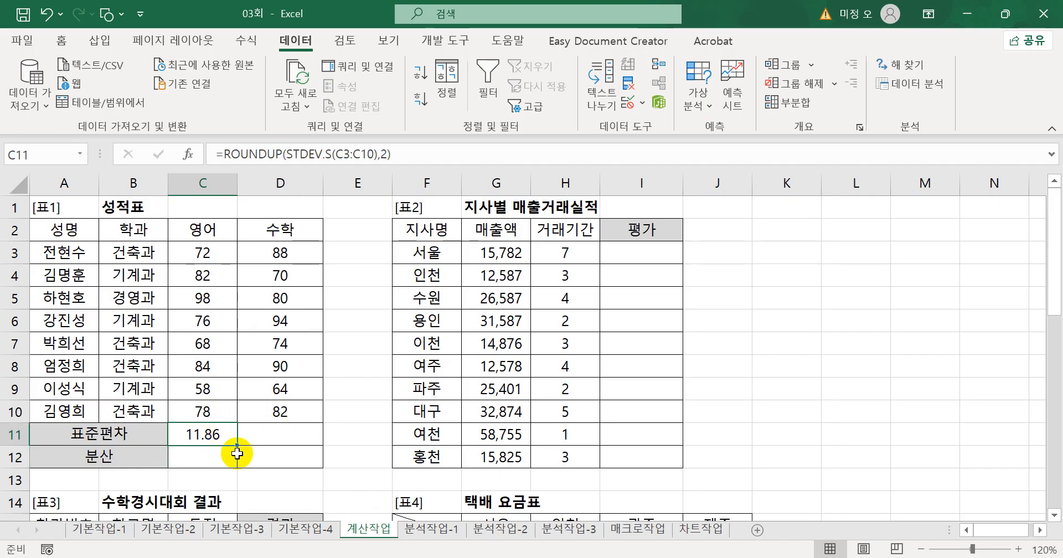
left_click_drag(236, 444, 297, 440)
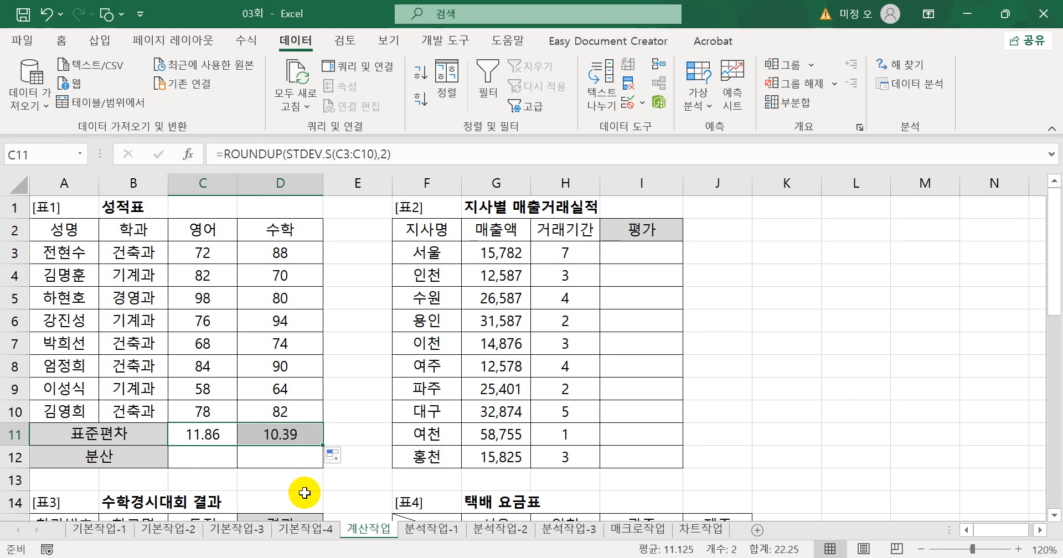
double_click(261, 431)
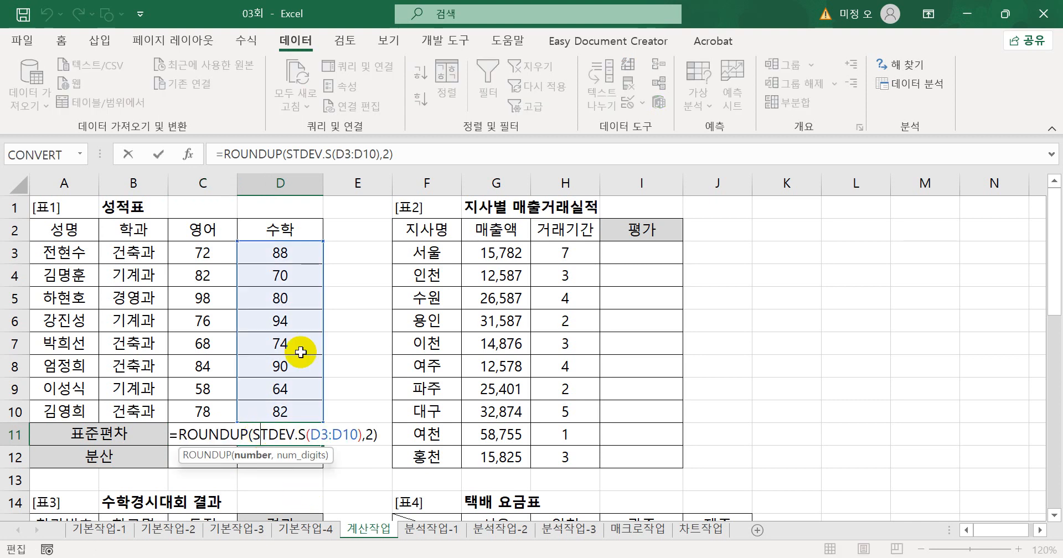
key("Return")
Step: Calculate the sample variance of the 영어 scores in C12 with =VAR.S(C3:C10)
left_click(223, 456)
type("=")
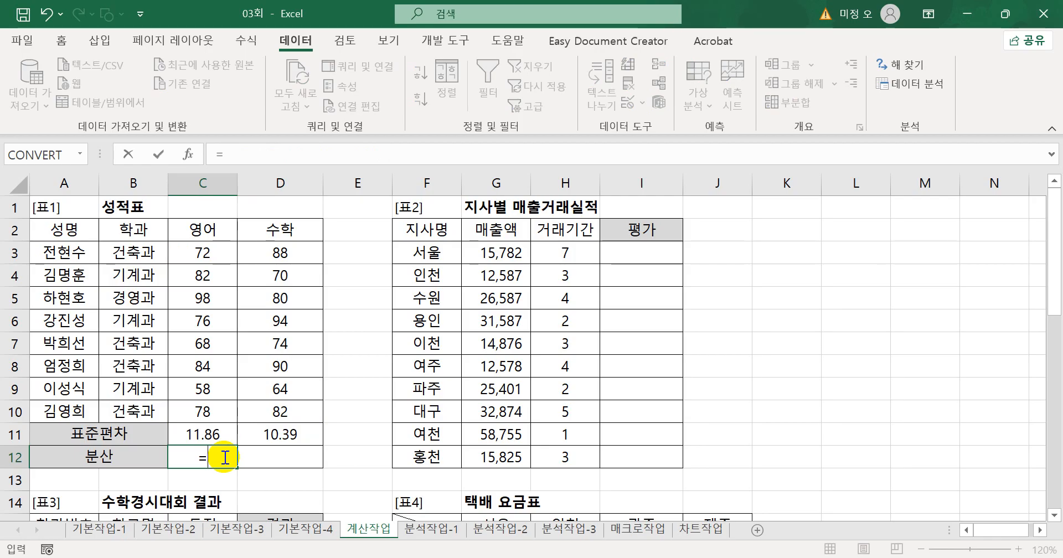
type("var")
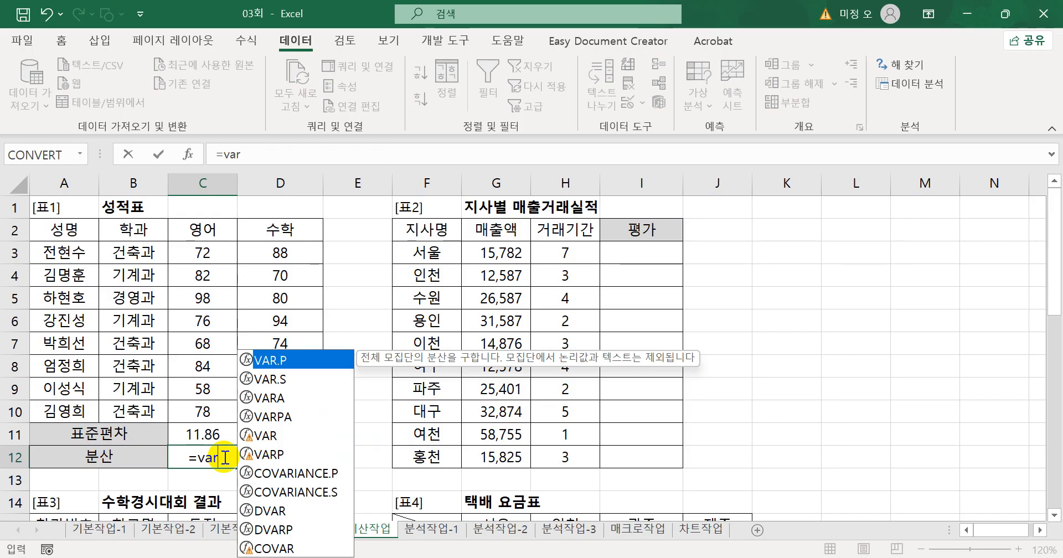
key("Tab")
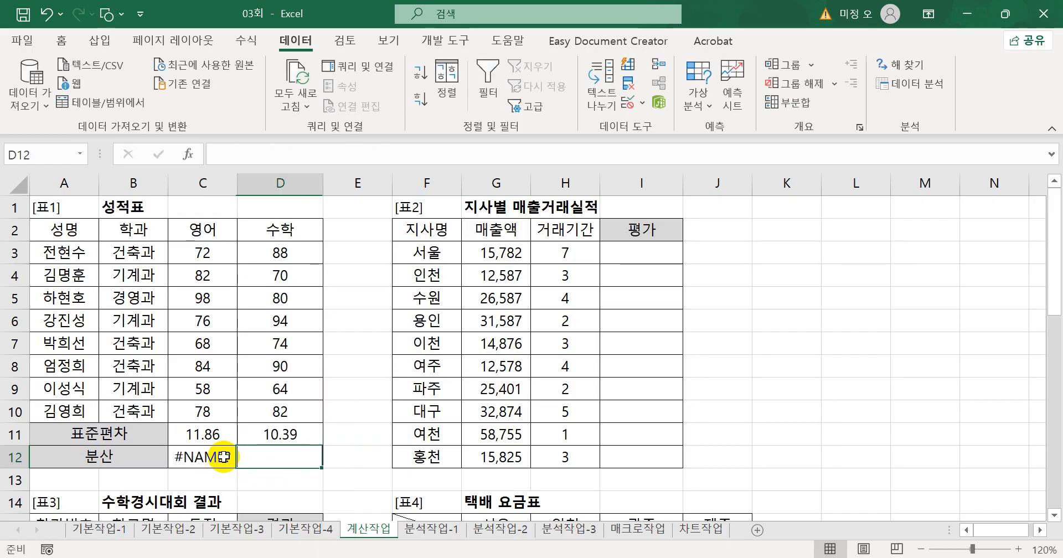
left_click(224, 456)
double_click(224, 464)
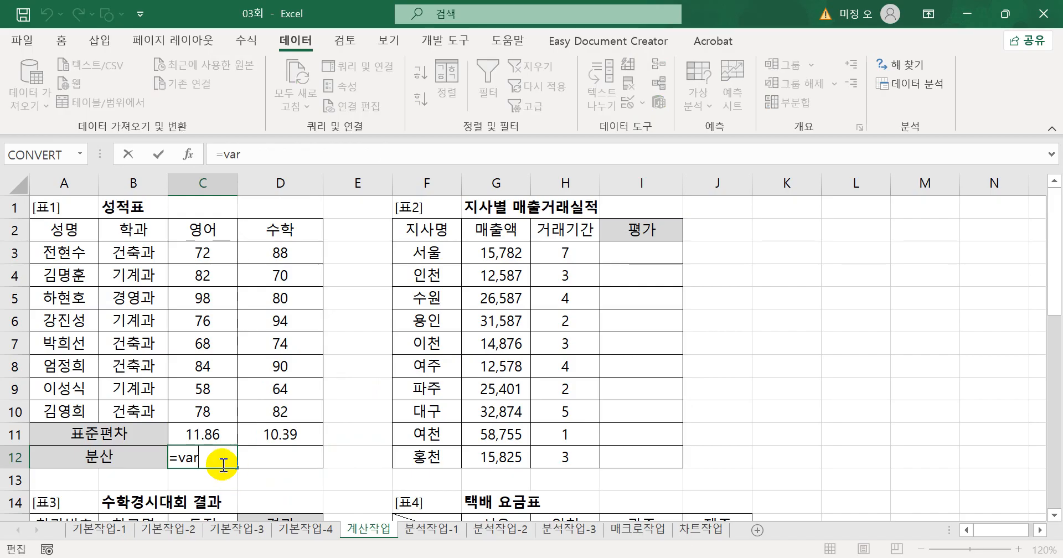
type(".")
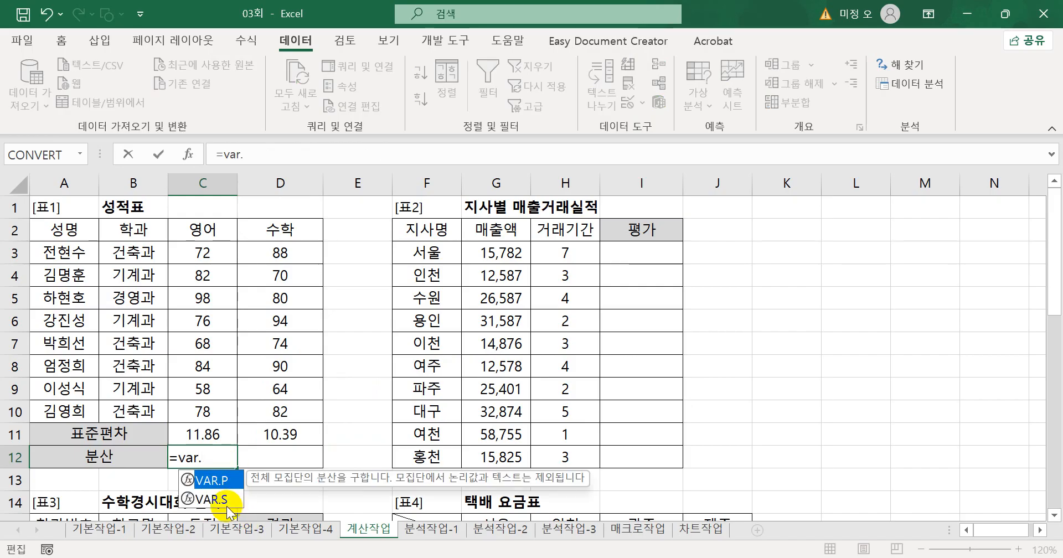
double_click(211, 498)
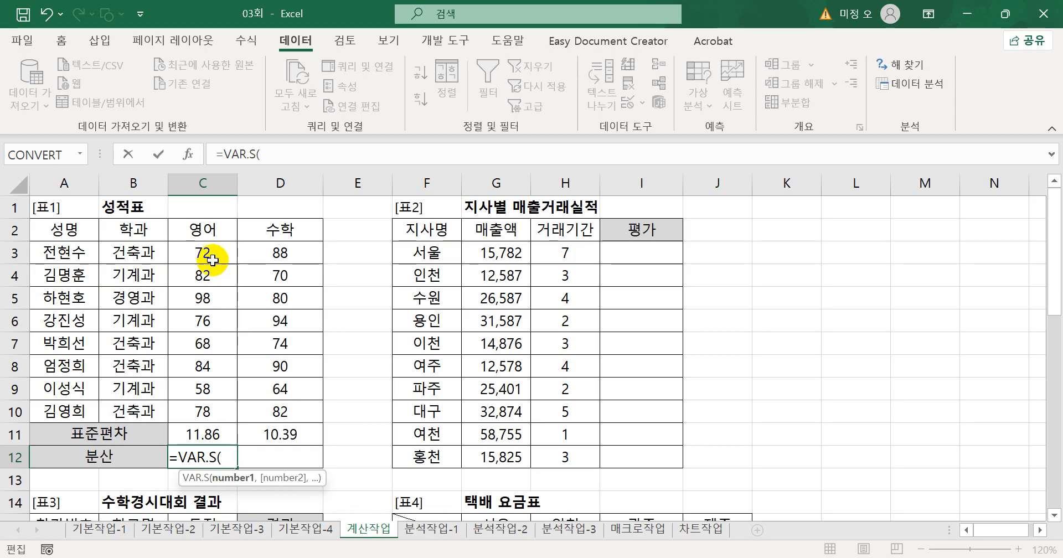
left_click_drag(206, 250, 211, 409)
type(")")
key("Return")
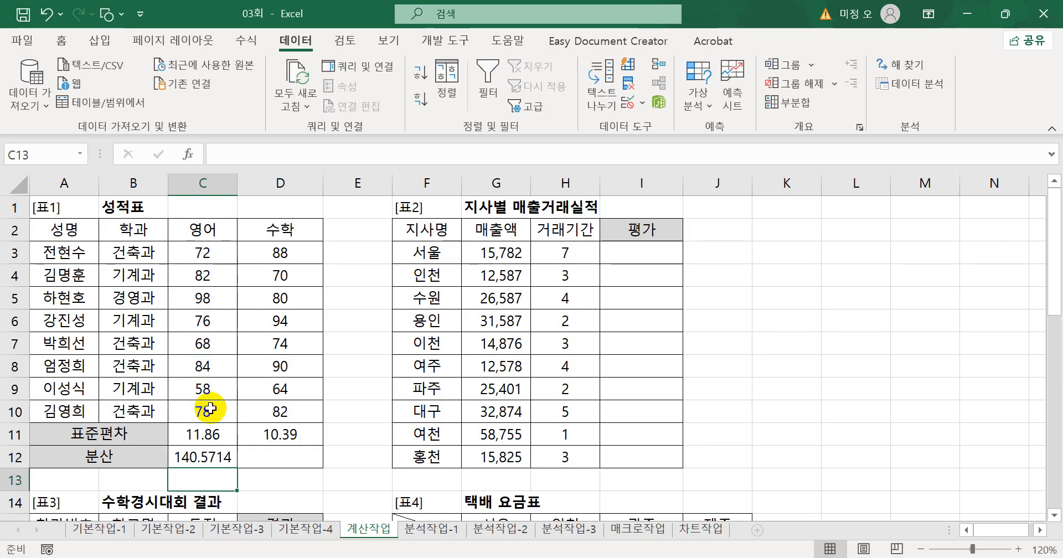
Step: Wrap the C12 variance formula in ROUNDUP with 2 decimal places, =ROUNDUP(VAR.S(C3:C10),2), and copy it across to D12
left_click(219, 458)
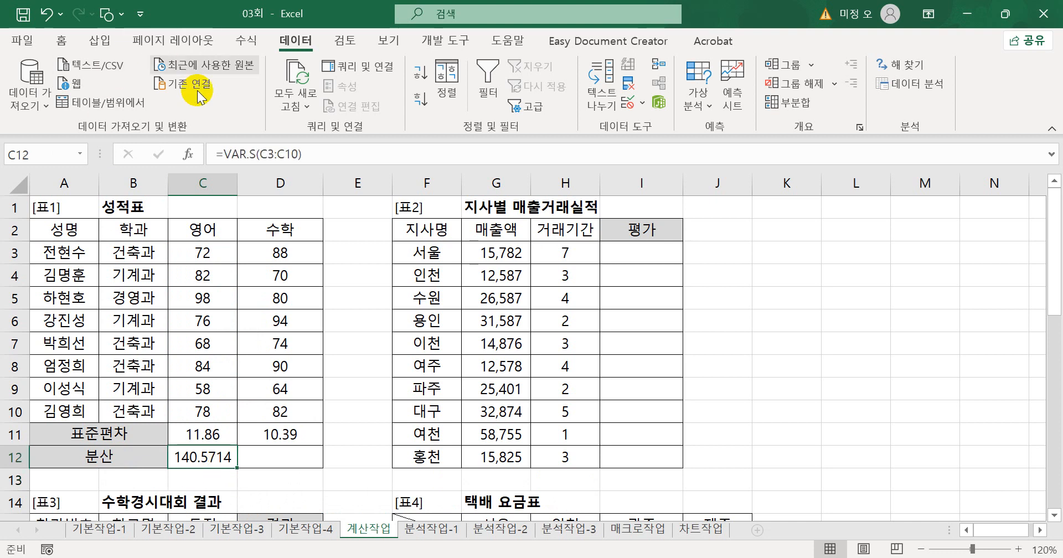
left_click(220, 155)
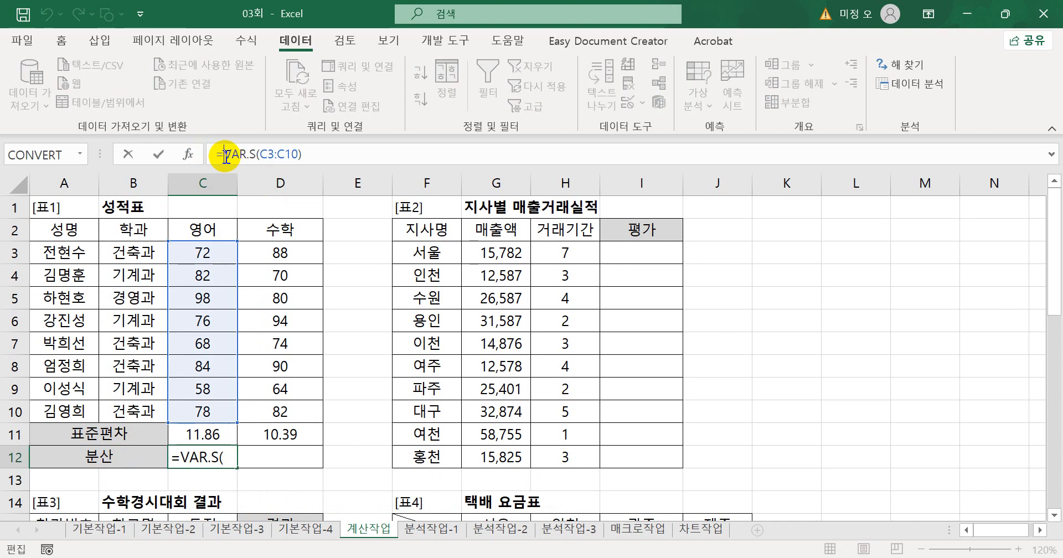
type("rou")
key("Down")
key("Down")
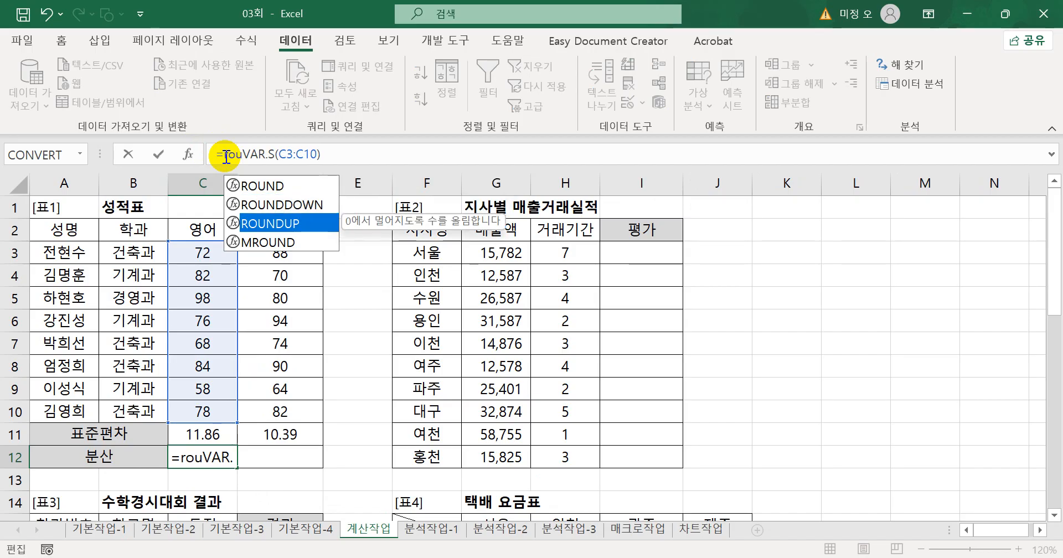
key("Tab")
left_click(378, 148)
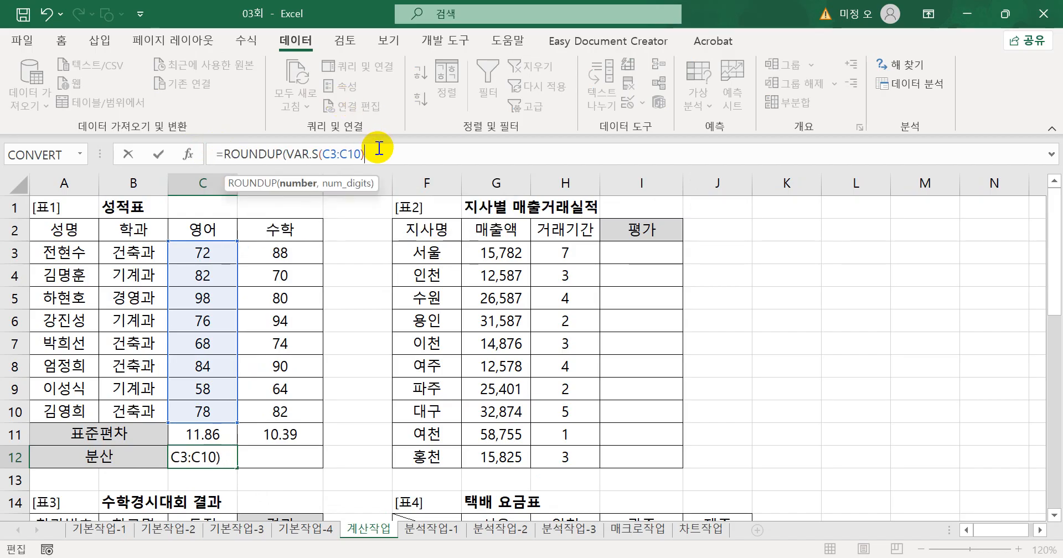
type(",2)")
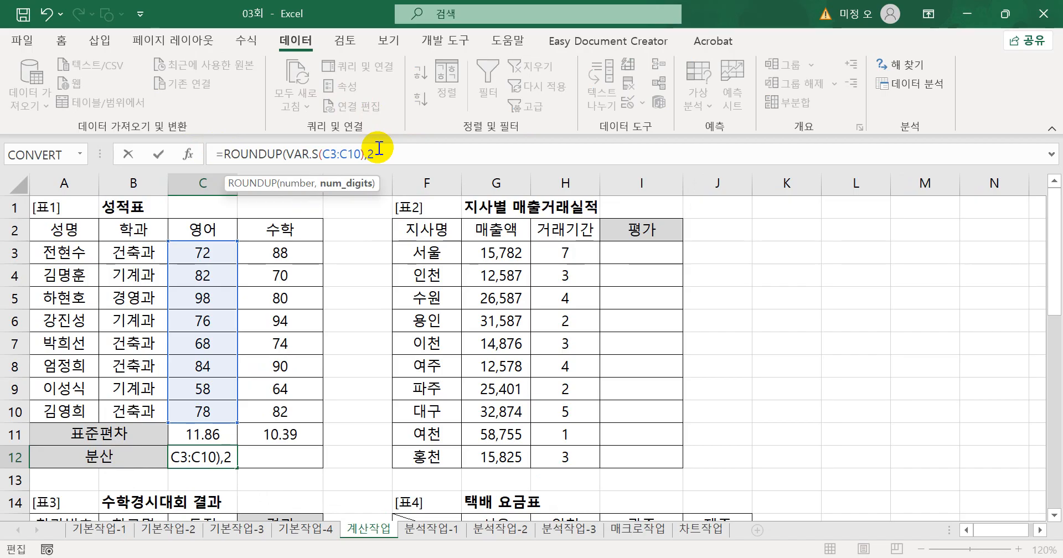
key("Return")
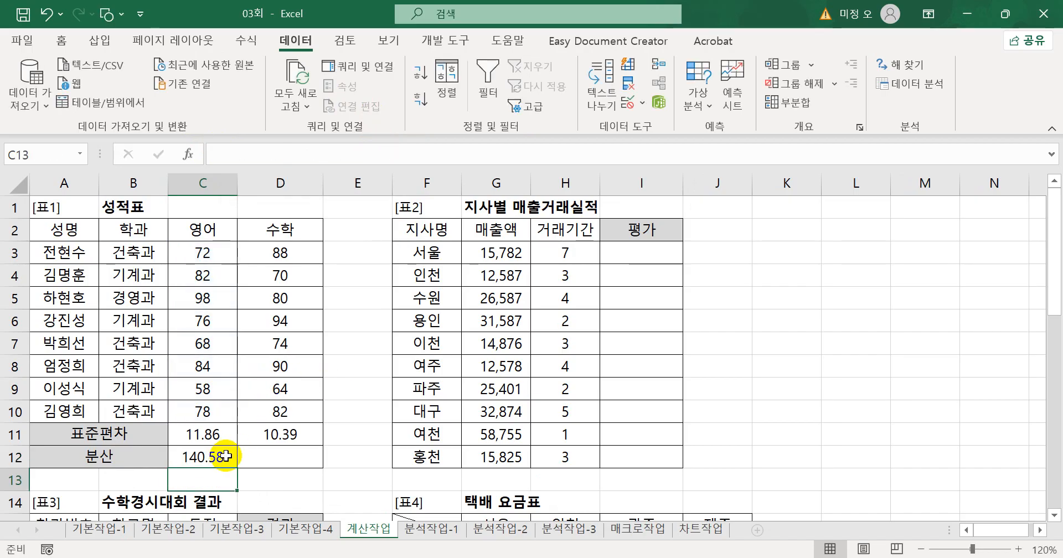
left_click(216, 456)
left_click_drag(239, 470, 286, 460)
Step: Copy the C11 formula =ROUNDUP(STDEV.S(C3:C10),2) into Notepad as item 1, replacing the old formula list, and return to Excel
left_click(201, 437)
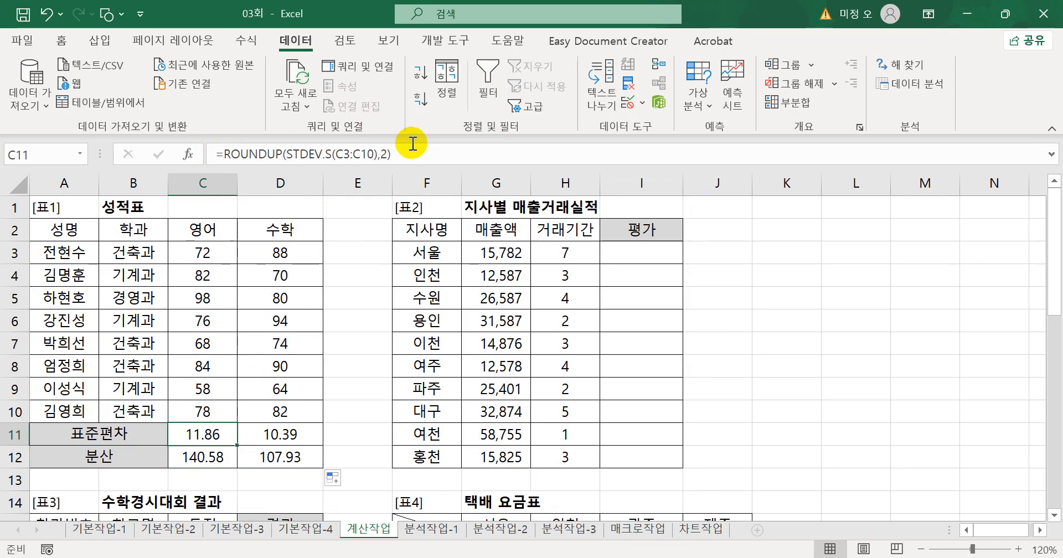
left_click_drag(413, 155, 212, 153)
key("ctrl+c")
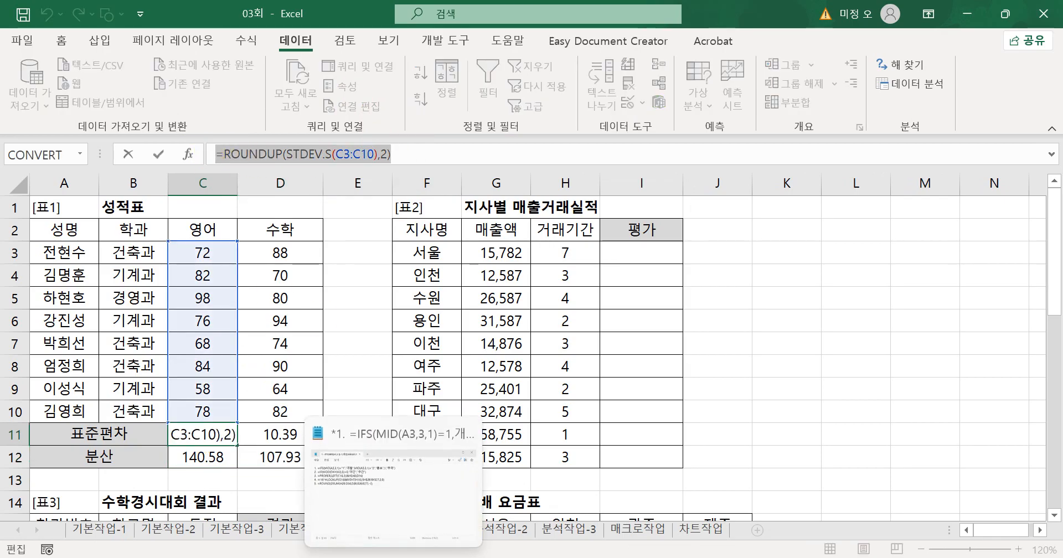
left_click(393, 557)
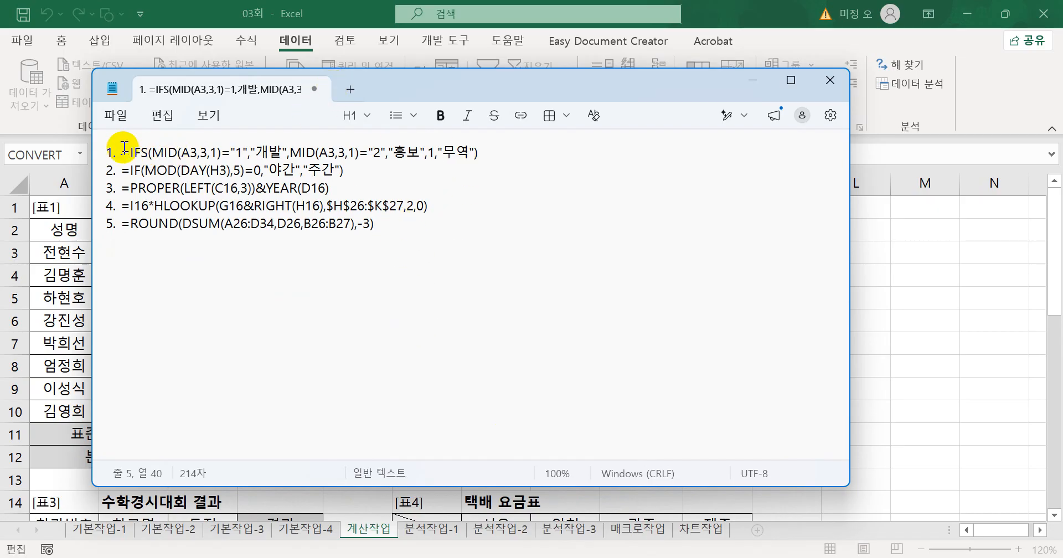
left_click_drag(122, 151, 482, 226)
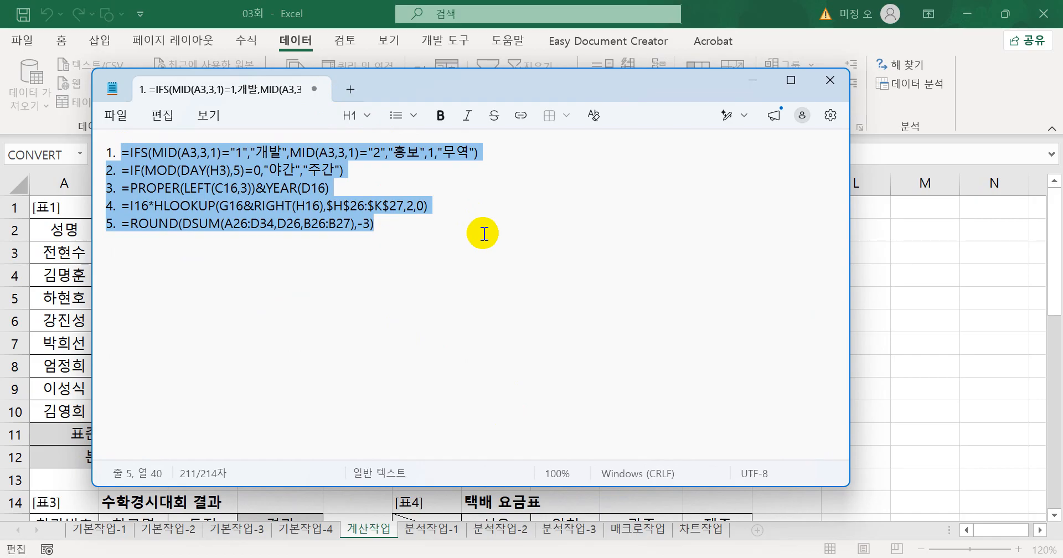
key("ctrl+v")
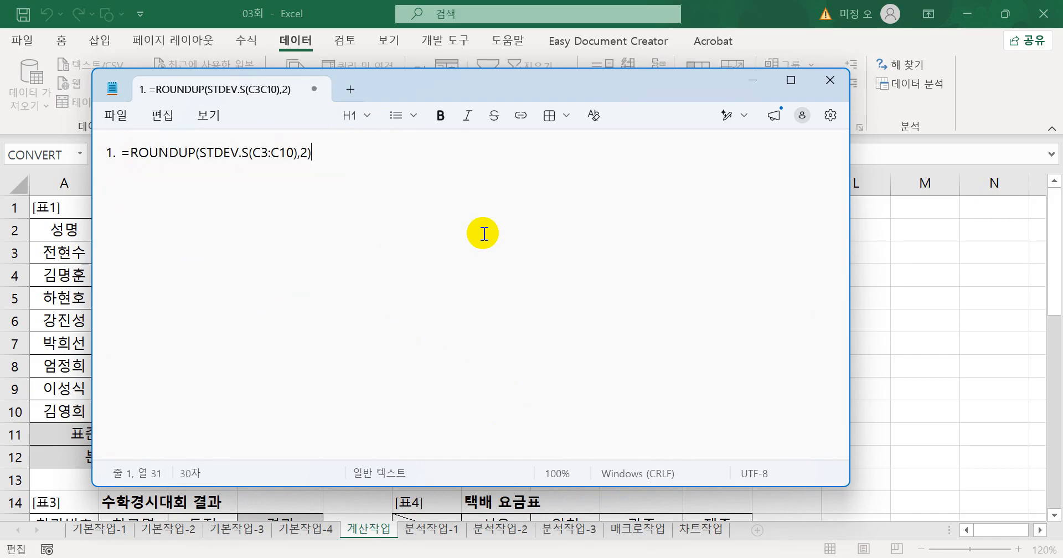
left_click(333, 169)
key("alt+Tab")
key("Return")
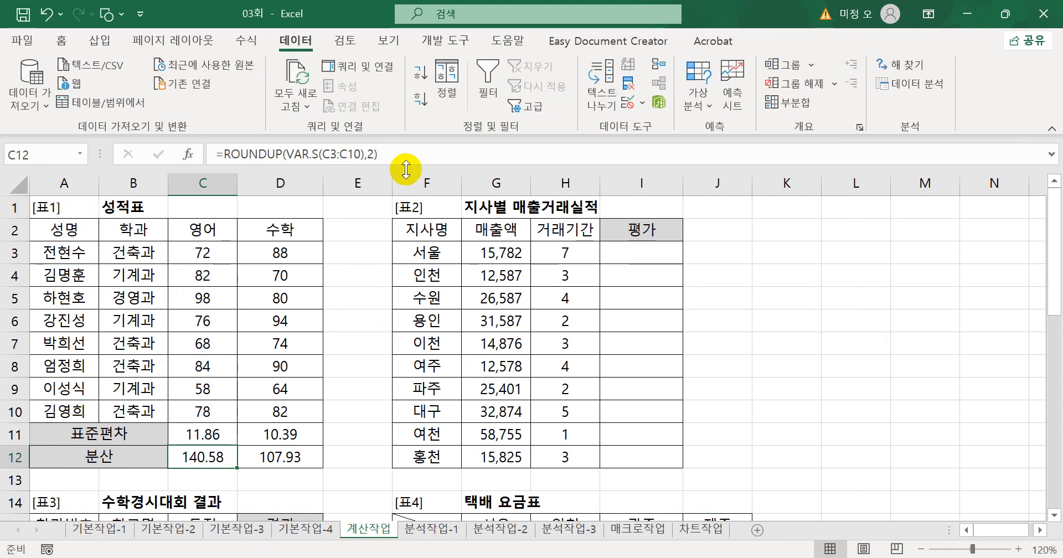
Step: Copy the C12 formula =ROUNDUP(VAR.S(C3:C10),2) into Notepad, aligned under the first formula, add "2." on a new line, and return to Excel
left_click_drag(408, 155, 181, 149)
key("ctrl+c")
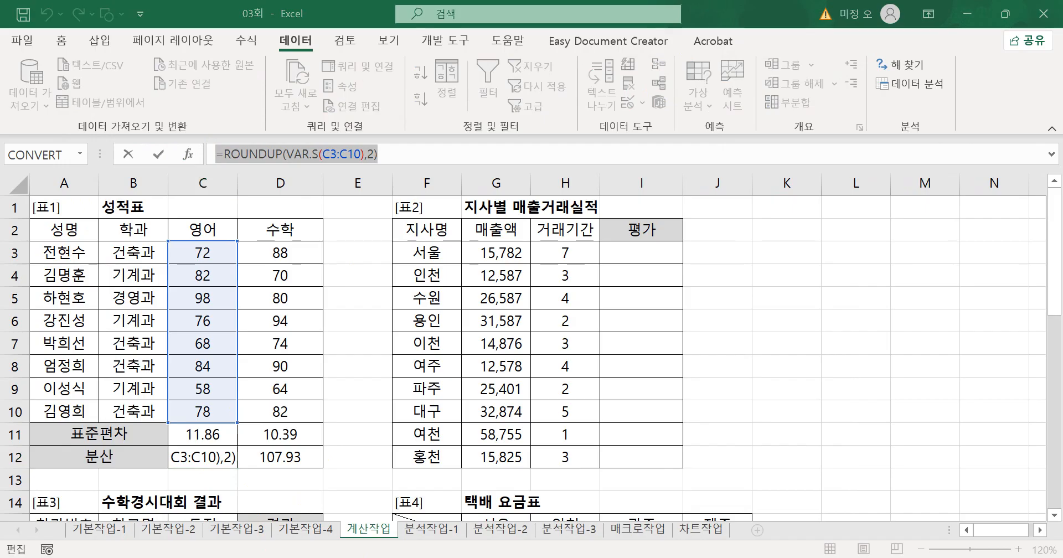
key("alt+Tab")
key("ctrl+v")
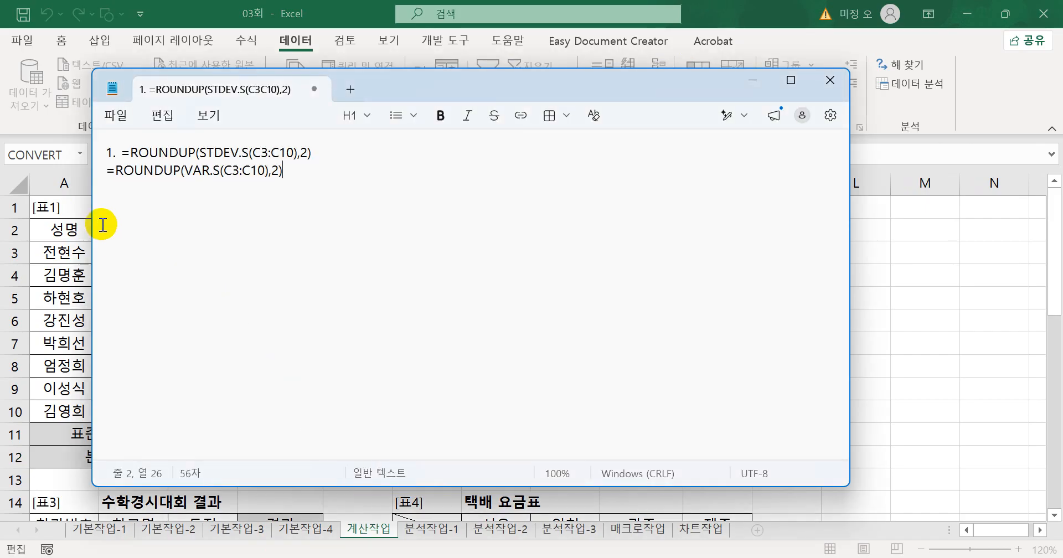
left_click(107, 170)
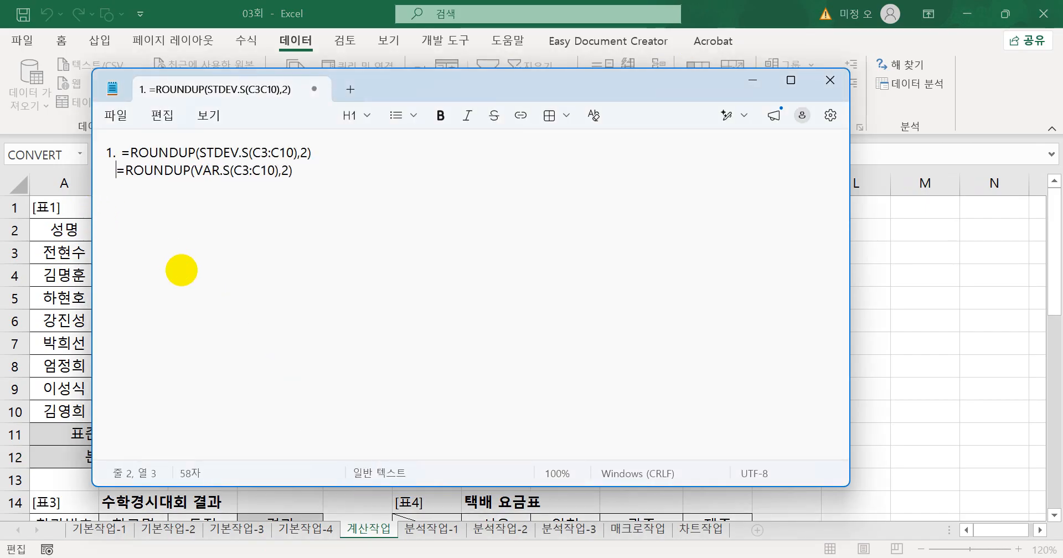
left_click(315, 168)
key("Return")
type("2.")
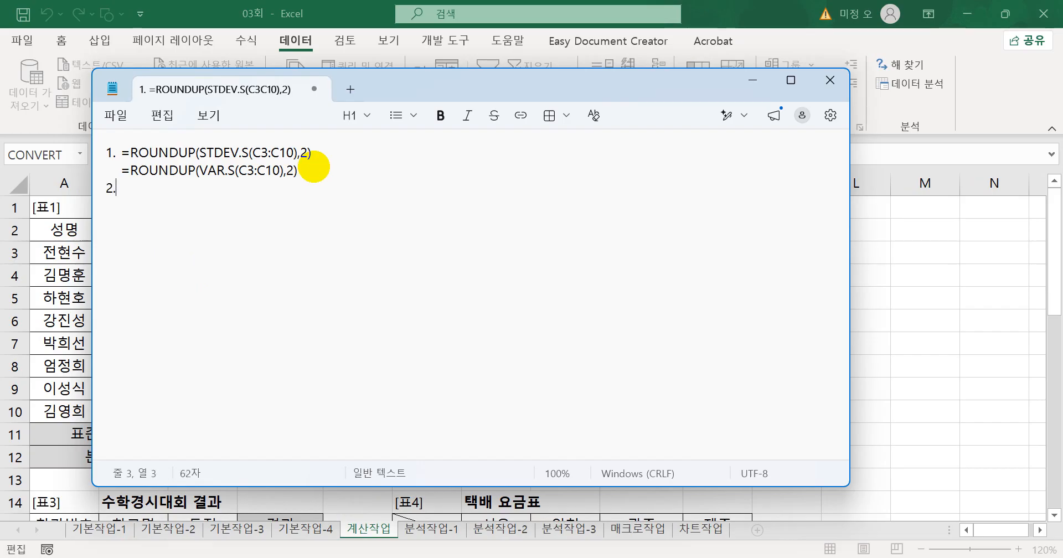
left_click(711, 10)
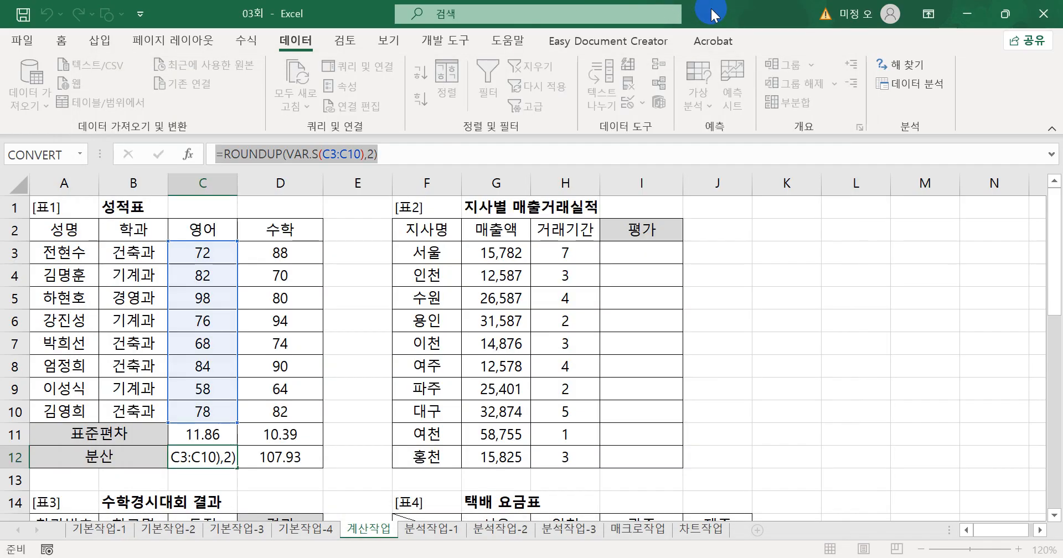
key("Return")
Step: Examine the 매출액 values in G3:G12 of 표2, comparing single branches with the whole range
left_click(652, 259)
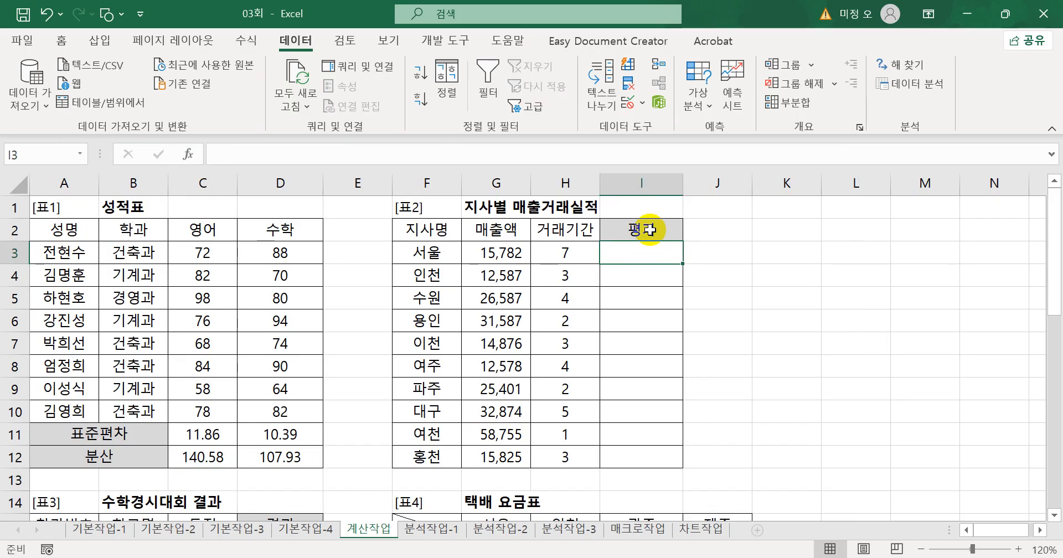
left_click(512, 251)
left_click_drag(512, 251, 490, 459)
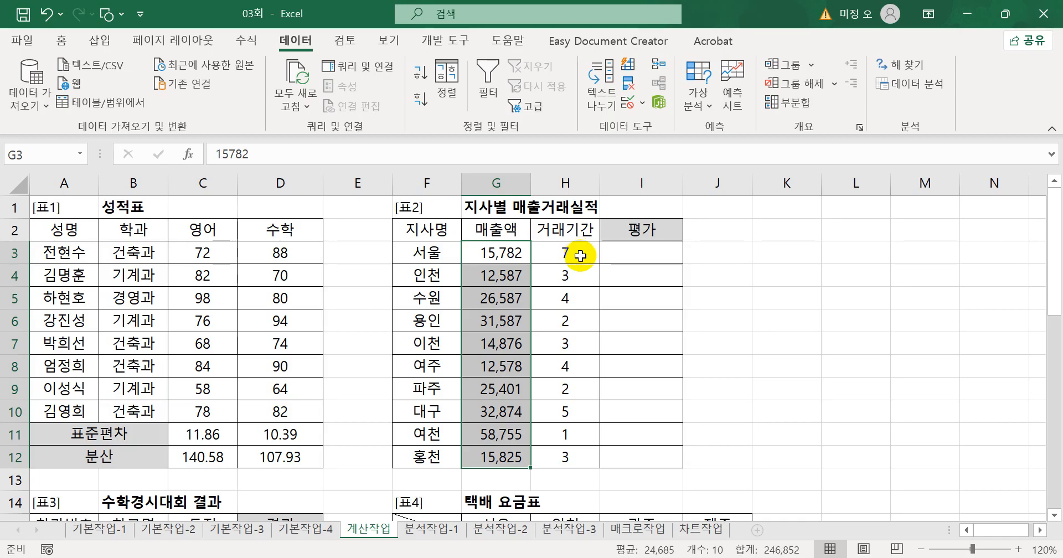
left_click_drag(473, 253, 481, 406)
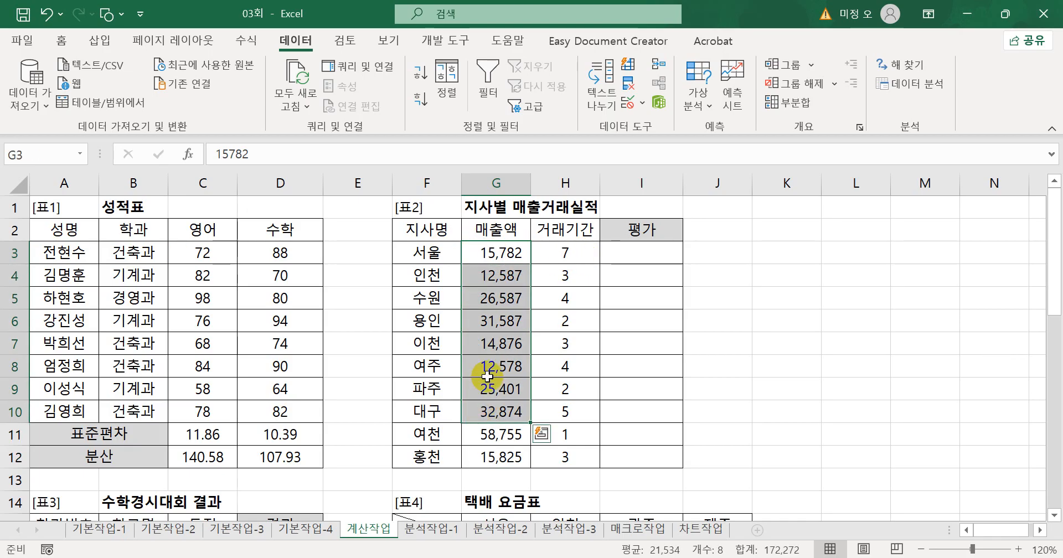
left_click(505, 252)
left_click(502, 278)
left_click(502, 254)
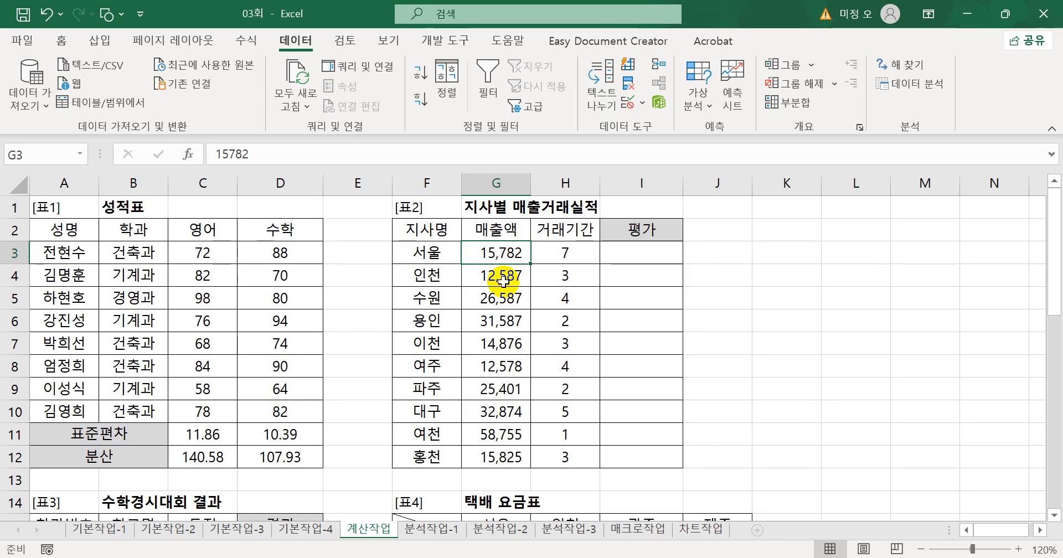
Step: Start an OR formula in I3 whose first condition is G3>AVERAGE($G$3:$G$12), with the average range made absolute
left_click(669, 255)
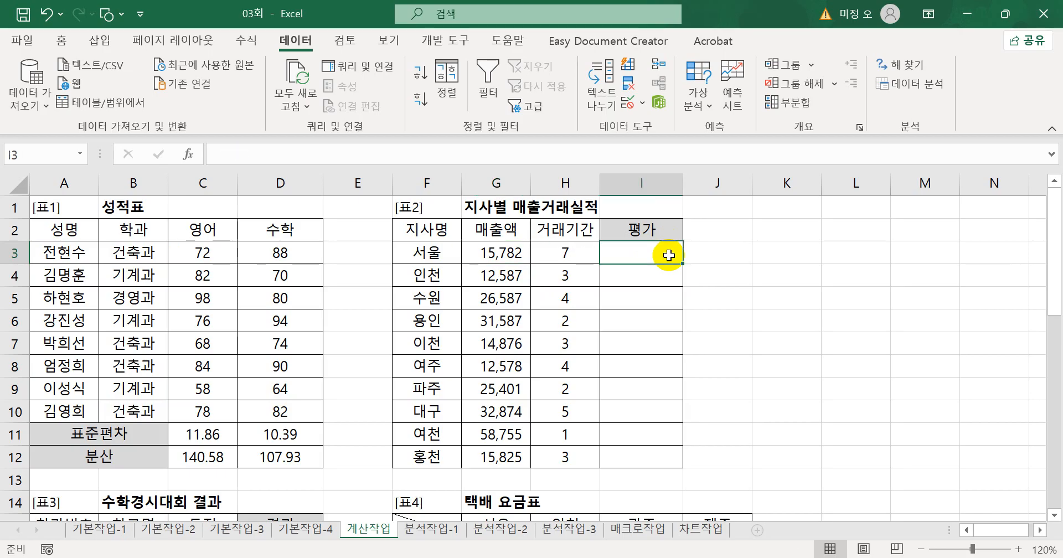
type("=")
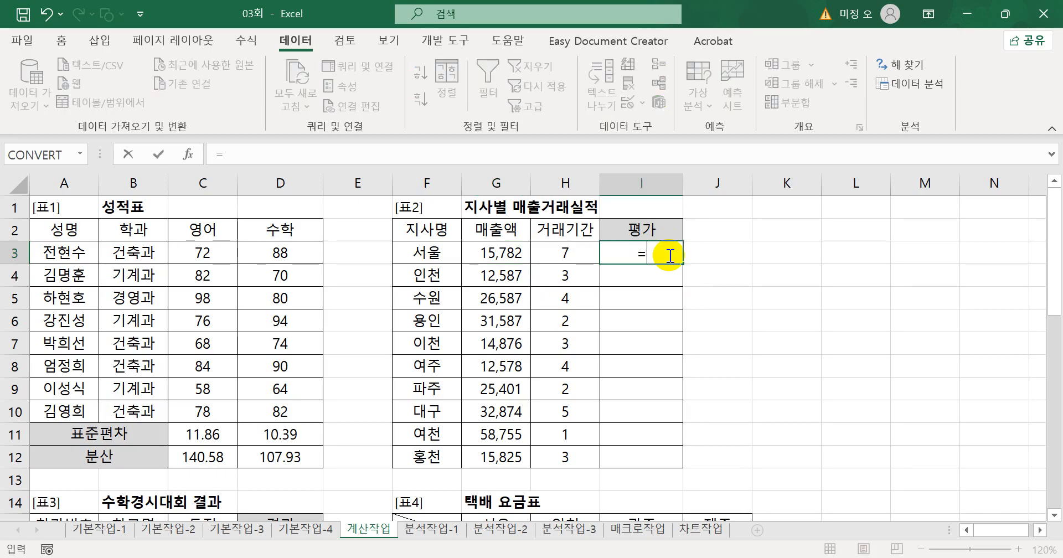
type("or")
key("Tab")
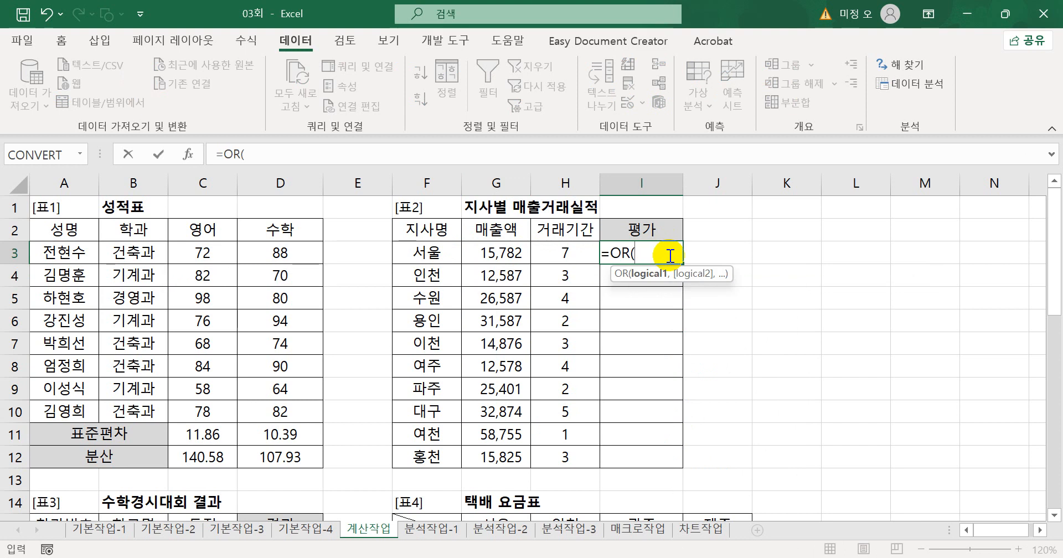
left_click(491, 254)
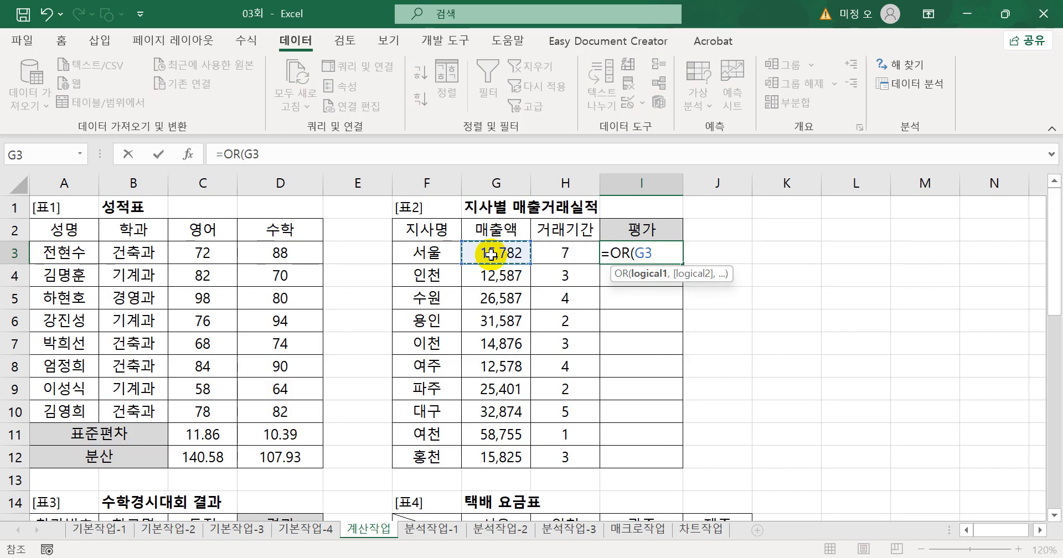
type(">aver")
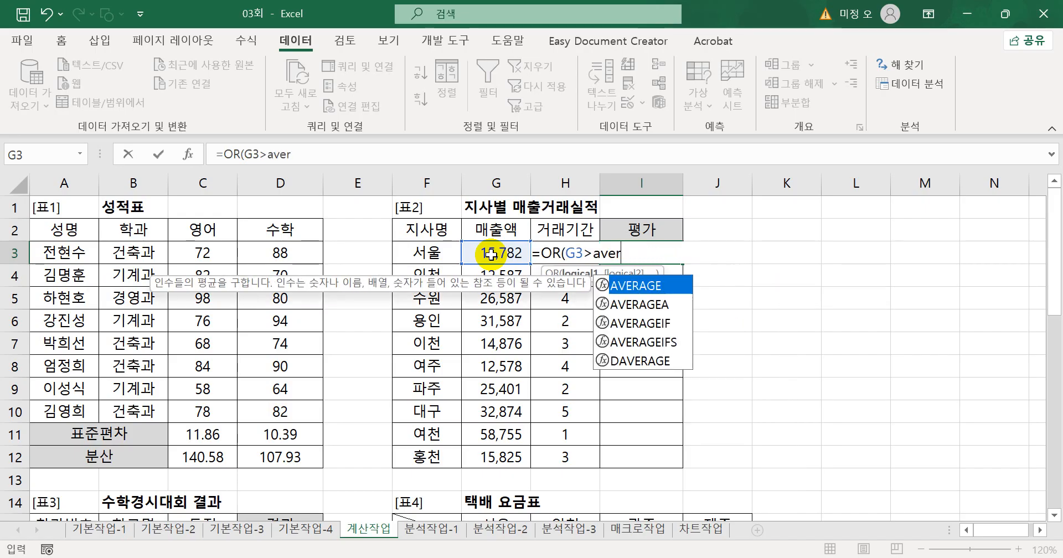
key("Tab")
left_click_drag(504, 250, 496, 454)
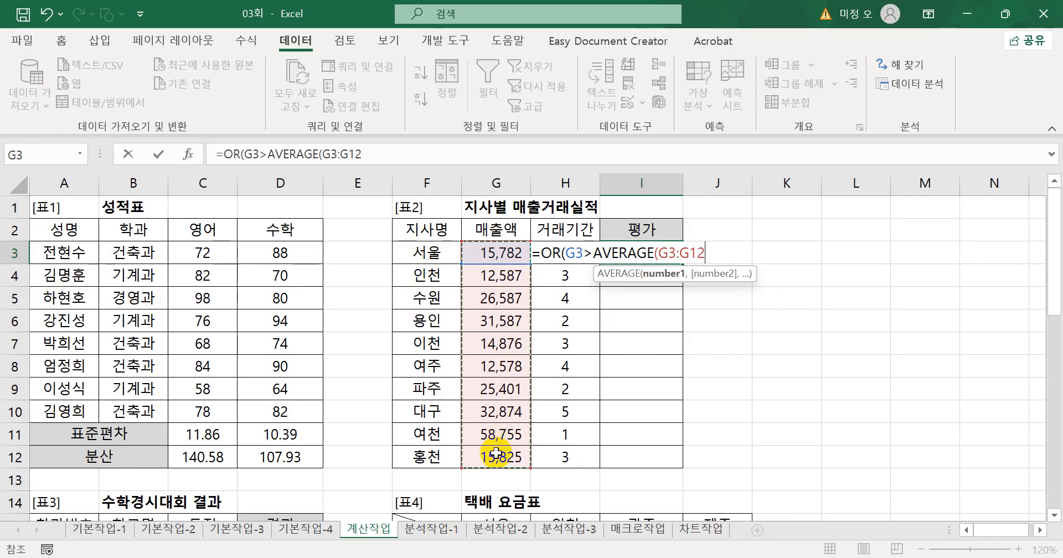
key("F4")
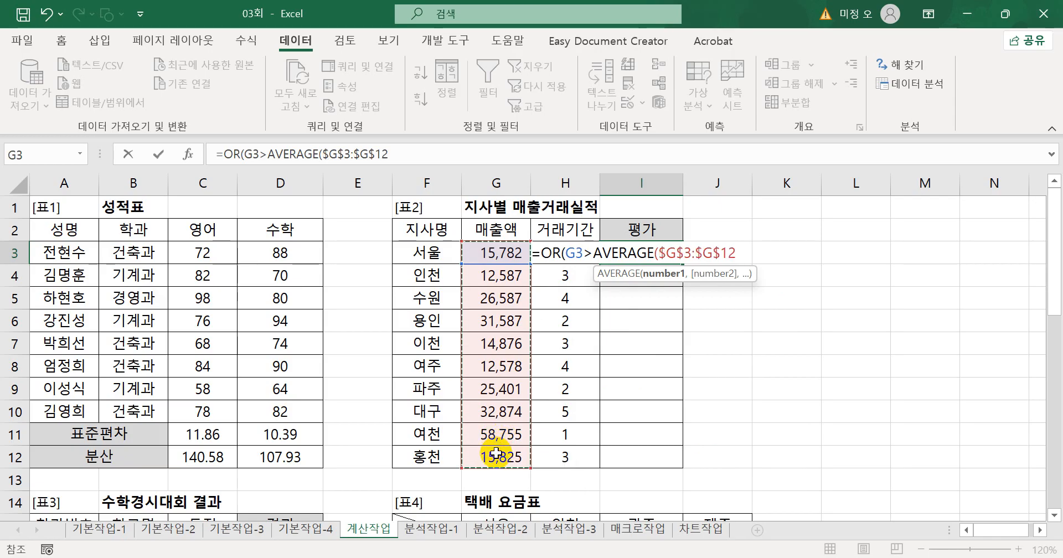
type(")")
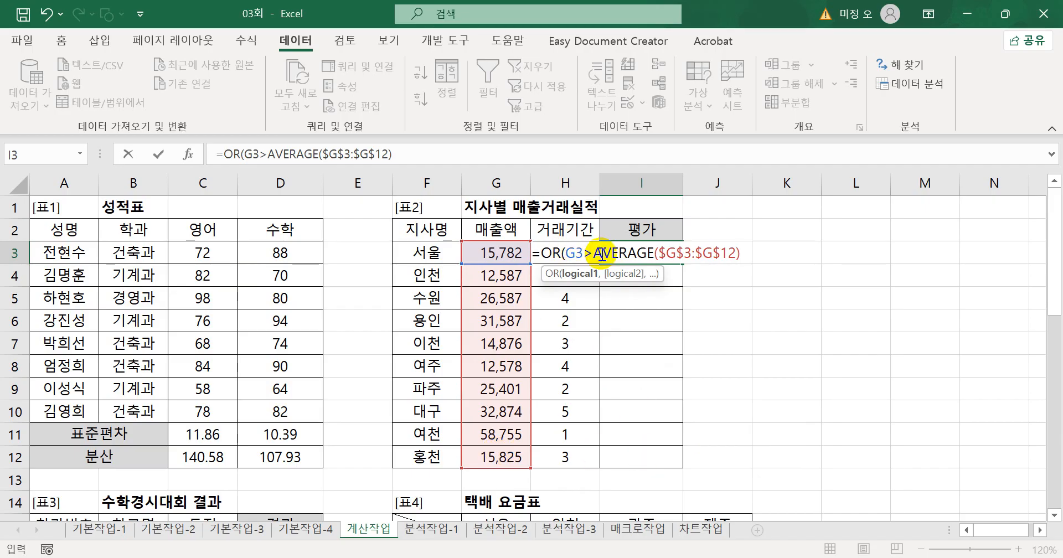
Step: Complete the I3 formula with H3>=5 as the second OR condition and fill it down to I12
type(",")
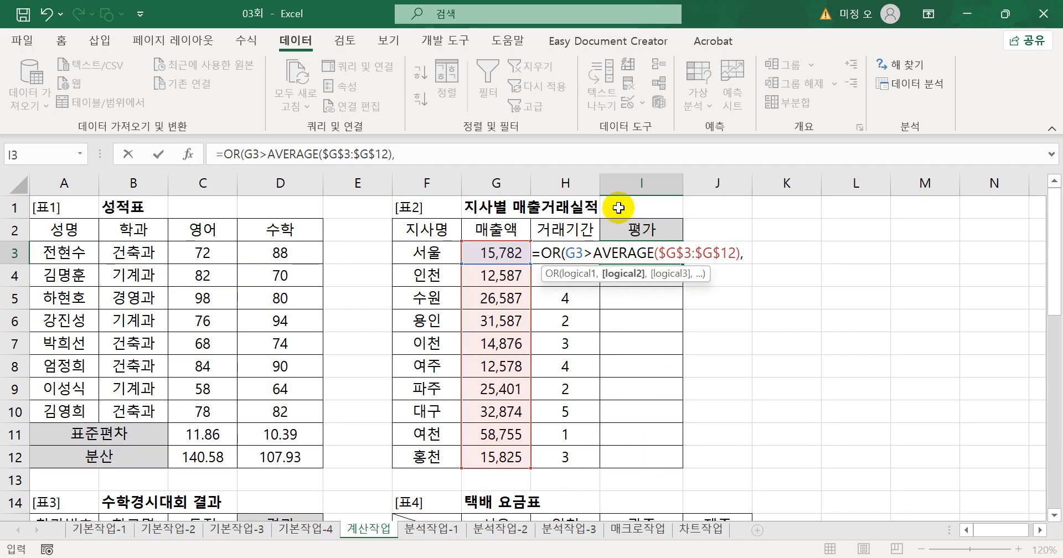
left_click(586, 227)
key("Down")
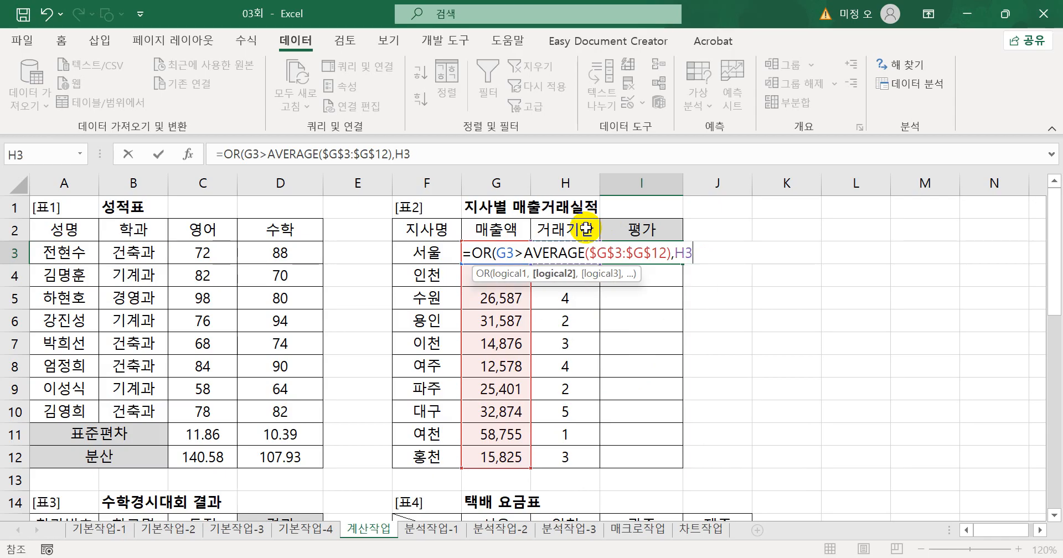
type(">=5")
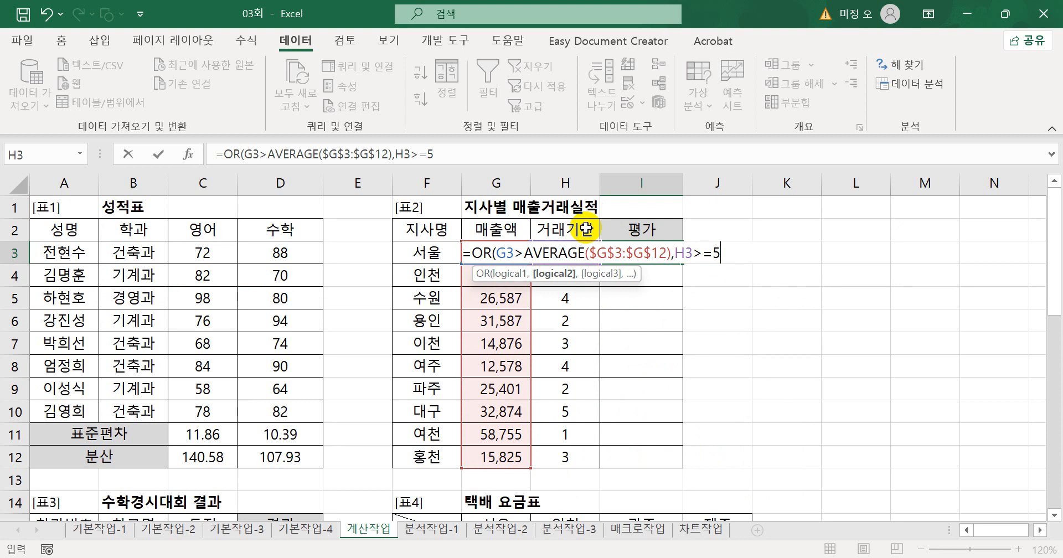
type(")")
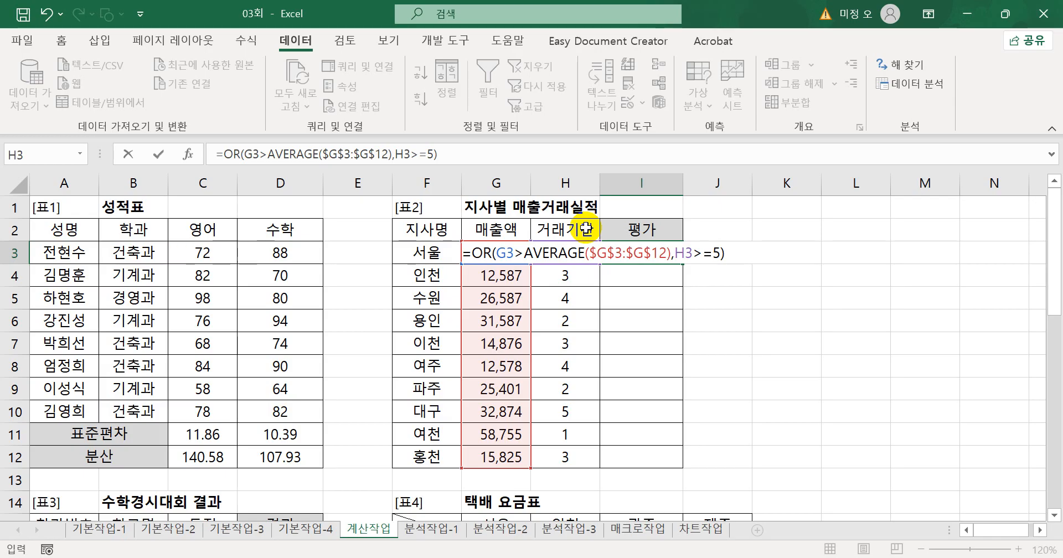
key("Return")
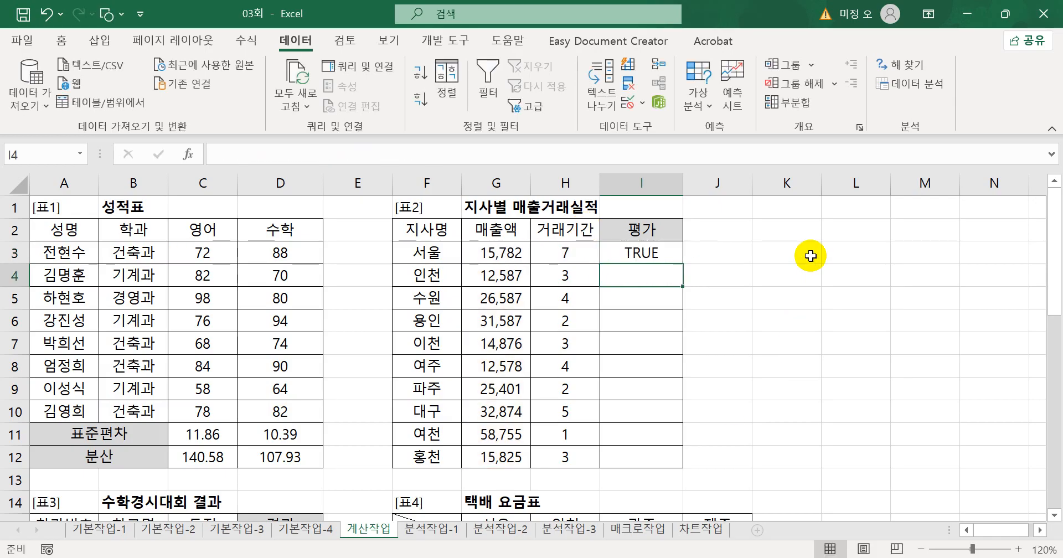
left_click(679, 260)
left_click_drag(684, 262, 671, 464)
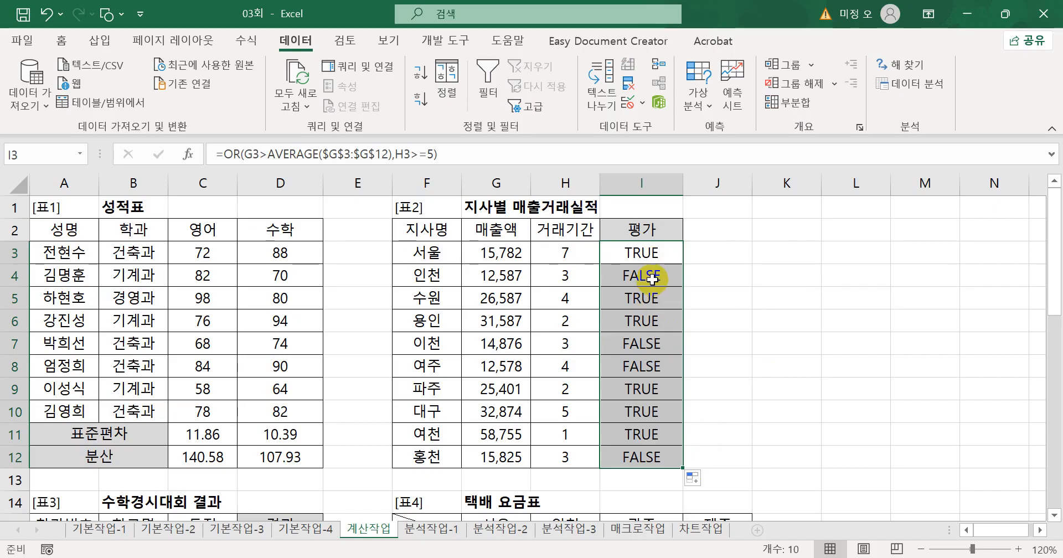
Step: Wrap the OR formula in I3 in an IF that returns "우수영업소" when true and an empty string otherwise
double_click(632, 250)
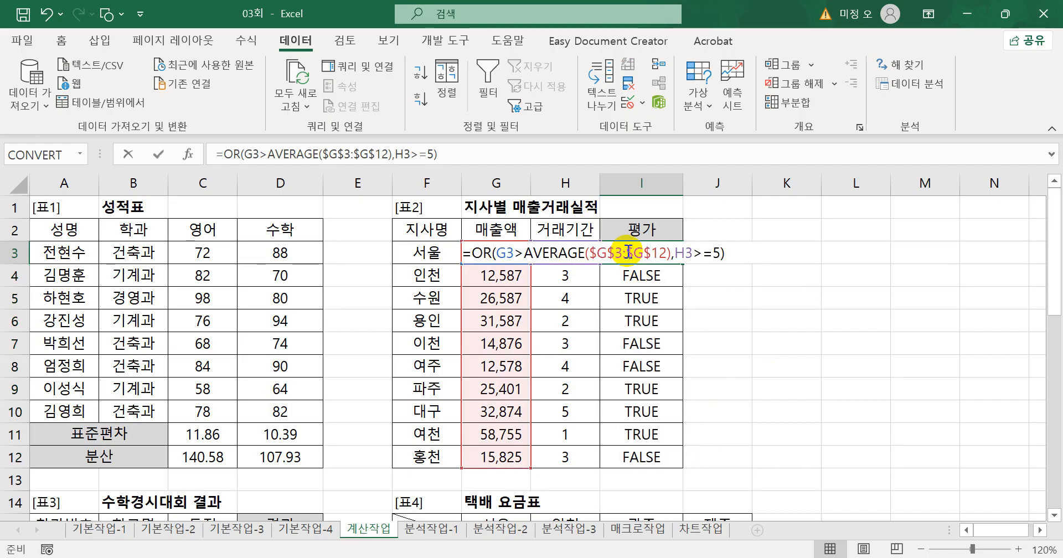
left_click(478, 255)
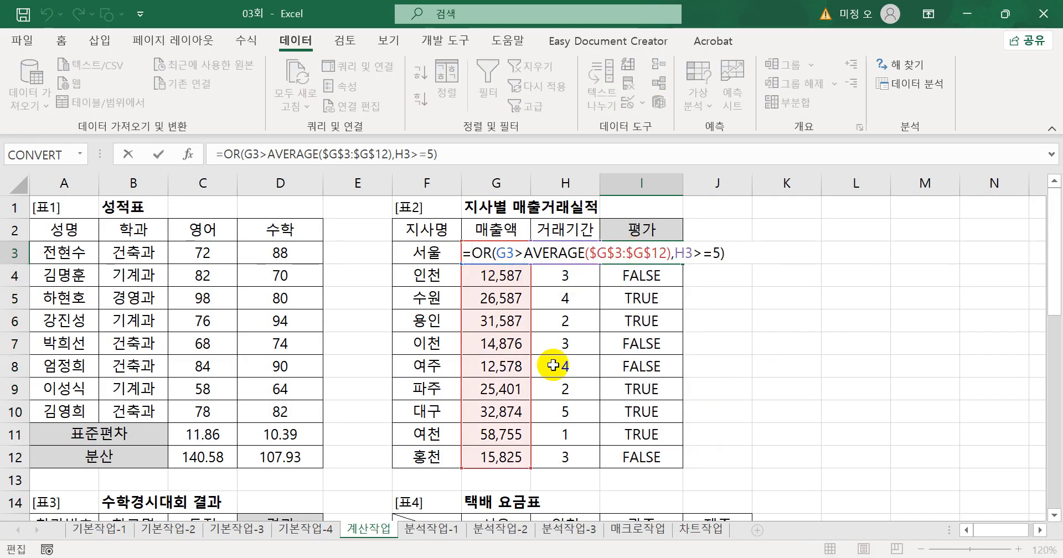
type("IF(")
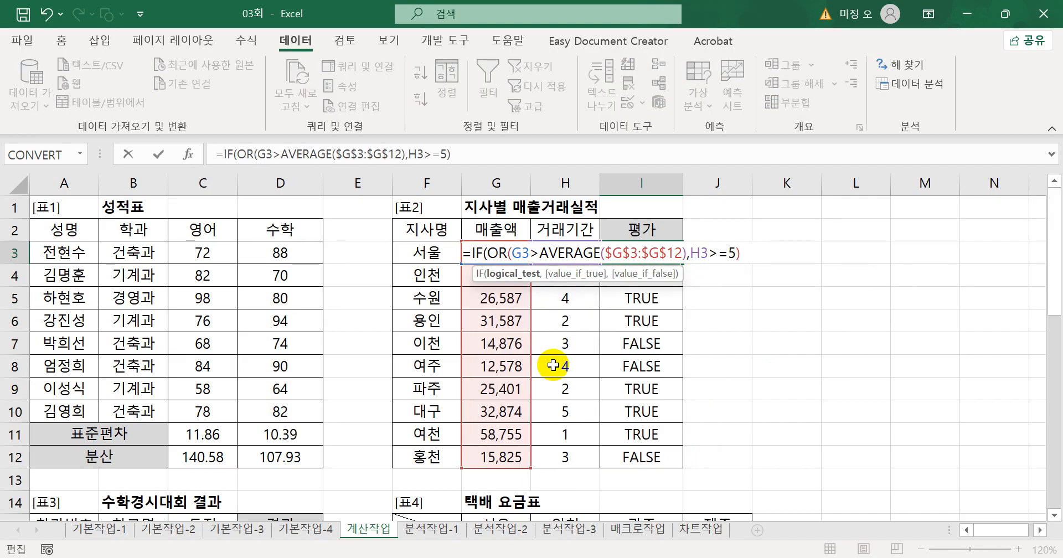
left_click(743, 255)
type(",\"우수영어")
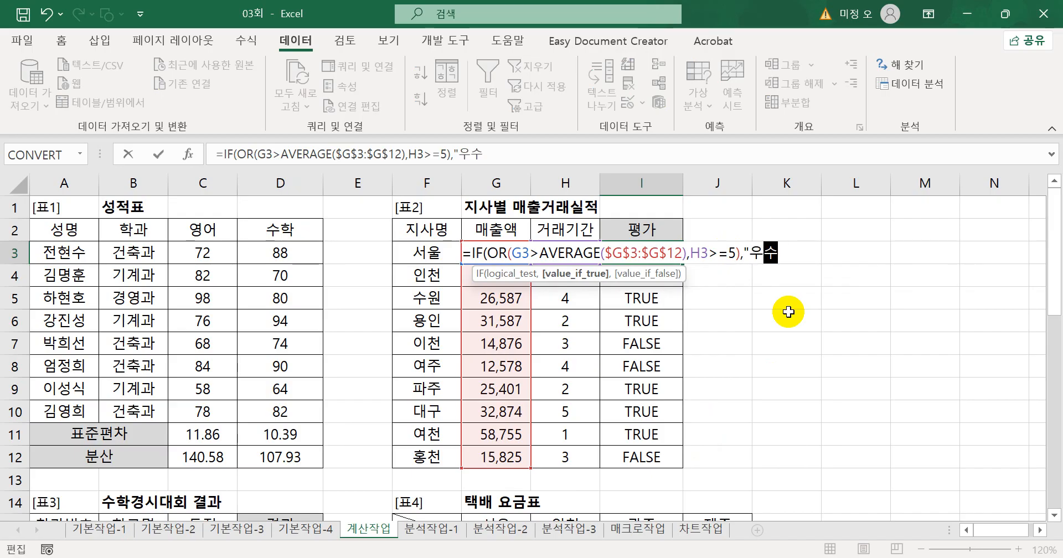
type("업소")
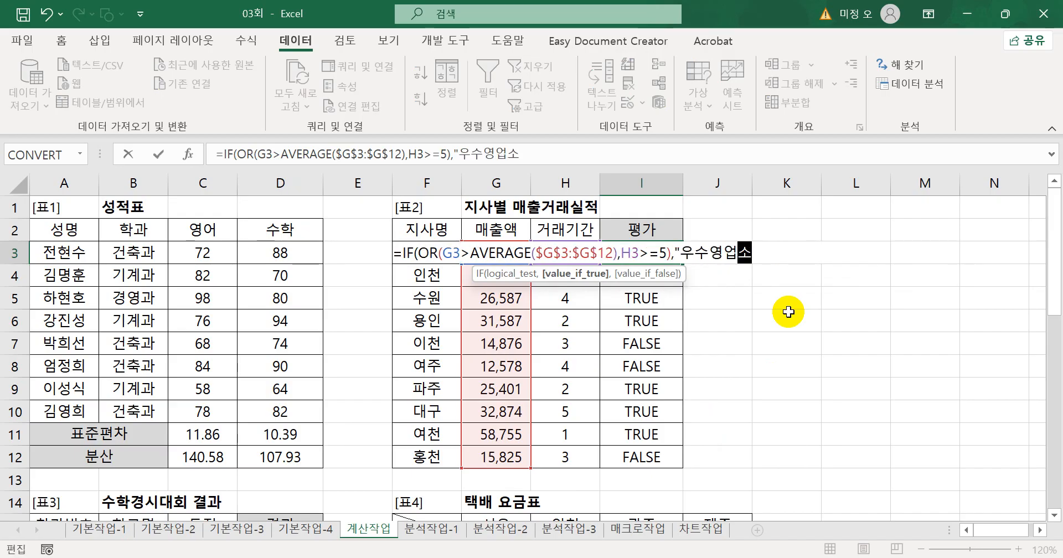
type("\",\"\")")
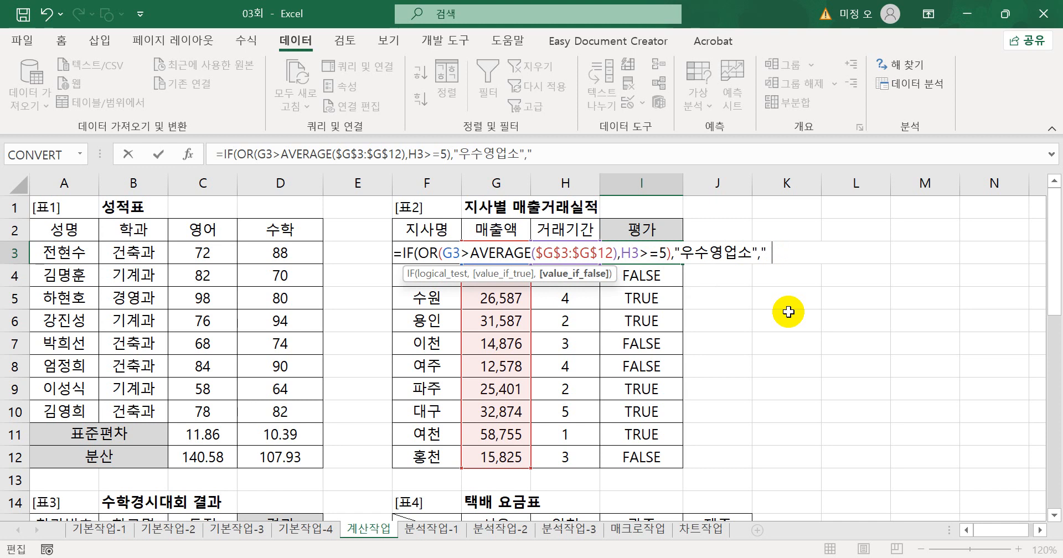
key("Return")
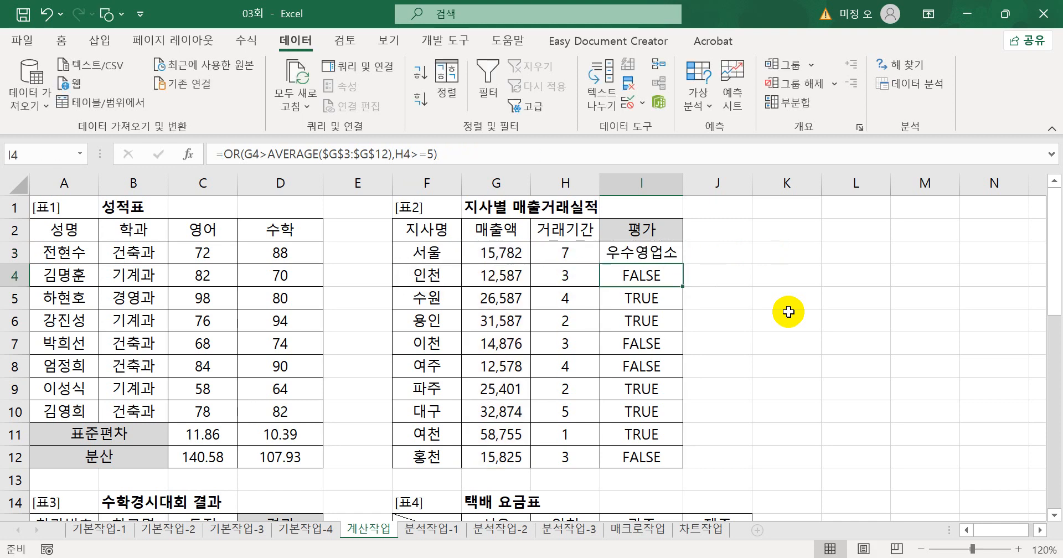
Step: Fill the I3 formula down to I12 and check the results against the 매출액 values in G3:G12
left_click(671, 249)
left_click_drag(683, 264, 671, 462)
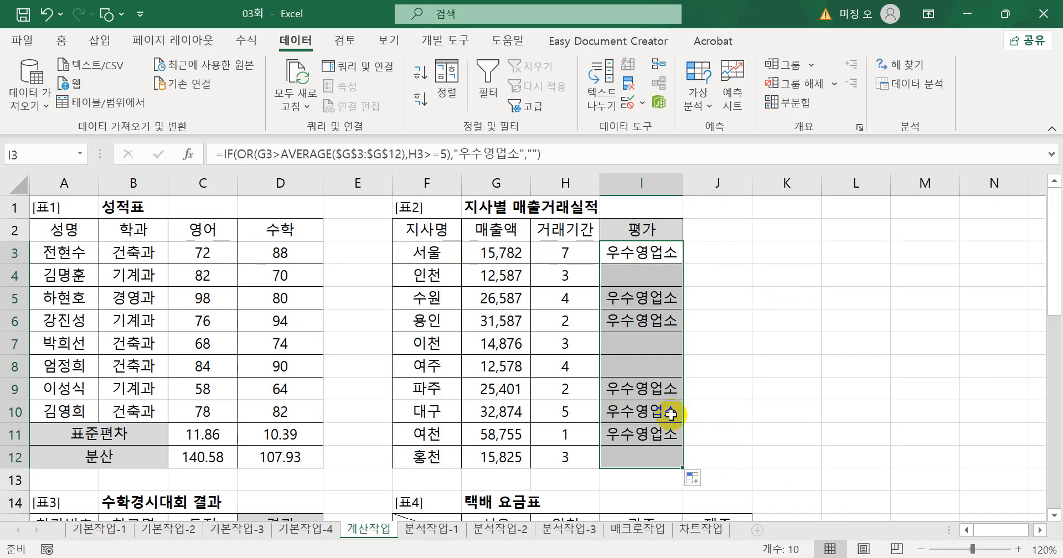
left_click(623, 304)
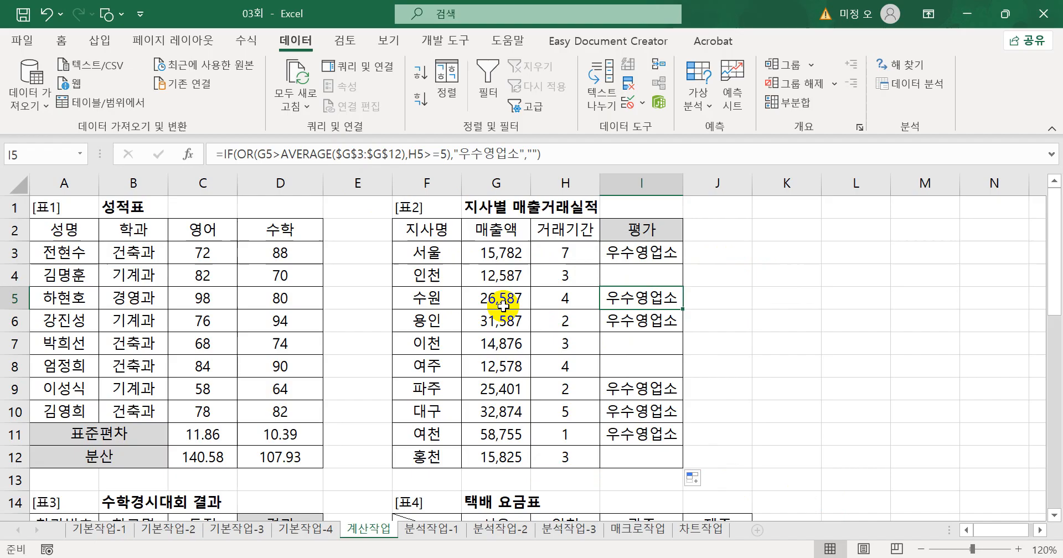
left_click_drag(501, 252, 501, 457)
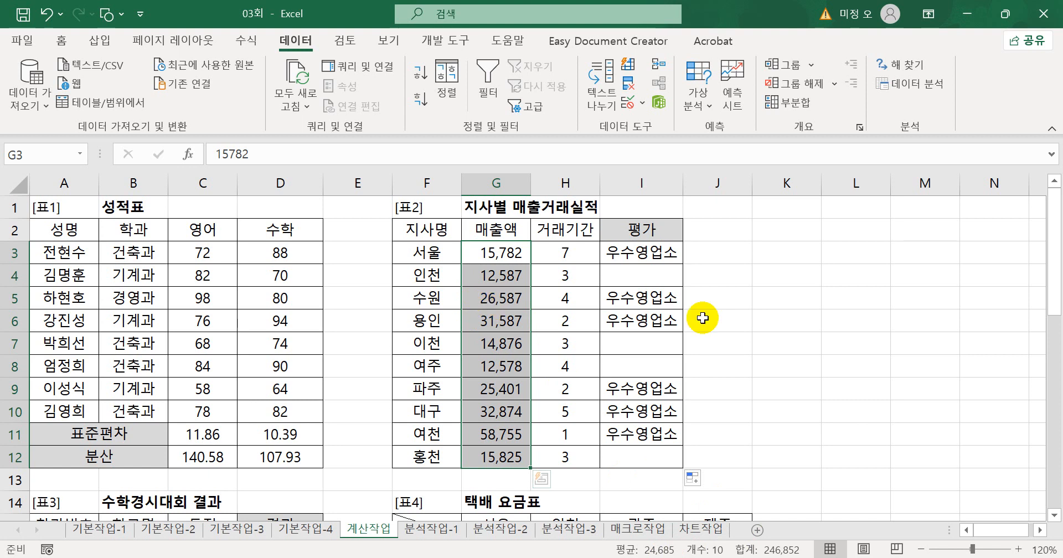
Step: Copy the complete I3 formula into Notepad after "2.", start a new line numbered 3, and return to Excel, closing the cell edit
left_click(642, 250)
left_click_drag(564, 151, 178, 104)
key("ctrl+c")
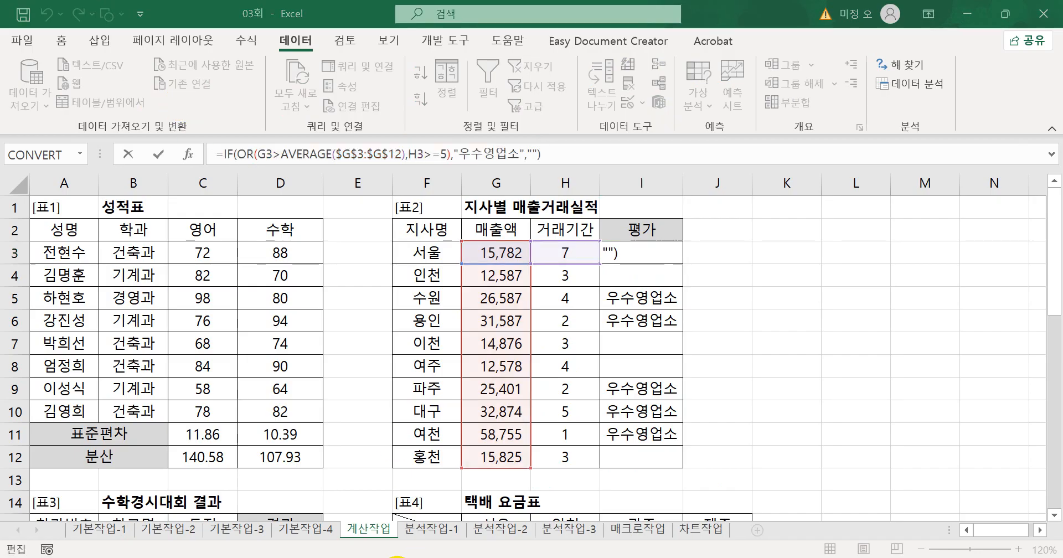
key("alt+Tab")
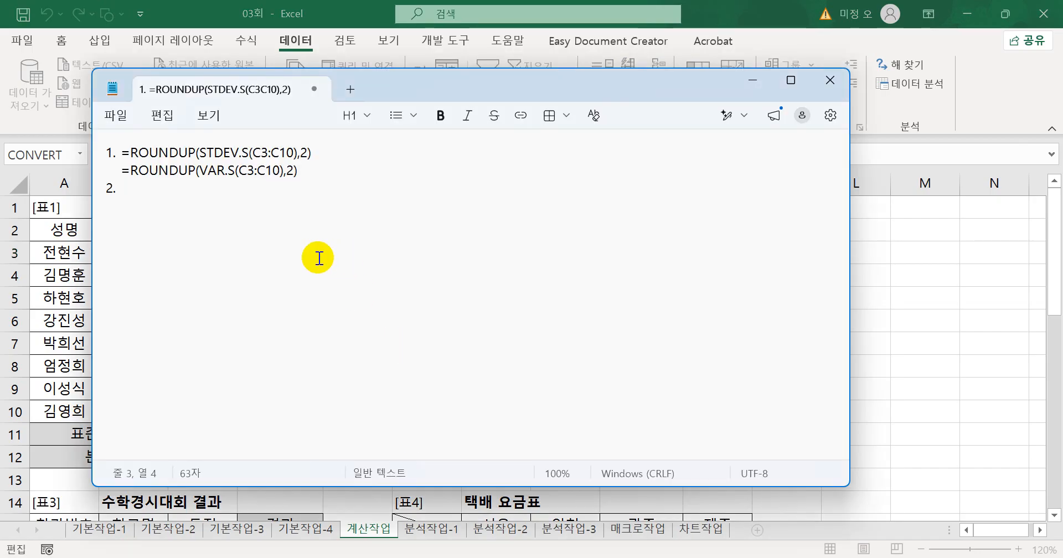
key("ctrl+v")
key("Return")
type("3")
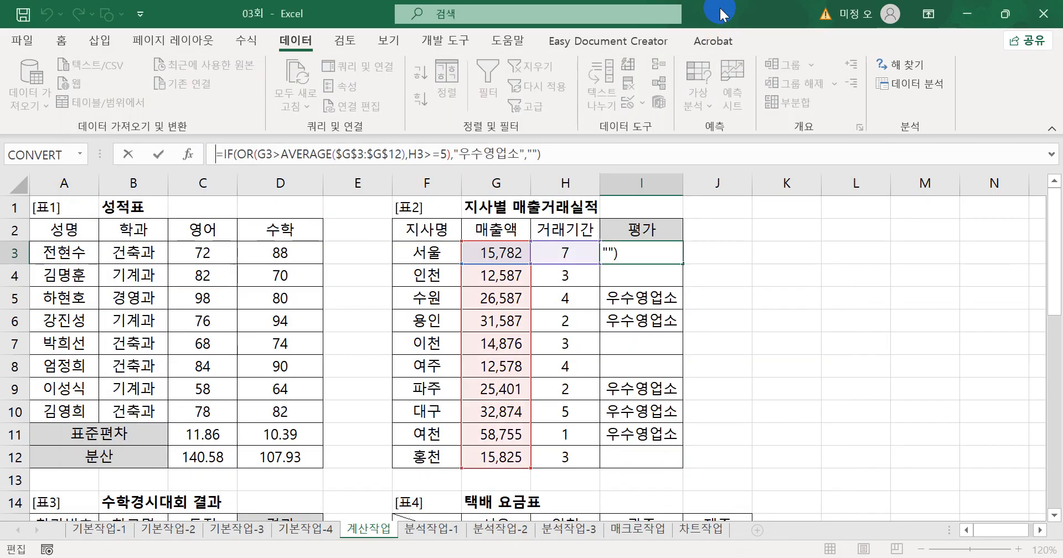
left_click(719, 12)
key("Return")
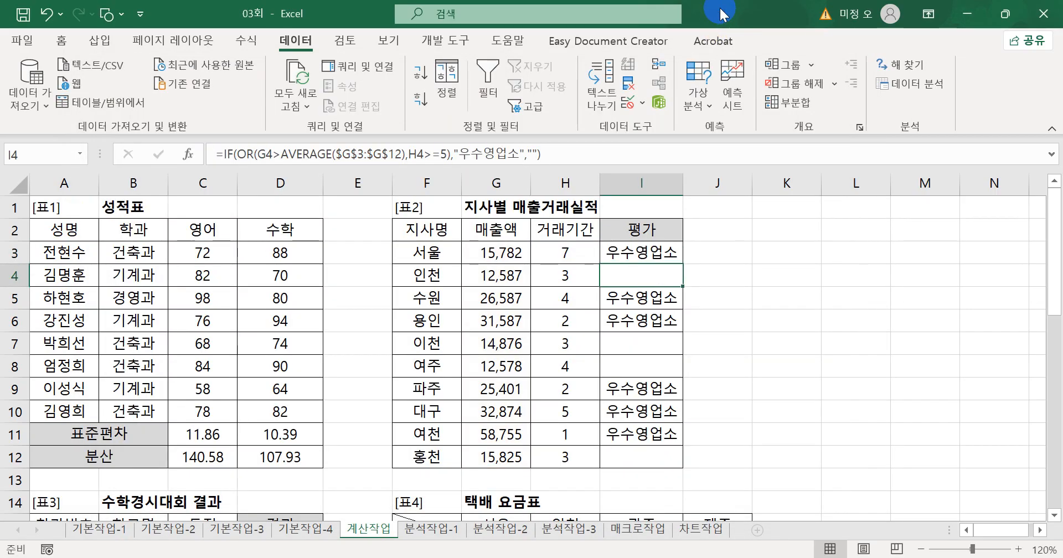
Step: Start a RANK.EQ formula in D16 of 표3 with C16 as the number to rank
scroll(623, 306, "down", 3)
scroll(622, 306, "down", 2)
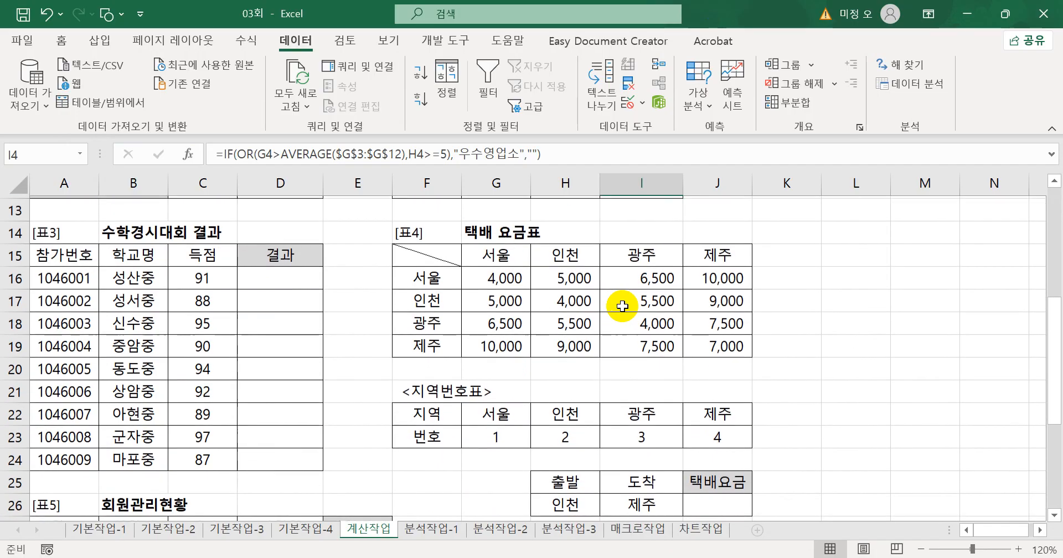
left_click(302, 277)
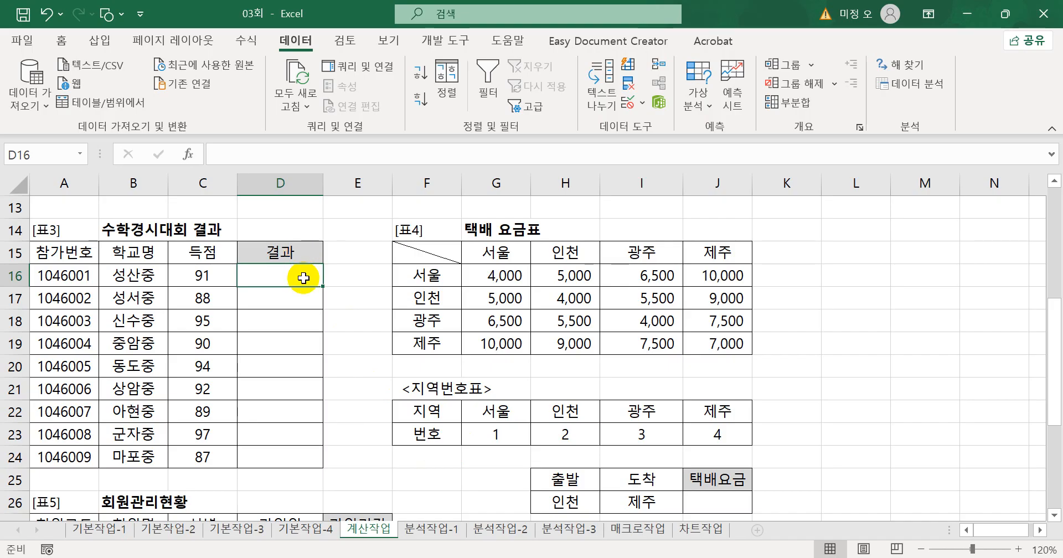
type("=")
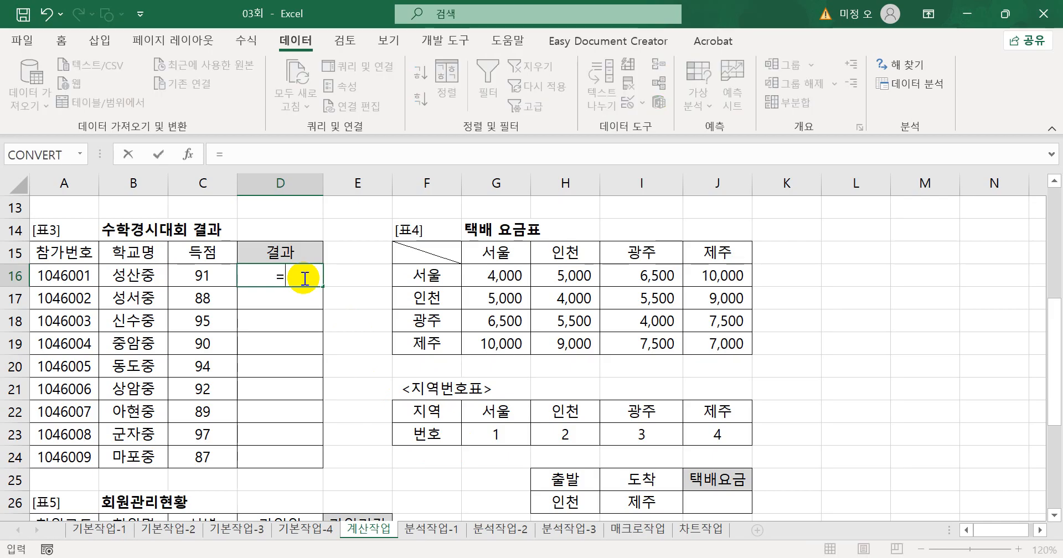
type("ran")
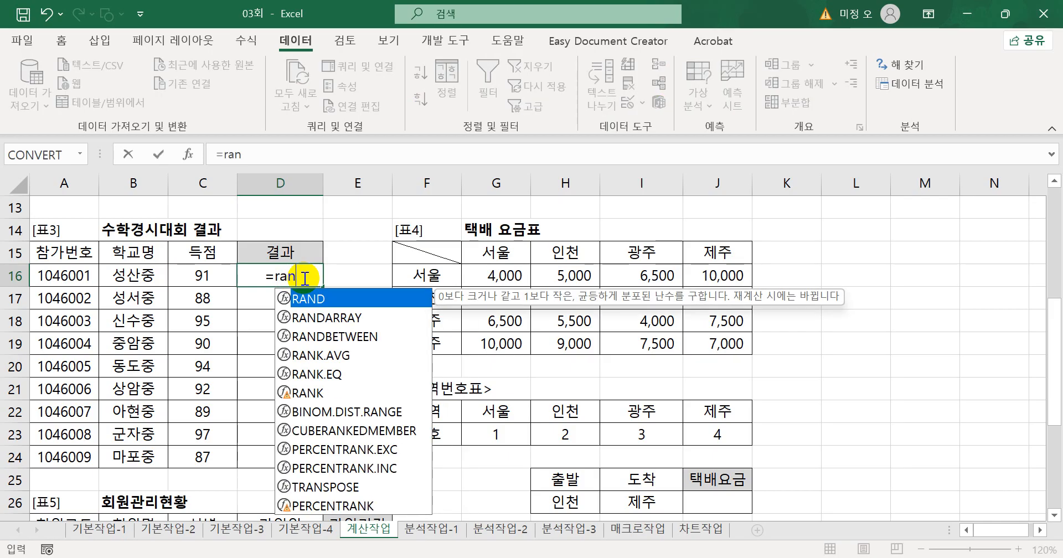
type("k")
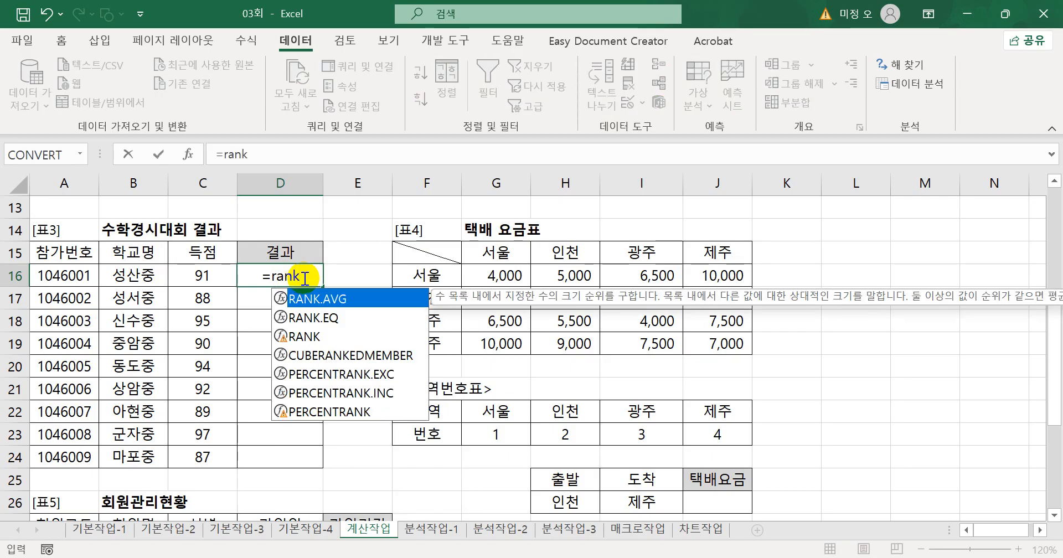
key("Down")
key("Tab")
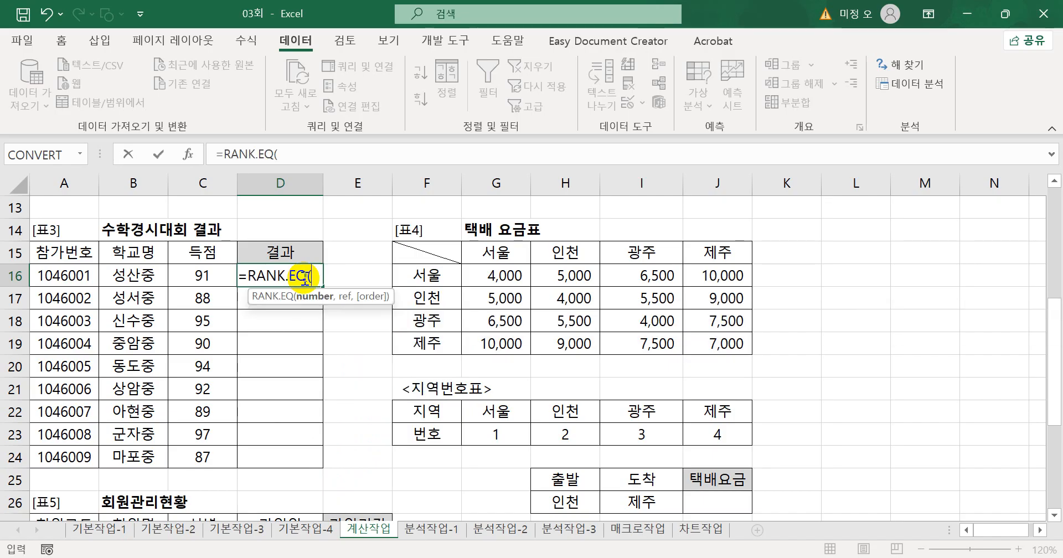
left_click(195, 272)
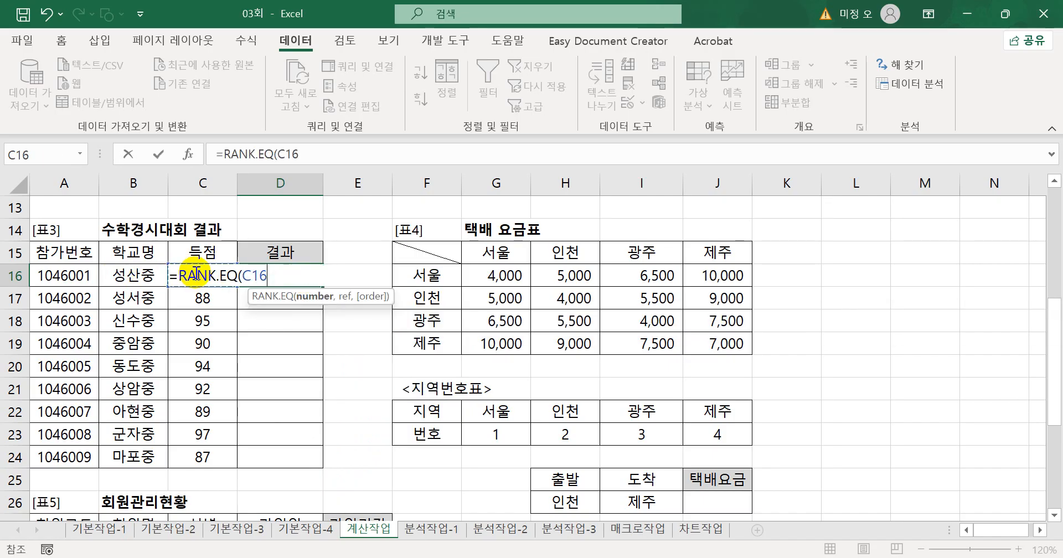
Step: Complete the D16 formula with the absolute range $C$16:$C$24 and descending order 0, and fill it down to D24
type(",")
left_click_drag(225, 456, 223, 280)
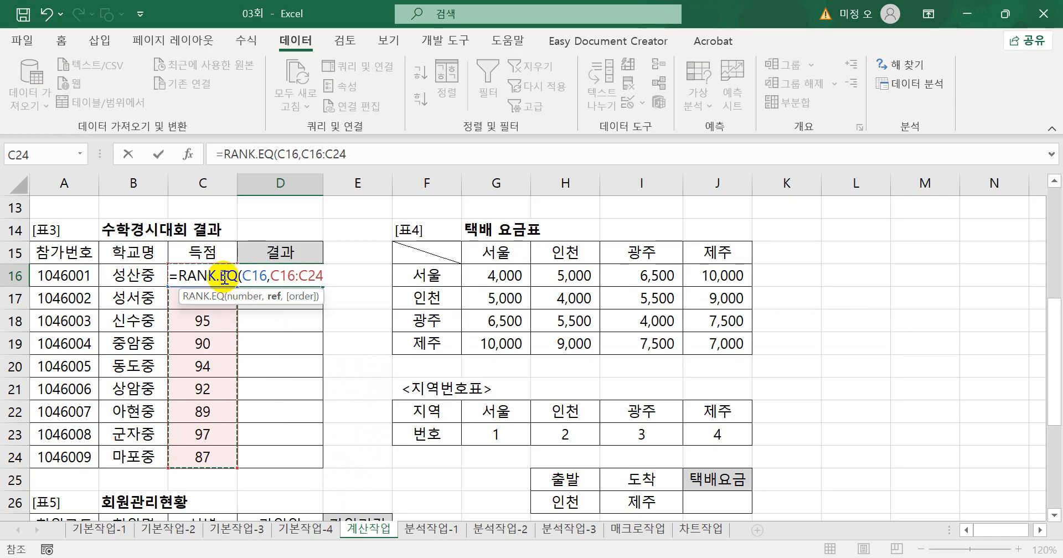
key("F4")
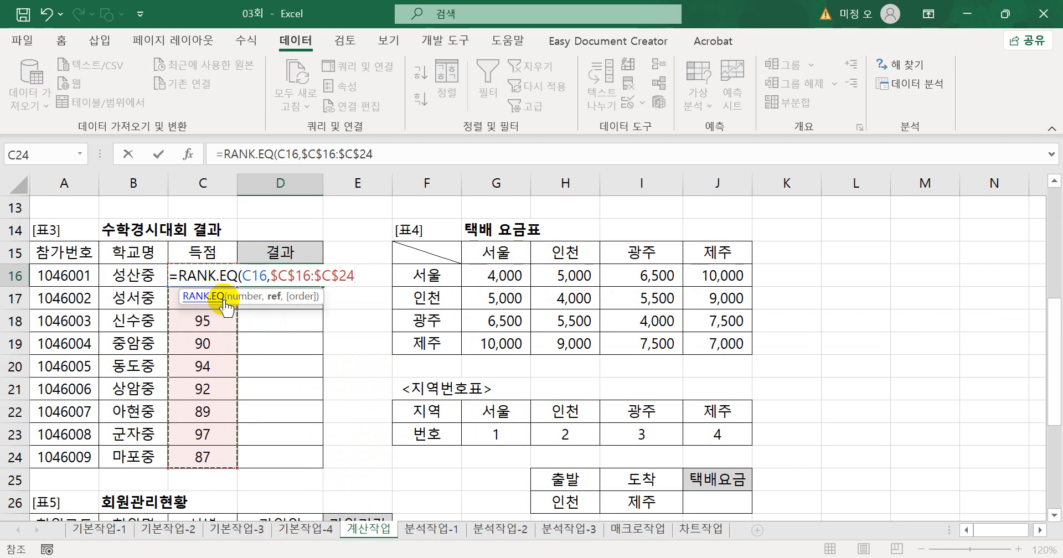
type(",0")
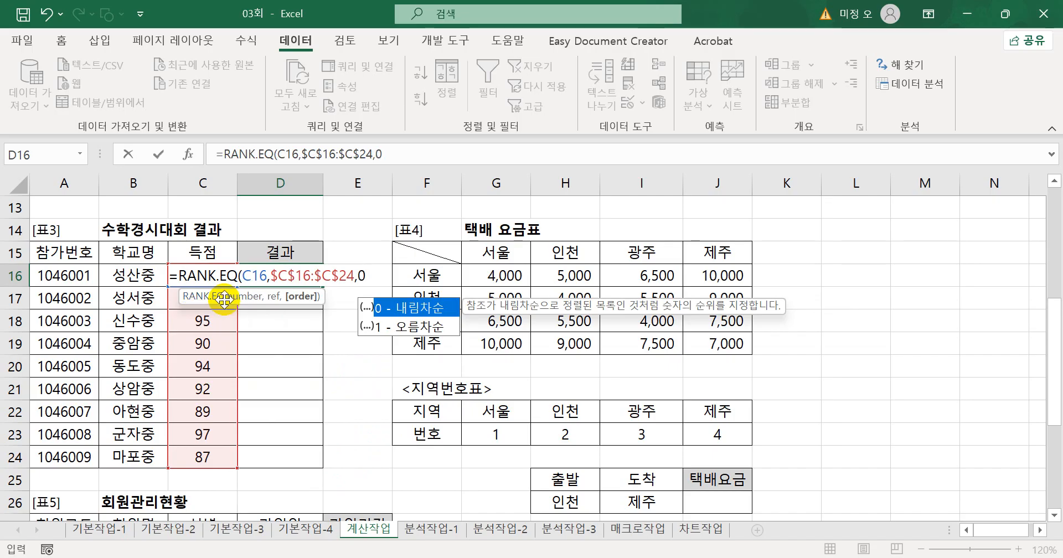
type(")")
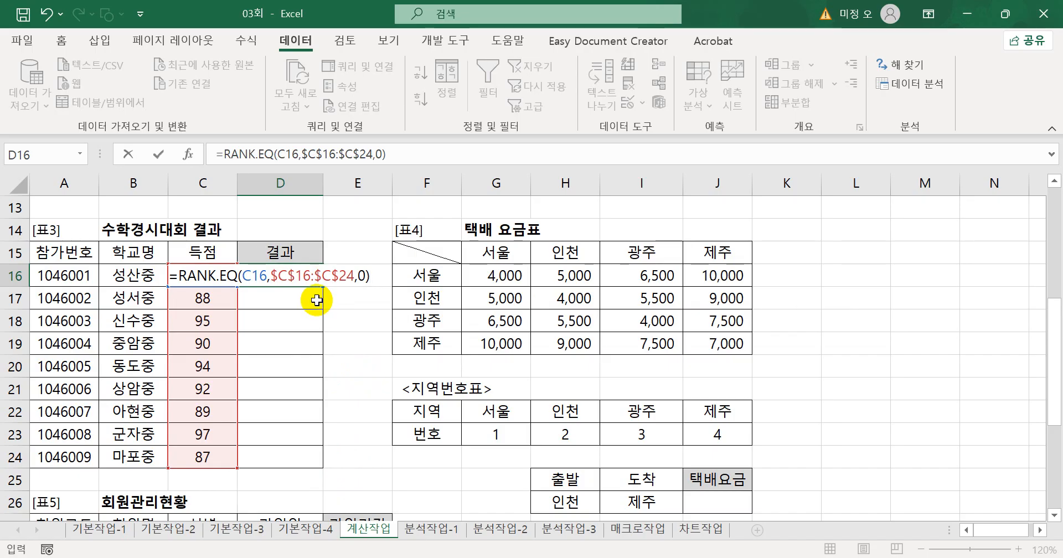
key("Return")
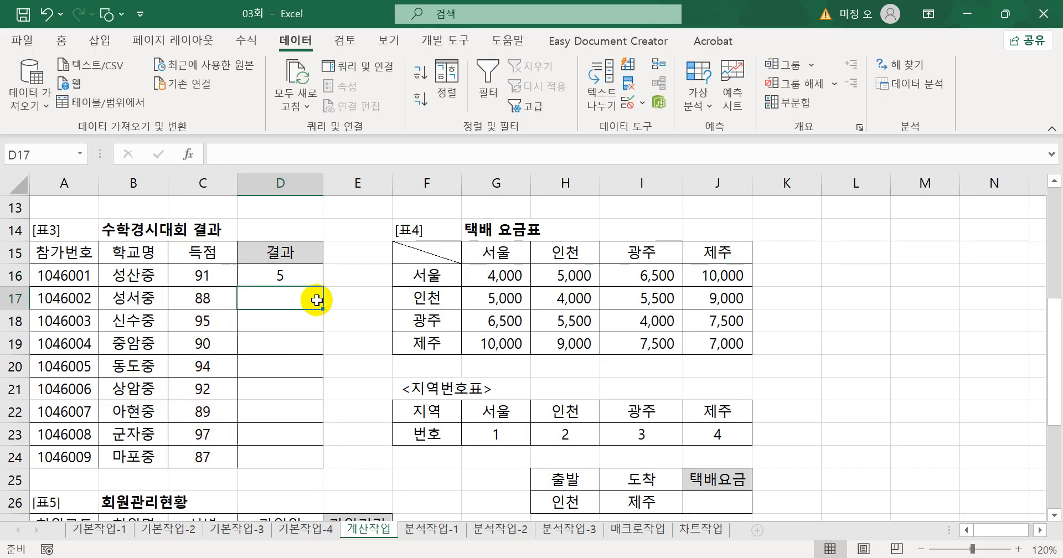
left_click(301, 273)
left_click_drag(320, 285, 309, 467)
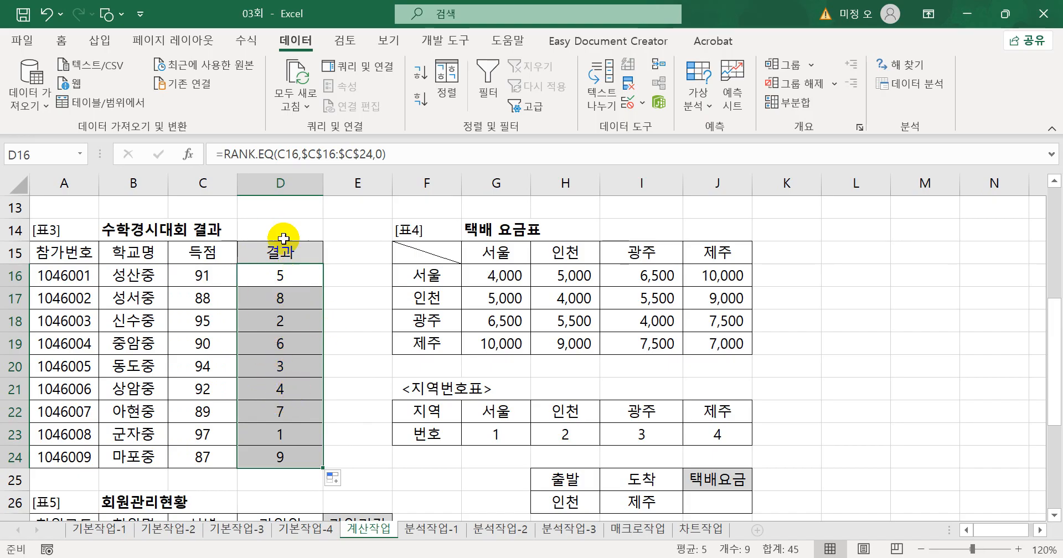
Step: Wrap the RANK.EQ formula in D16 in CHOOSE as its index and open the CHOOSE function arguments
left_click(221, 150)
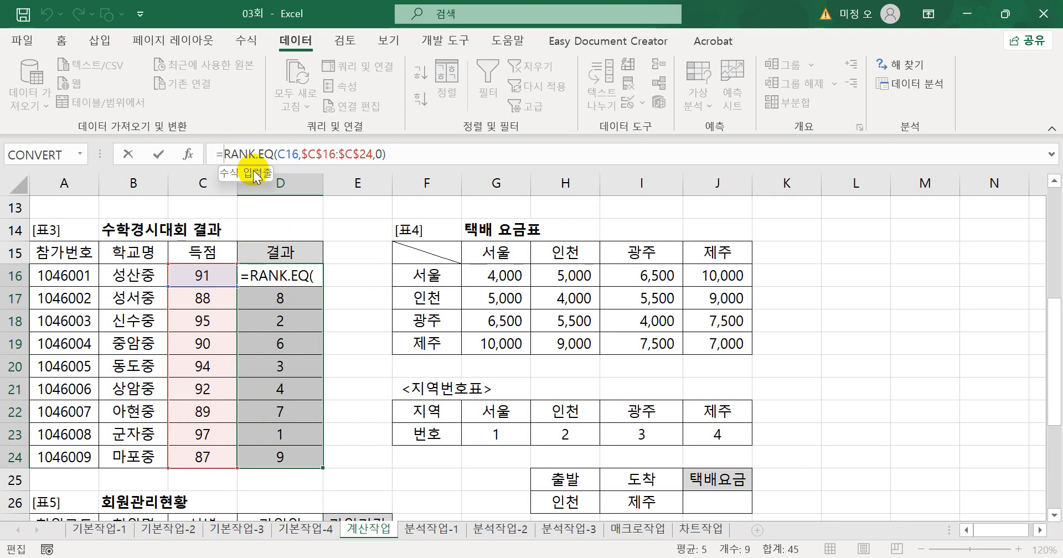
type("cho")
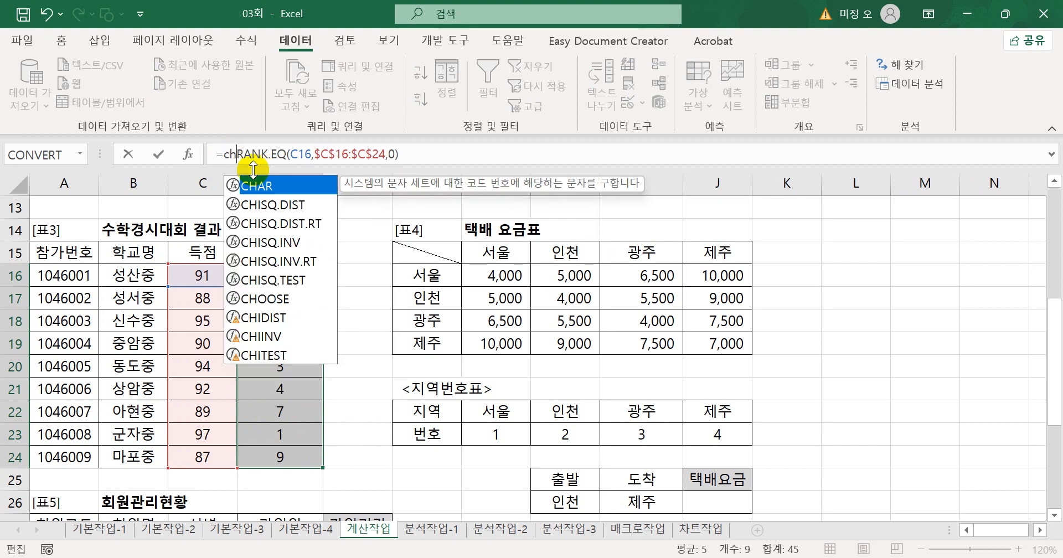
key("Tab")
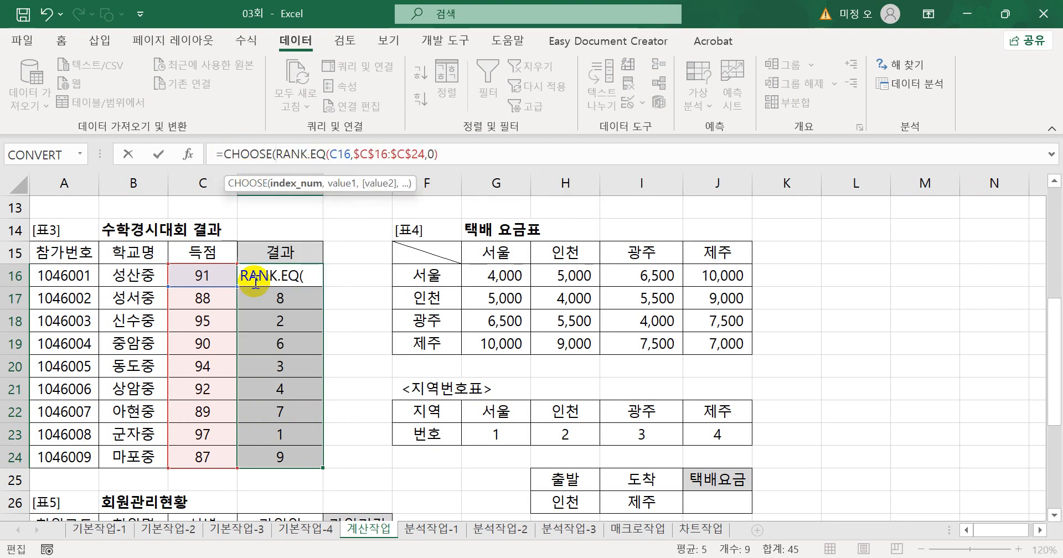
left_click(244, 157)
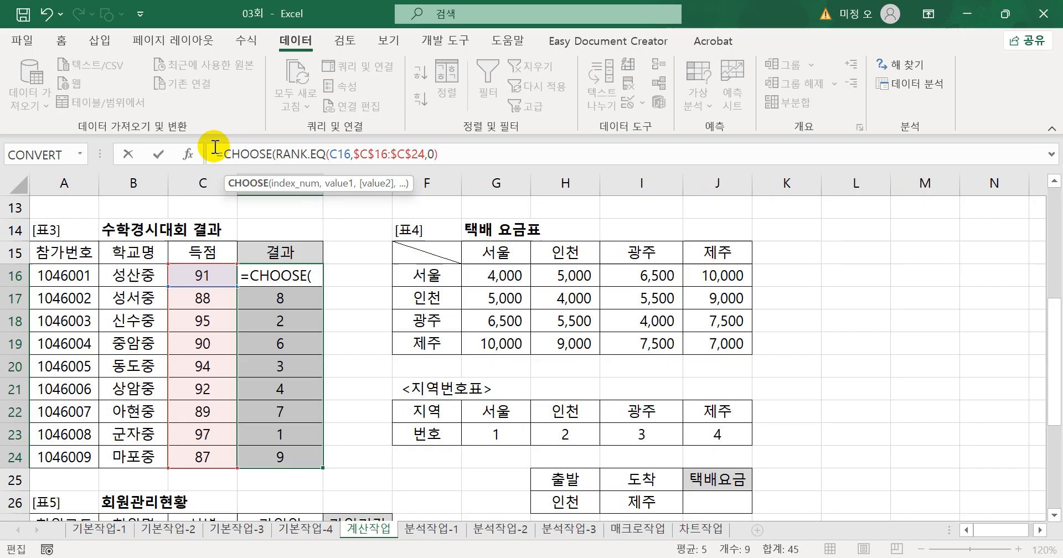
left_click(194, 157)
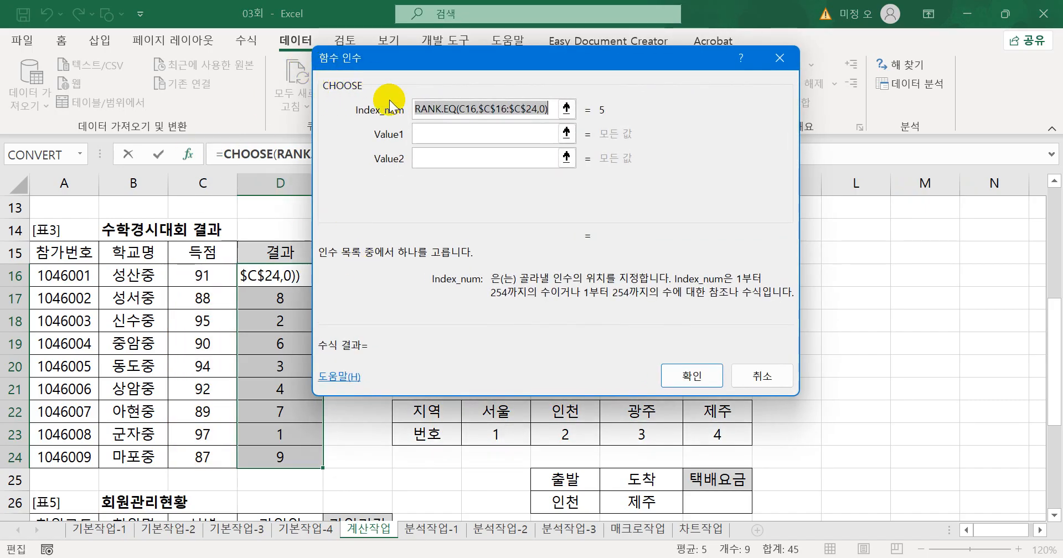
Step: Set the first three CHOOSE values for D16 to "1등", "2등" and "3등"
left_click(442, 135)
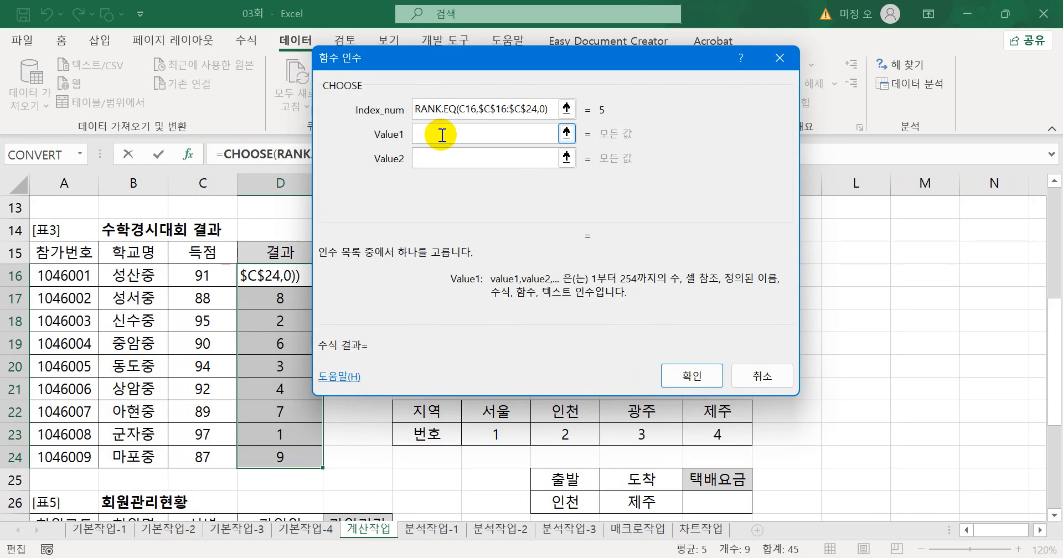
type("1등")
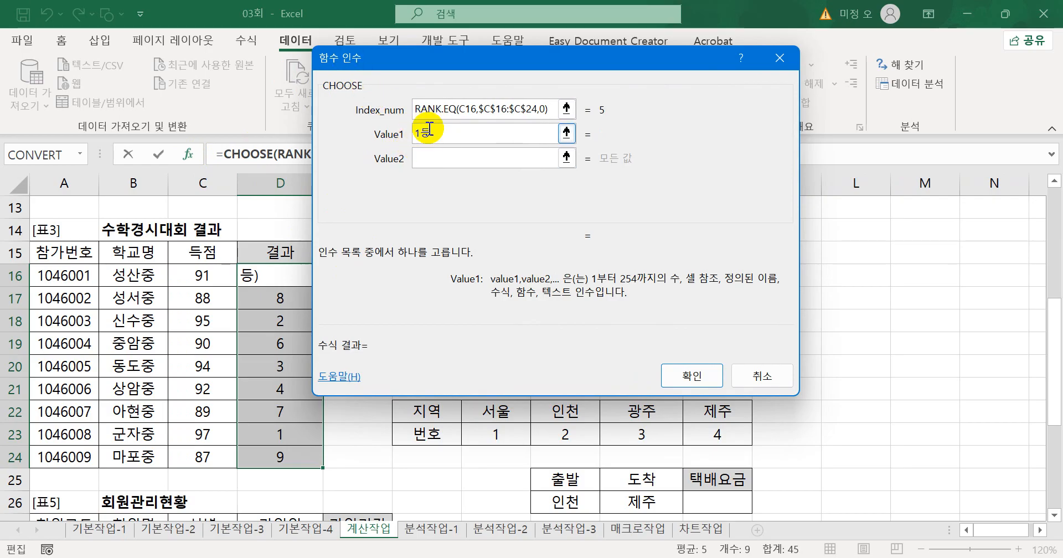
left_click(447, 155)
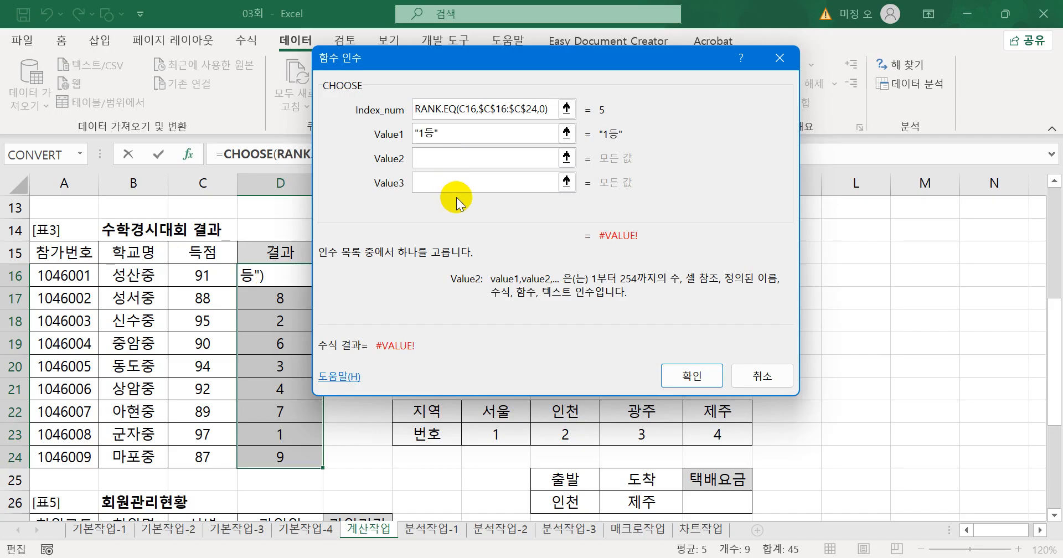
type("2등")
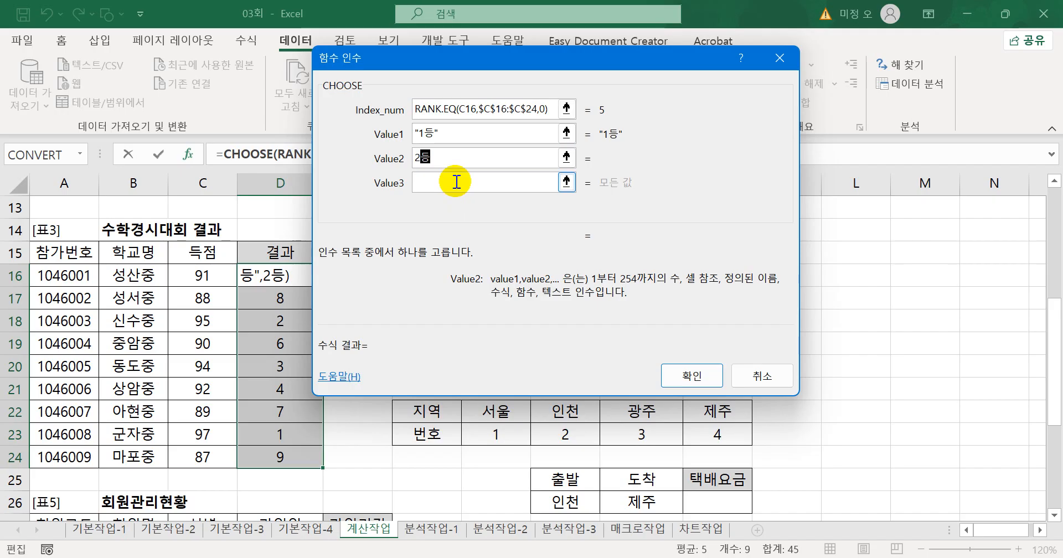
left_click(456, 182)
type("3")
type("드")
type("ㅇ")
Step: Set CHOOSE values 4 through 9 to empty text ""
left_click(456, 208)
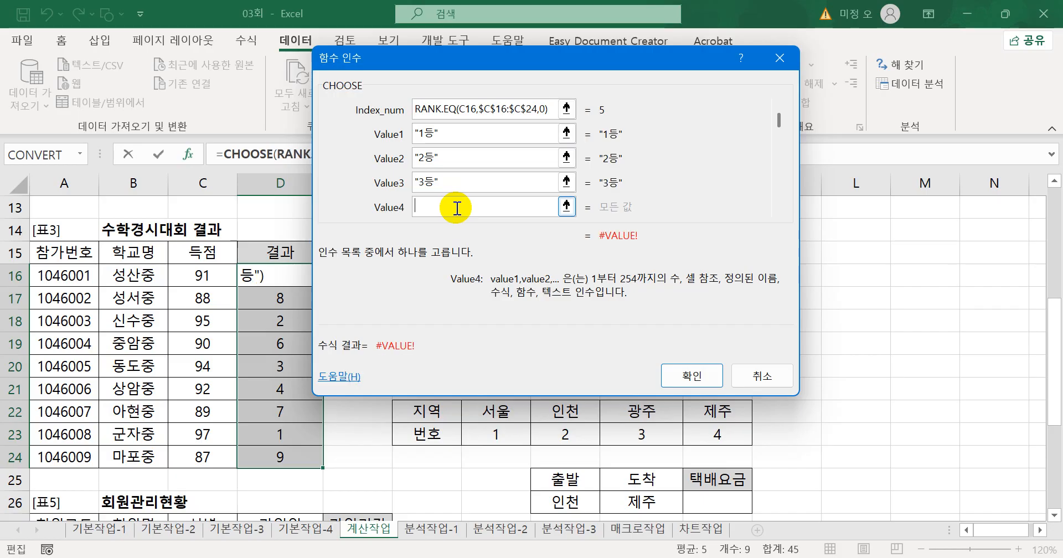
type("\"\"")
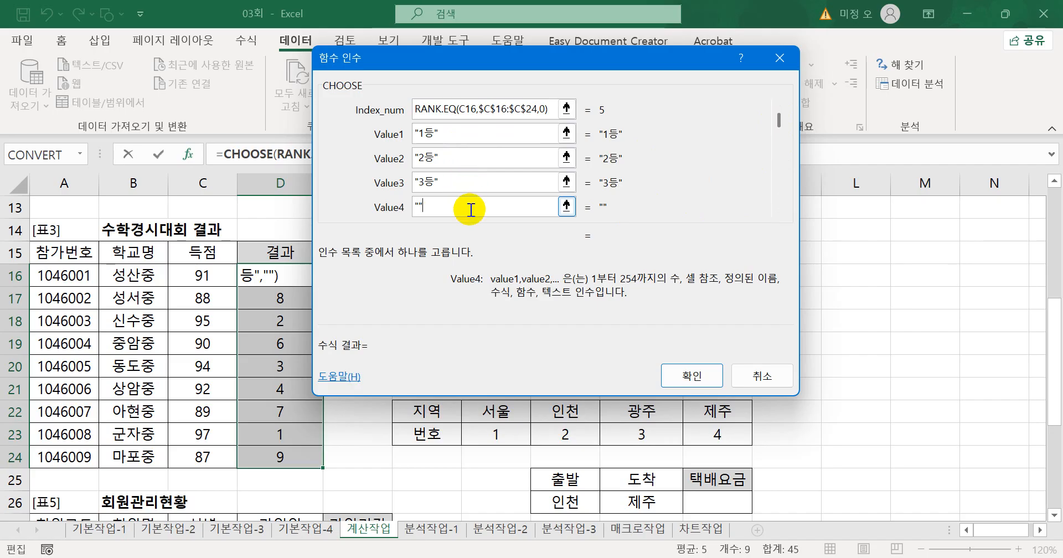
key("Tab")
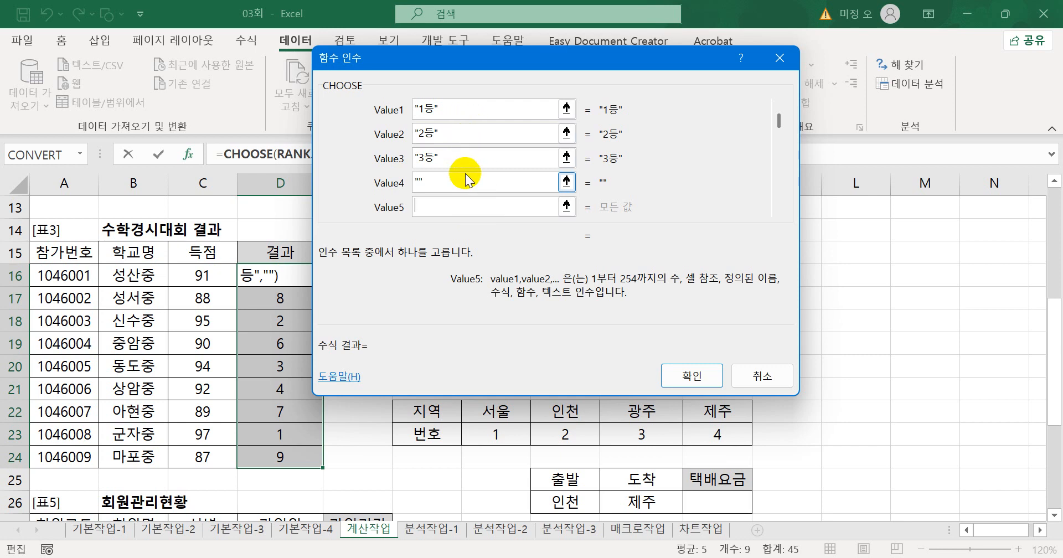
type("\"\"")
key("Tab")
type("\"\"")
key("Tab")
type("\"\"")
key("Tab")
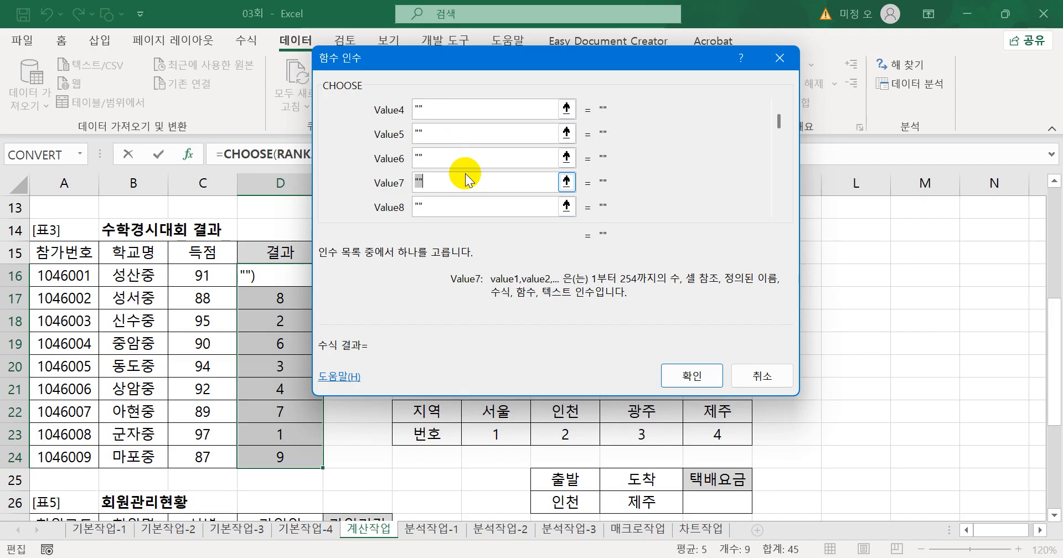
left_click(460, 209)
type("\"\"")
key("Tab")
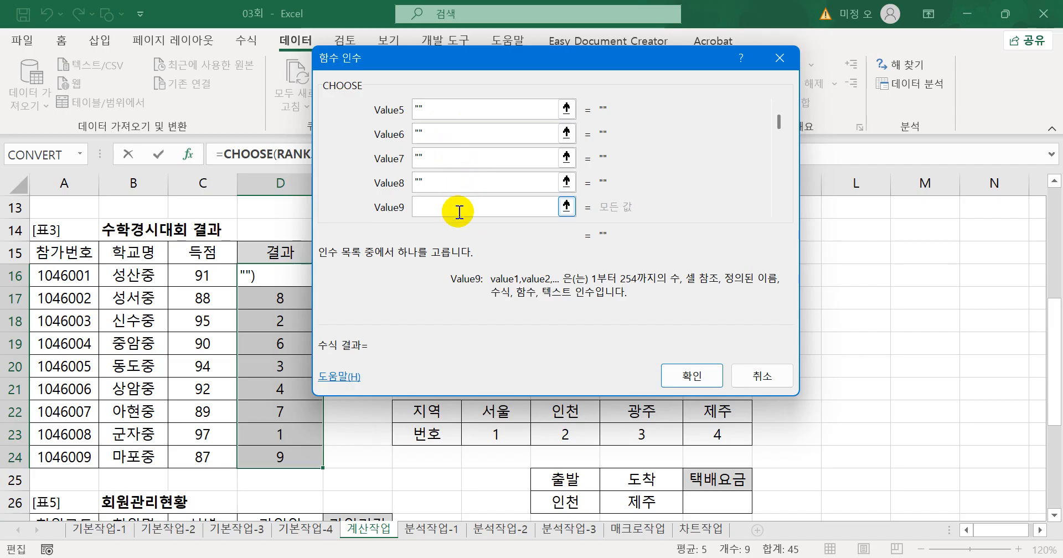
type("\"\"")
Step: Confirm the CHOOSE formula in D16 and fill it down to D24
left_click(665, 376)
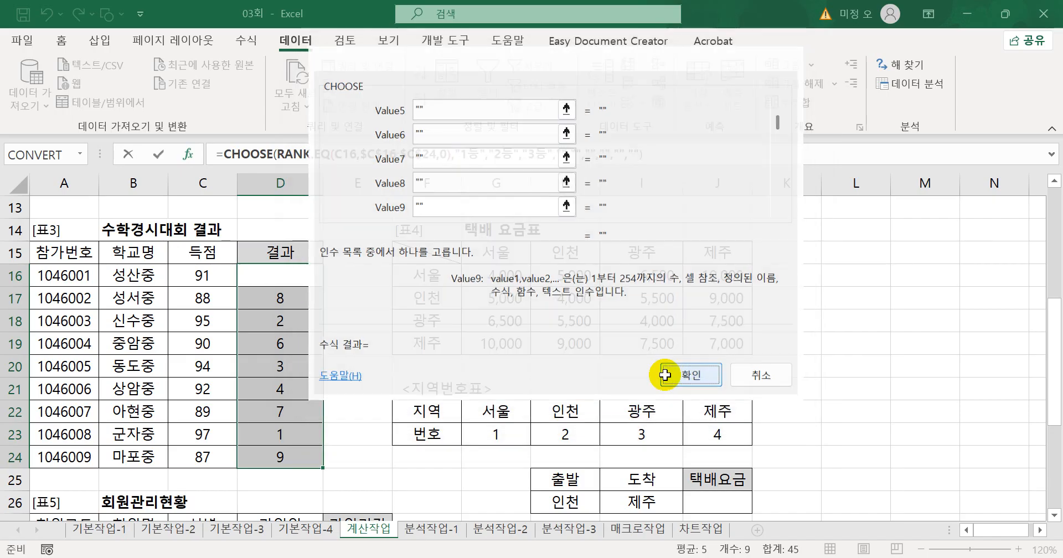
left_click(307, 275)
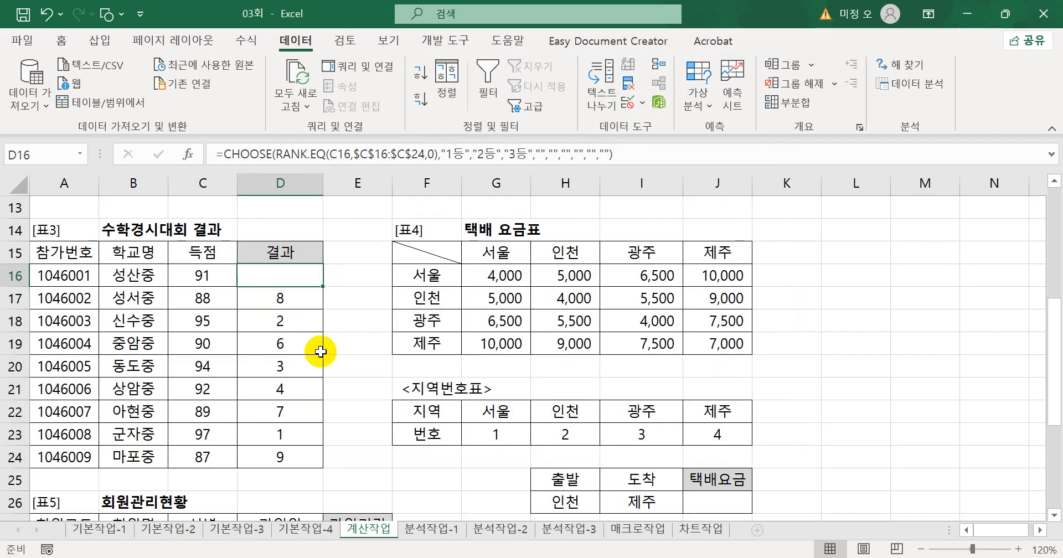
left_click_drag(323, 287, 322, 464)
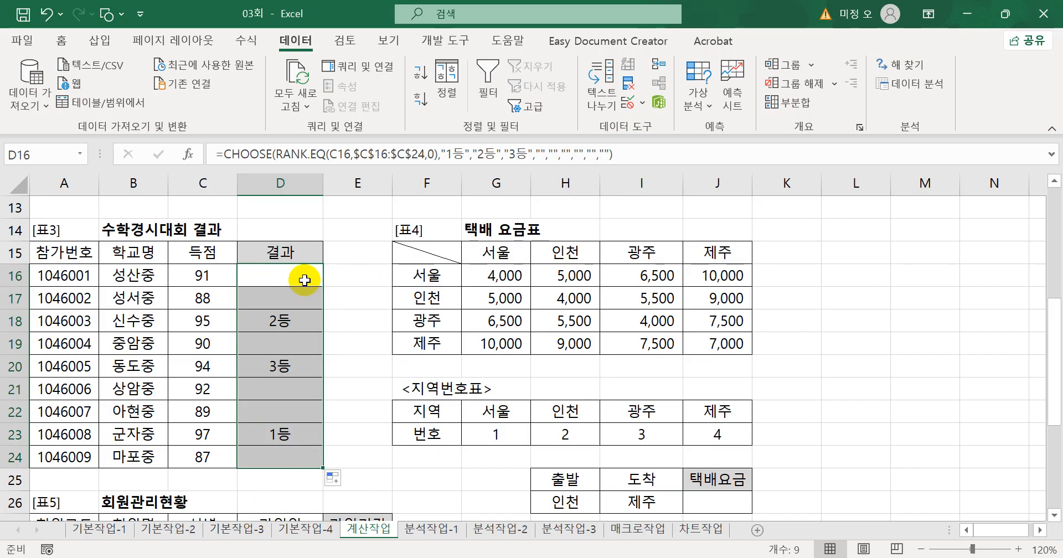
Step: Copy the complete D16 formula into Notepad after "3." and return to Excel, closing the cell edit
left_click(623, 155)
left_click_drag(622, 154, 209, 149)
key("ctrl+c")
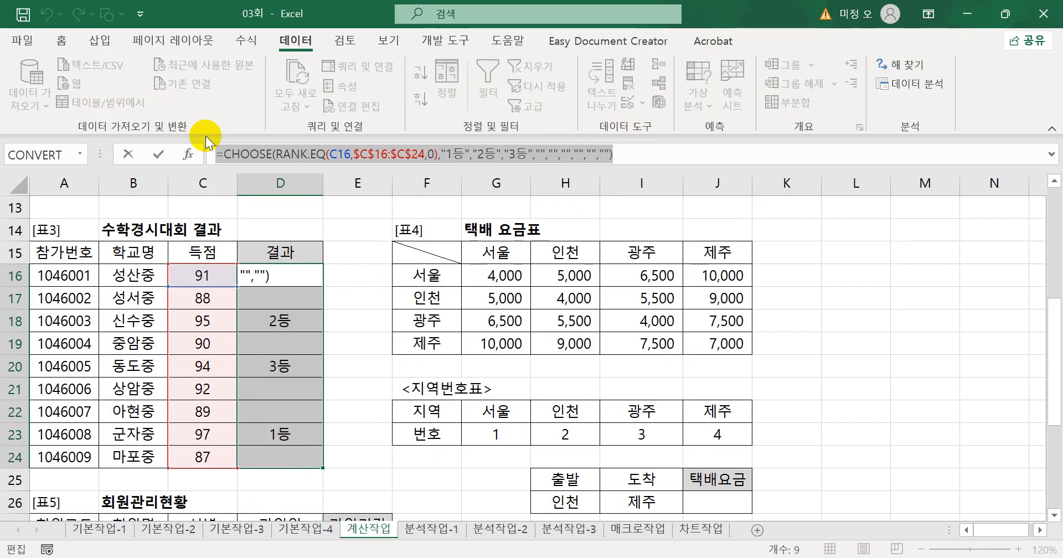
mouse_move(394, 557)
left_click(446, 493)
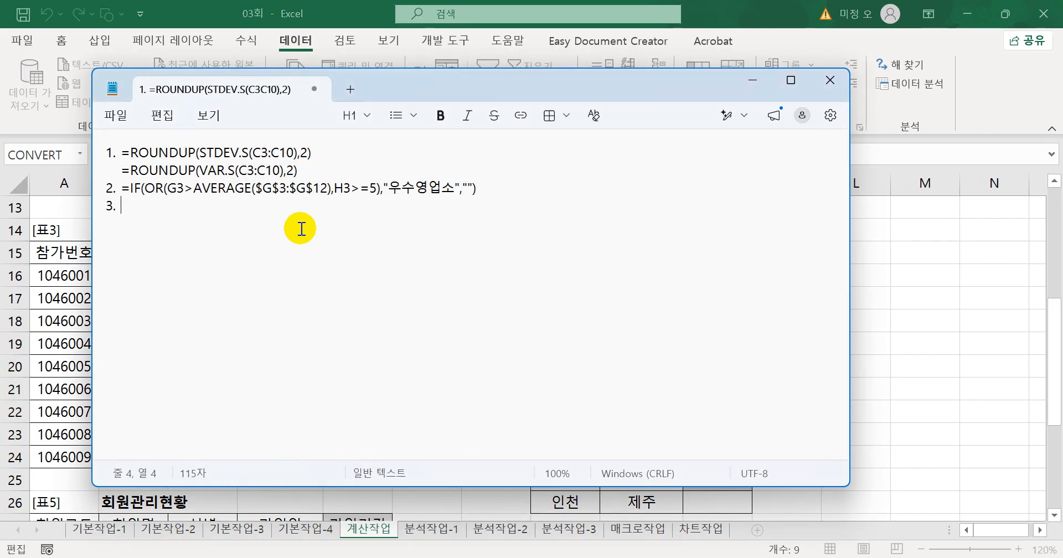
key("ctrl+v")
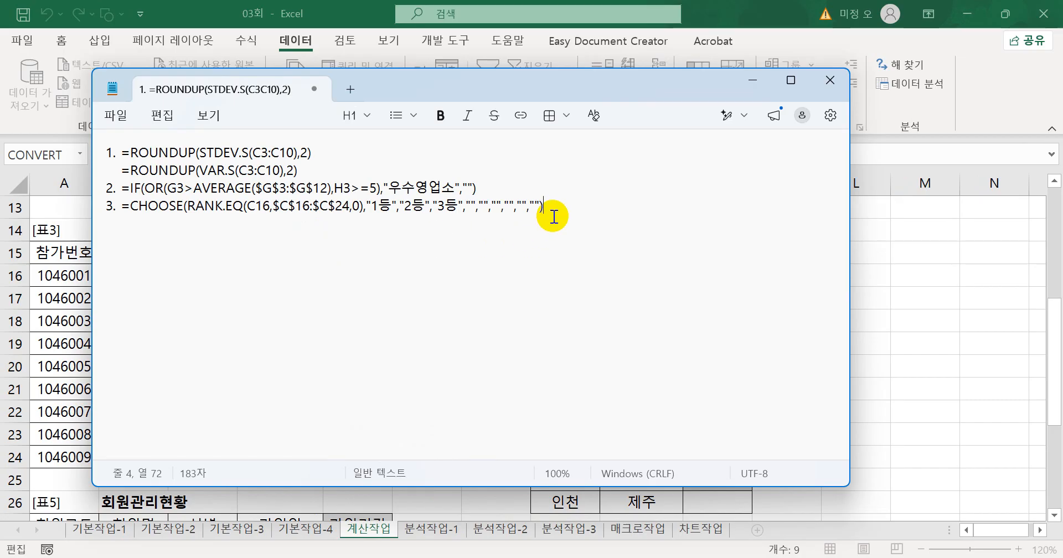
left_click(750, 7)
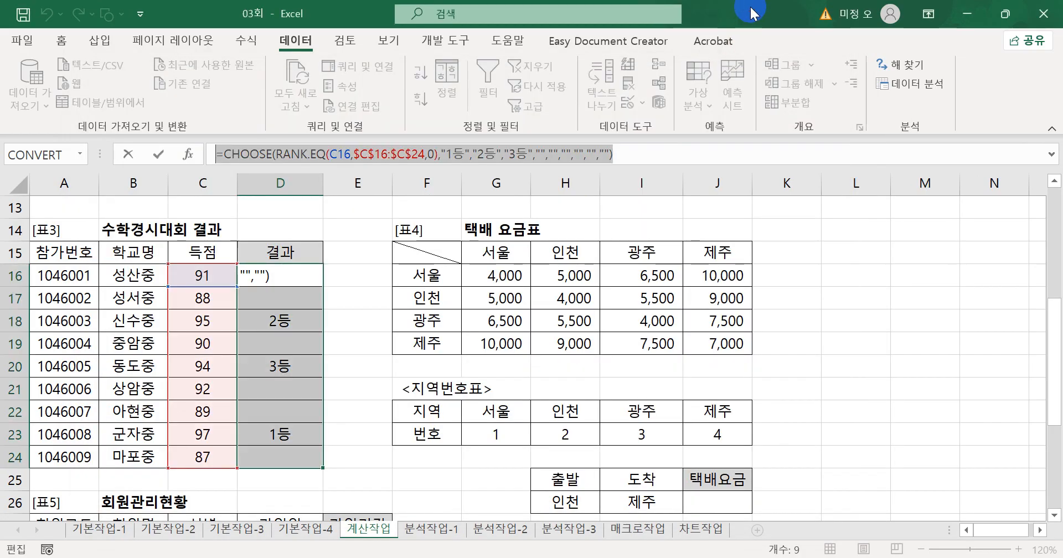
key("Return")
Step: Start an INDEX formula in J26, the 택배요금 cell of 표4, with the fee range G16:J19 as the array
scroll(605, 345, "down", 1)
scroll(604, 345, "down", 1)
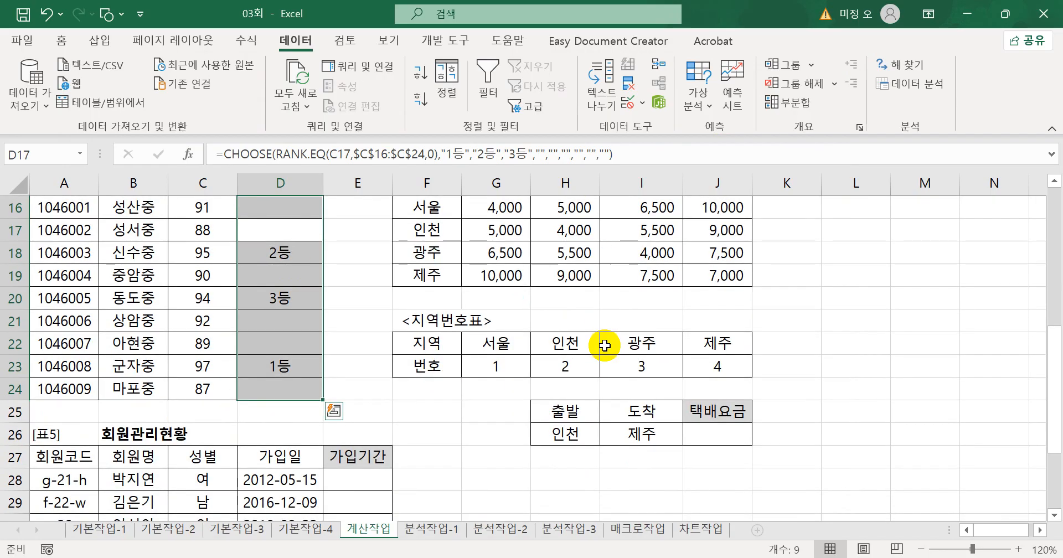
scroll(605, 345, "up", 1)
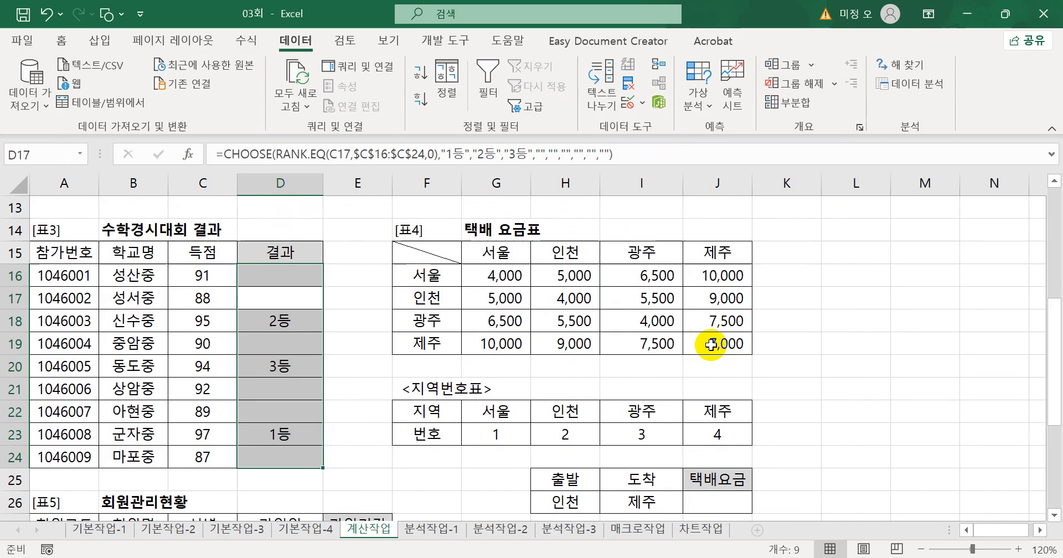
scroll(710, 345, "down", 1)
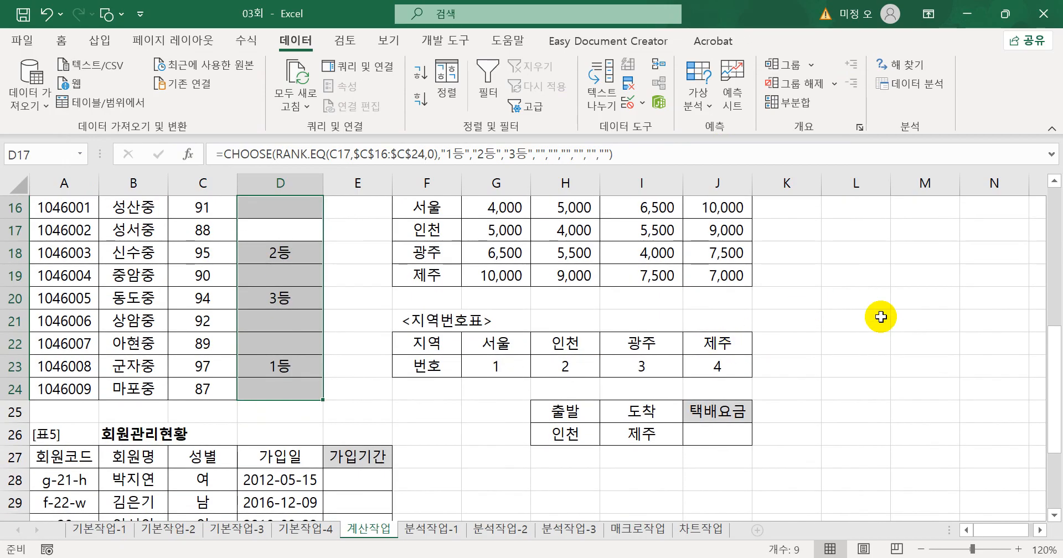
left_click_drag(1058, 391, 1058, 381)
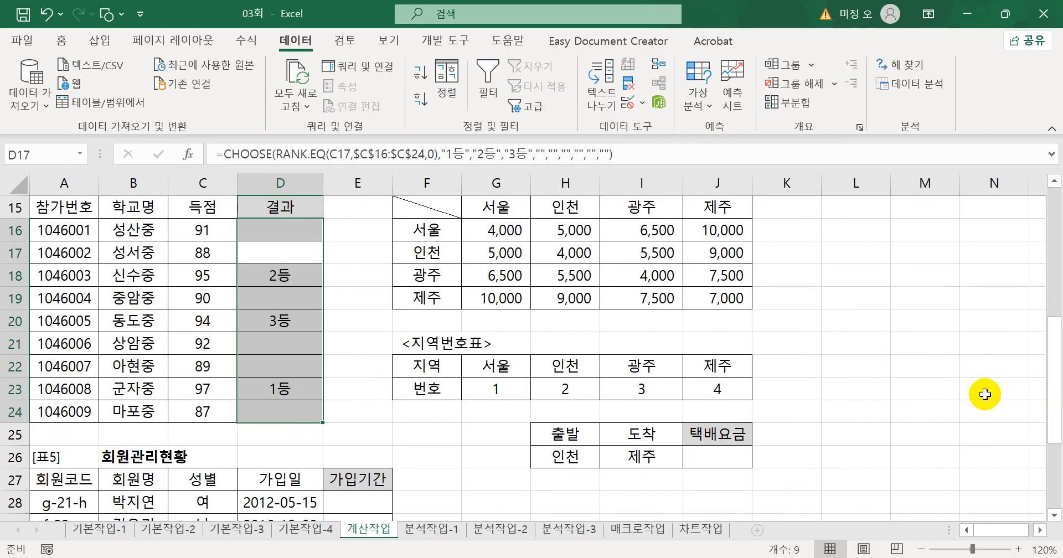
left_click_drag(507, 229, 715, 297)
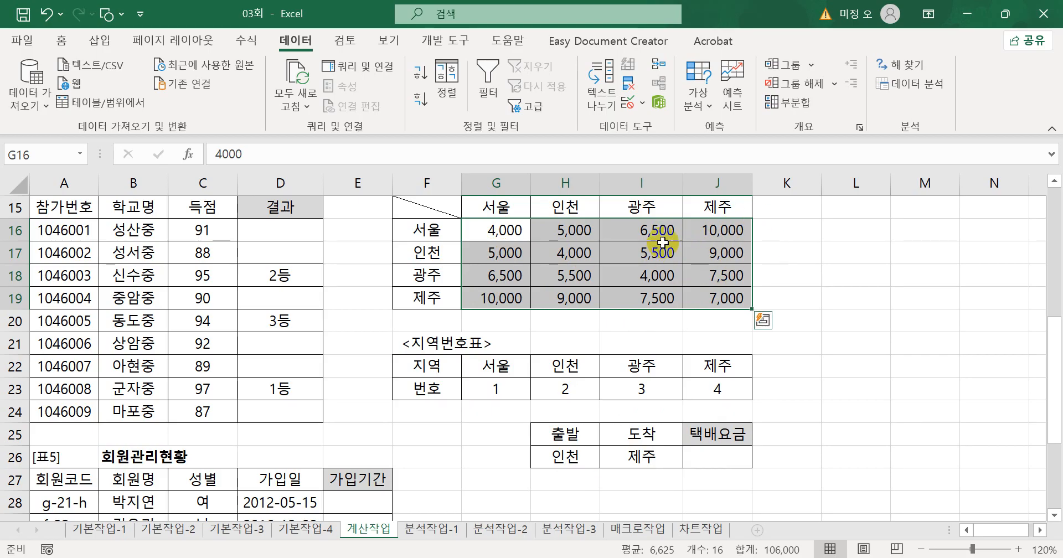
left_click(735, 454)
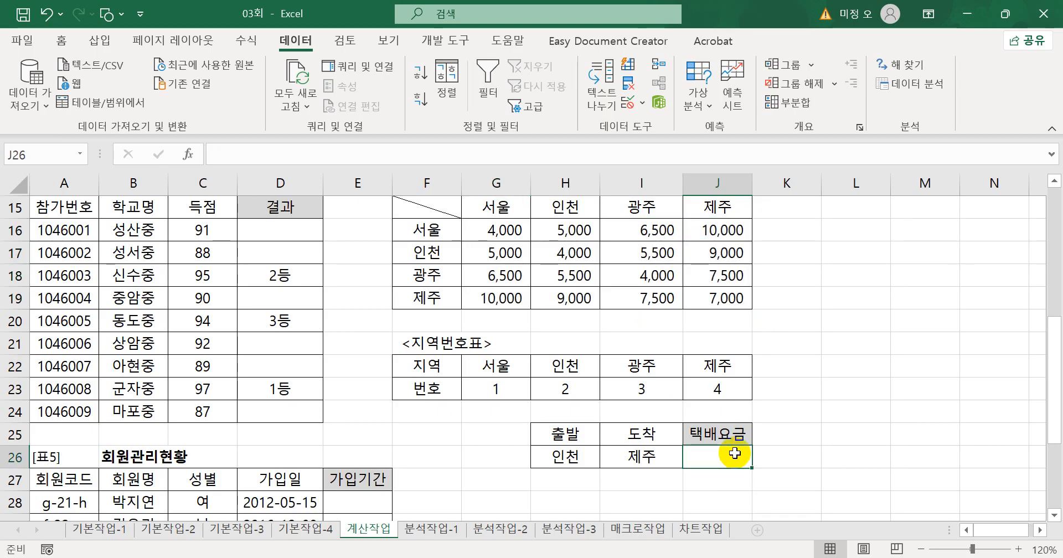
type("=")
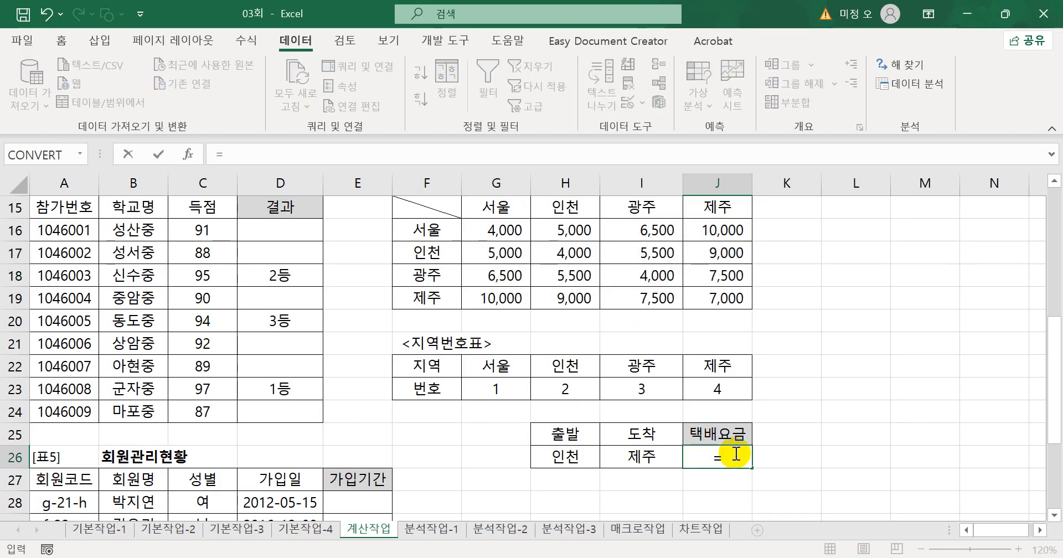
type("ㅗ")
key("Hangul")
key("BackSpace")
type("in")
key("Tab")
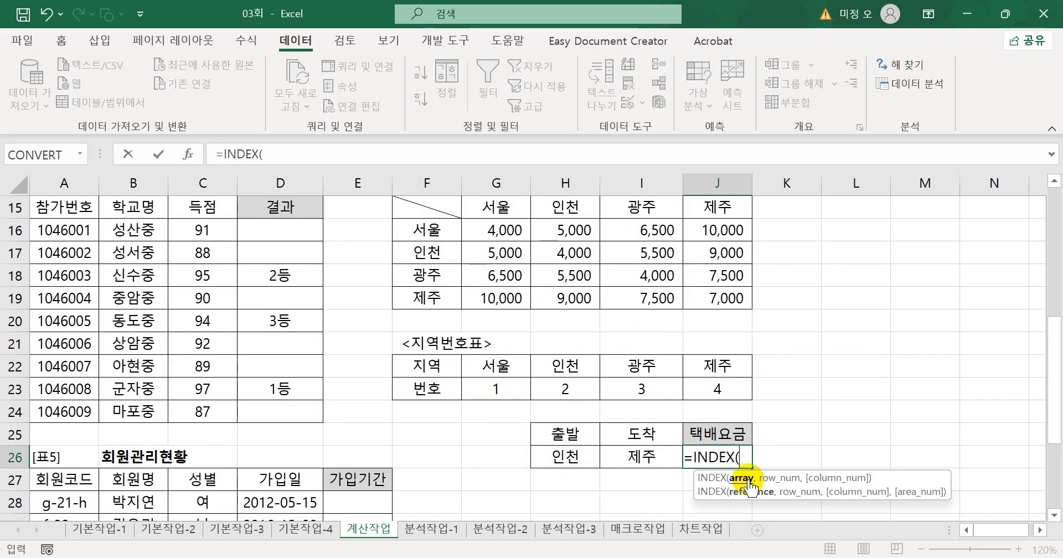
left_click_drag(502, 229, 698, 296)
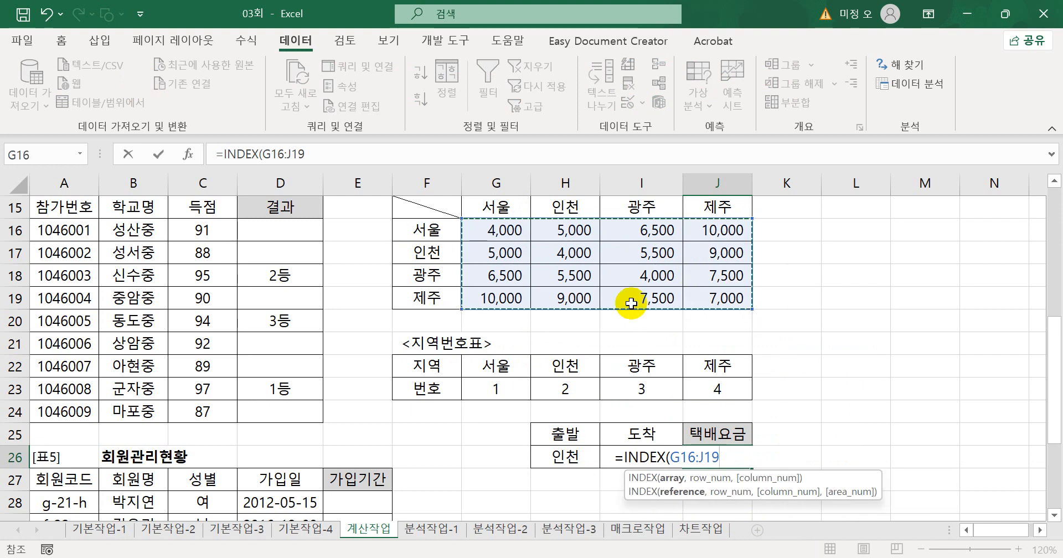
type(",")
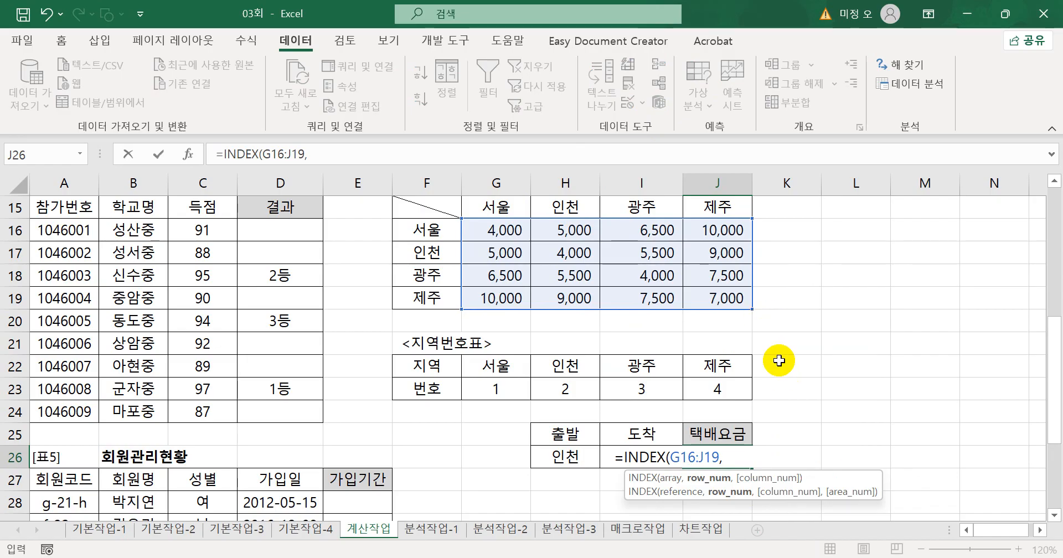
Step: Add HLOOKUP(H26,G22:J23,2,0) as the row number of the INDEX formula and move on to its column argument
type("HLOOKUP(")
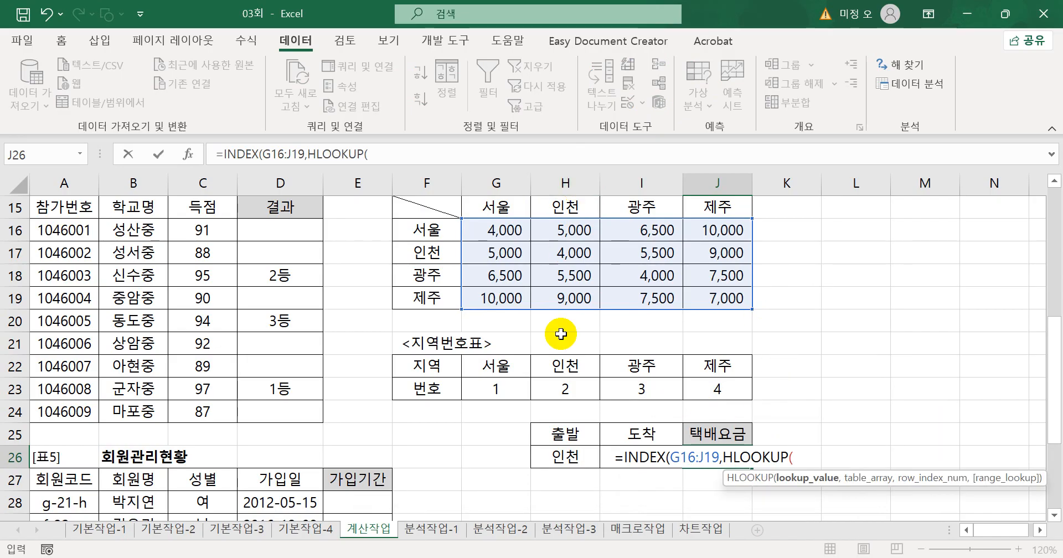
left_click(558, 457)
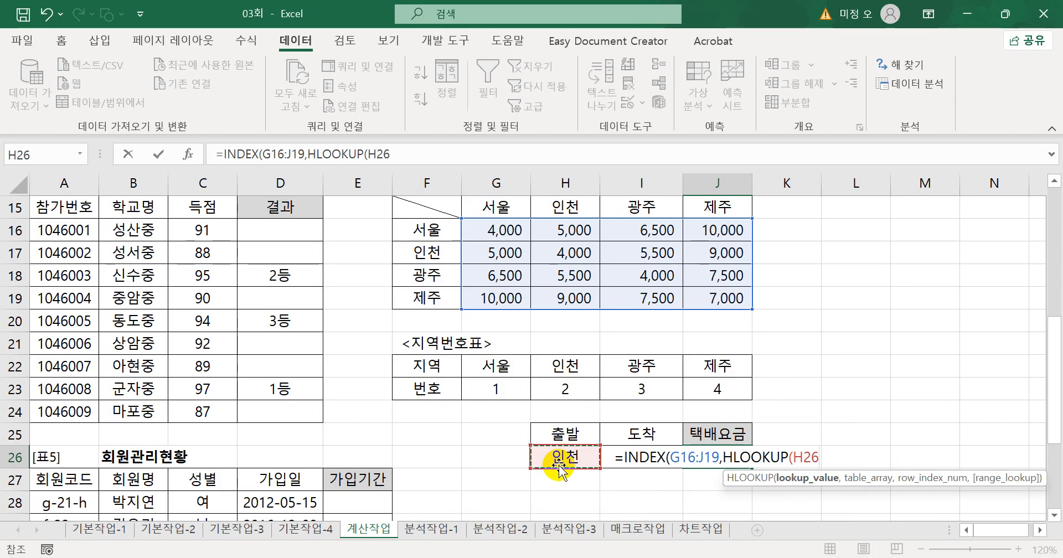
type(",")
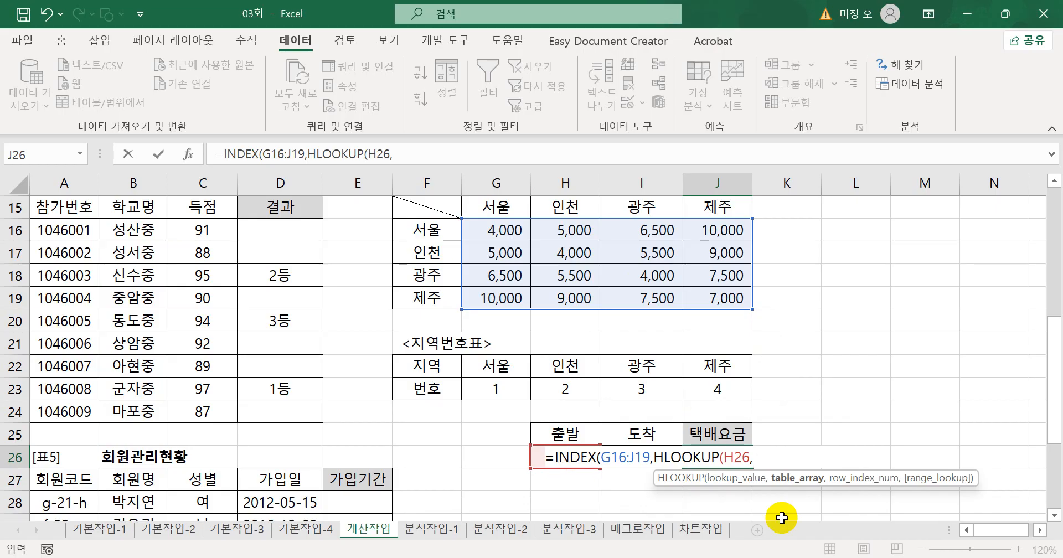
left_click(492, 365)
left_click_drag(492, 365, 715, 385)
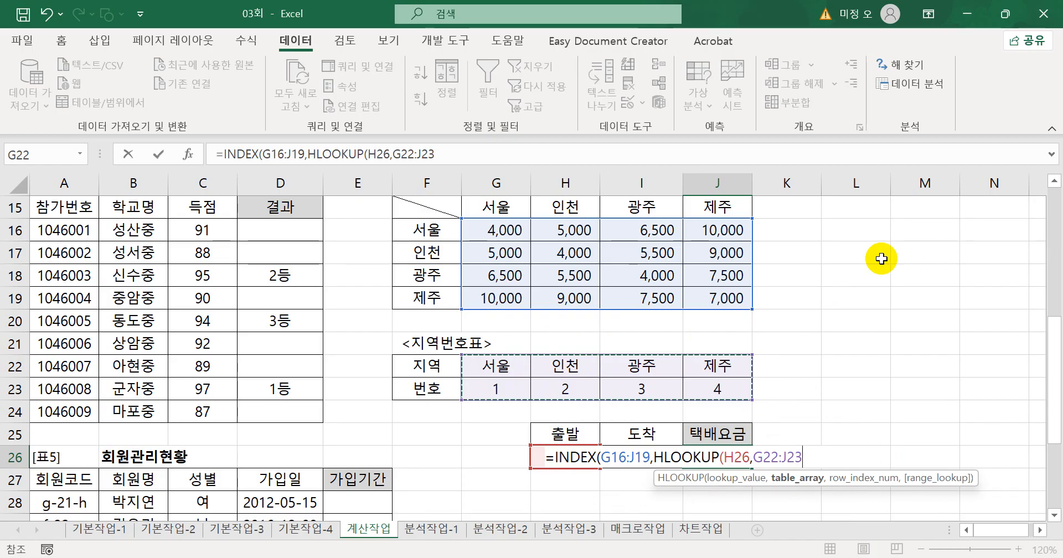
type(",")
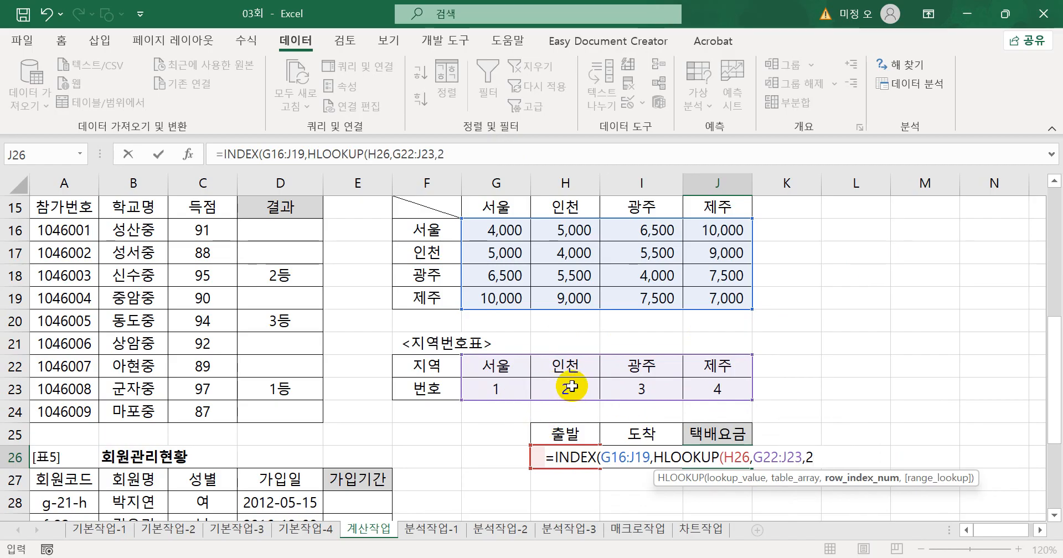
type("2,")
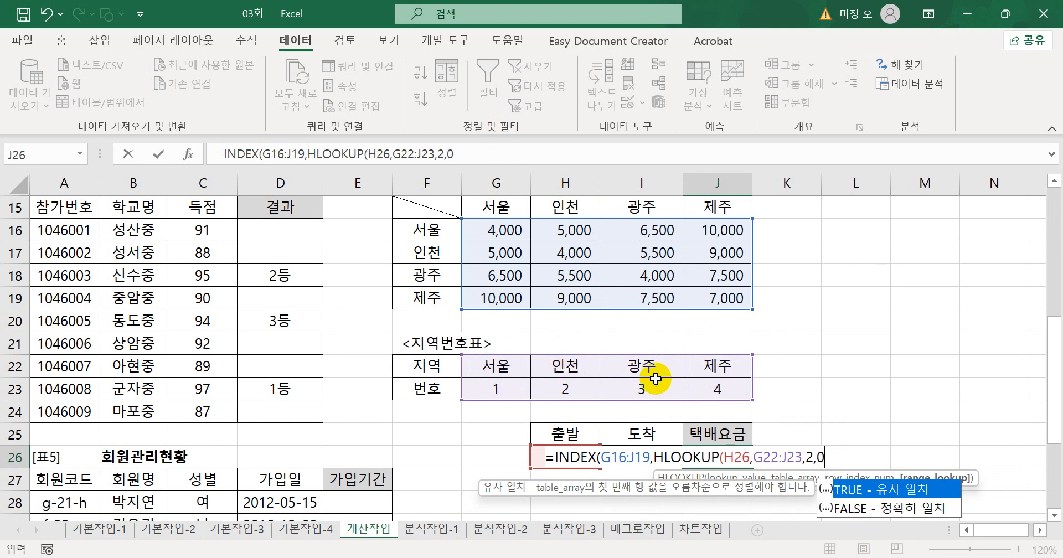
type("0")
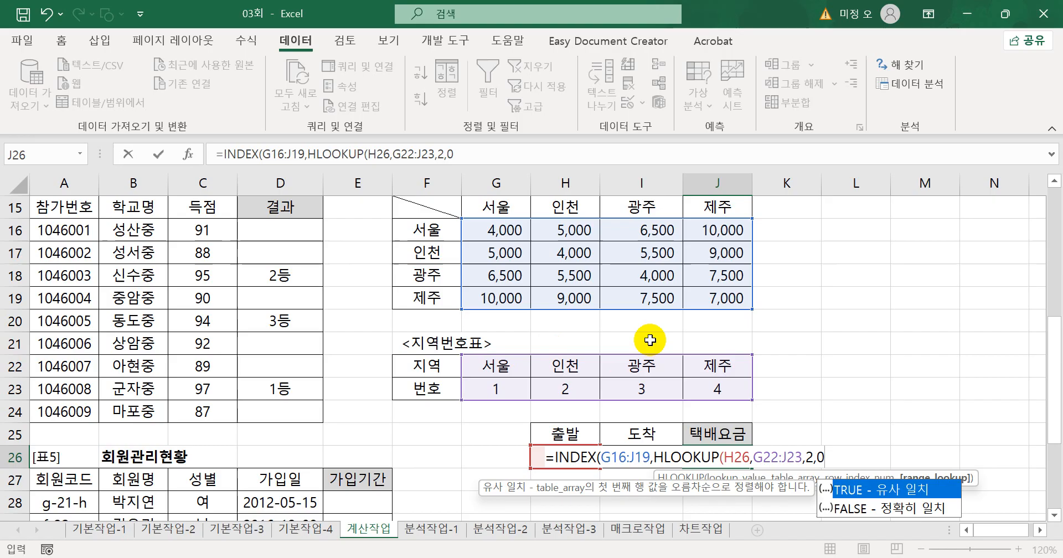
type(")")
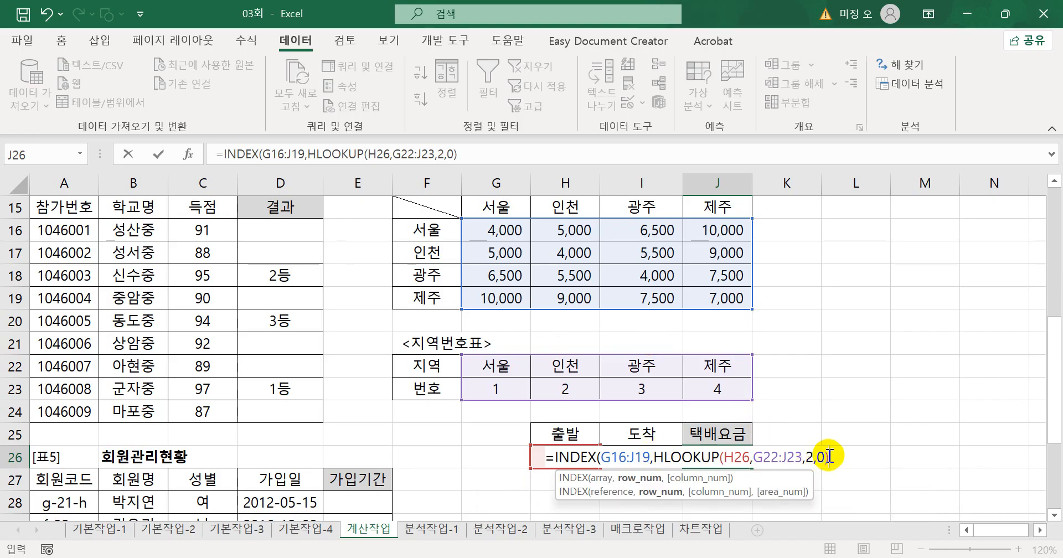
type(",")
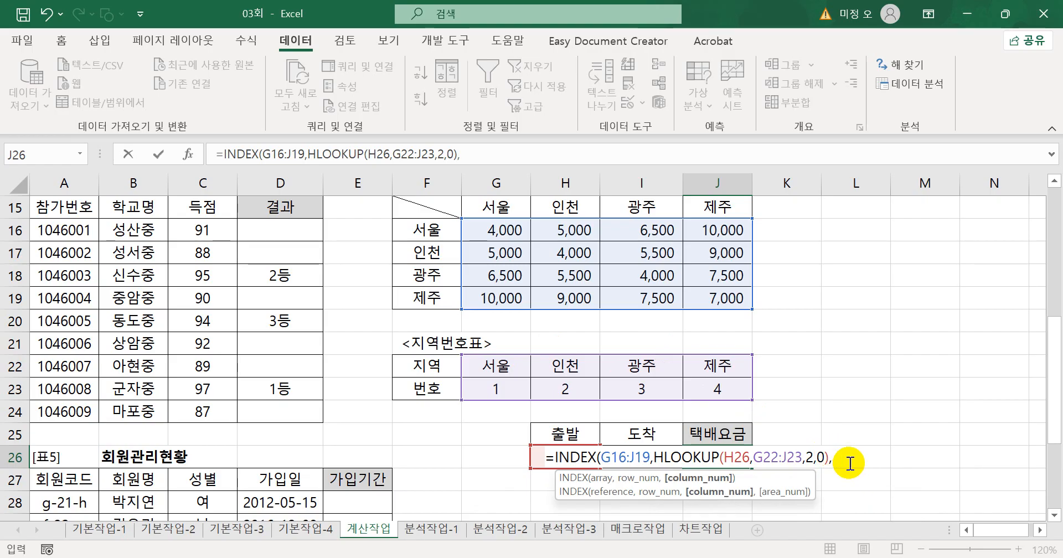
Step: Add HLOOKUP(I26,G22:J23,2,0) as the column number of the INDEX formula in J26 and confirm the completed formula
type("HLOOKUP(")
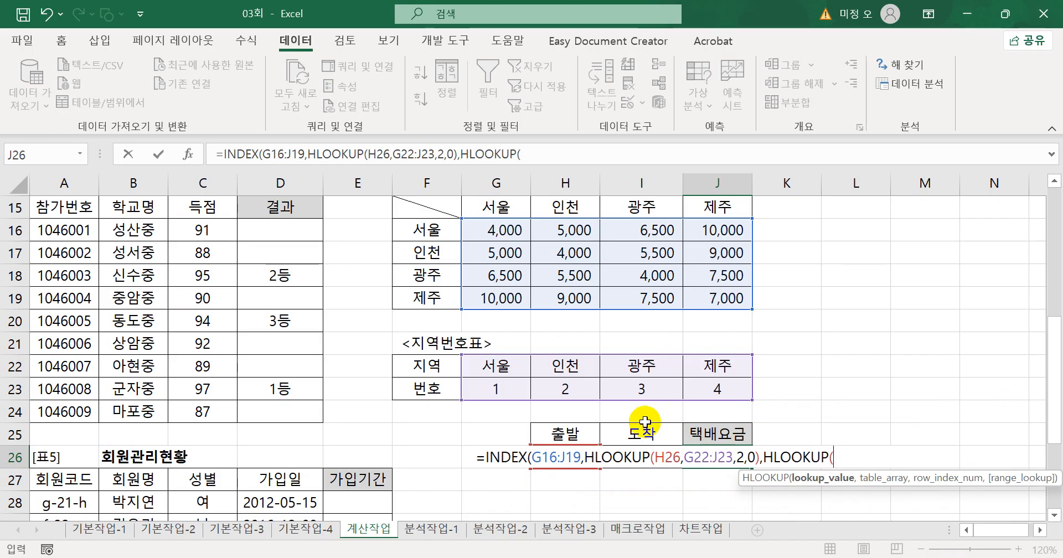
left_click(643, 428)
key("Down")
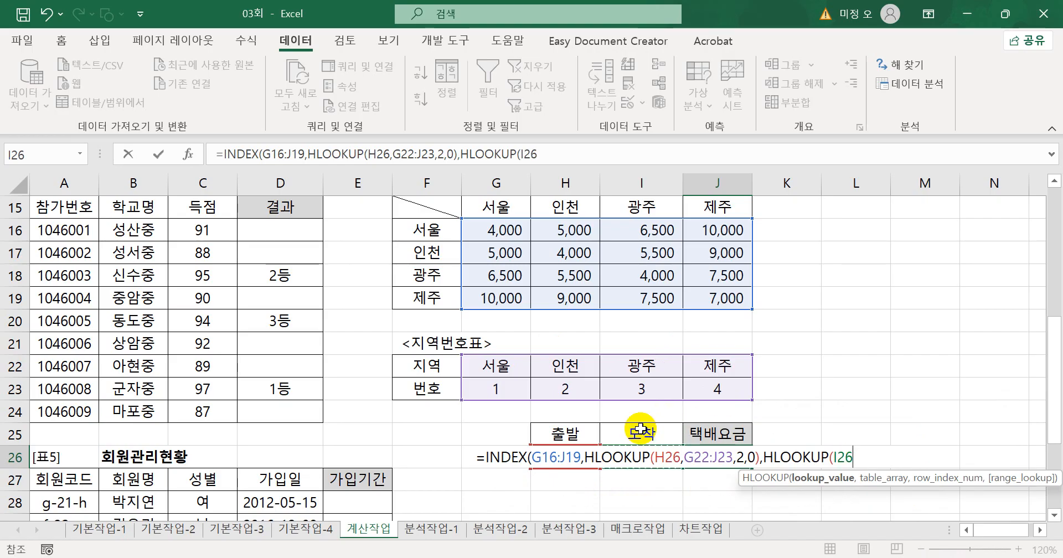
type(",")
left_click_drag(473, 366, 714, 388)
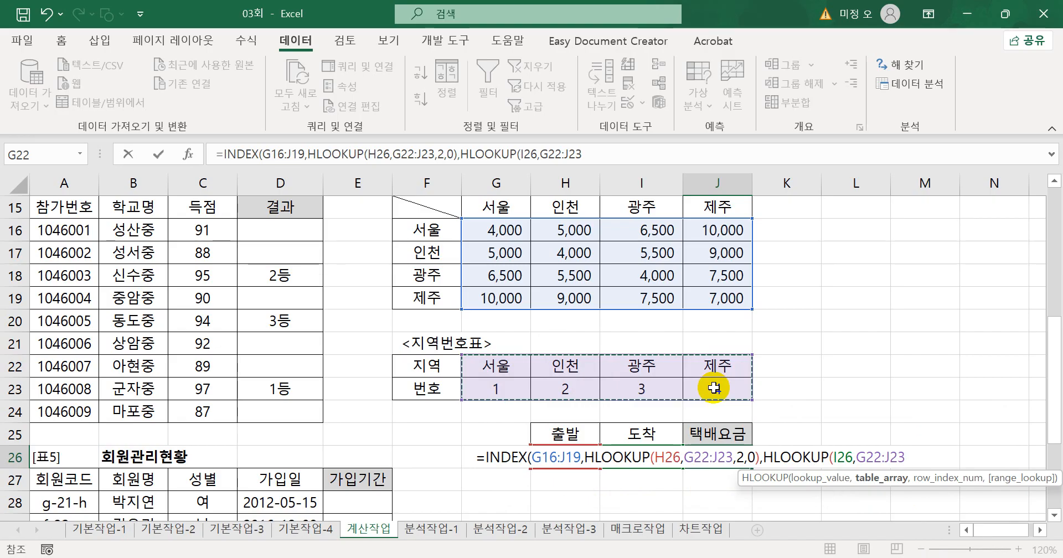
type(",")
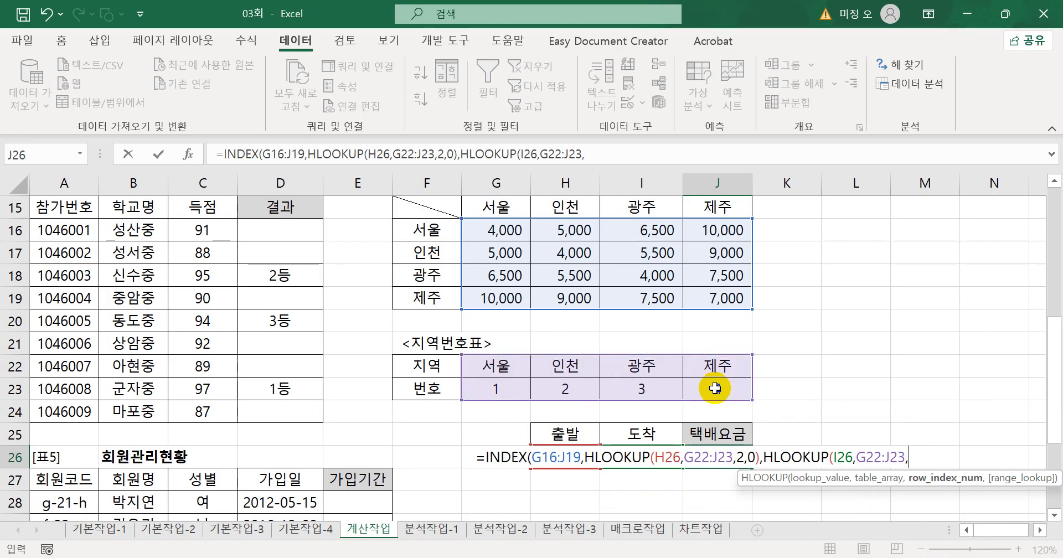
type("2,")
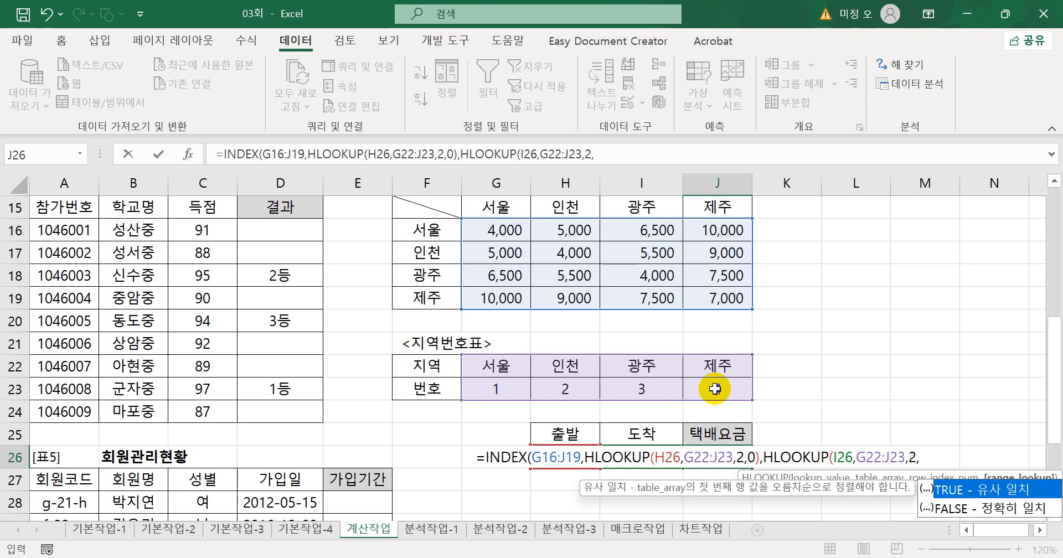
type("0)")
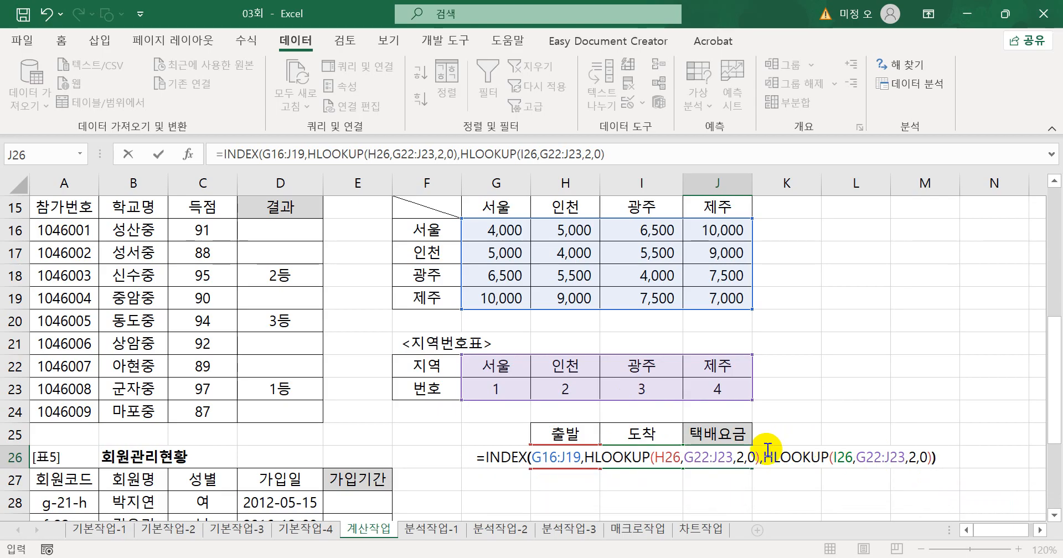
key("Return")
left_click(742, 458)
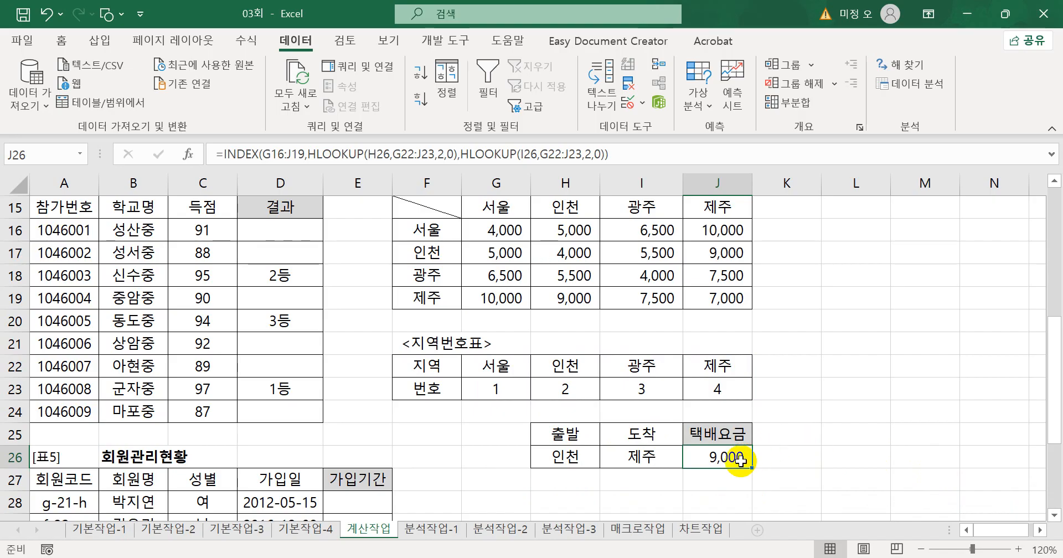
Step: Reopen the J26 formula for editing and copy its complete text
double_click(718, 457)
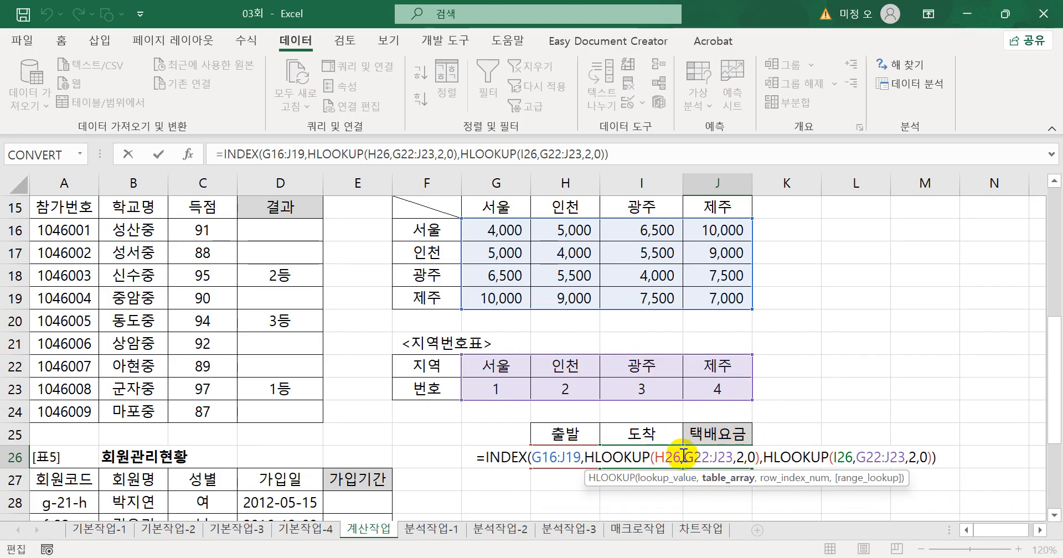
left_click_drag(719, 457, 734, 457)
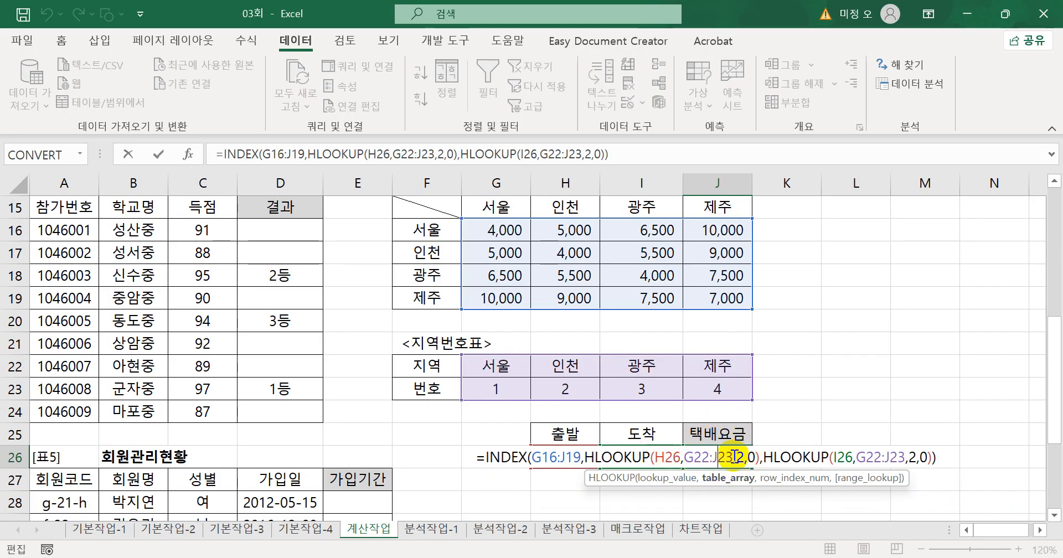
left_click(690, 459)
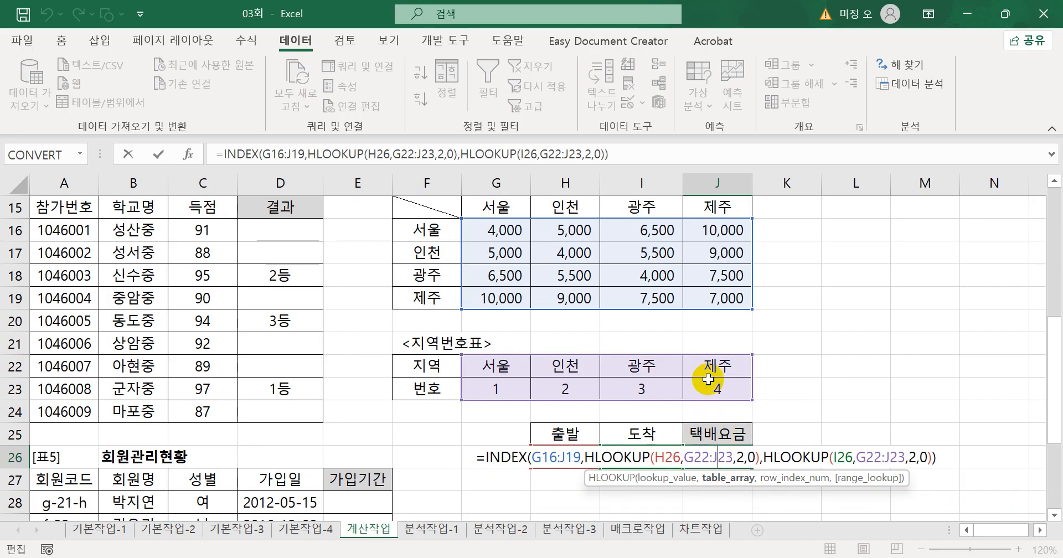
left_click(653, 152)
left_click_drag(487, 171, 190, 204)
key("ctrl+c")
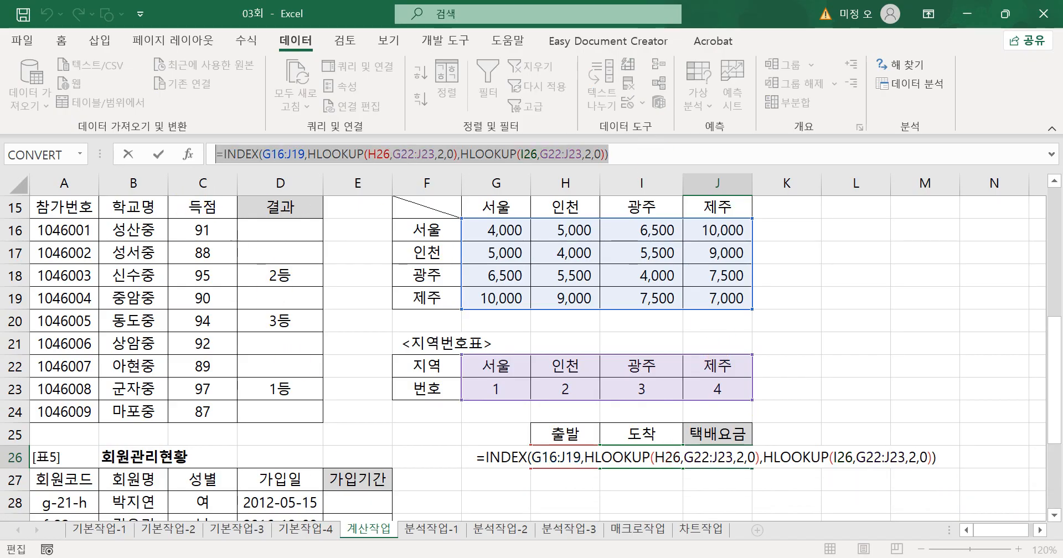
Step: Switch to Notepad, correct the last list number to "4.", paste the INDEX formula after it, and return to Excel, closing the cell edit
left_click(393, 557)
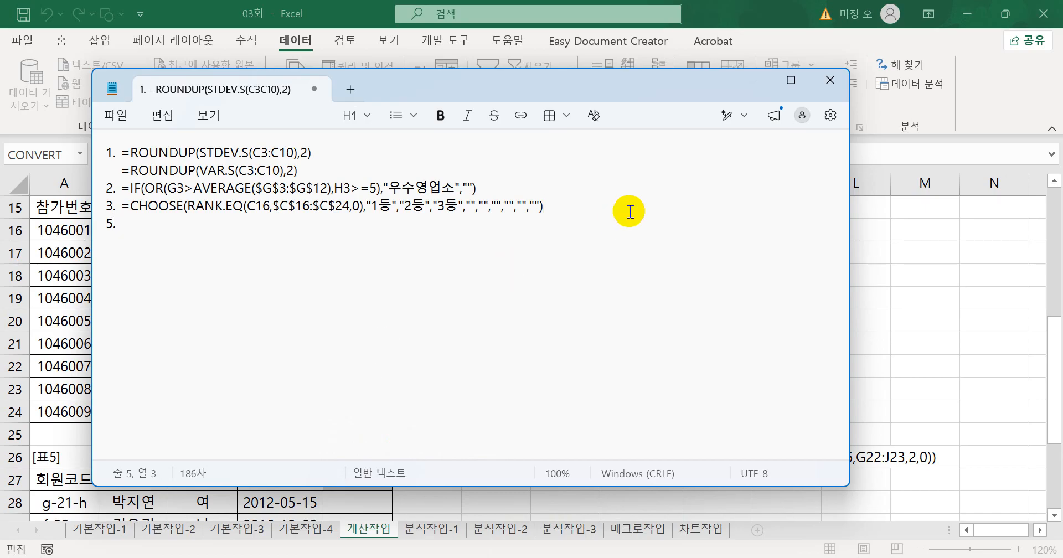
key("BackSpace")
type("4.")
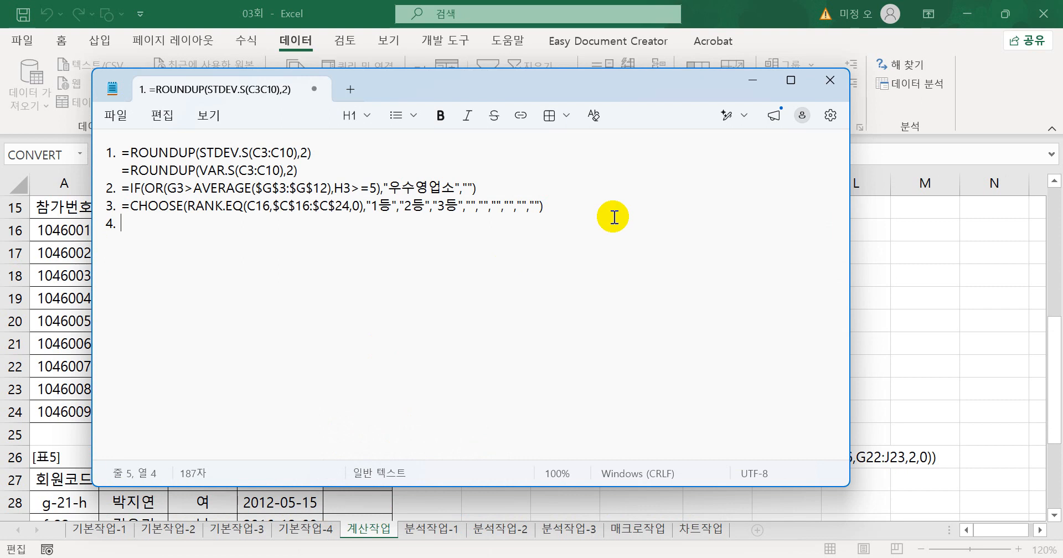
key("ctrl+v")
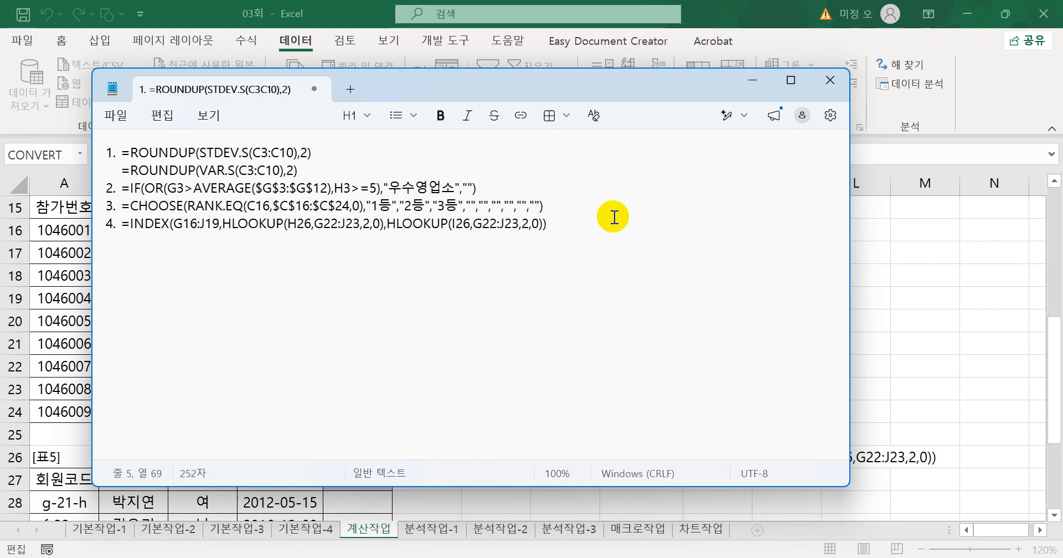
key("alt+Tab")
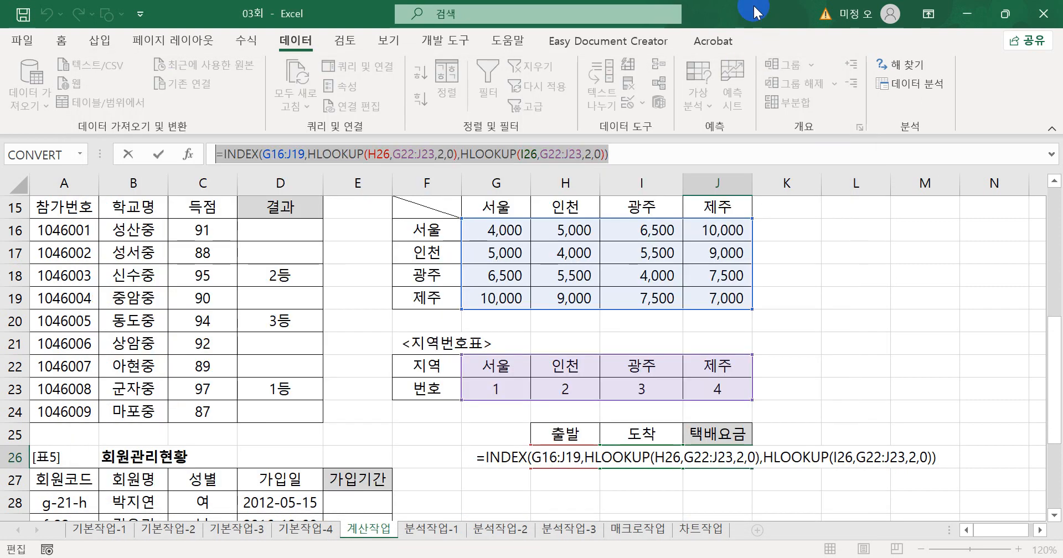
key("Return")
left_click(727, 459)
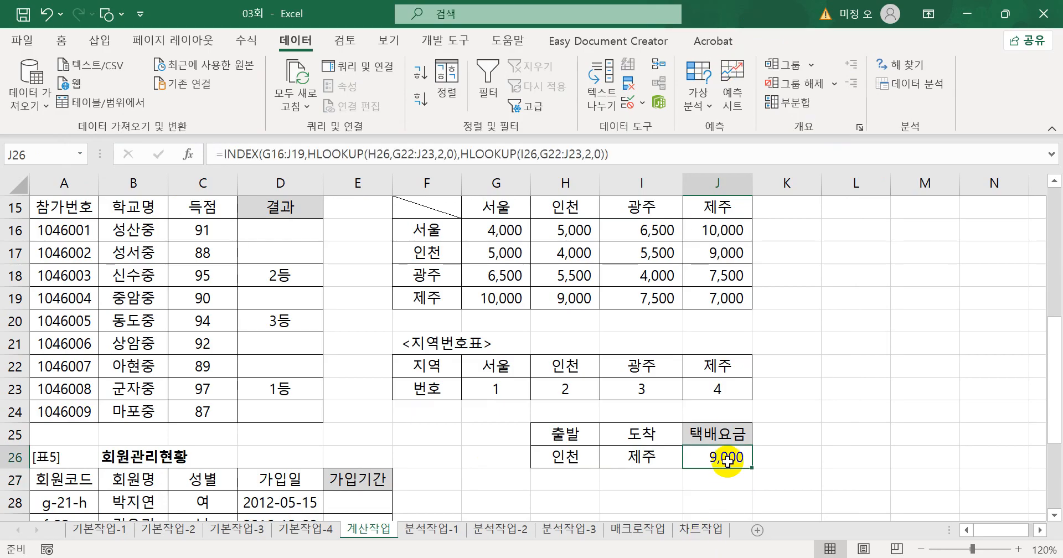
Step: Clear the 택배요금 cell J26 and start an INDEX formula there with G16:J19 as the array
key("Delete")
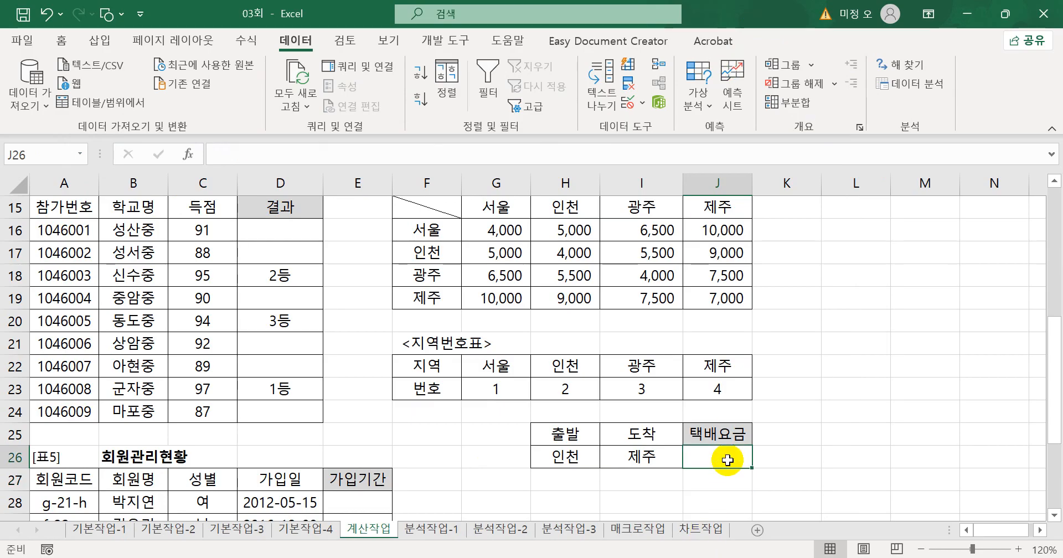
type("=in")
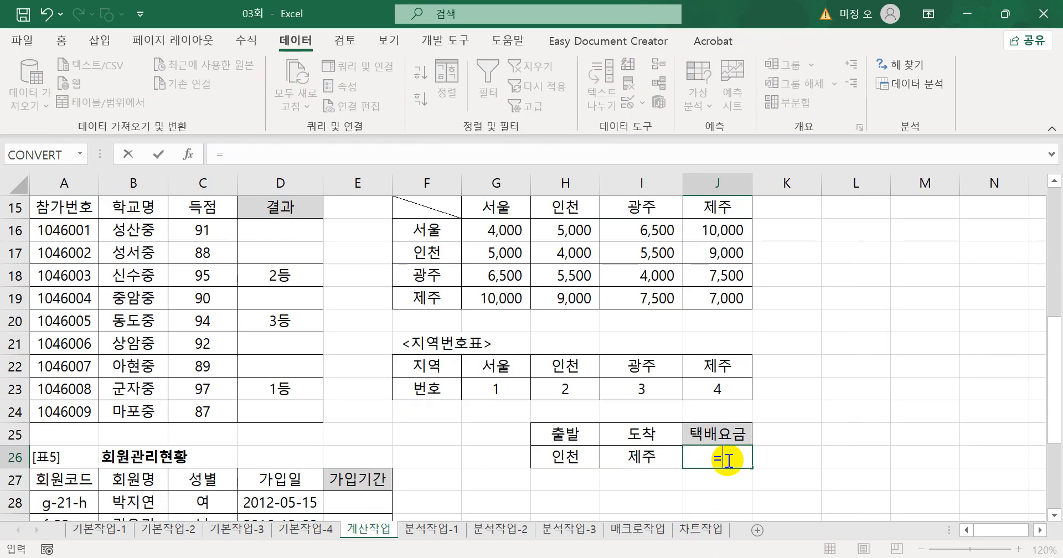
key("Tab")
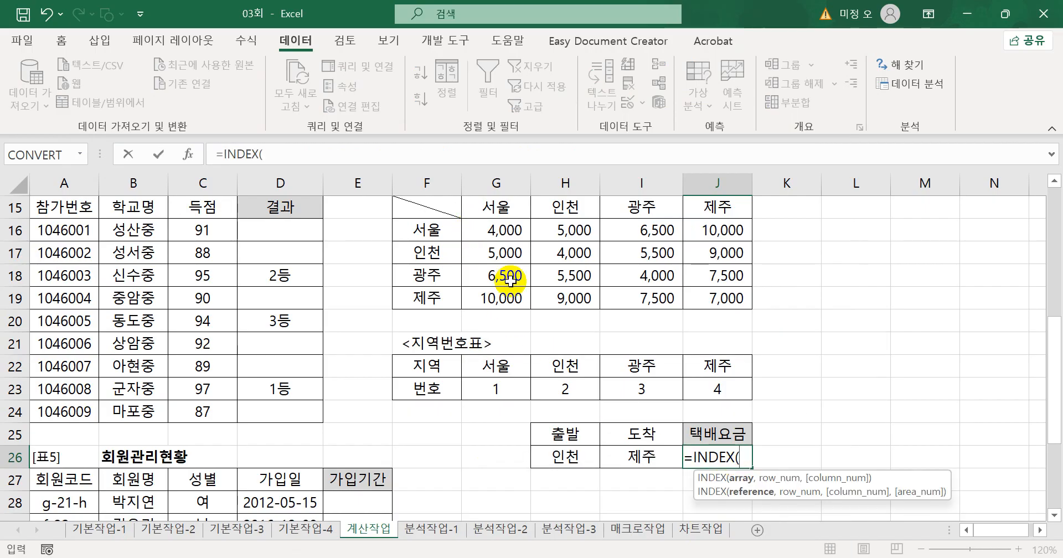
scroll(510, 281, "up", 1)
scroll(510, 281, "up", 1)
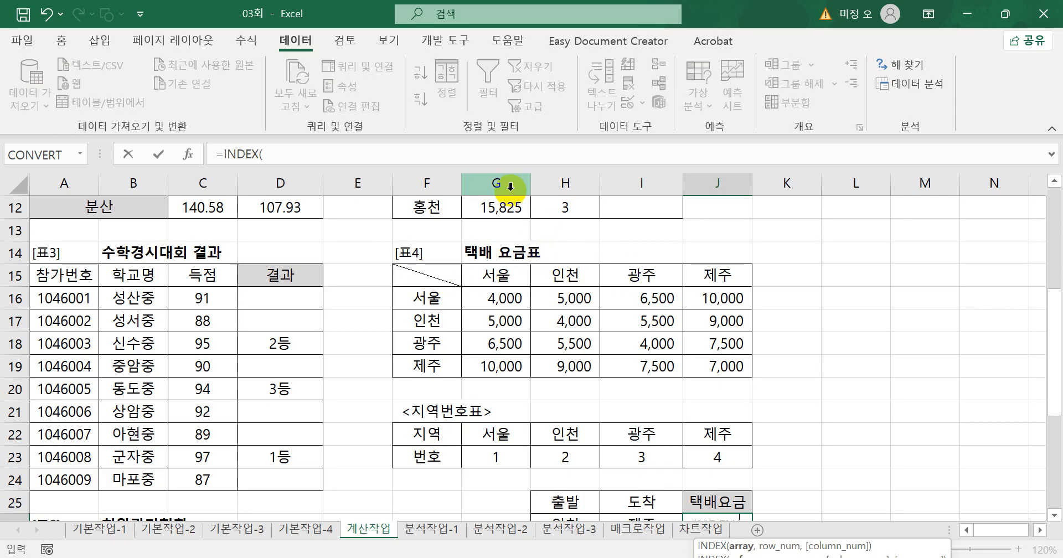
left_click_drag(498, 289, 703, 366)
scroll(783, 429, "down", 1)
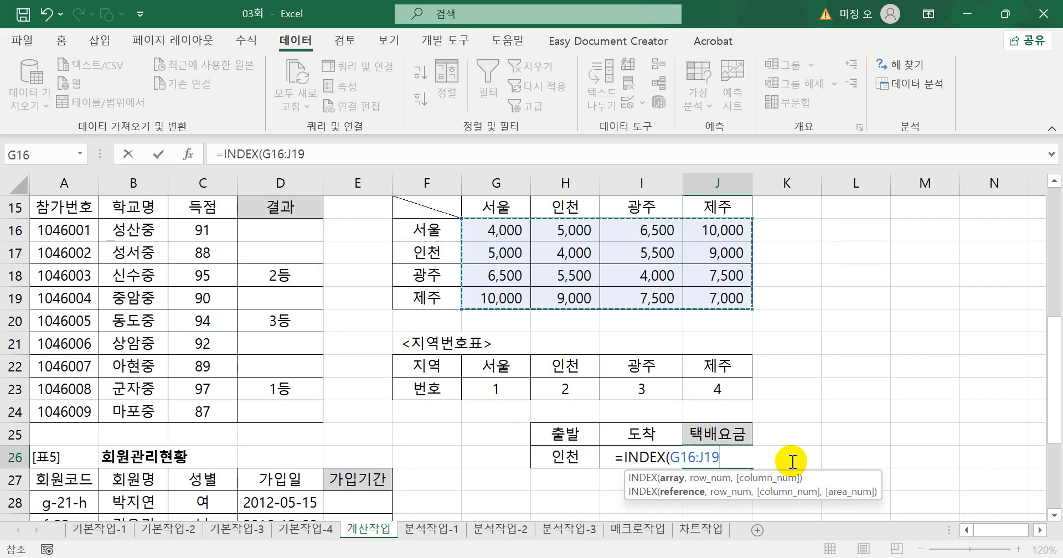
type(",")
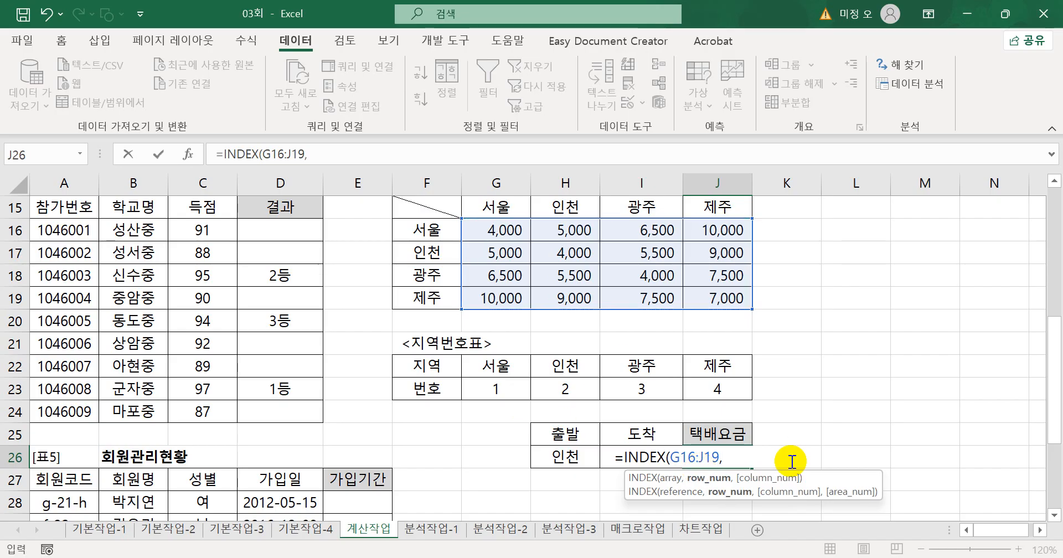
Step: Add HLOOKUP(H26,G22:J23,2,0) as the row number argument of the INDEX formula
type("H")
key("Tab")
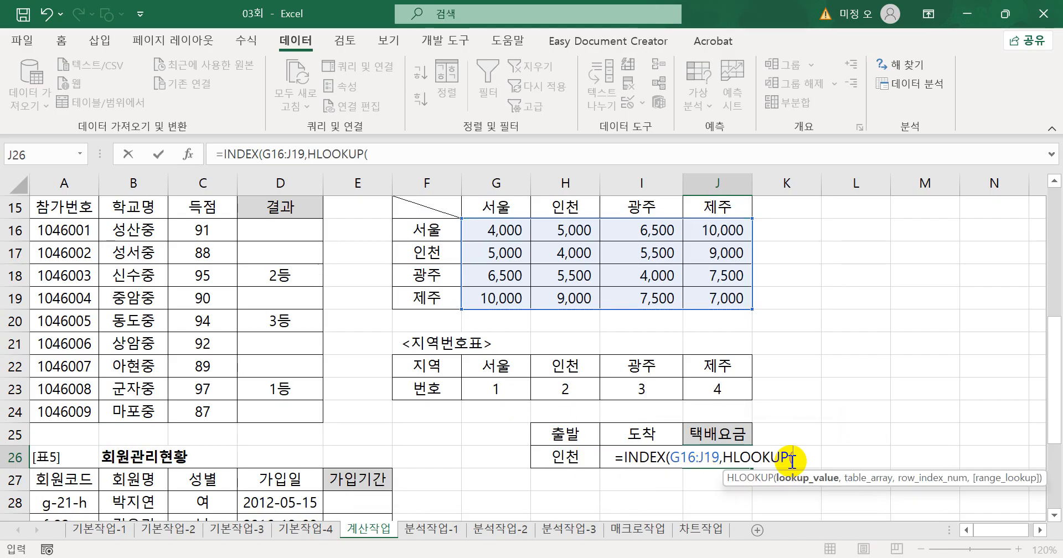
left_click(573, 456)
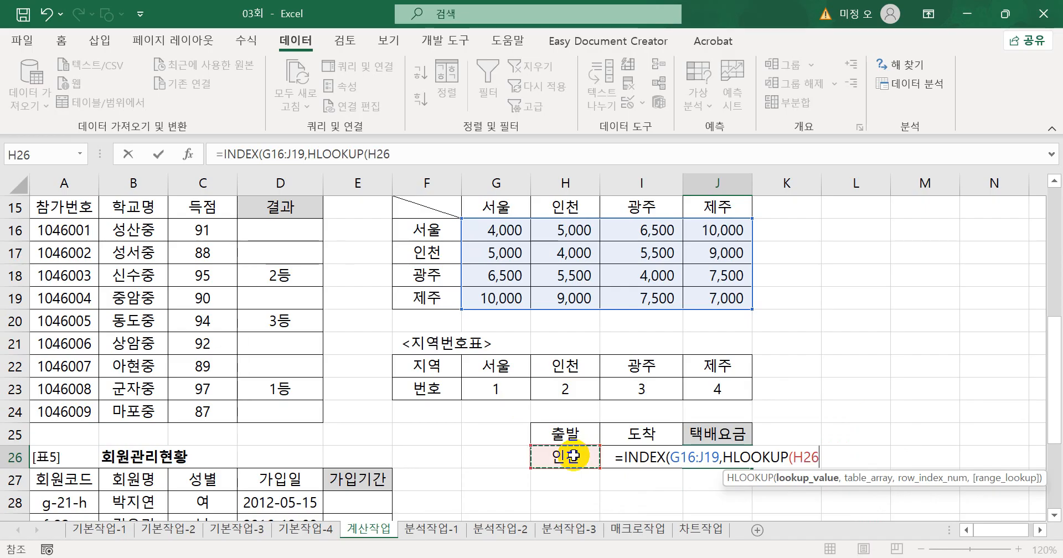
type(",")
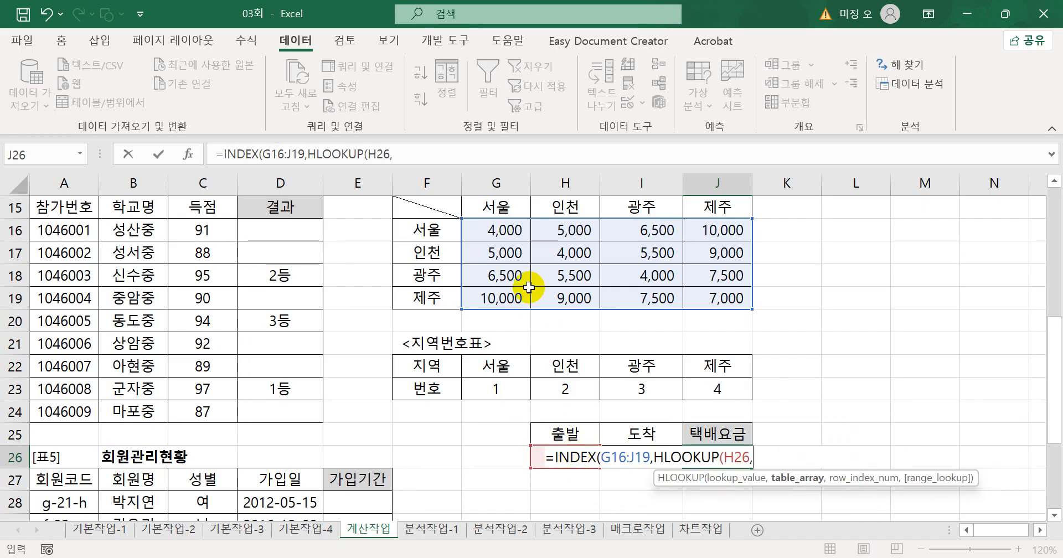
left_click_drag(493, 367, 716, 390)
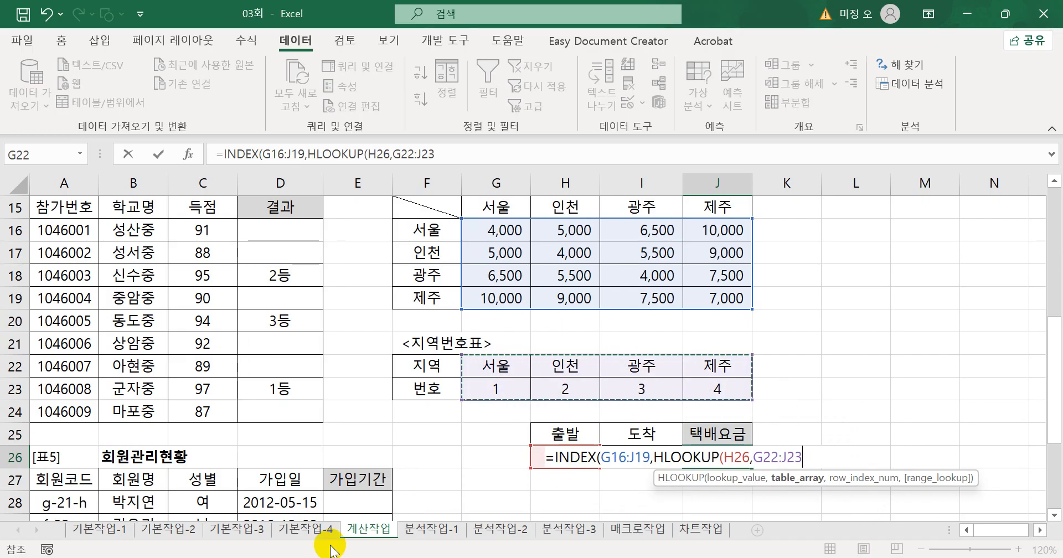
type(",2")
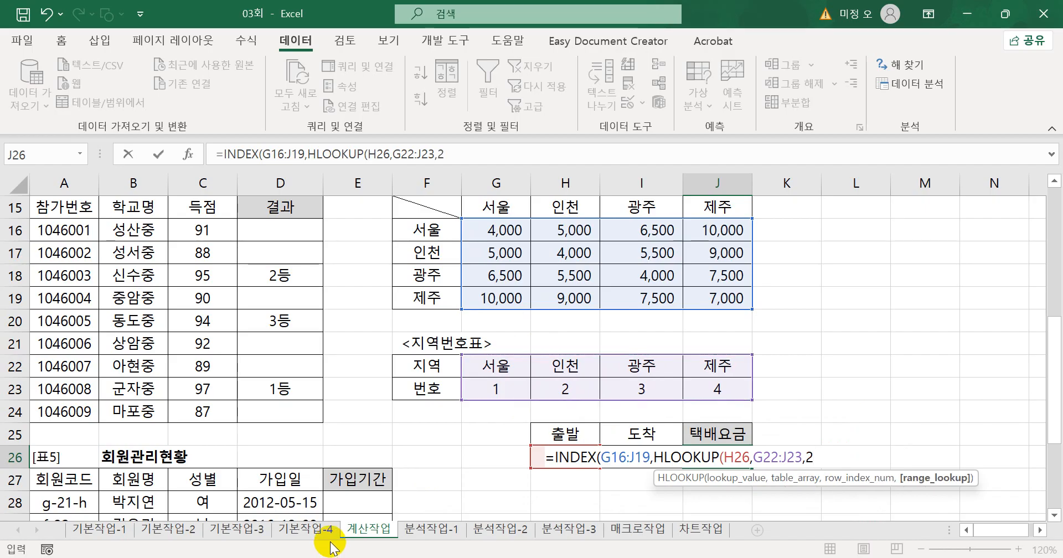
type(",0")
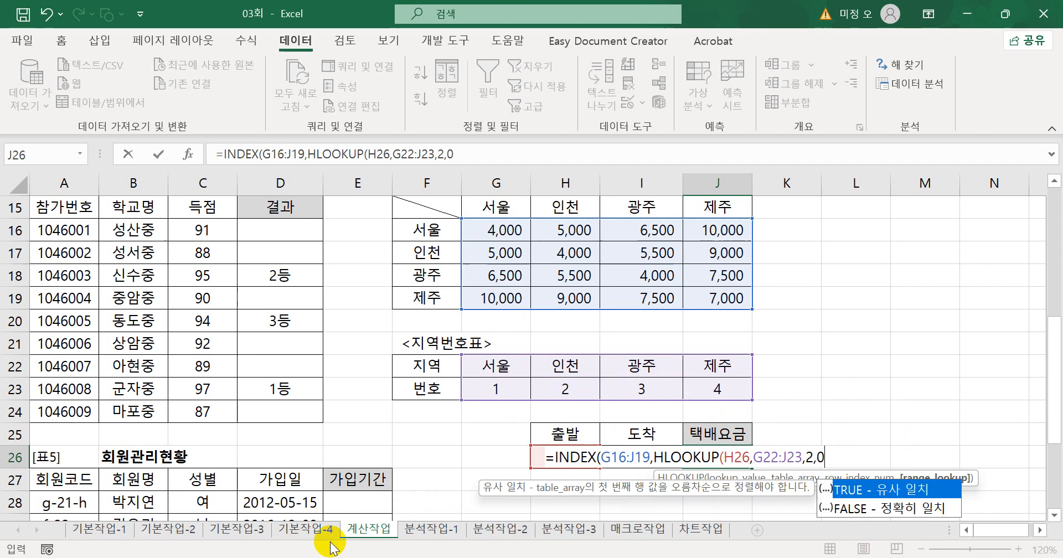
type(")")
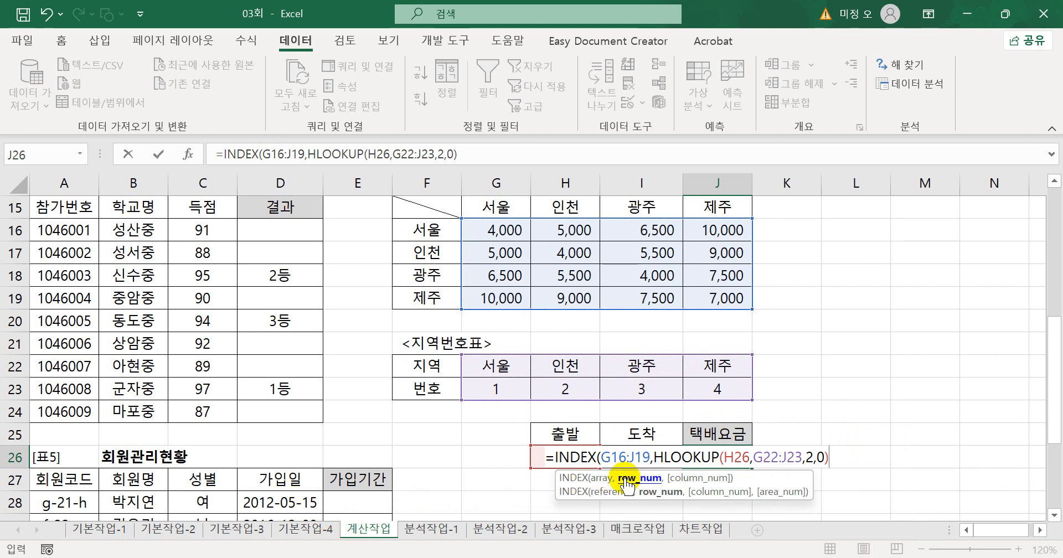
type(",")
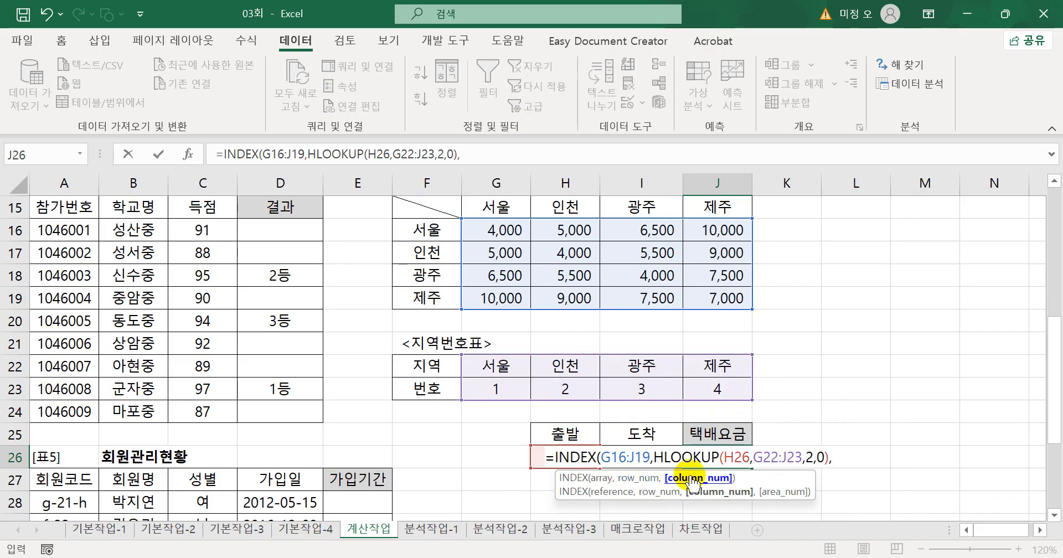
Step: Add HLOOKUP(I26,G22:J23,2,0) as the column number argument and complete the INDEX formula in J26
type("HLOOKUP(")
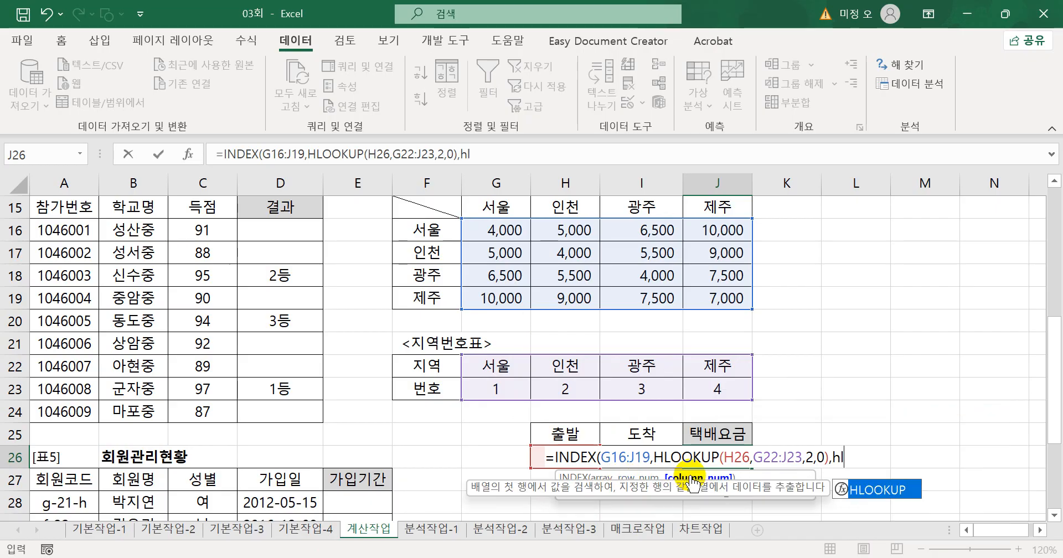
left_click(637, 431)
left_click(636, 453)
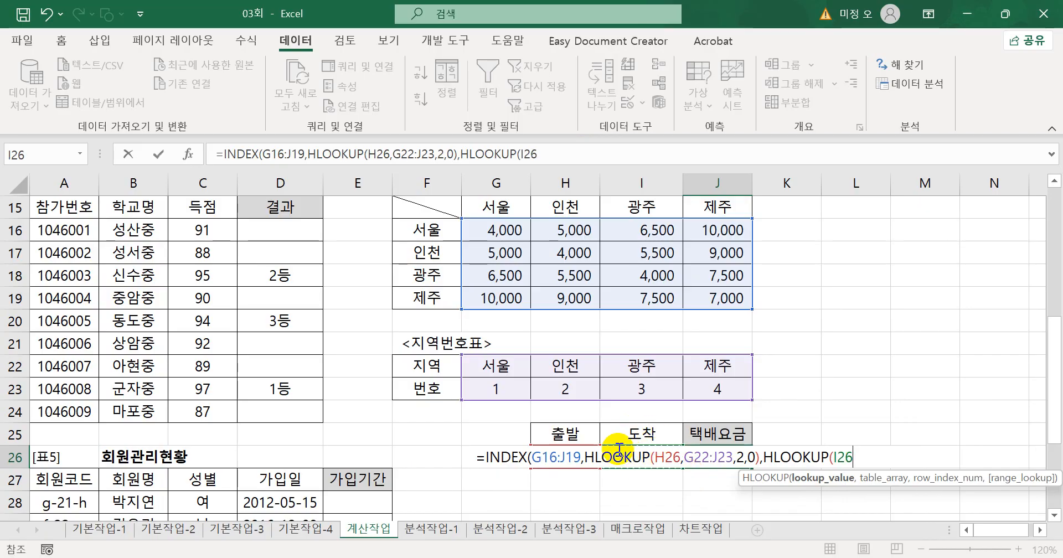
type(",")
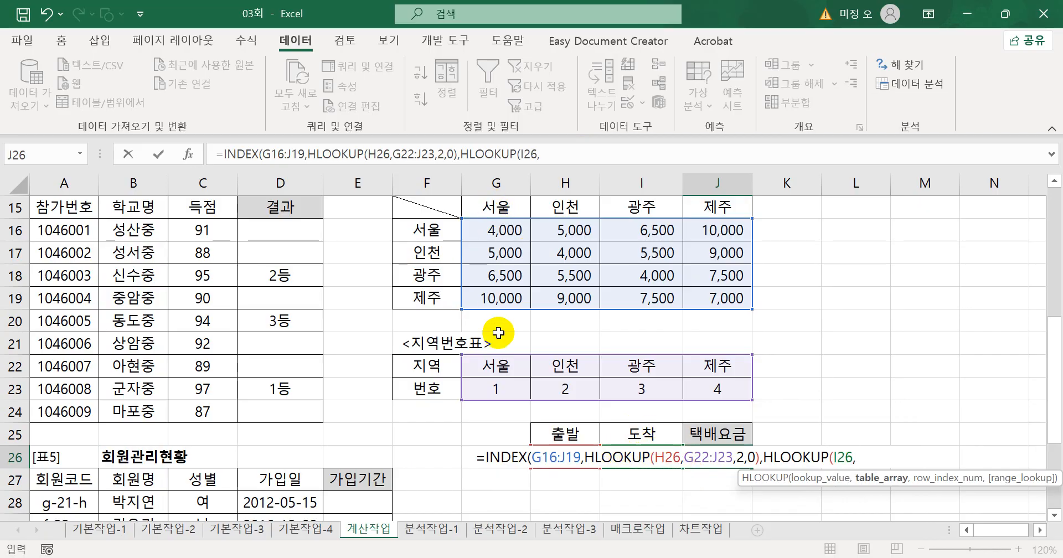
left_click_drag(493, 361, 704, 389)
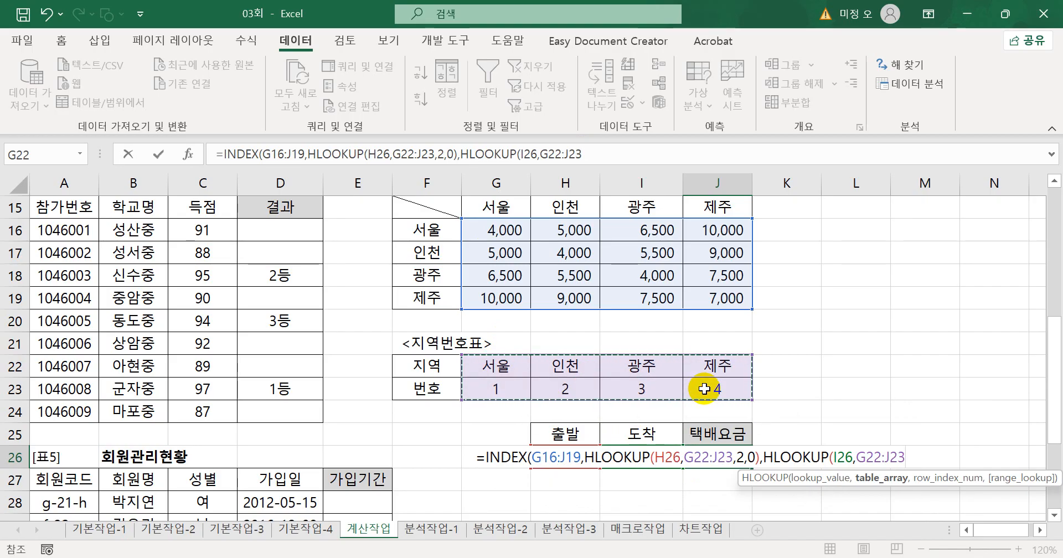
type(",2")
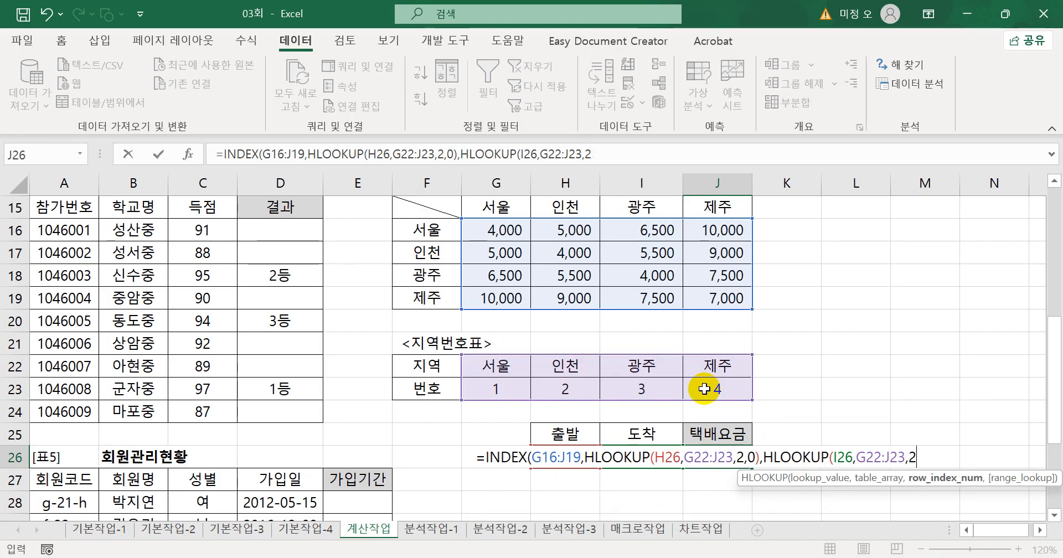
type(",0")
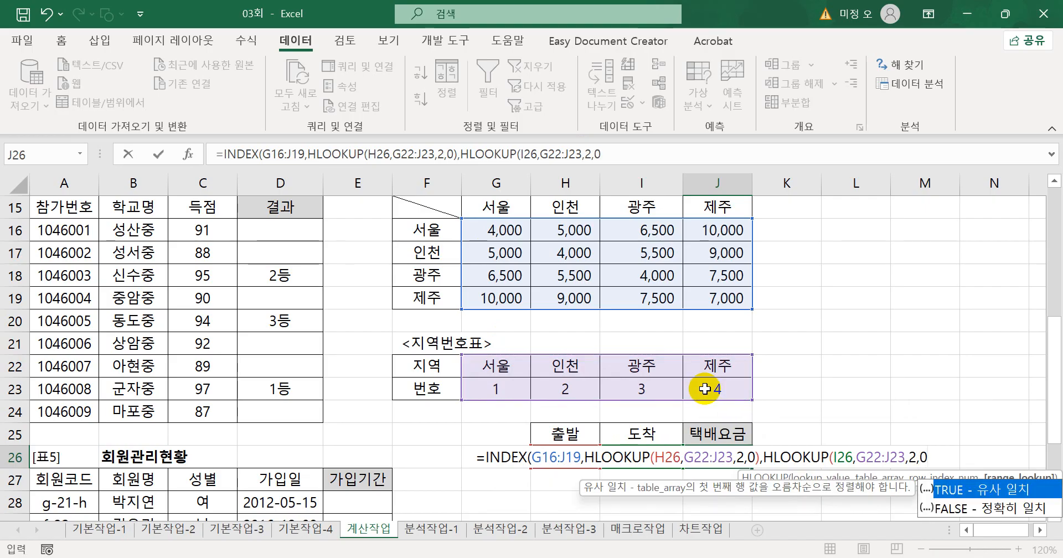
type("))")
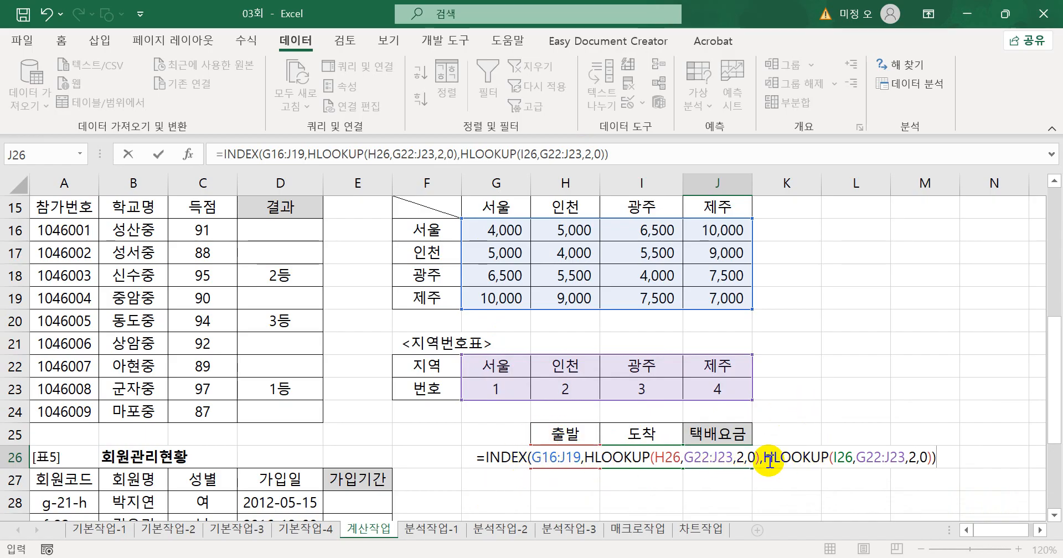
key("Return")
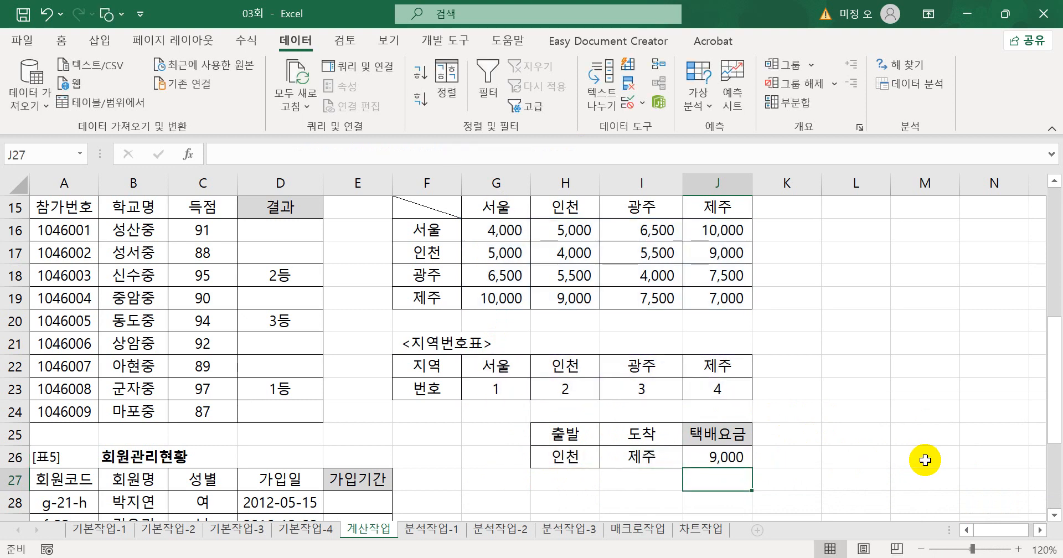
Step: Check the 택배요금 result in J26 against the 인천 row of the fare table, up to the 제주 column
left_click(745, 456)
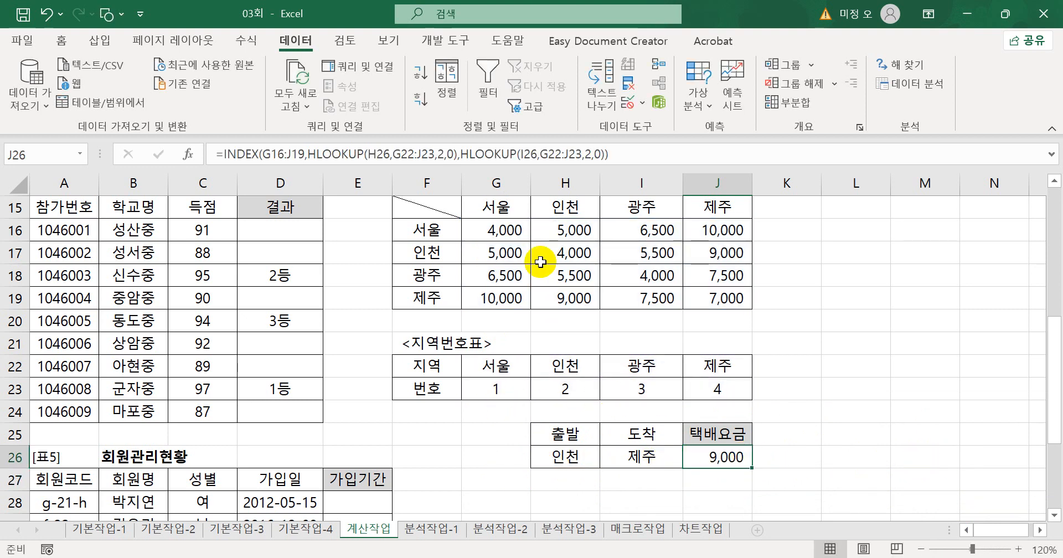
left_click(432, 249)
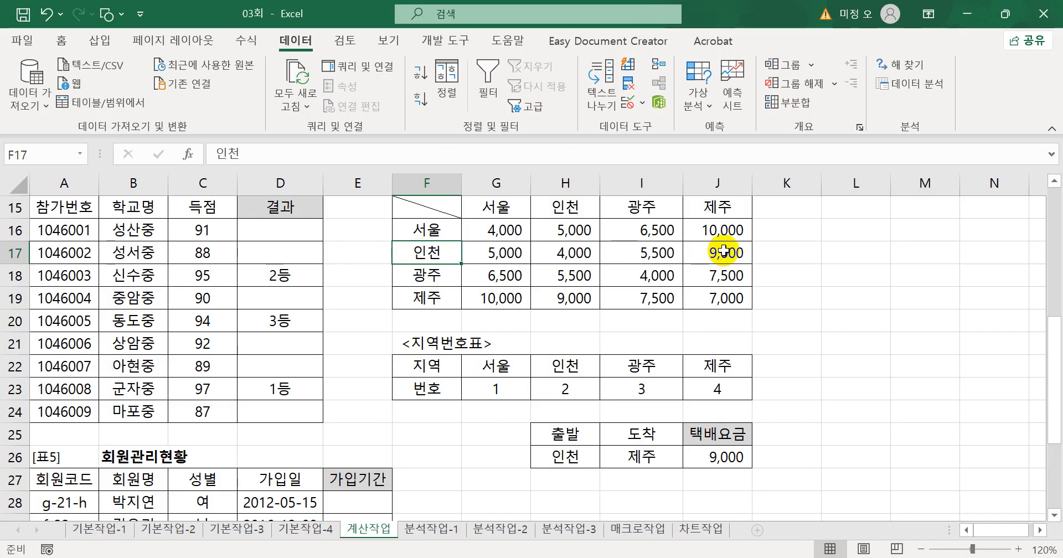
left_click(494, 252)
left_click(568, 250)
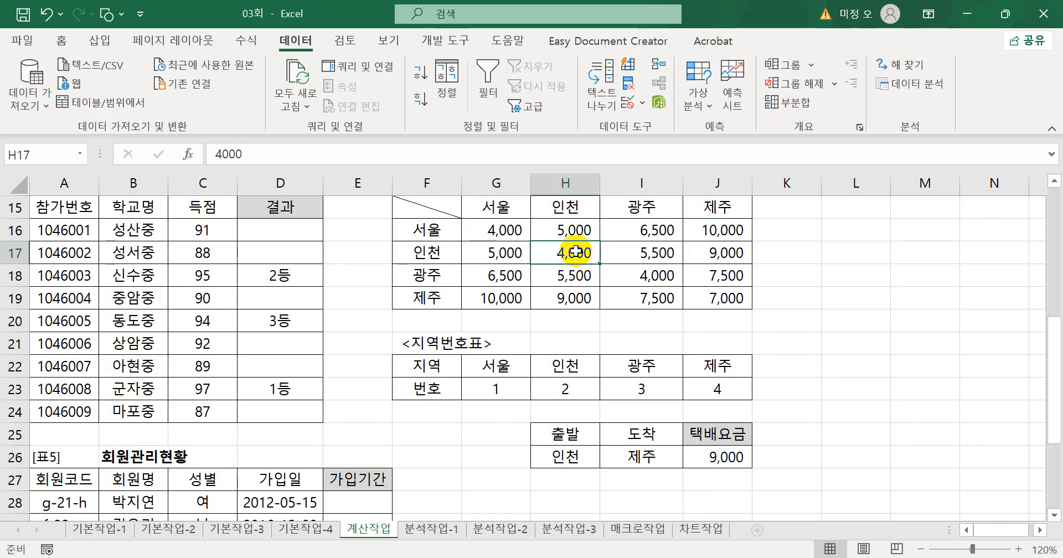
left_click(643, 250)
left_click(732, 250)
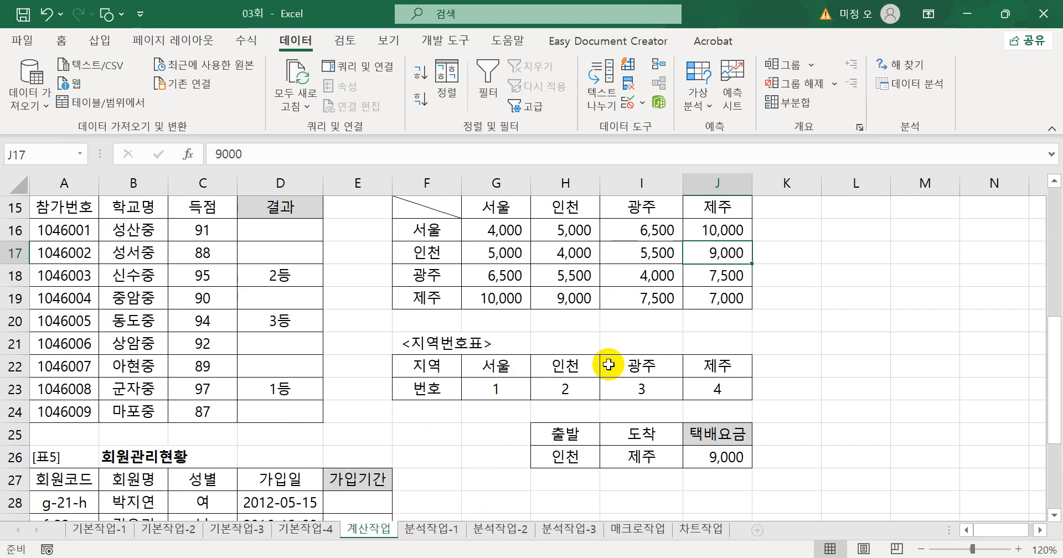
Step: Select the first 가입기간 cell, E28, in the 회원관리현황 table
scroll(608, 364, "down", 3)
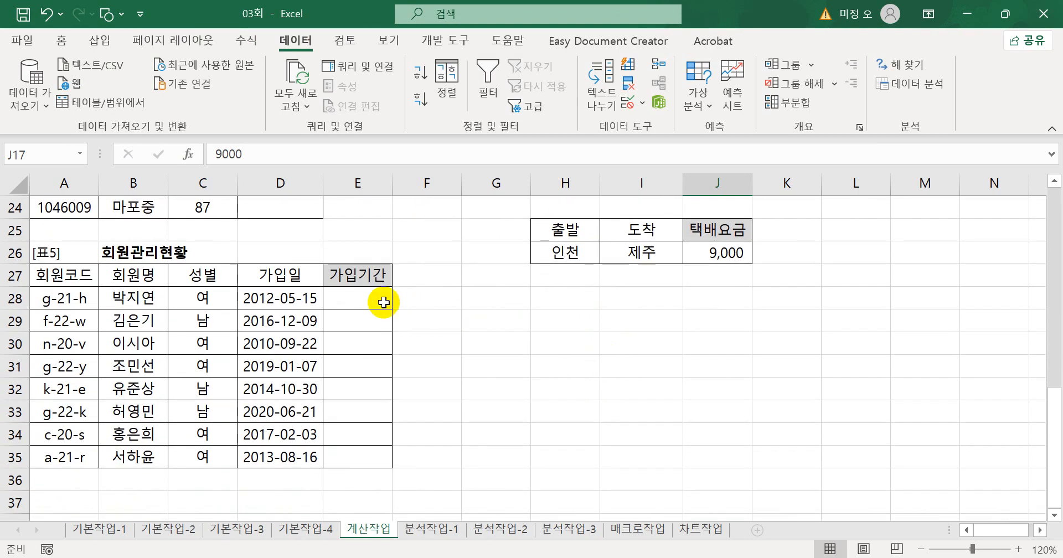
left_click(384, 302)
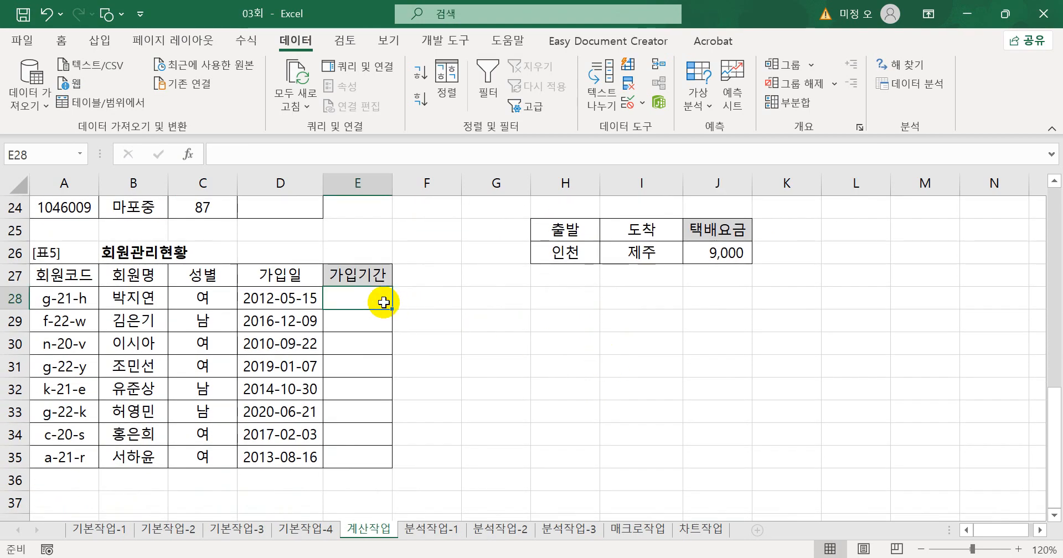
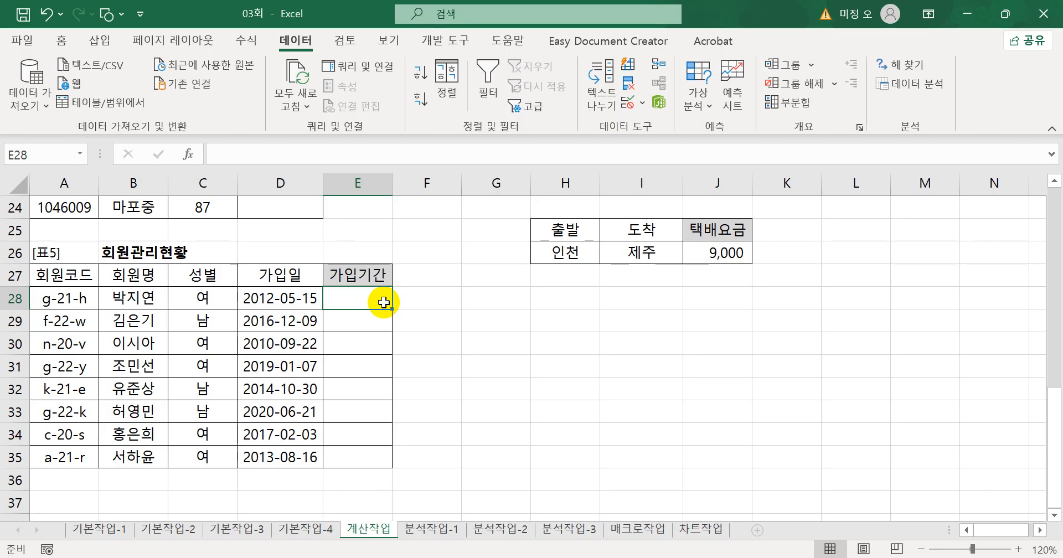
type("=")
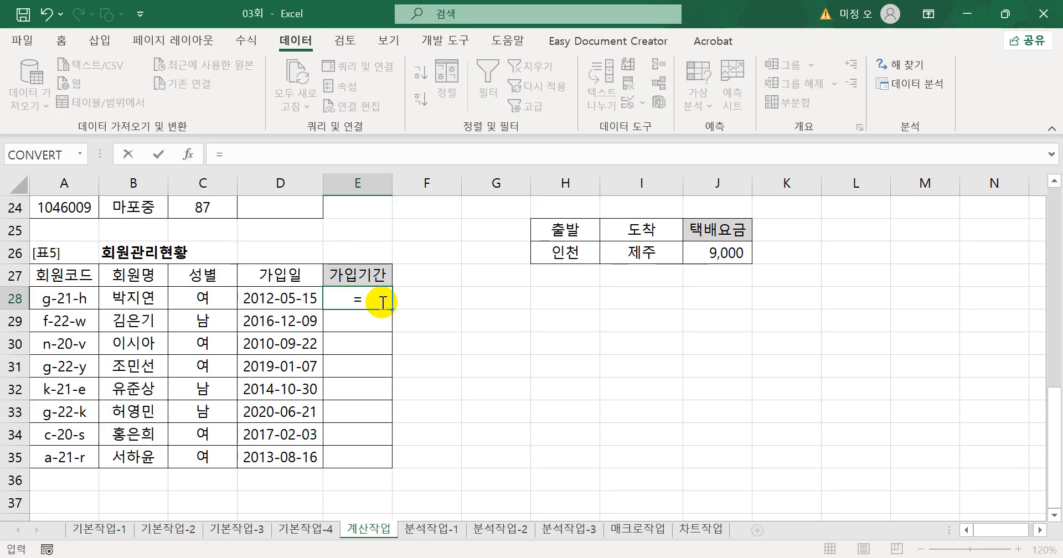
type("(200")
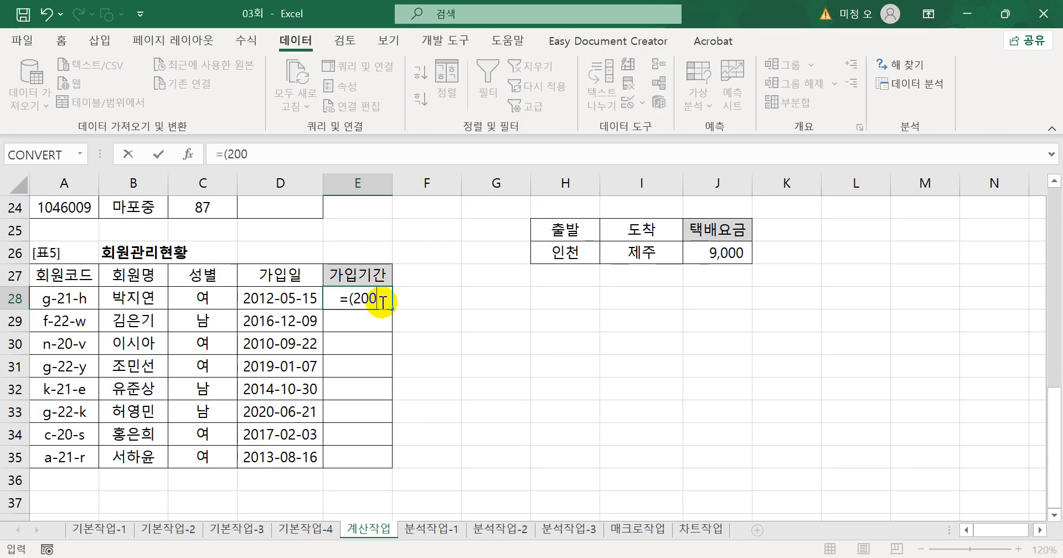
key("Escape")
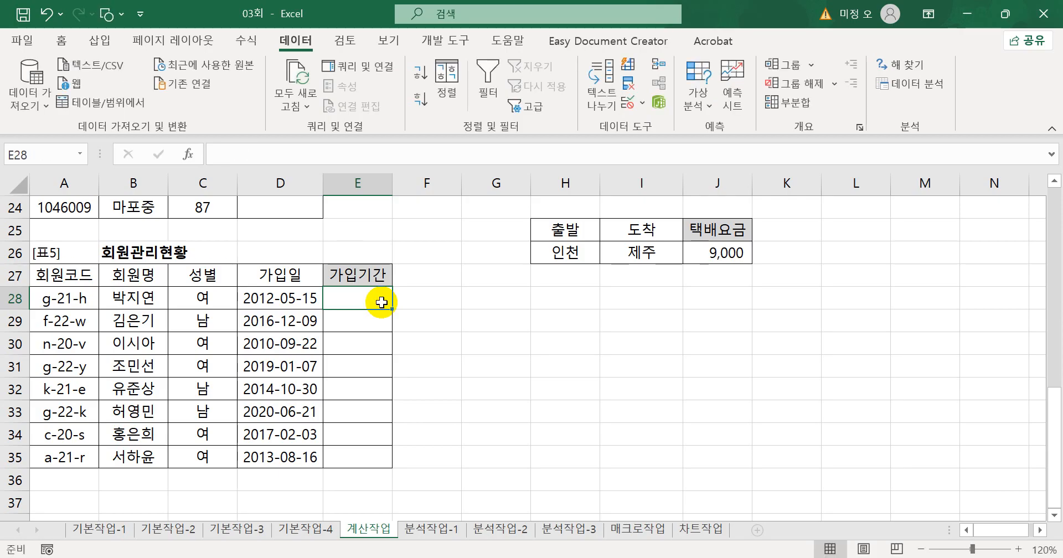
Step: Enter the formula =MID(A28,3,2) in the first 가입기간 cell, E28
type("=")
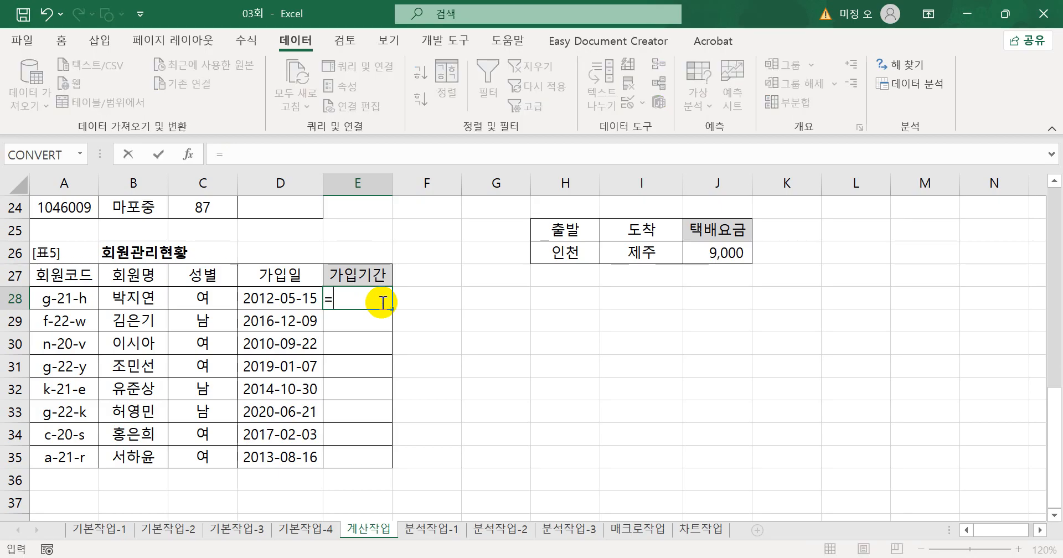
type("mi")
key("Tab")
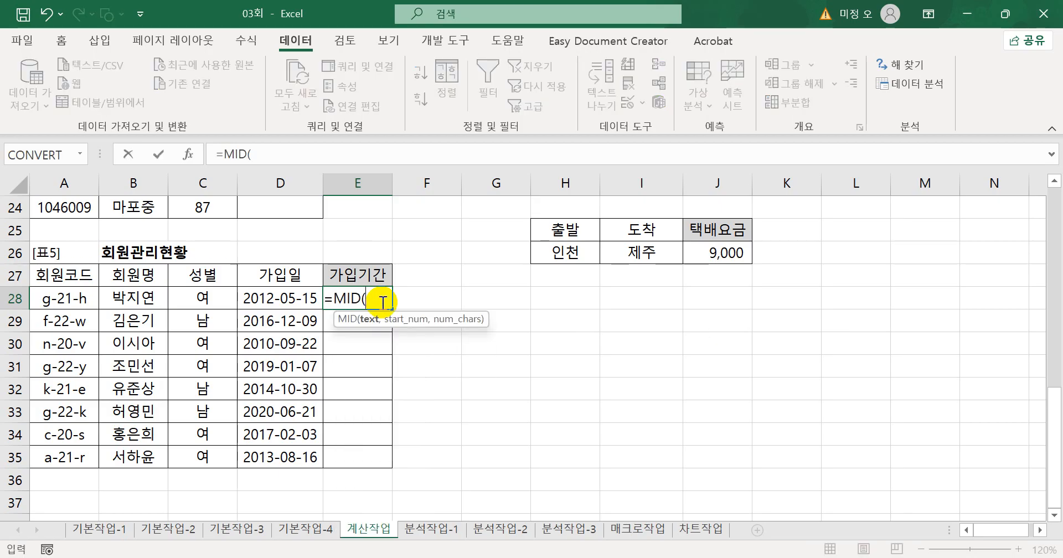
left_click(80, 299)
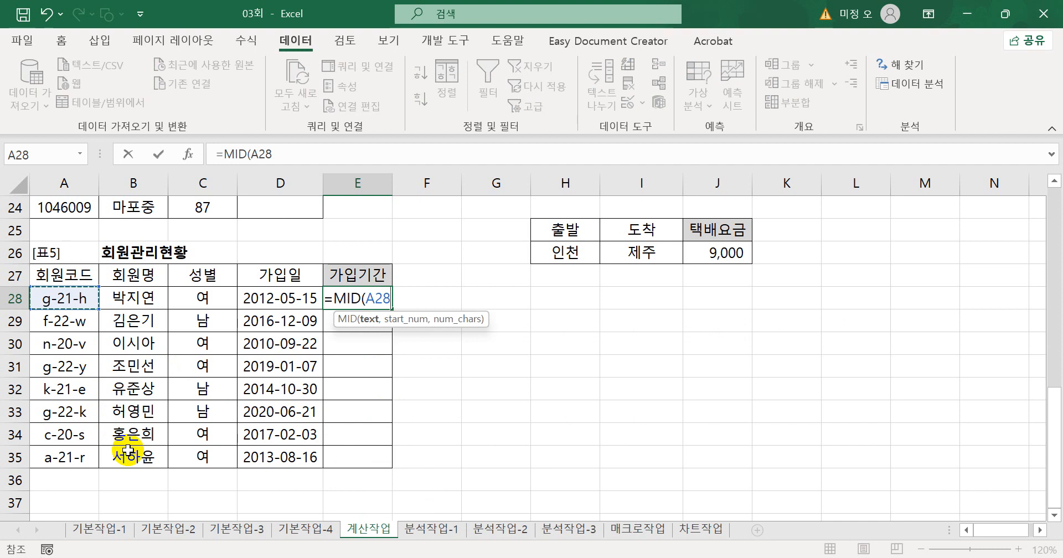
type(",")
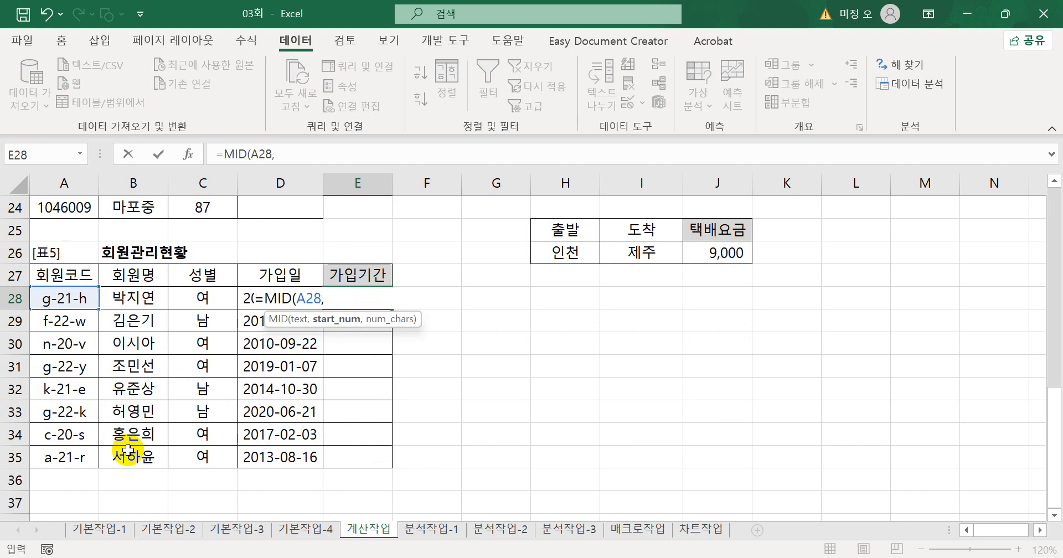
type("3")
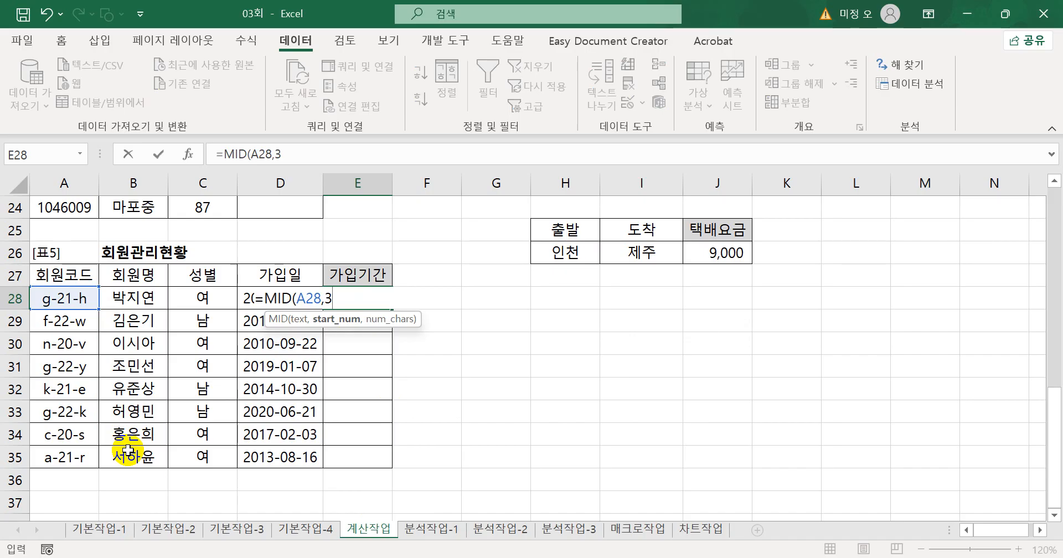
type(",")
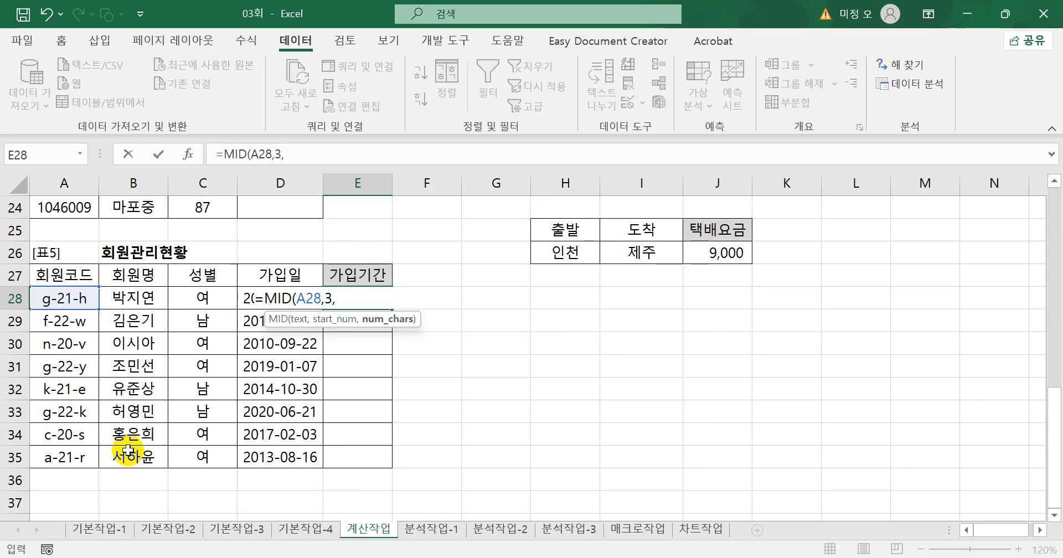
type("2)")
key("Return")
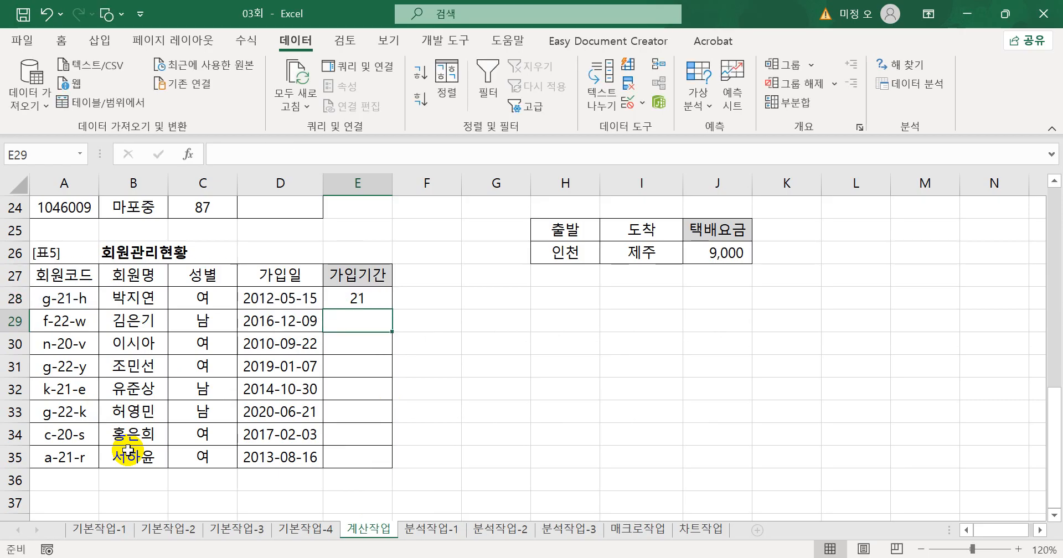
Step: Extend the E28 formula to =(2000+MID(A28,3,2)) so the code digits become a four-digit year
double_click(344, 301)
left_click(264, 299)
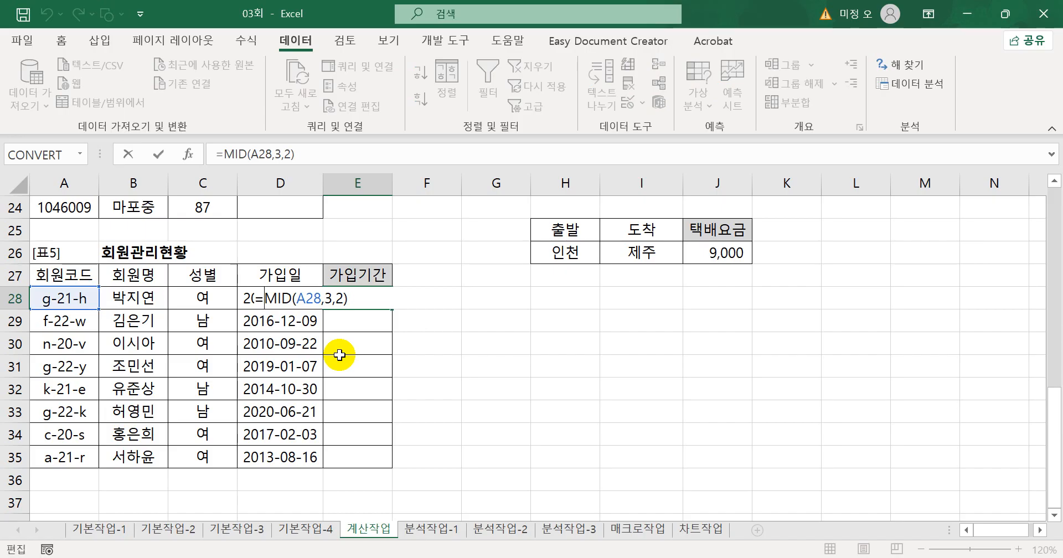
type("(2")
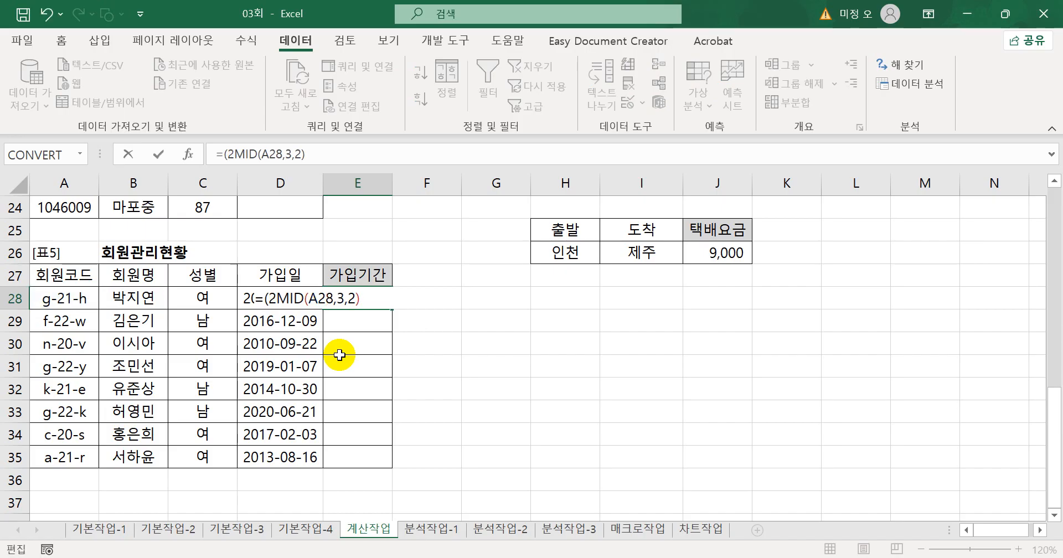
type("000")
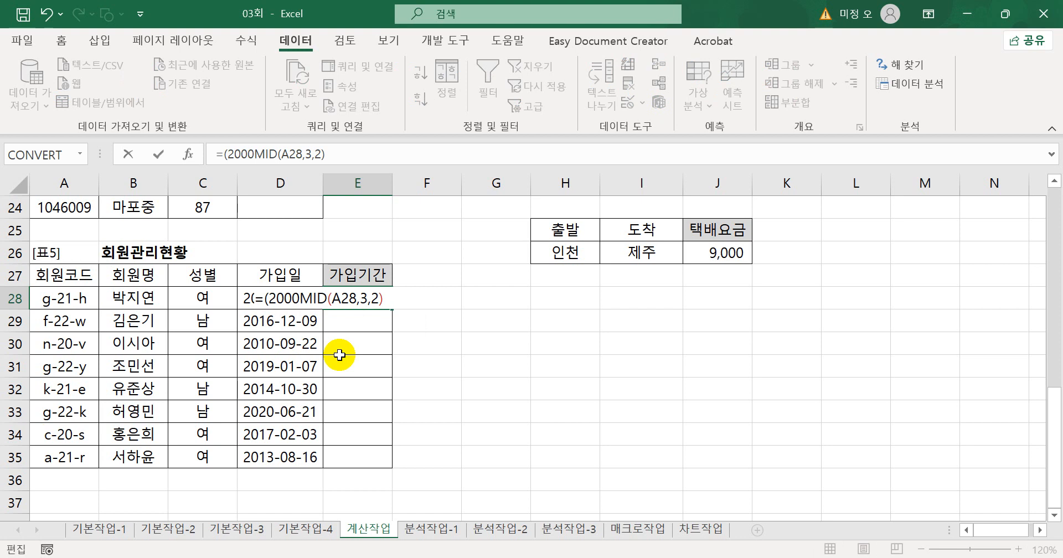
type("+")
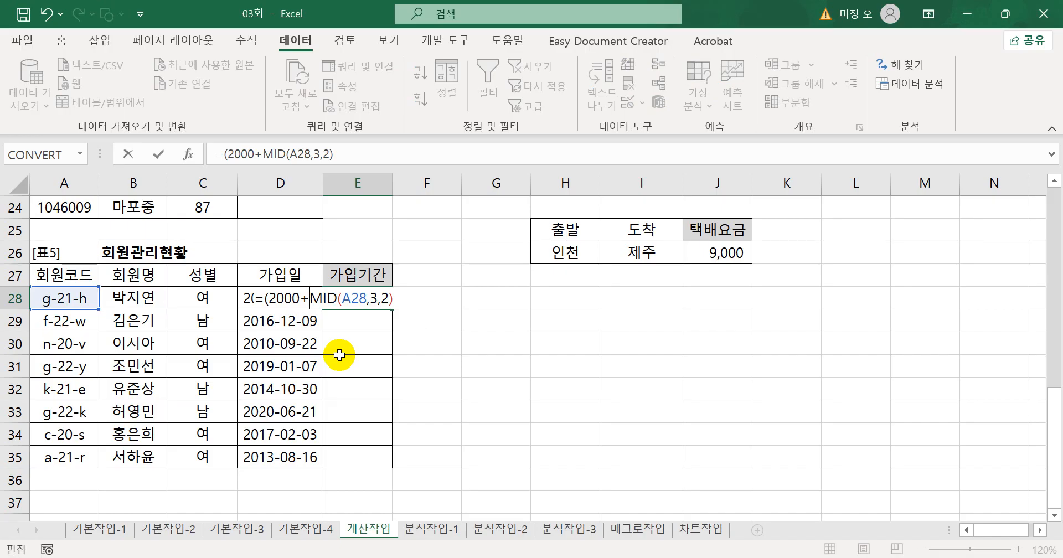
left_click(388, 299)
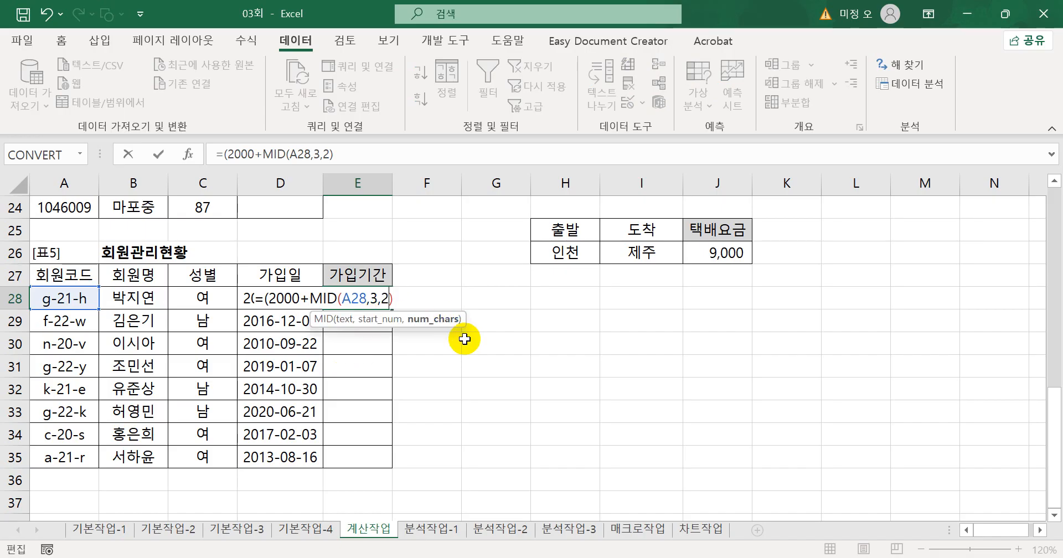
type(")")
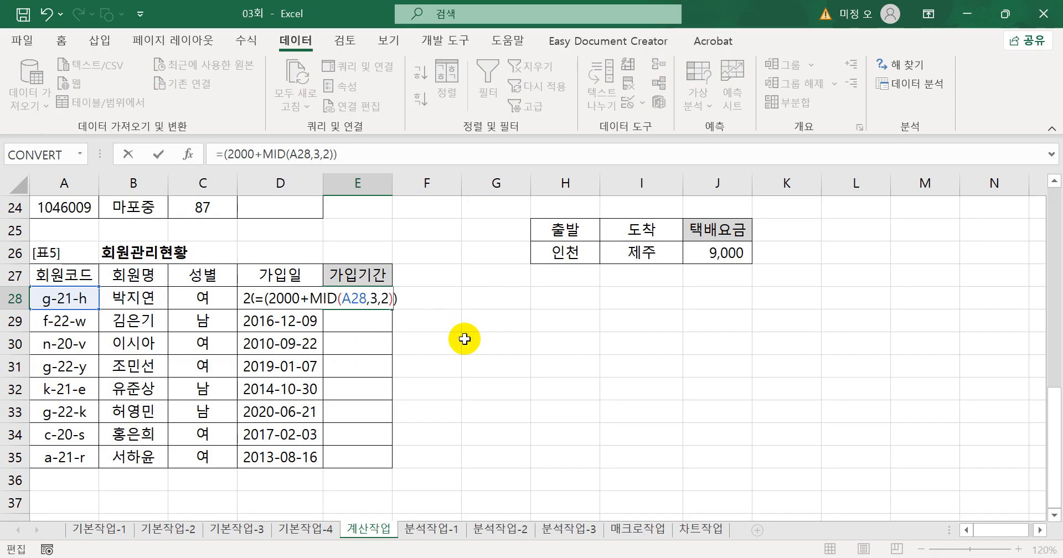
key("Return")
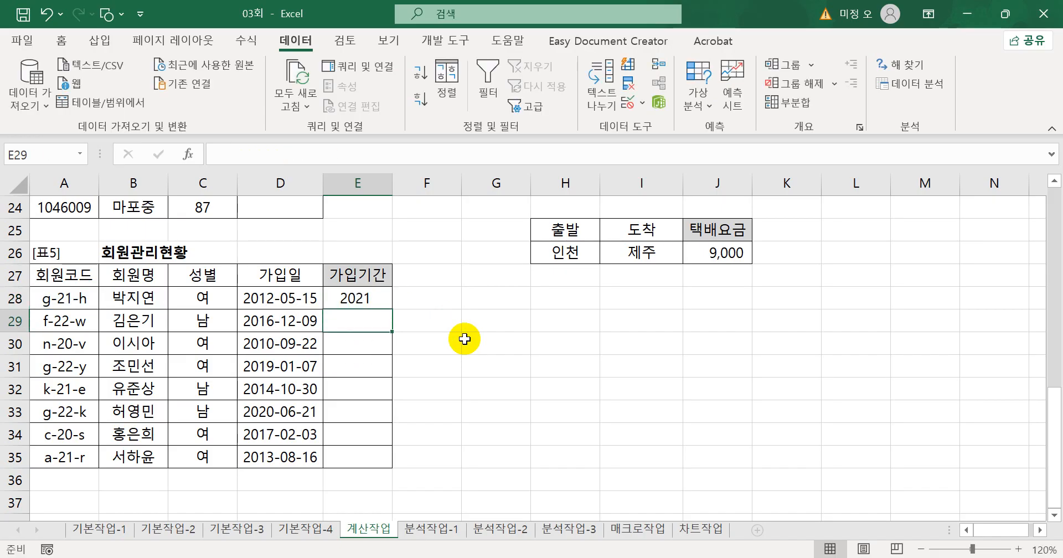
Step: Subtract YEAR(D28) at the end of the E28 formula to get =(2000+MID(A28,3,2))-YEAR(D28)
left_click(368, 296)
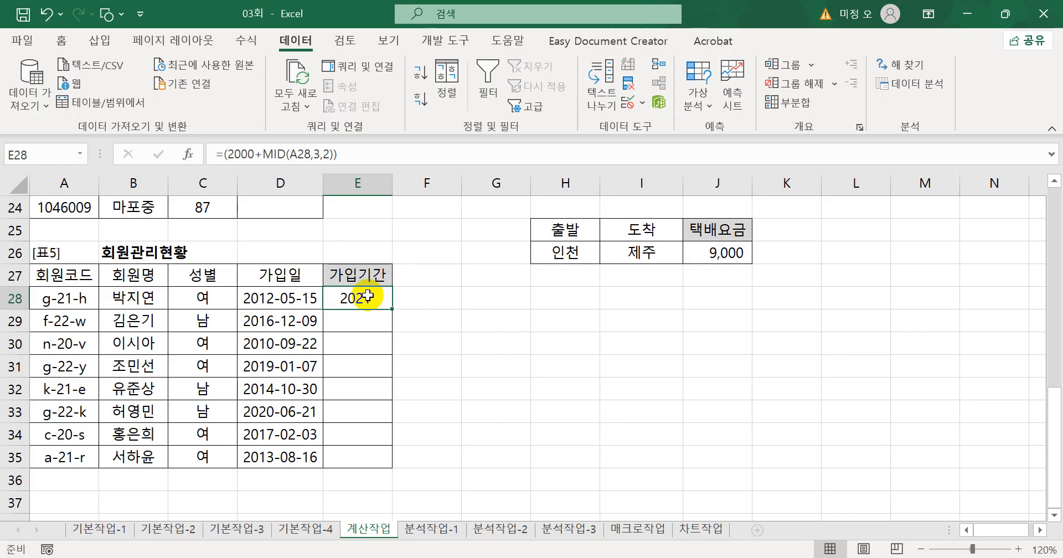
left_click(412, 155)
type("-y")
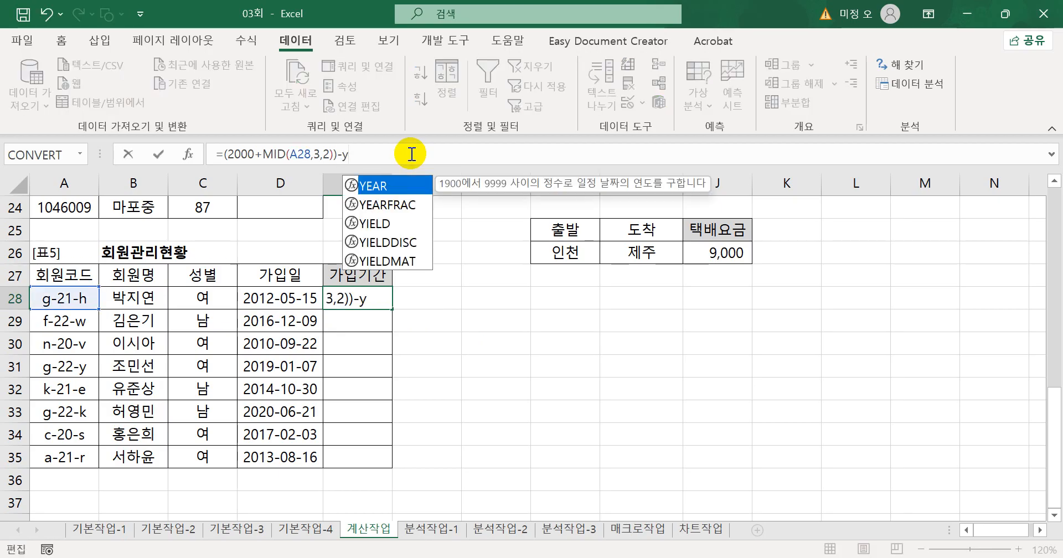
key("Tab")
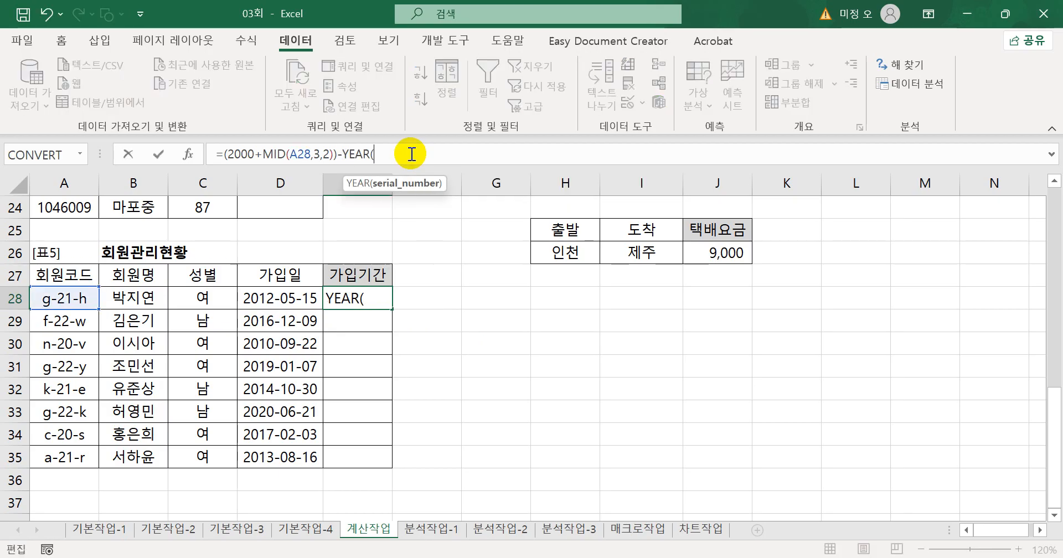
left_click(298, 294)
type(")")
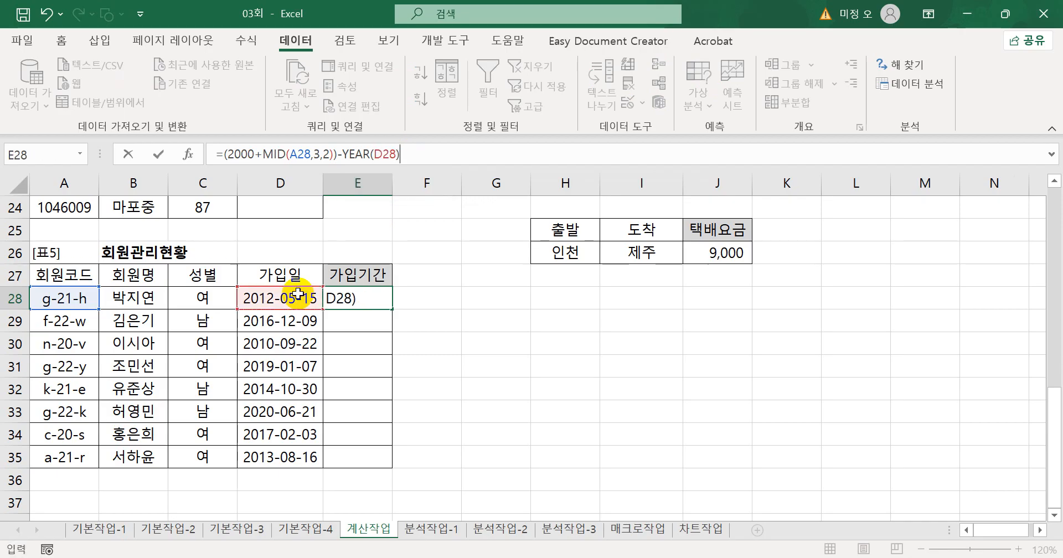
key("Return")
Step: Fill the 가입기간 formula from E28 down to E35, undoing any fill that runs past the table
left_click(362, 299)
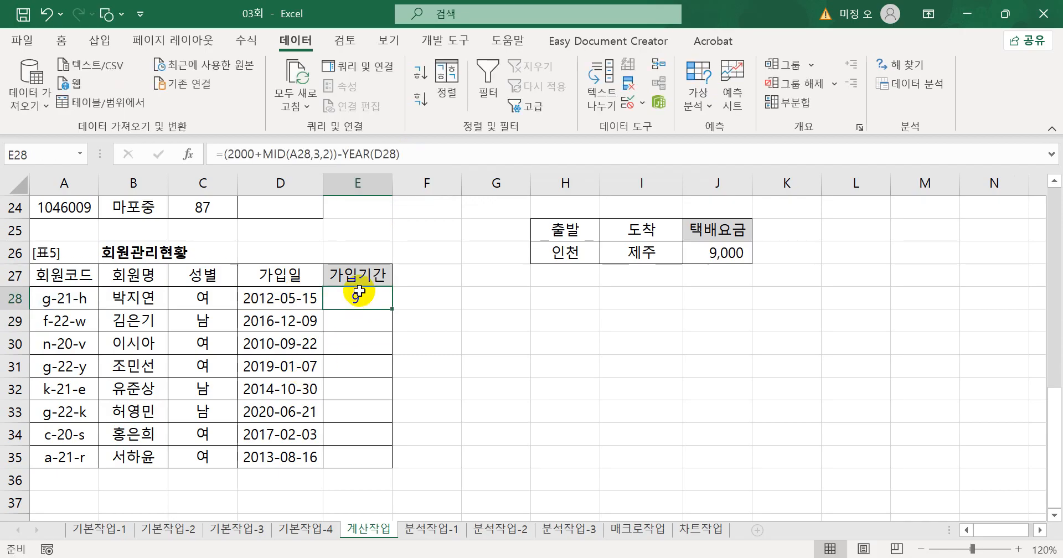
left_click_drag(391, 308, 378, 477)
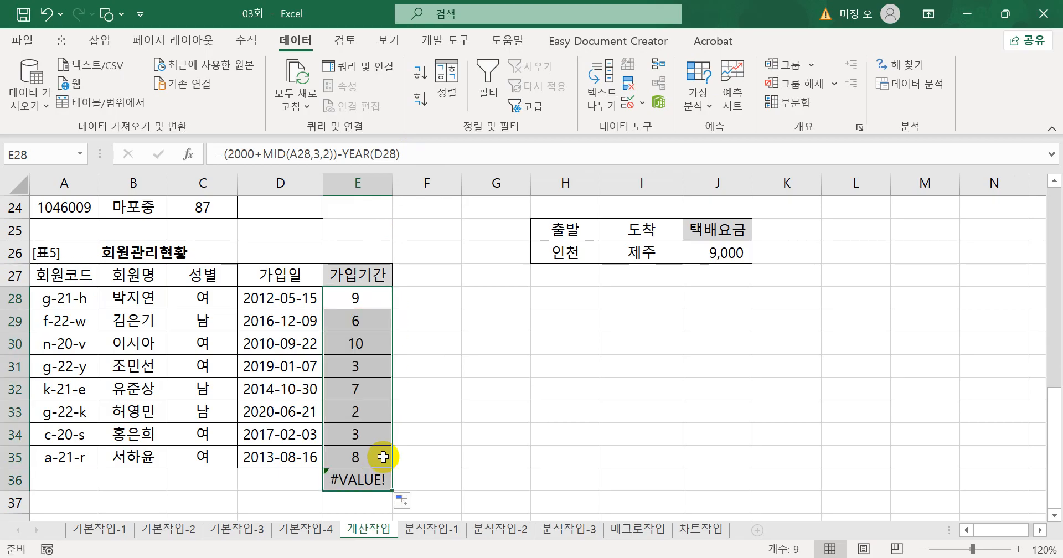
key("ctrl+z")
left_click_drag(392, 312, 387, 467)
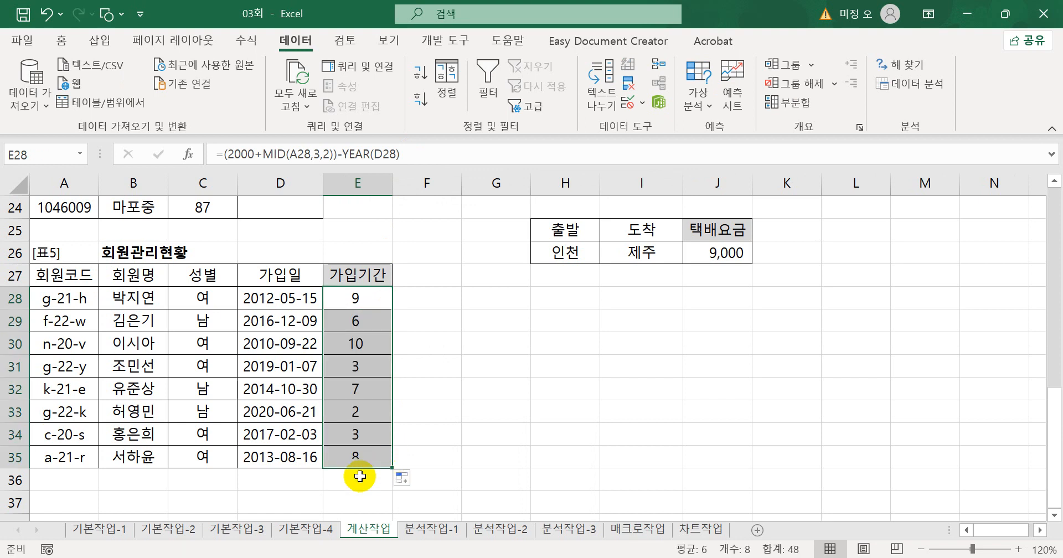
Step: Copy the E28 formula, switch to Notepad and paste it on a new line as item 5
left_click_drag(434, 161, 190, 166)
key("ctrl+c")
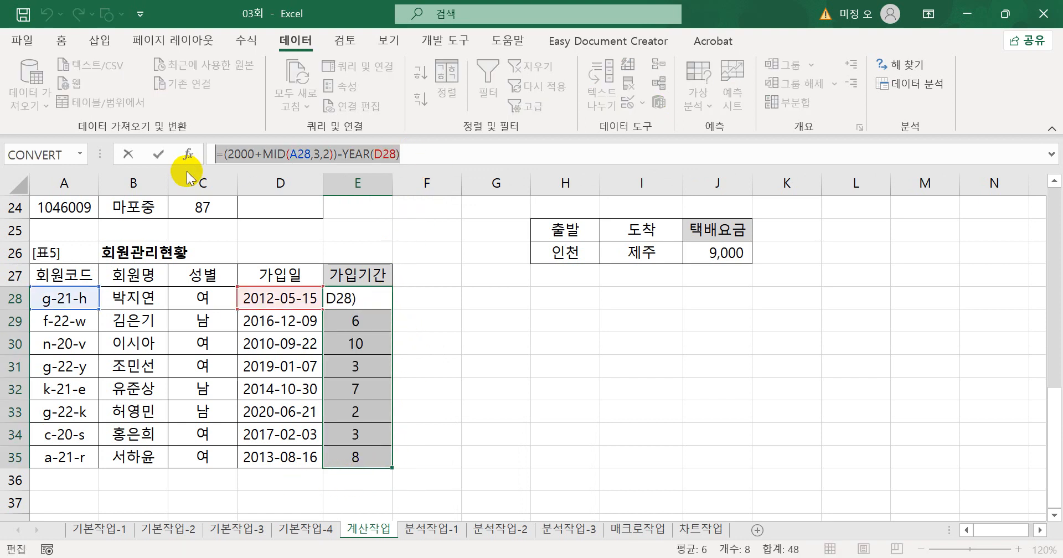
left_click(393, 557)
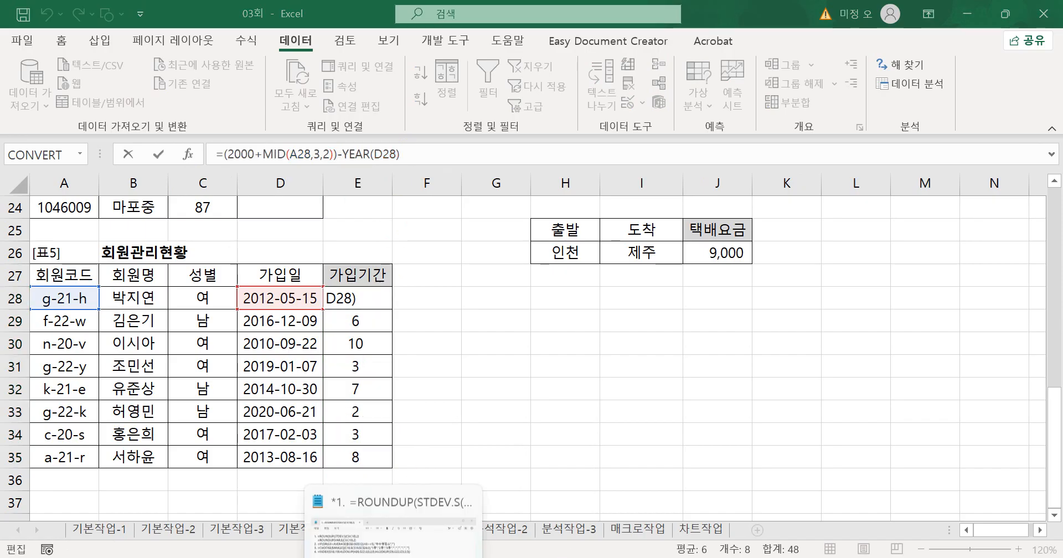
key("Return")
type("5.")
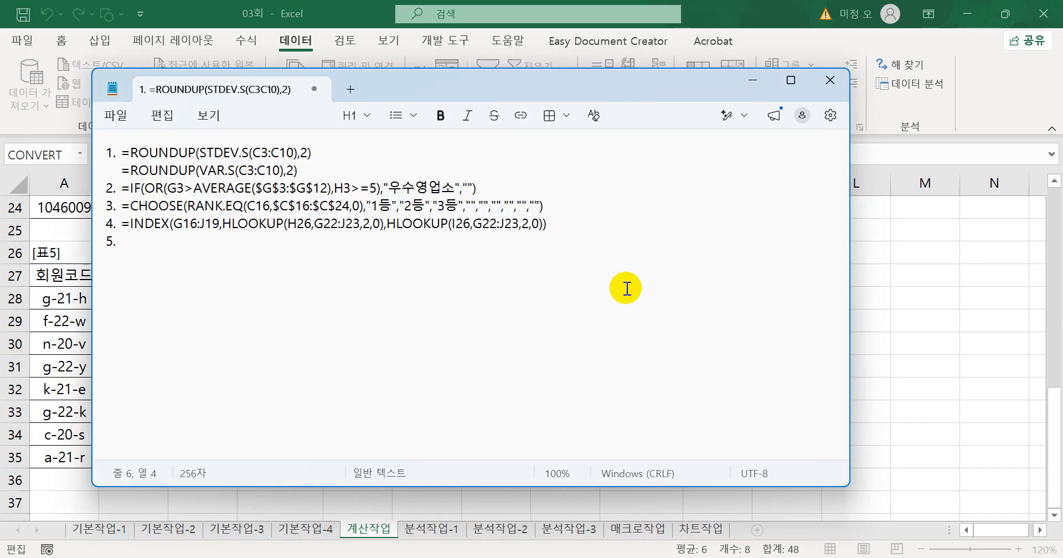
key("ctrl+v")
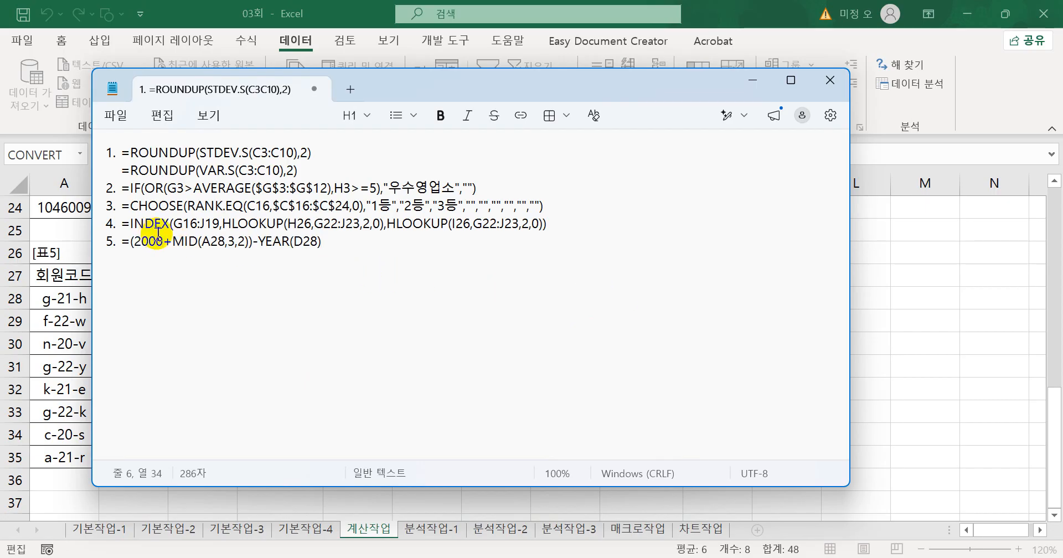
Step: Examine the MID(A28,3,2), 2000+MID and YEAR(D28) parts of formula 5 in the notes
left_click_drag(173, 241, 246, 241)
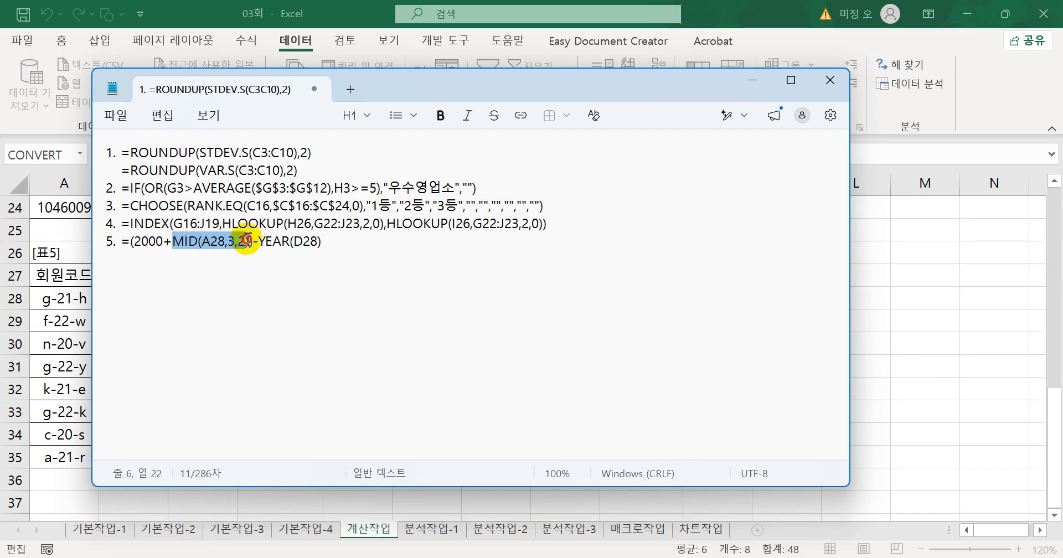
left_click_drag(135, 241, 249, 241)
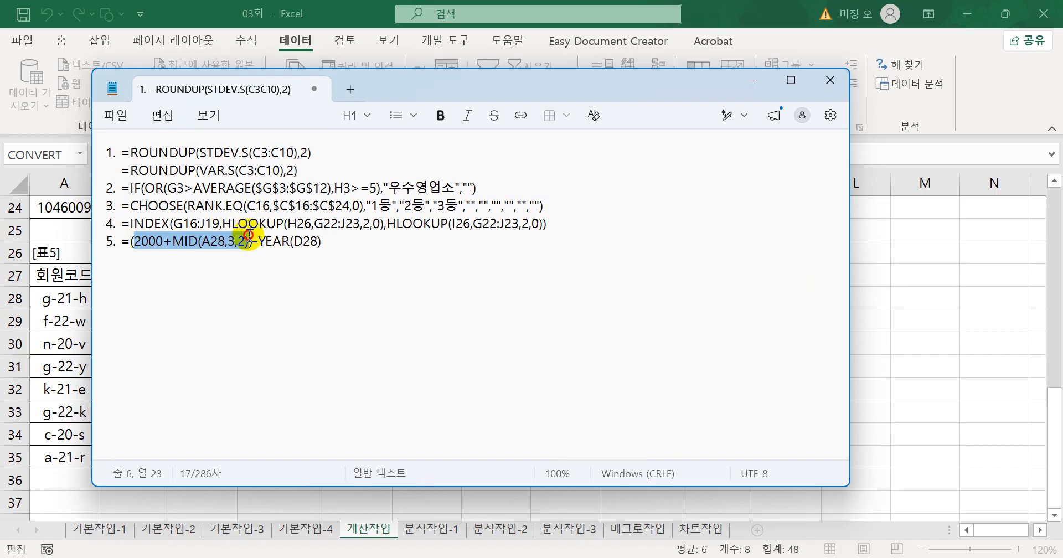
left_click_drag(332, 242, 259, 240)
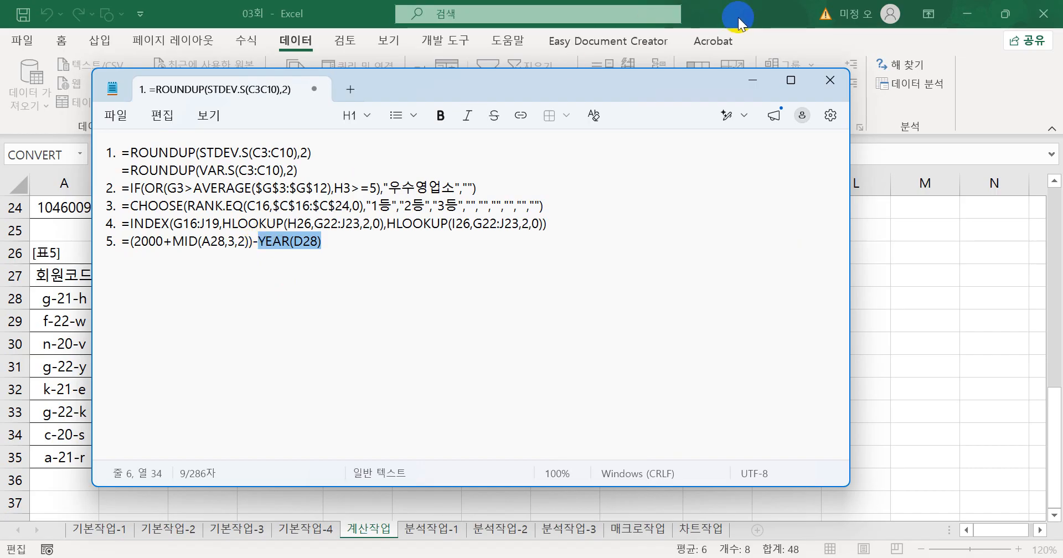
left_click(726, 270)
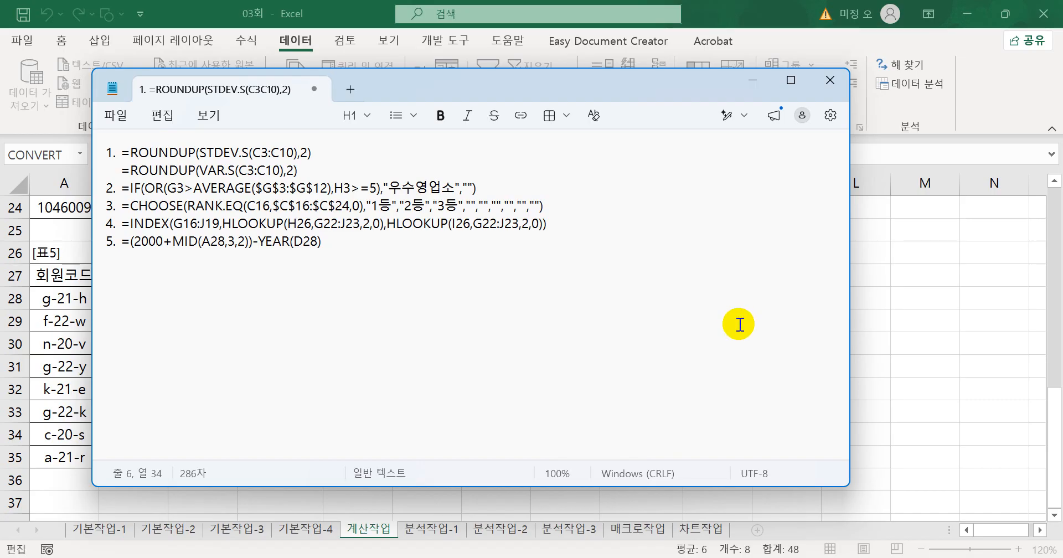
left_click(428, 531)
left_click(429, 532)
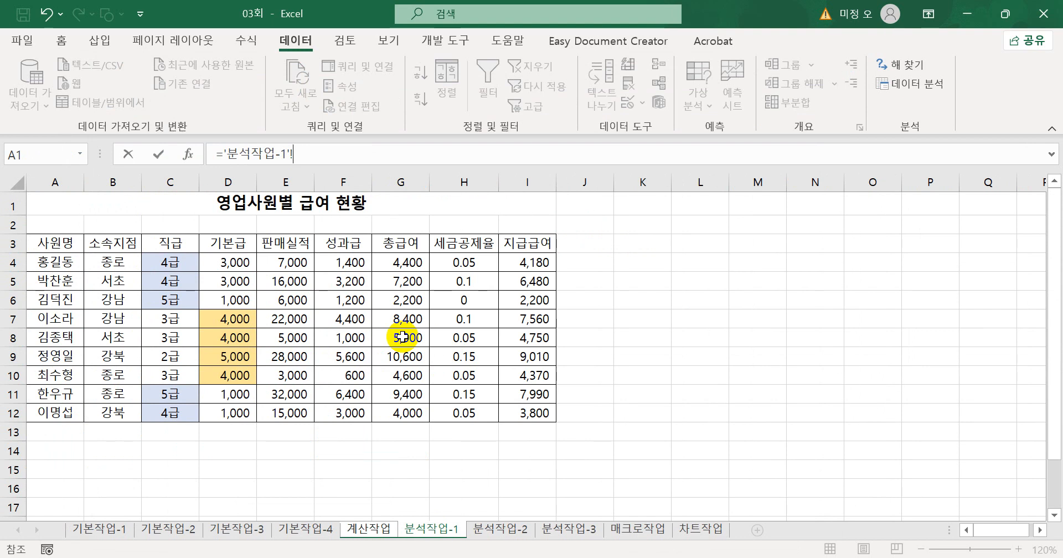
left_click(463, 336)
left_click(354, 320)
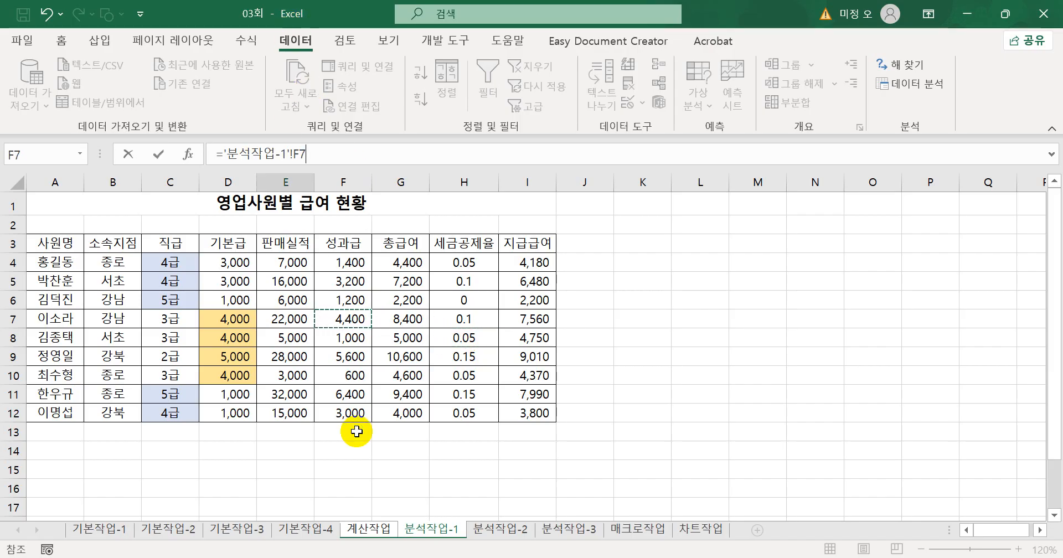
key("Escape")
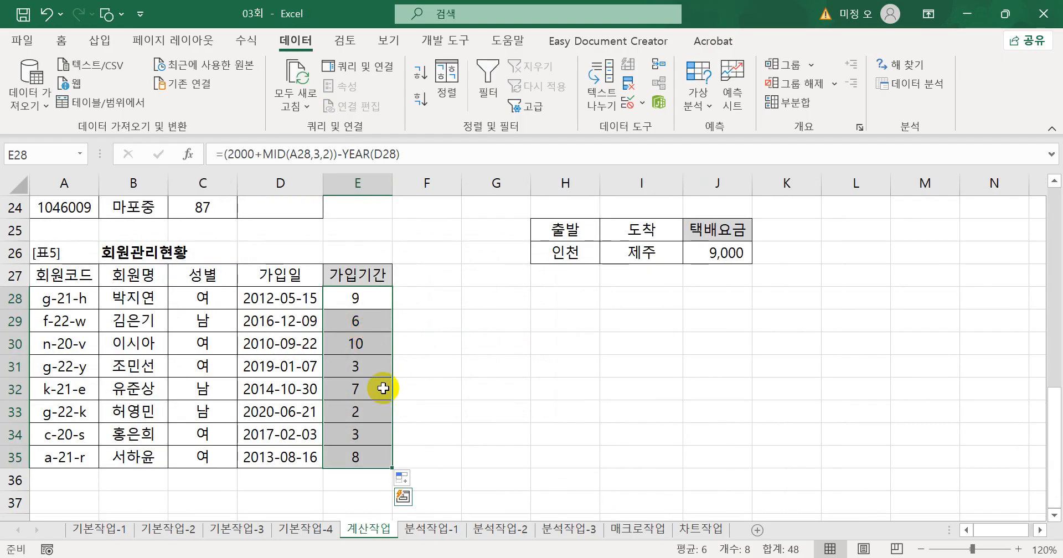
Step: On the 분석작업-1 sheet, set up a sort of the salary table by 소속지점 using a custom list order
left_click(441, 532)
left_click(409, 280)
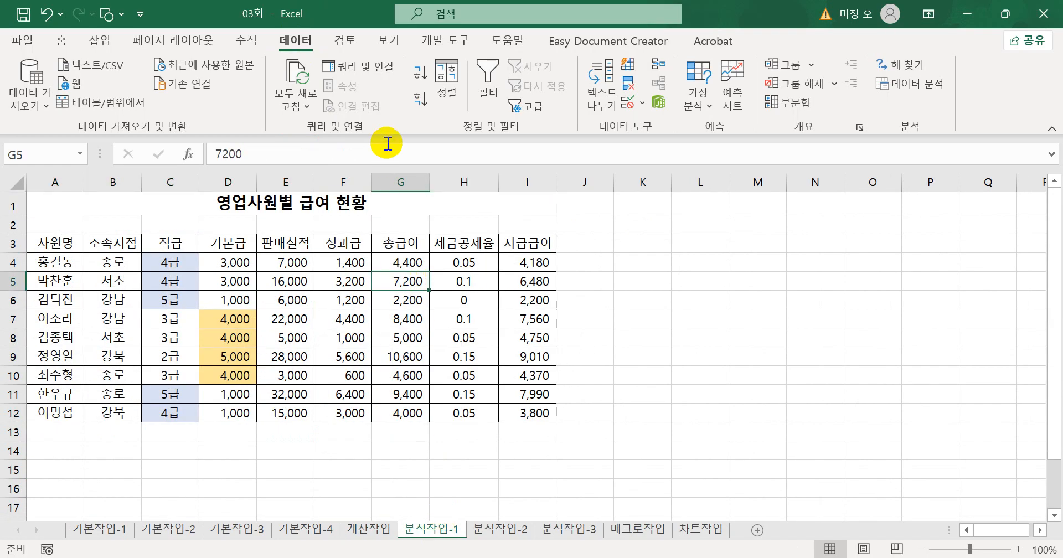
left_click(449, 91)
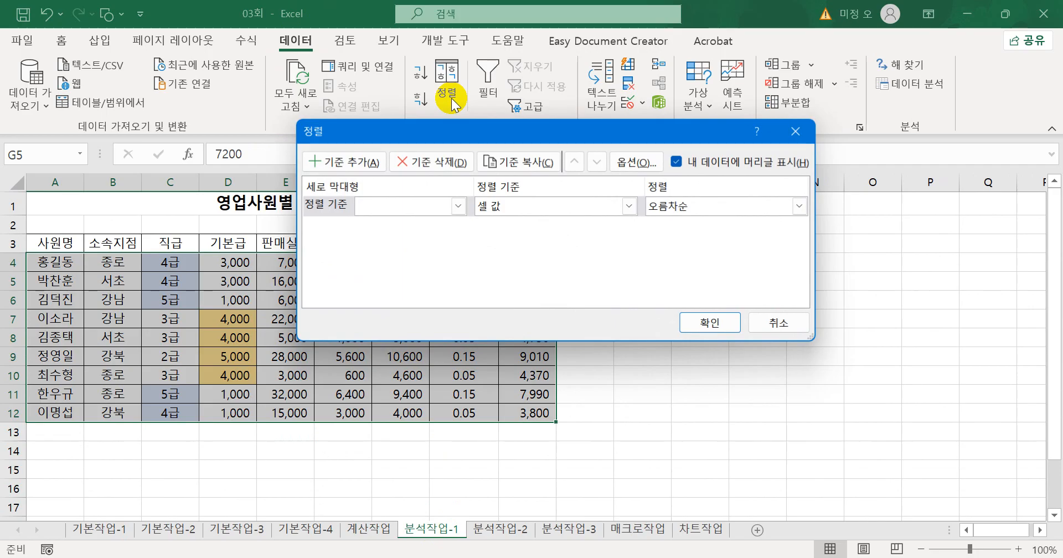
left_click(457, 206)
left_click(446, 245)
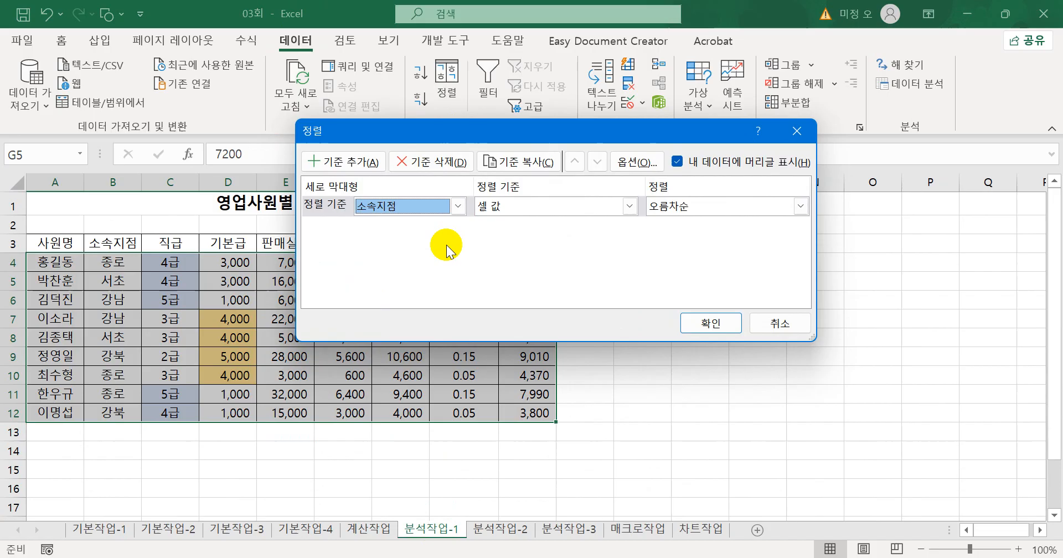
left_click(763, 206)
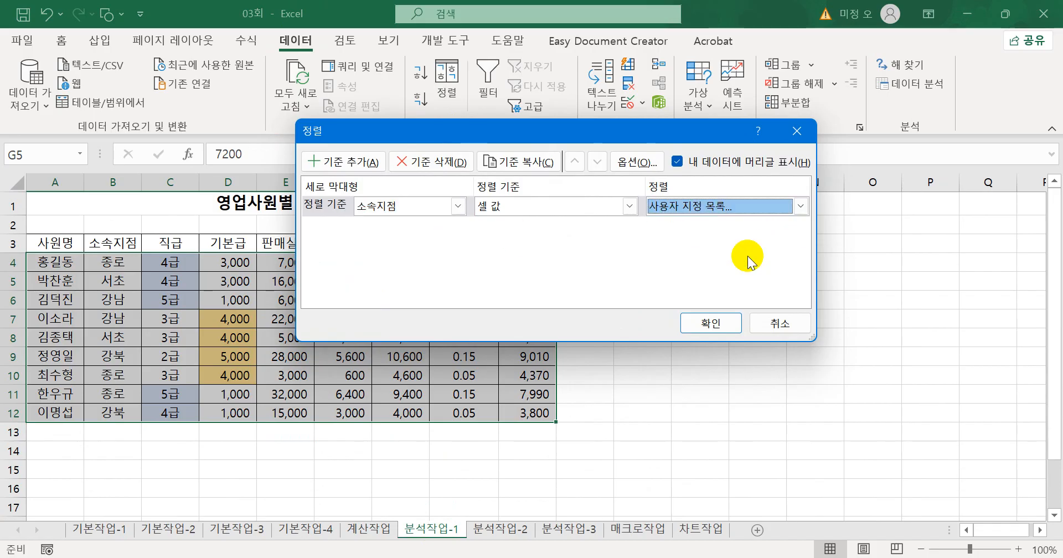
left_click(748, 261)
Step: Add the custom list 서초, 종로, 강남, 강북 and use it as the 소속지점 sort order
left_click(530, 125)
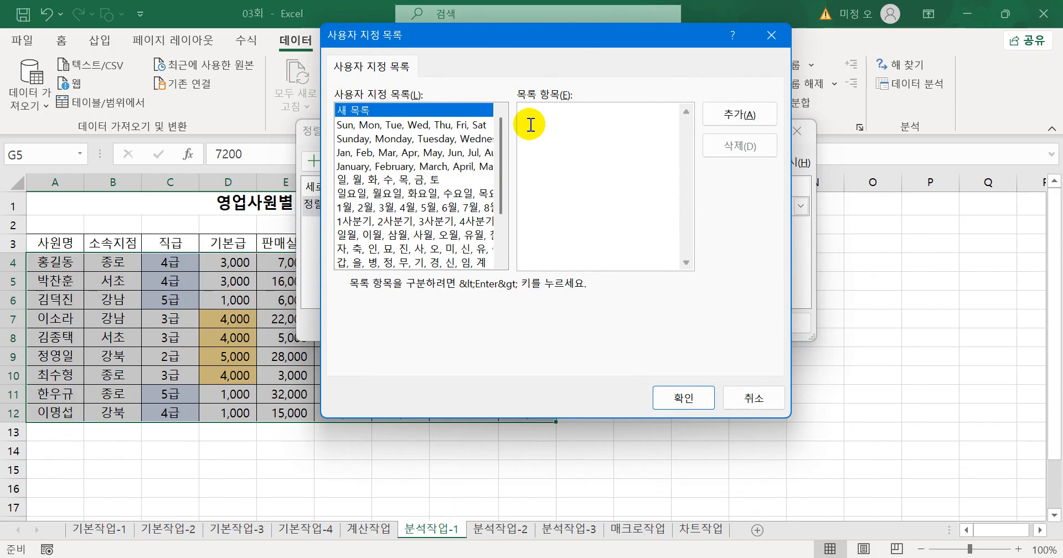
type("서초 ")
type("종로")
key("Return")
type("강남")
key("Return")
type("가ㅇ부")
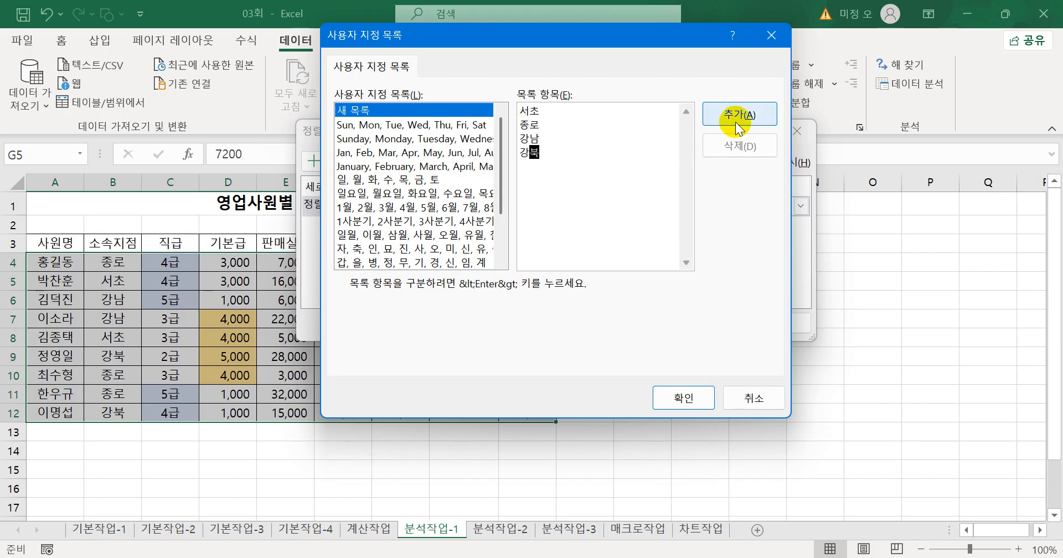
left_click(738, 118)
left_click(684, 398)
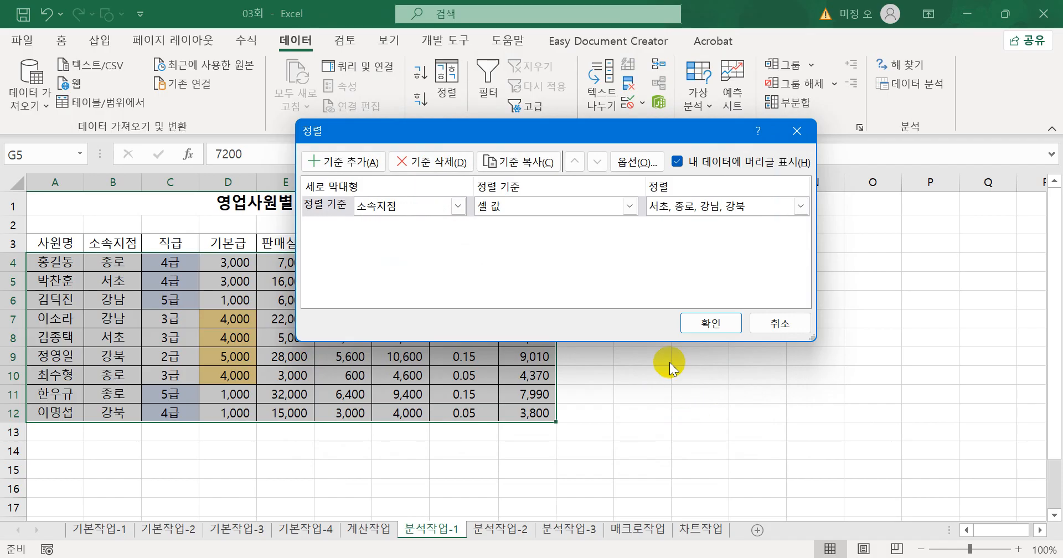
Step: Add a second sort level on 직급 by cell color RGB(217, 225, 242) shown on top, apply the sort and check the rows
left_click(332, 162)
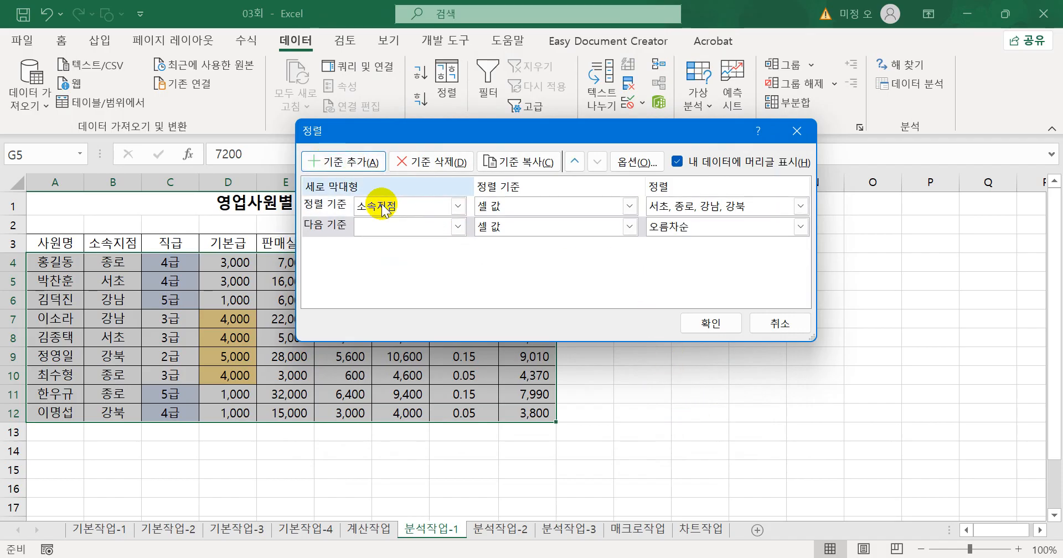
left_click(458, 227)
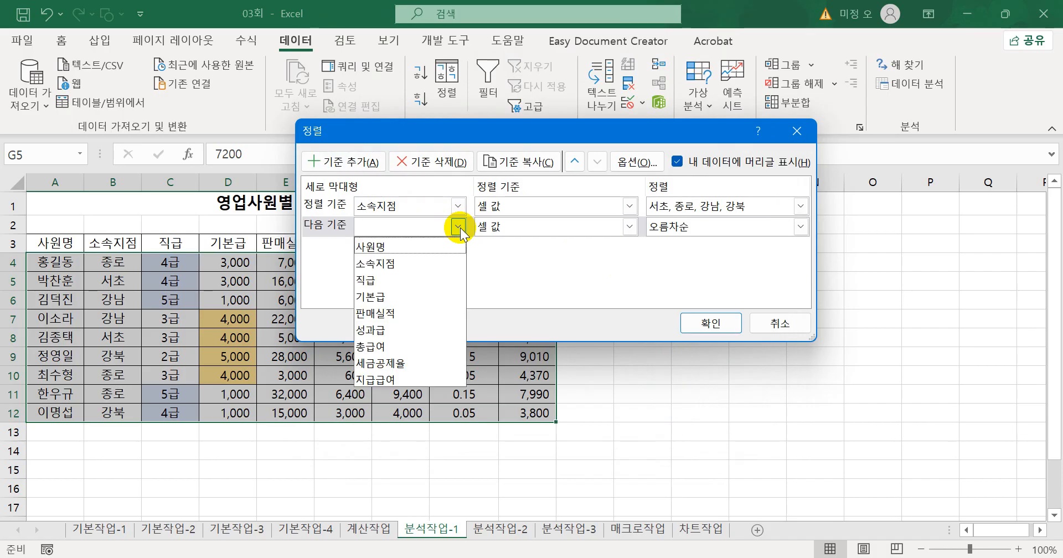
left_click(430, 281)
left_click(597, 228)
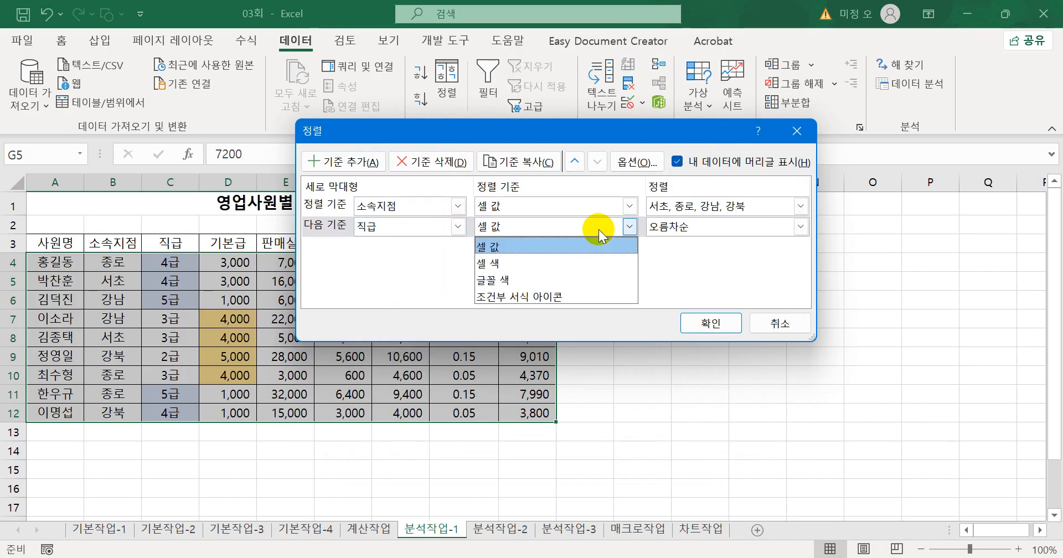
left_click(595, 263)
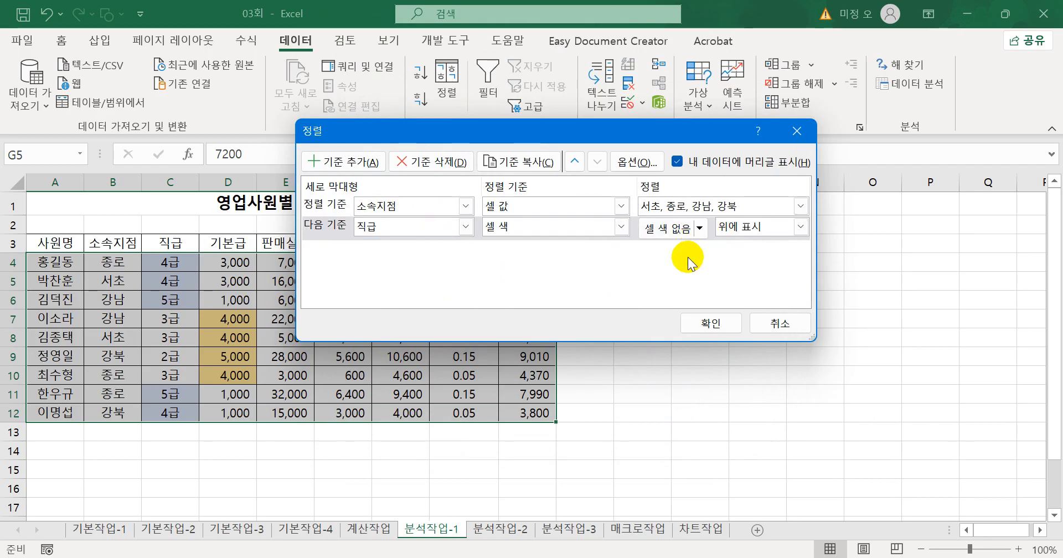
left_click(699, 228)
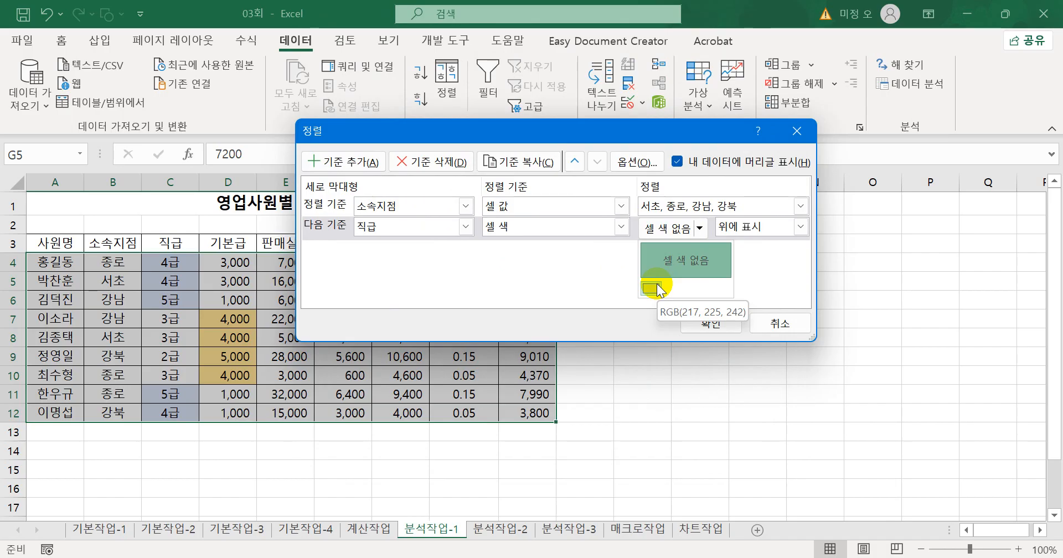
left_click(654, 288)
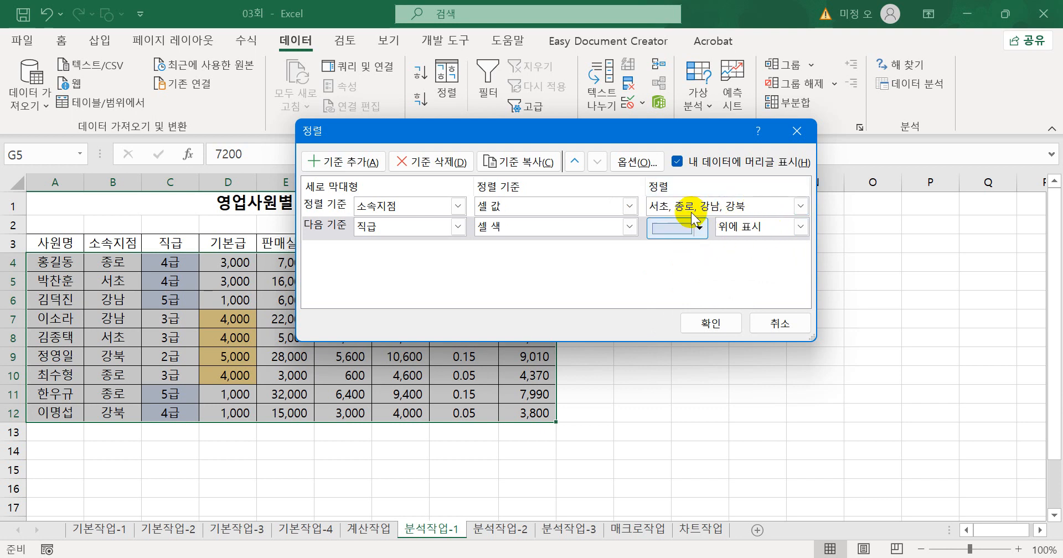
left_click(703, 325)
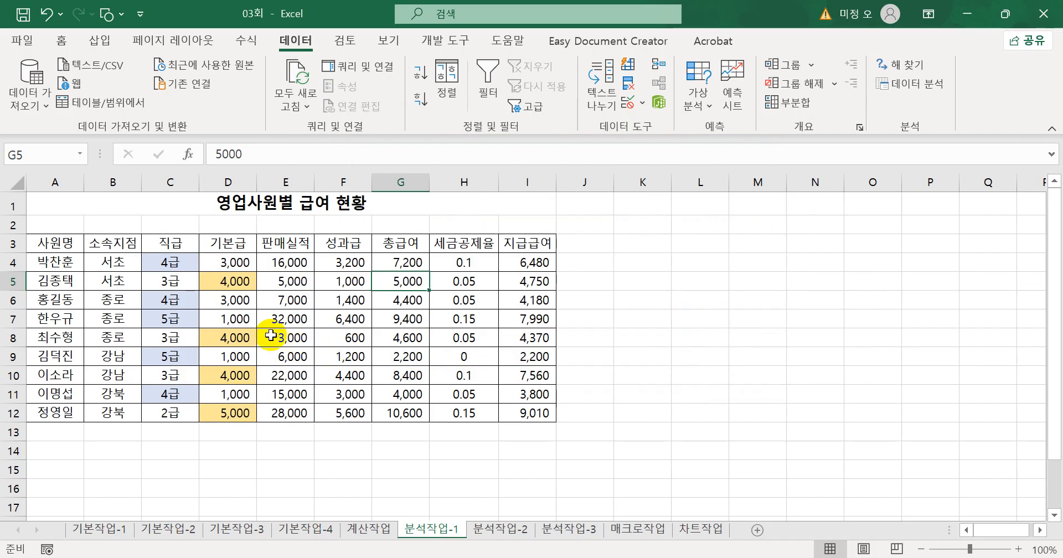
left_click_drag(114, 260, 186, 278)
left_click_drag(108, 302, 172, 340)
left_click(324, 401)
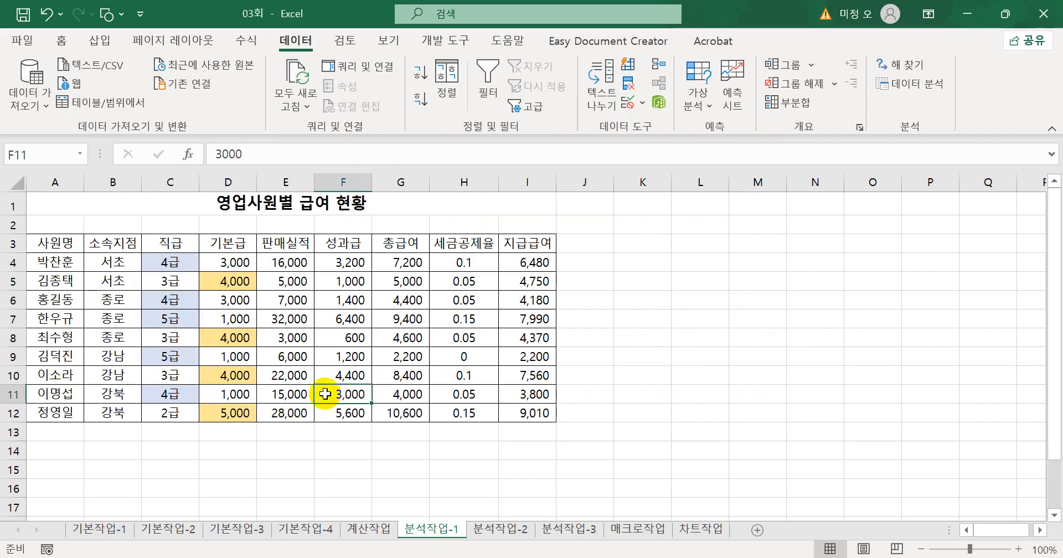
Step: On the 분석작업-2 sheet, create a pivot table from A3:I13, placed at cell A17 of the existing worksheet
left_click(471, 529)
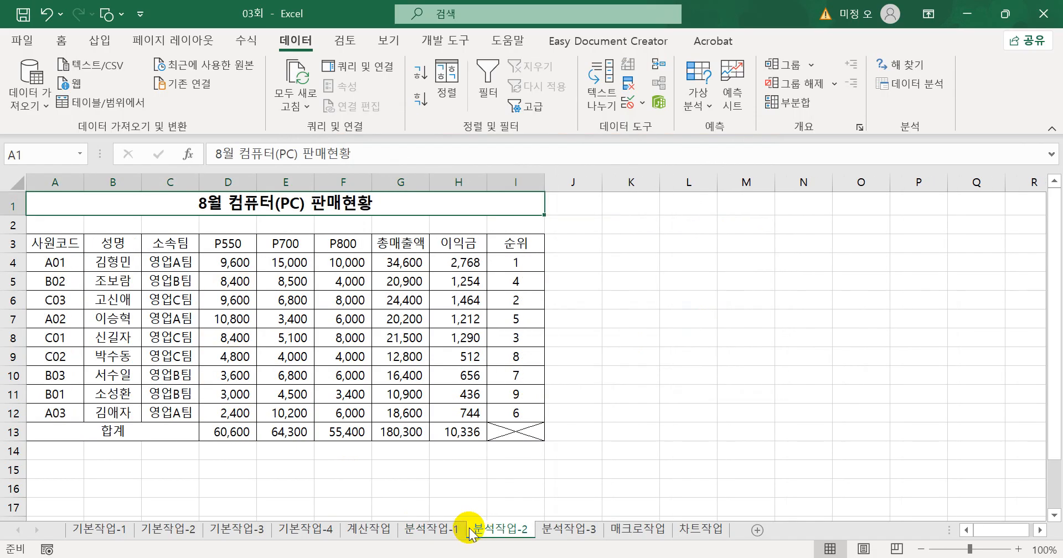
left_click(417, 350)
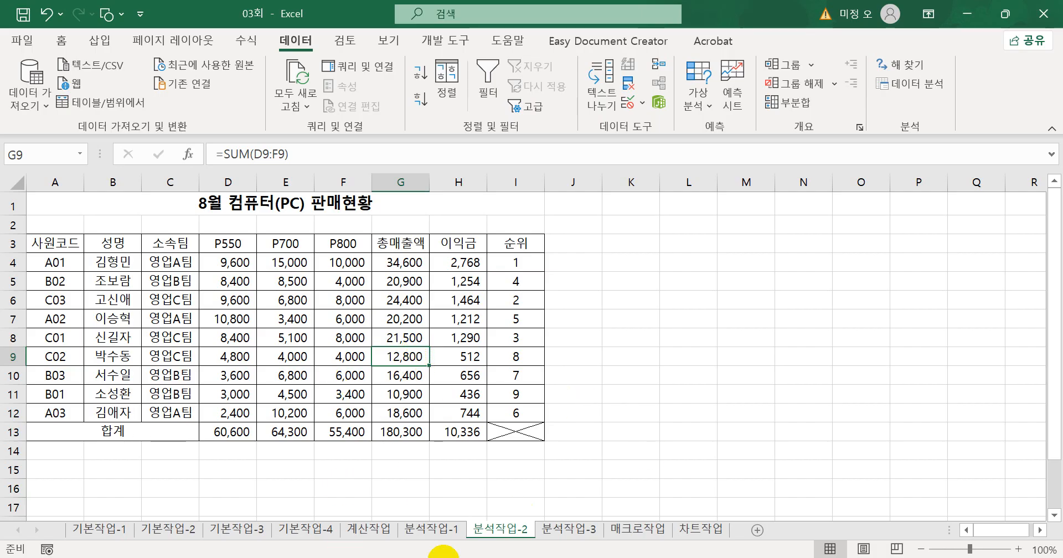
left_click(126, 433)
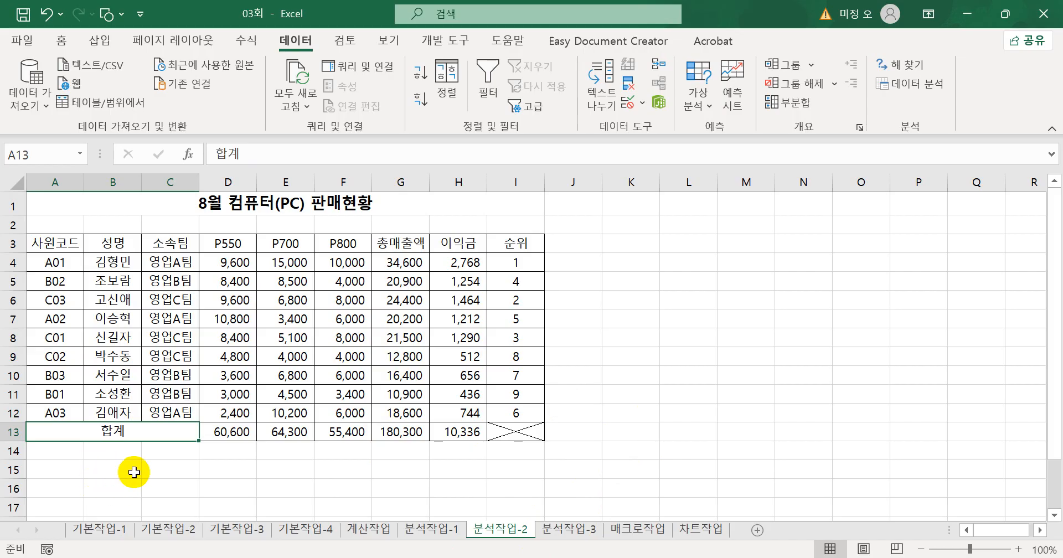
left_click(280, 319)
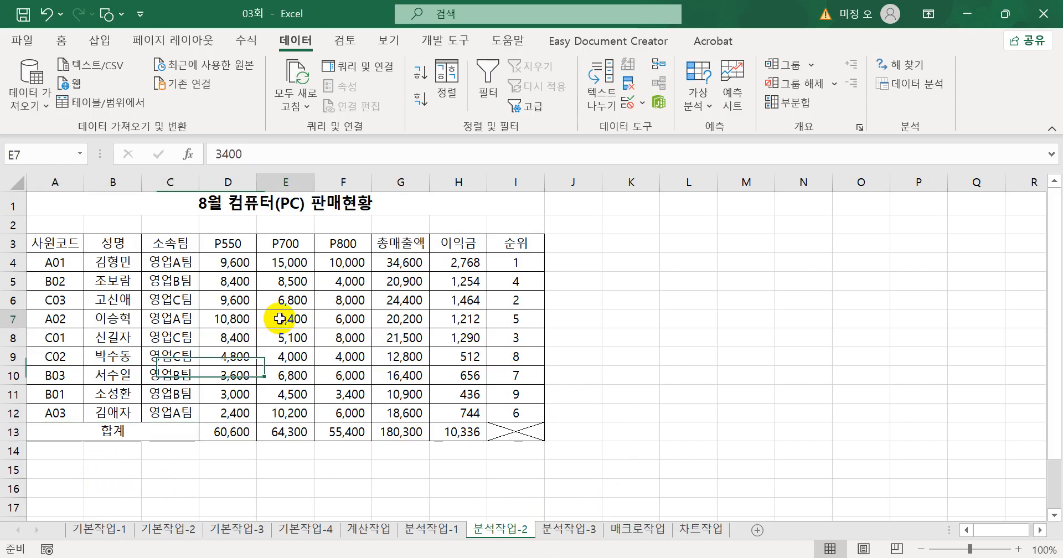
left_click(101, 41)
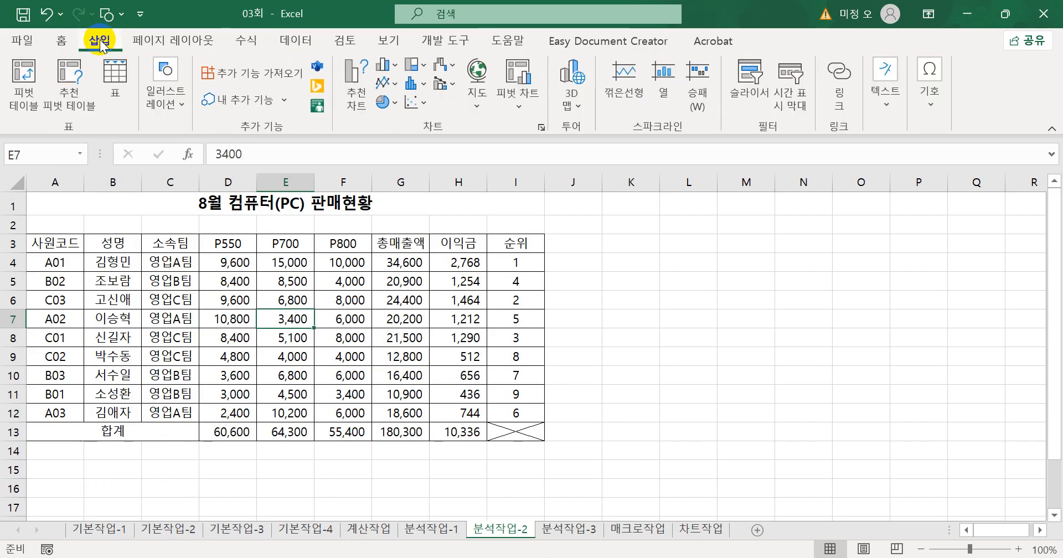
left_click(24, 77)
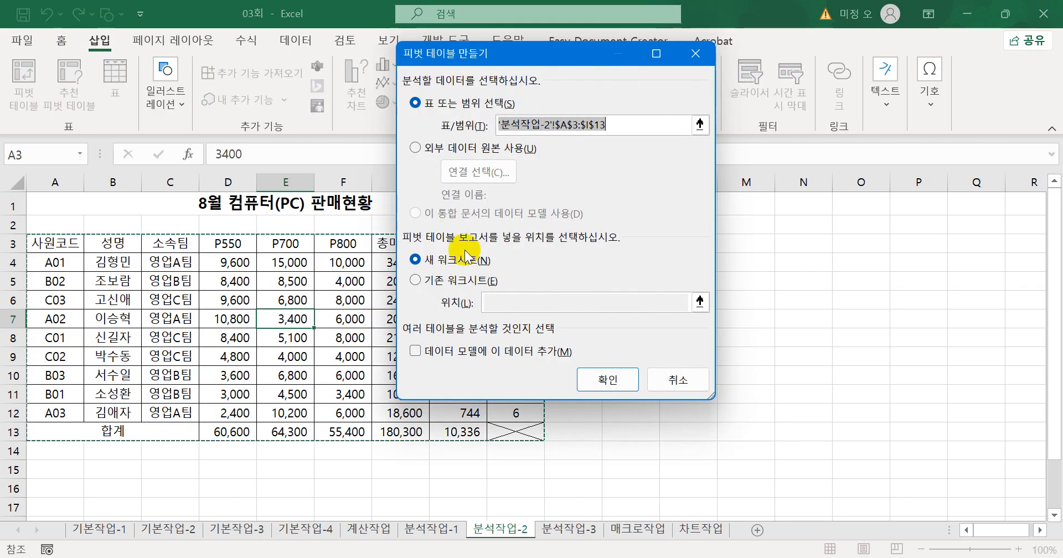
left_click(462, 280)
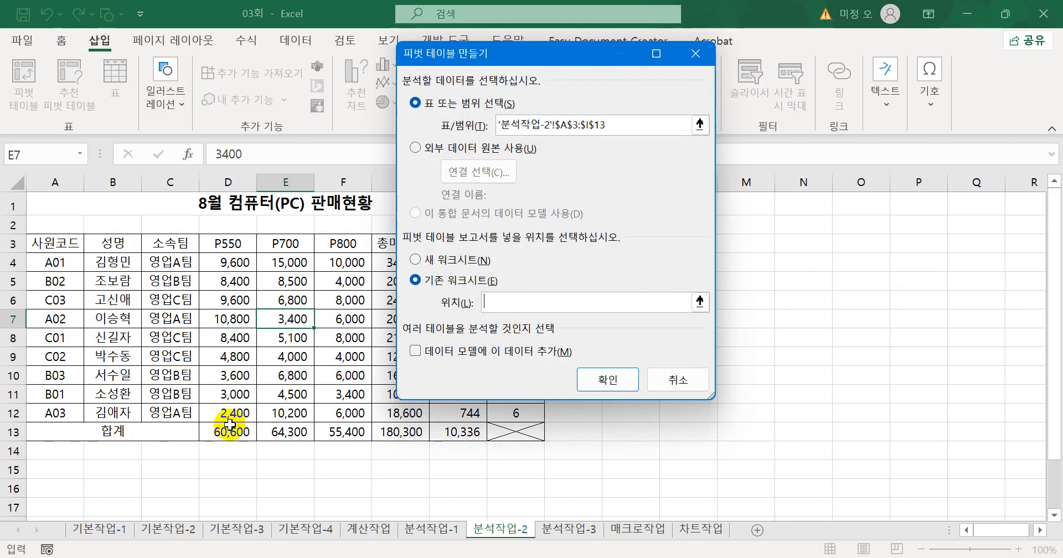
scroll(229, 425, "down", 2)
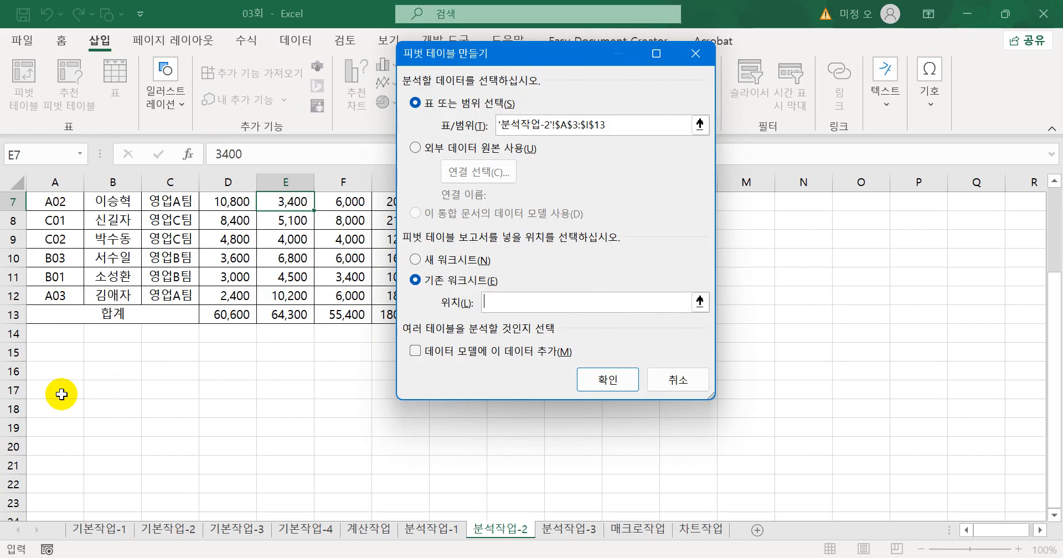
left_click(61, 395)
left_click(603, 388)
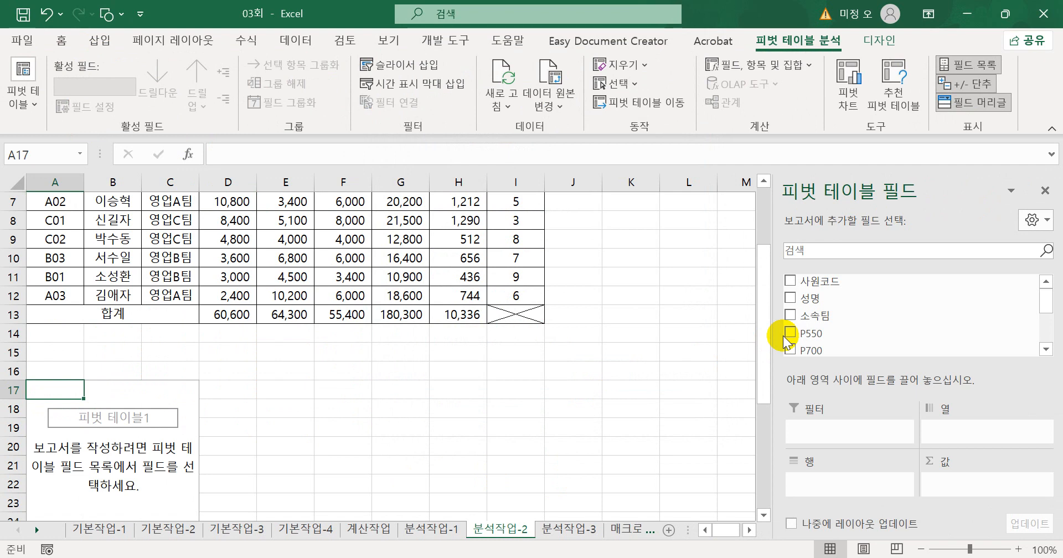
Step: Lay out the pivot table with 성명 as filter, 사원코드 as rows, 소속팀 as columns and 이익금 as values
left_click_drag(809, 298, 848, 429)
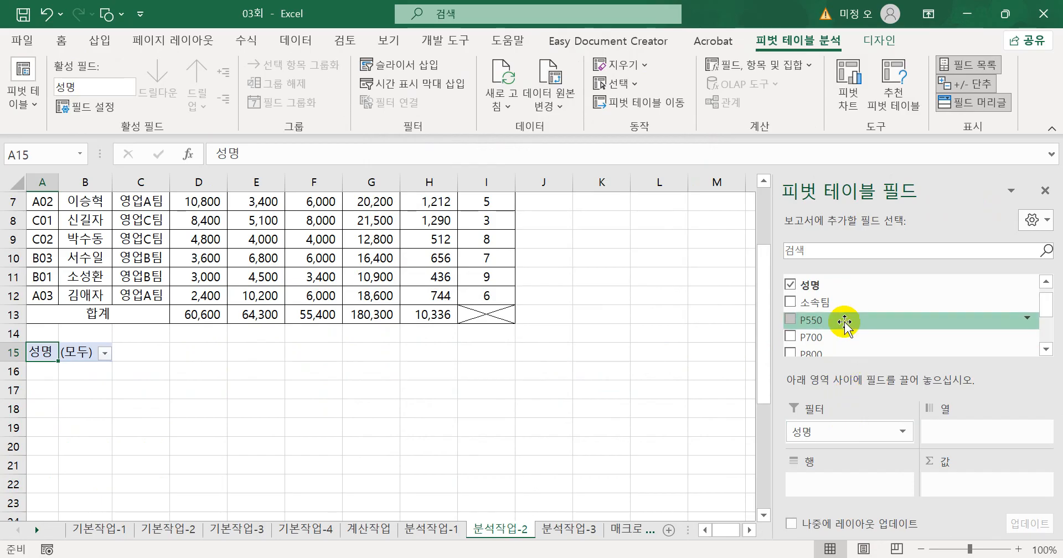
left_click_drag(1047, 303, 1046, 297)
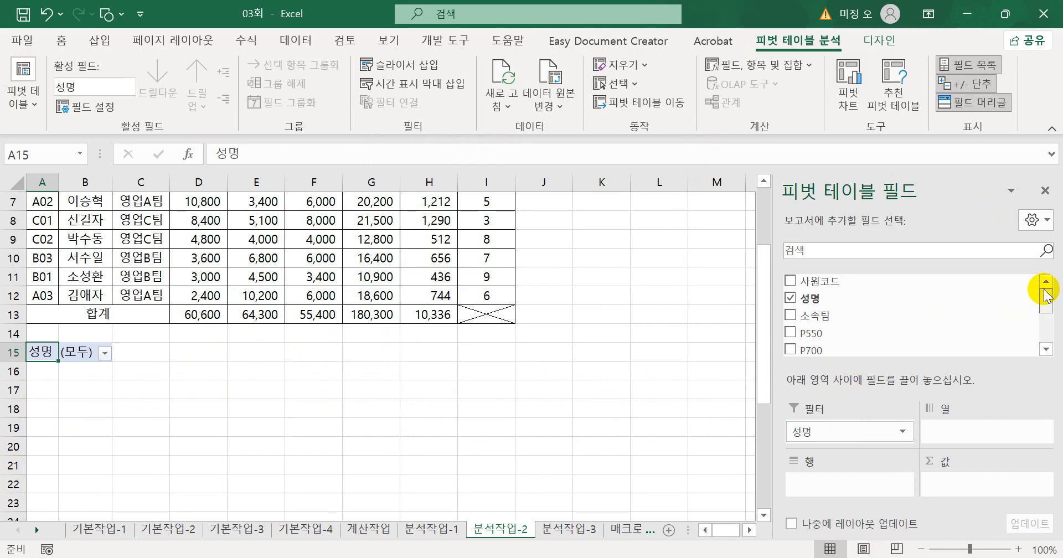
left_click_drag(814, 282, 859, 482)
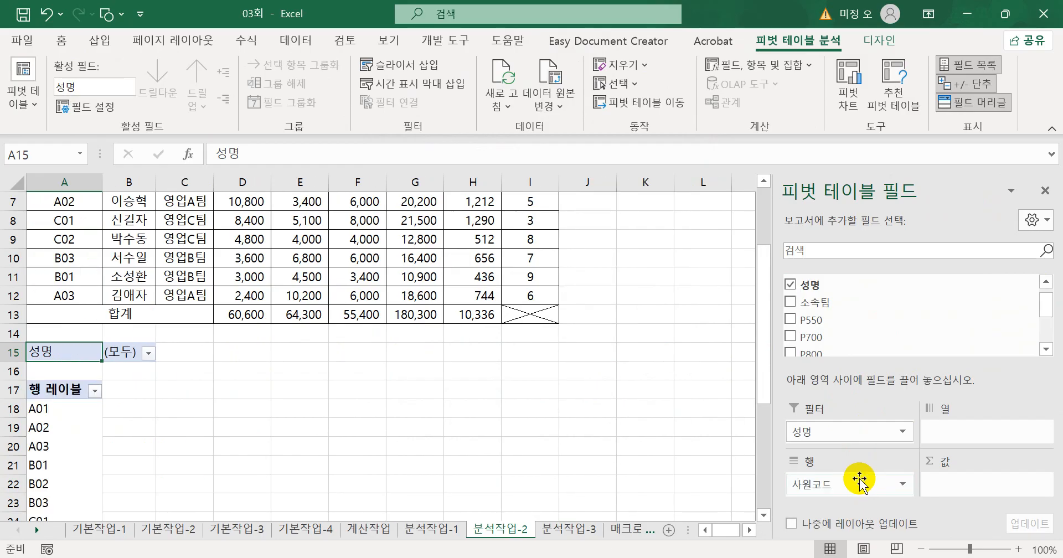
left_click_drag(852, 302, 941, 429)
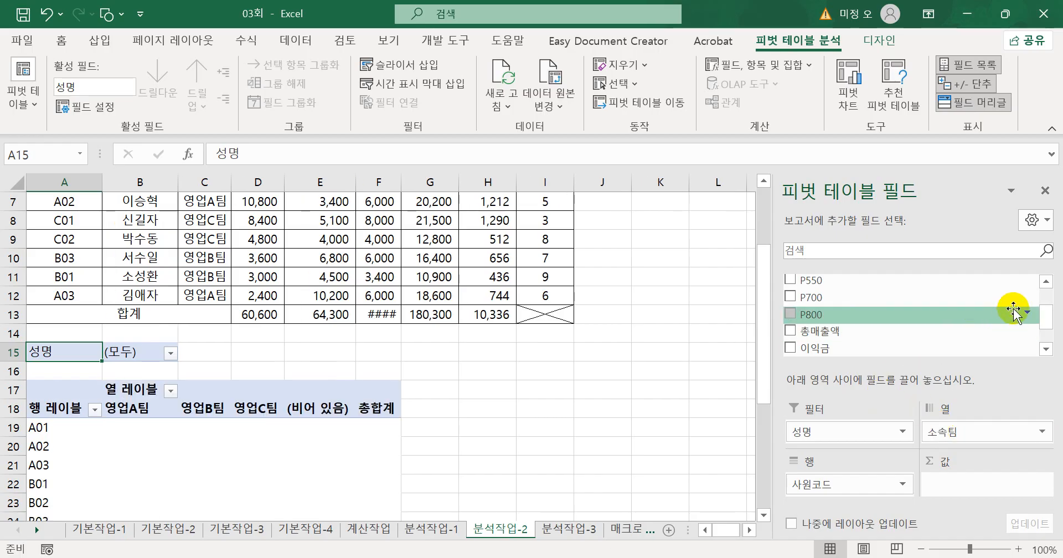
left_click(1046, 349)
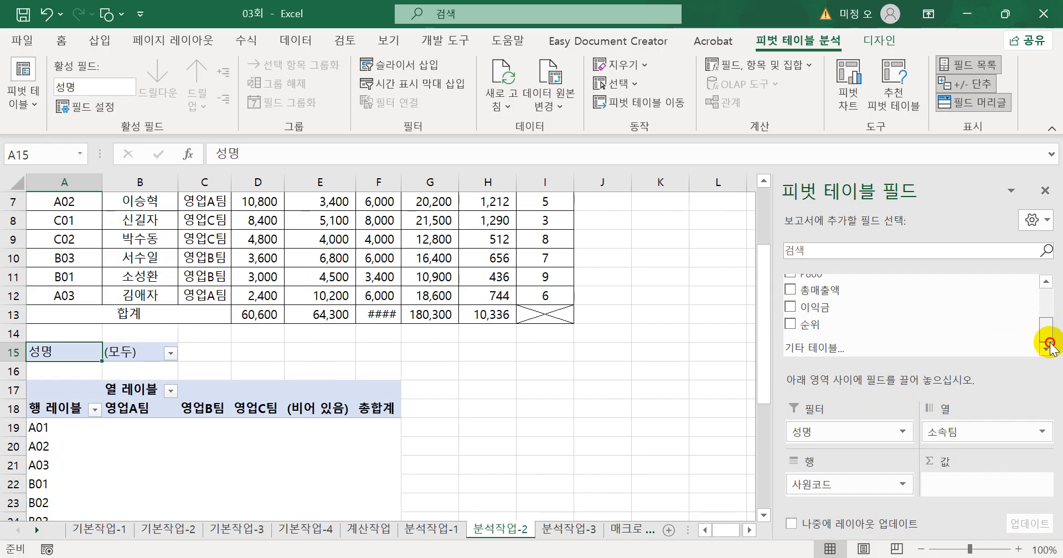
left_click_drag(883, 324, 961, 481)
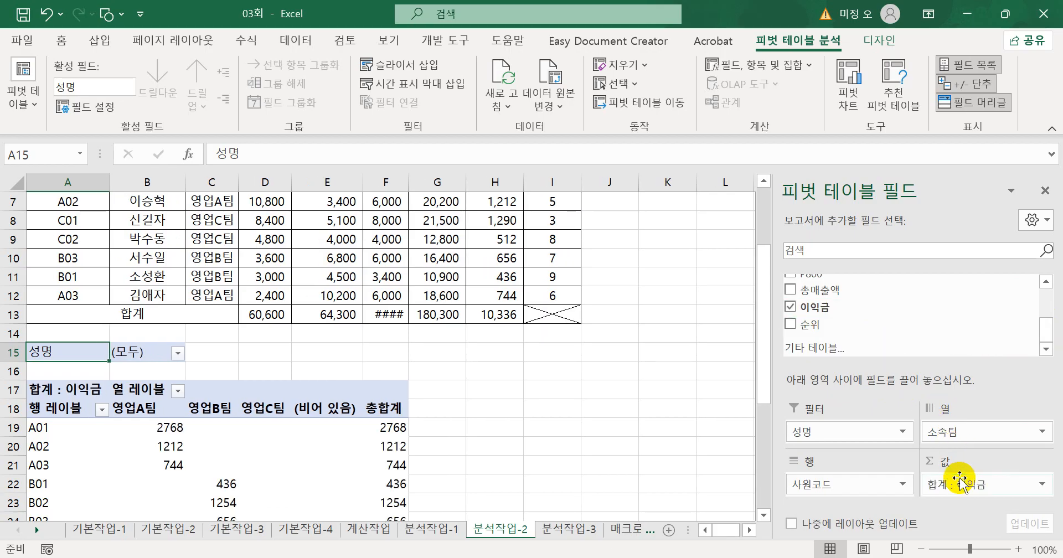
Step: Summarize the 이익금 values by average (평균) and check the 합계 row of the pivot table against the source table
left_click(959, 480)
left_click(963, 467)
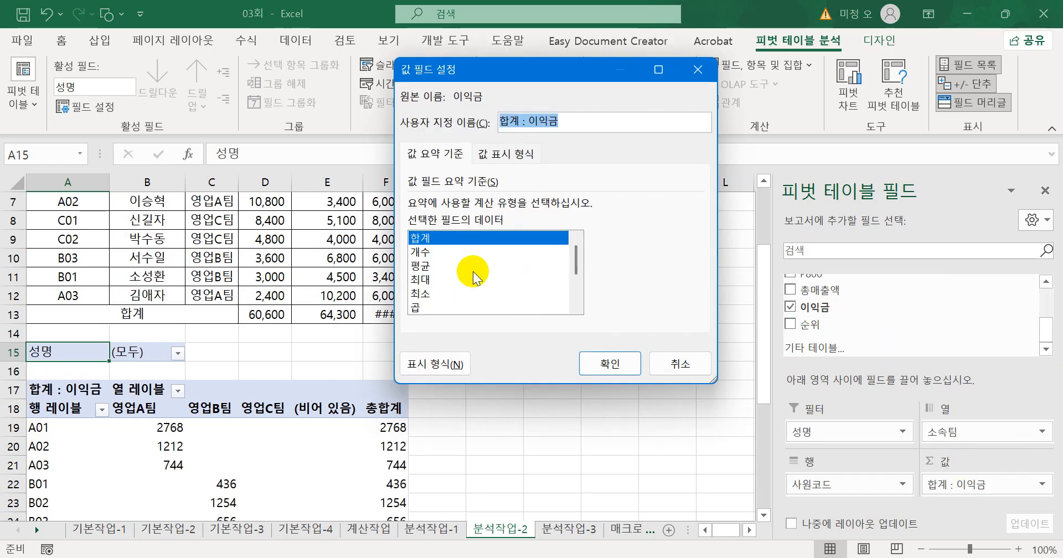
left_click(424, 266)
left_click(614, 367)
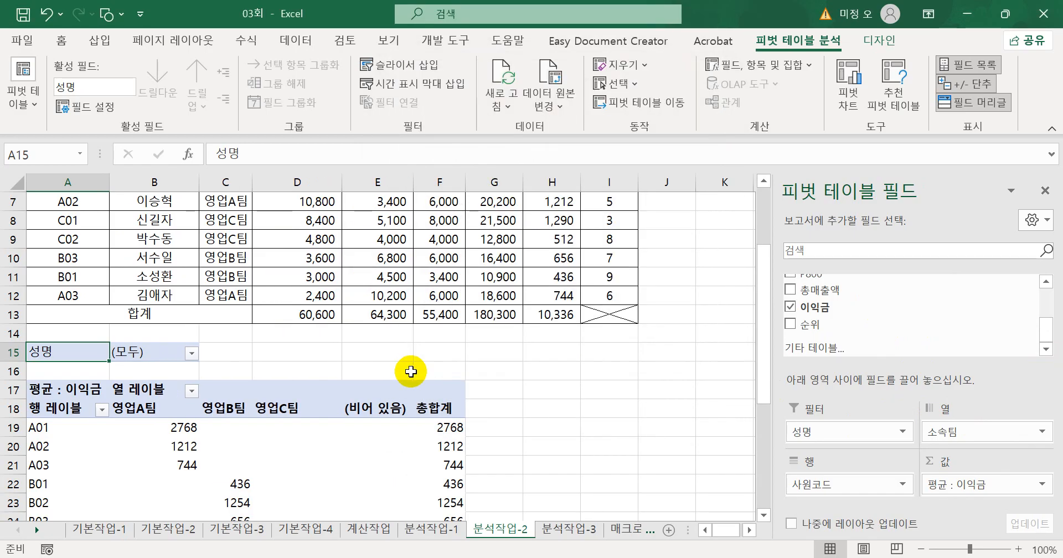
scroll(410, 372, "down", 3)
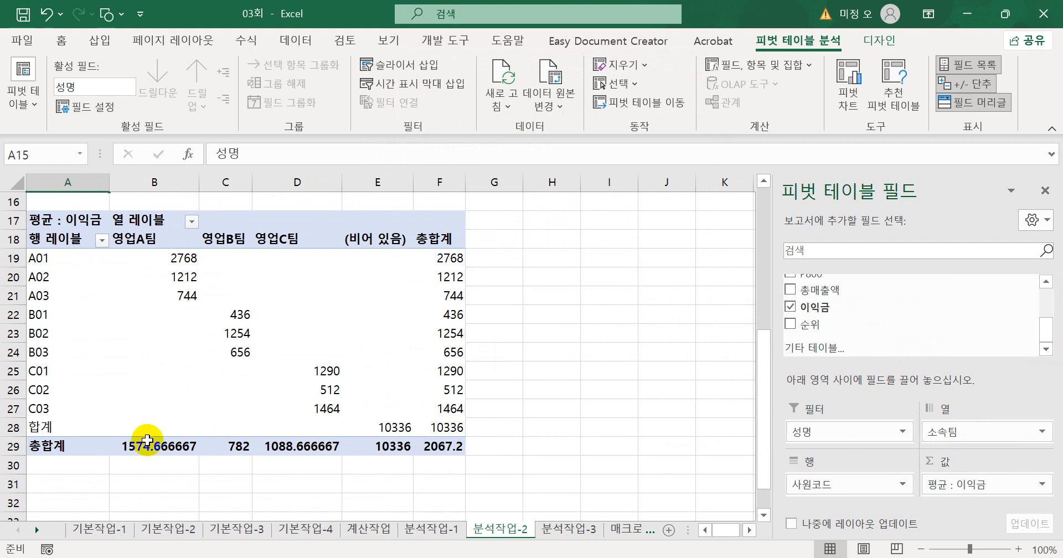
left_click(42, 428)
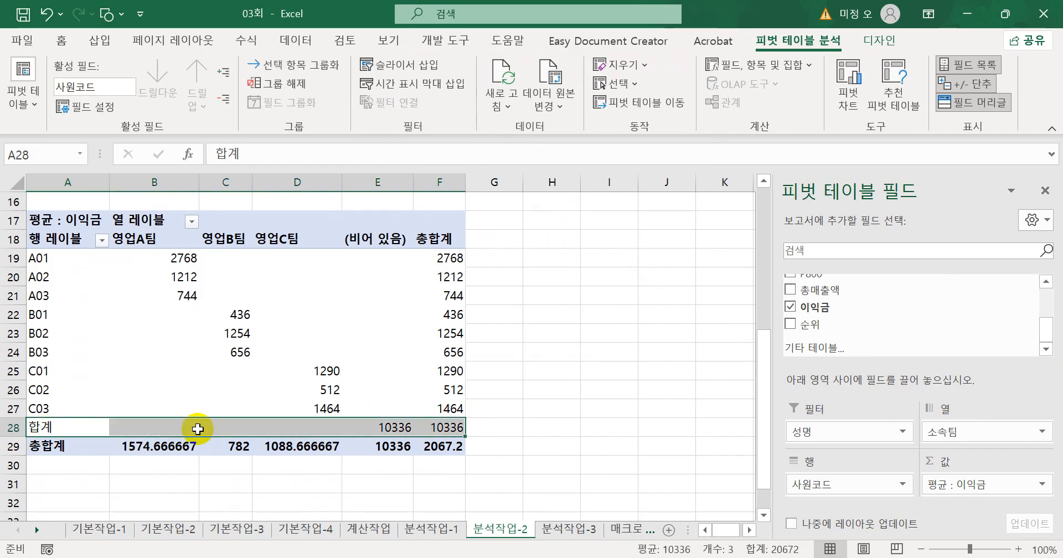
scroll(166, 437, "up", 3)
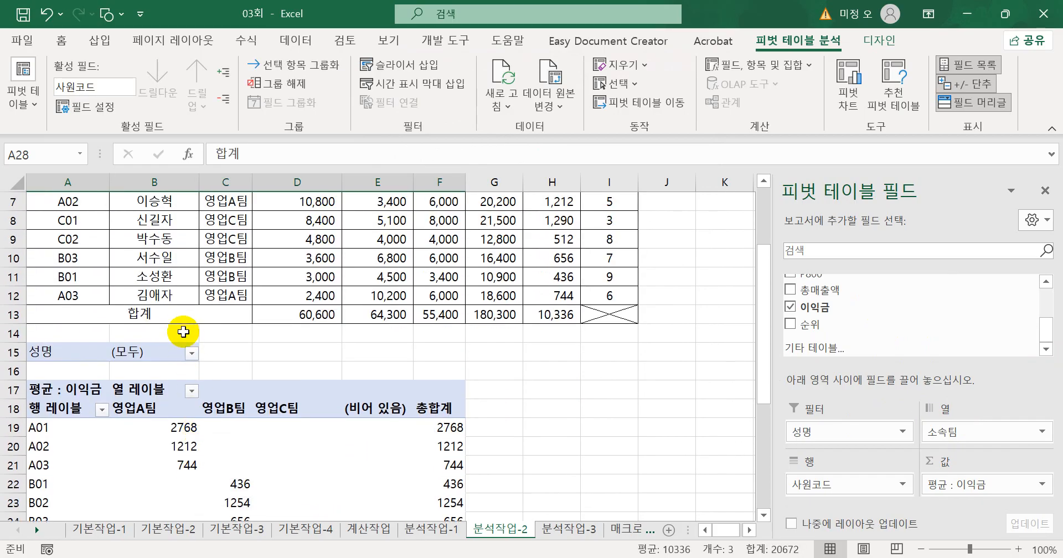
Step: Try to delete worksheet row 28, the 합계 row of the pivot table
left_click(183, 313)
scroll(183, 316, "down", 3)
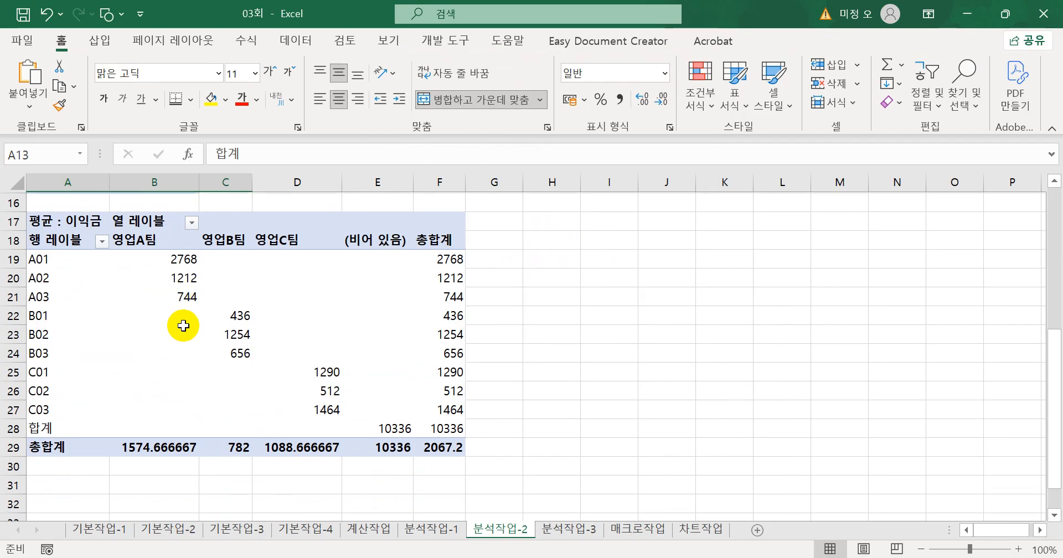
left_click(70, 426)
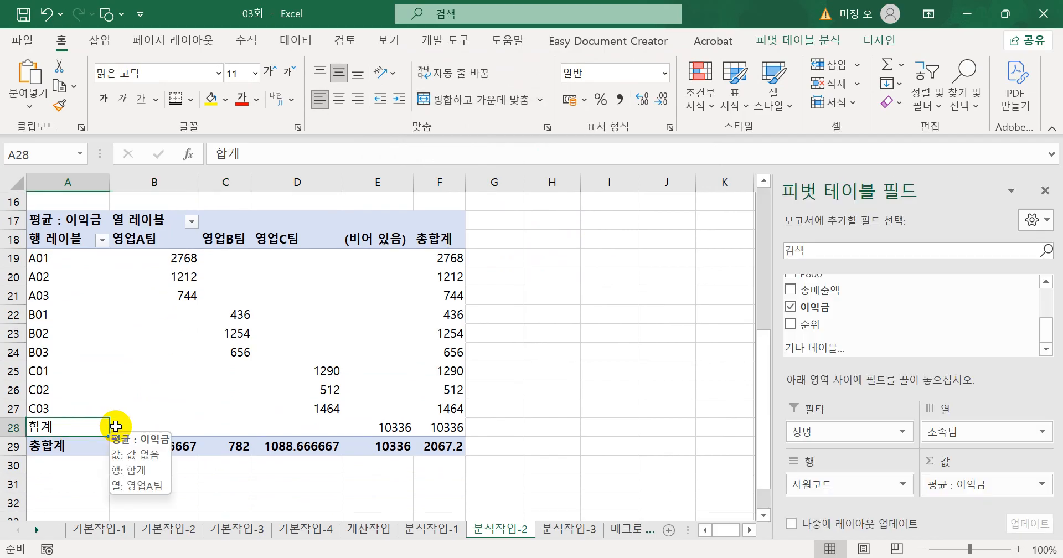
left_click(5, 429)
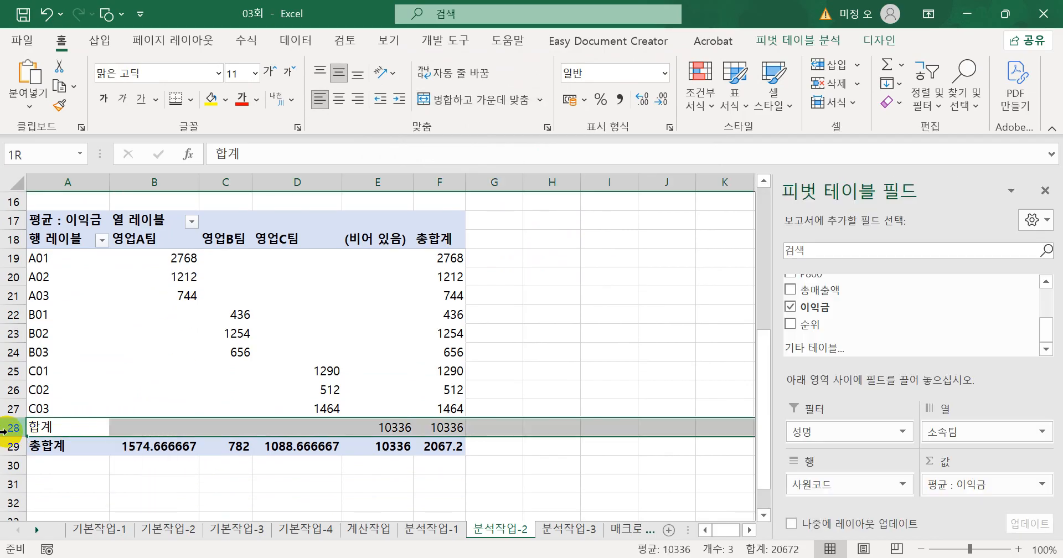
right_click(5, 429)
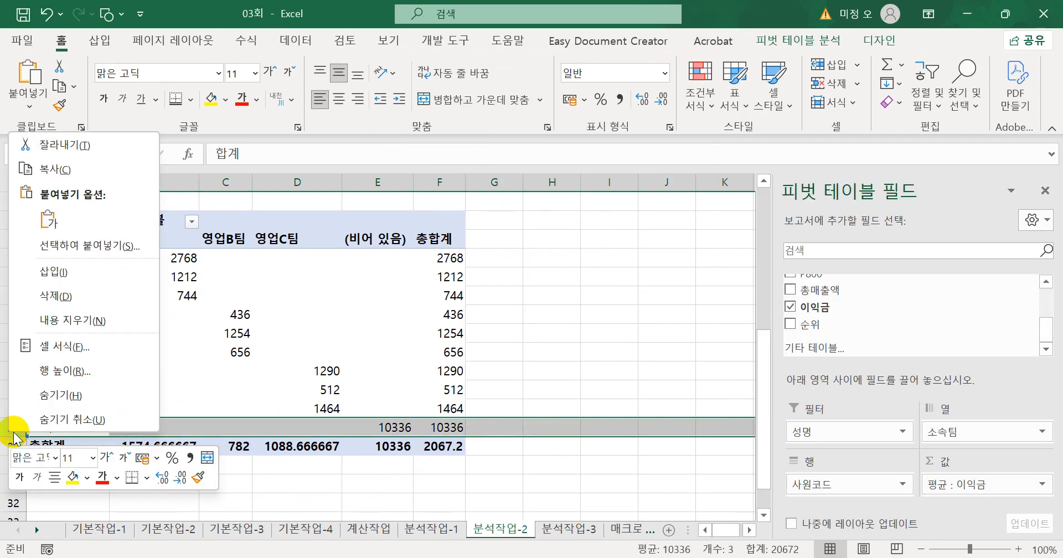
left_click(78, 296)
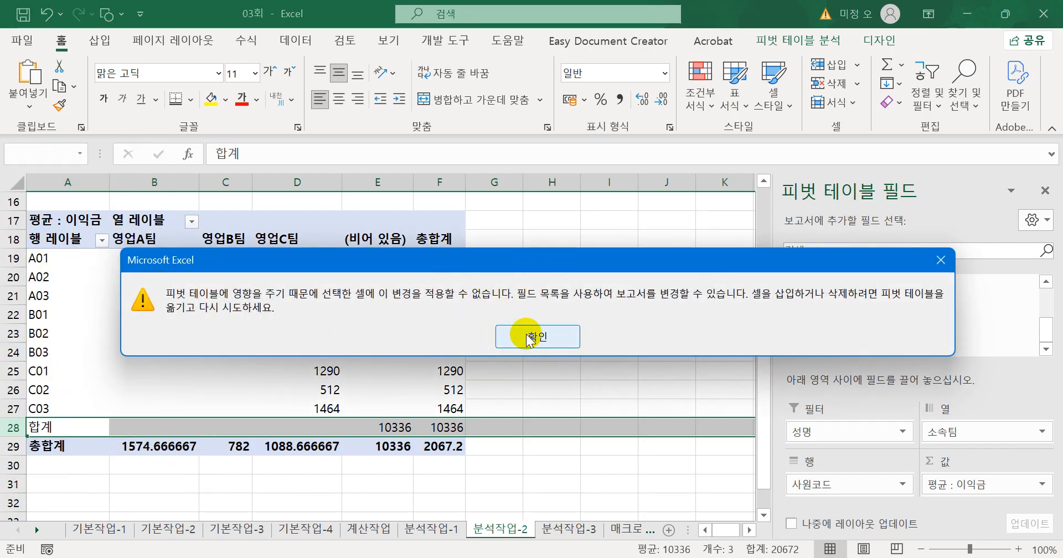
left_click(527, 336)
left_click(482, 446)
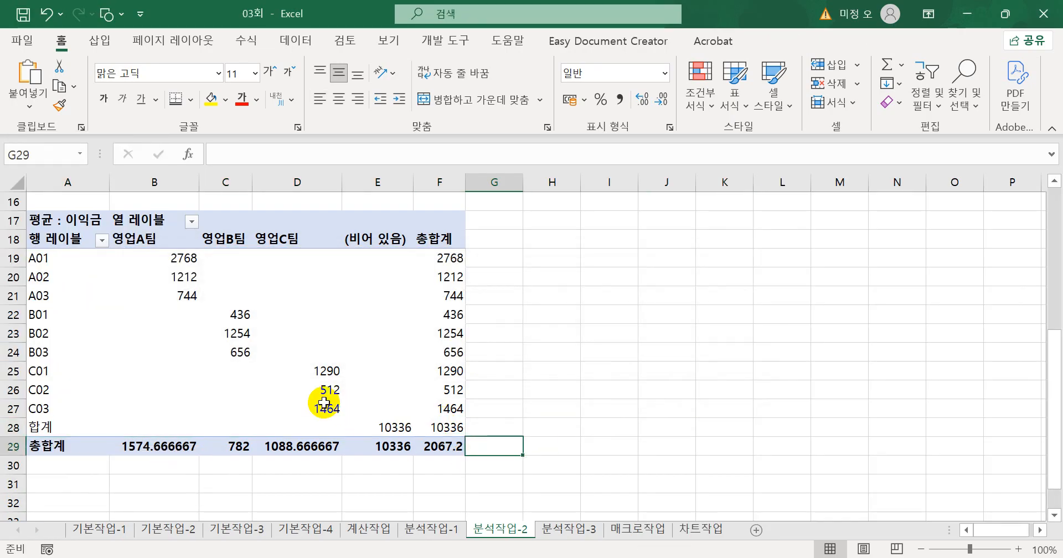
Step: Compare the source table's data rows and its 합계 row with the (비어 있음) column of the pivot table
scroll(310, 400, "up", 3)
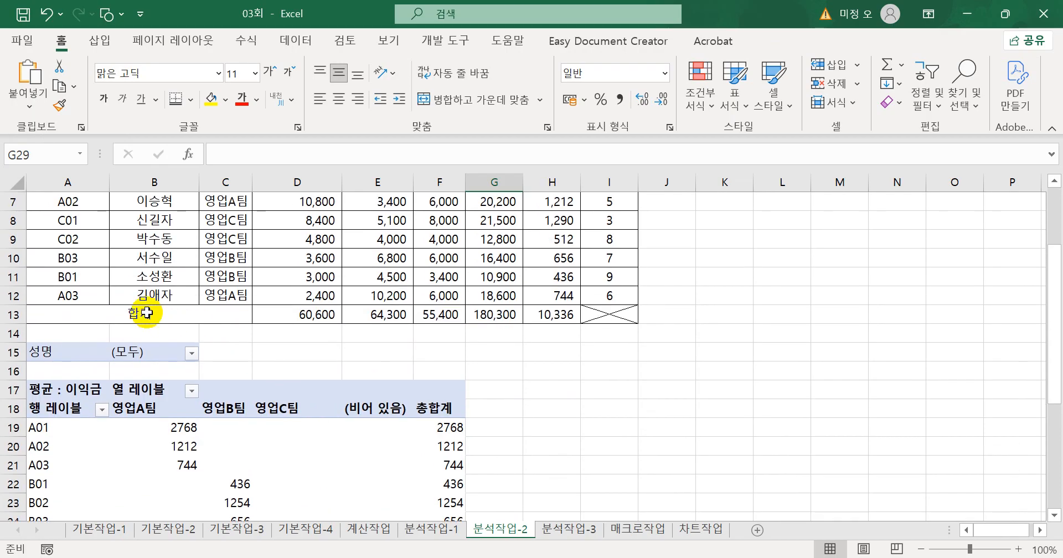
left_click(143, 312)
scroll(143, 312, "up", 1)
left_click_drag(75, 351, 610, 239)
left_click(393, 484)
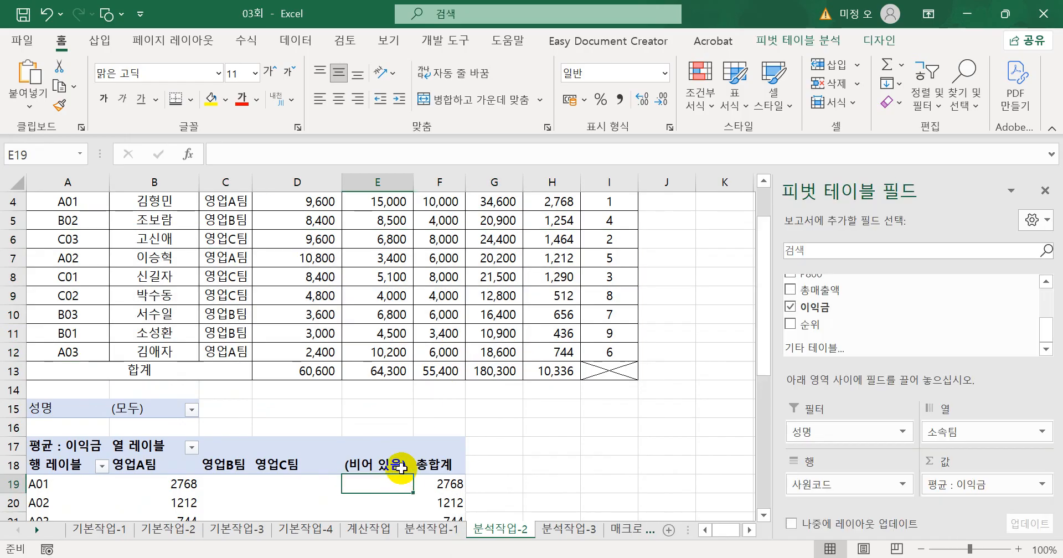
scroll(400, 421, "down", 1)
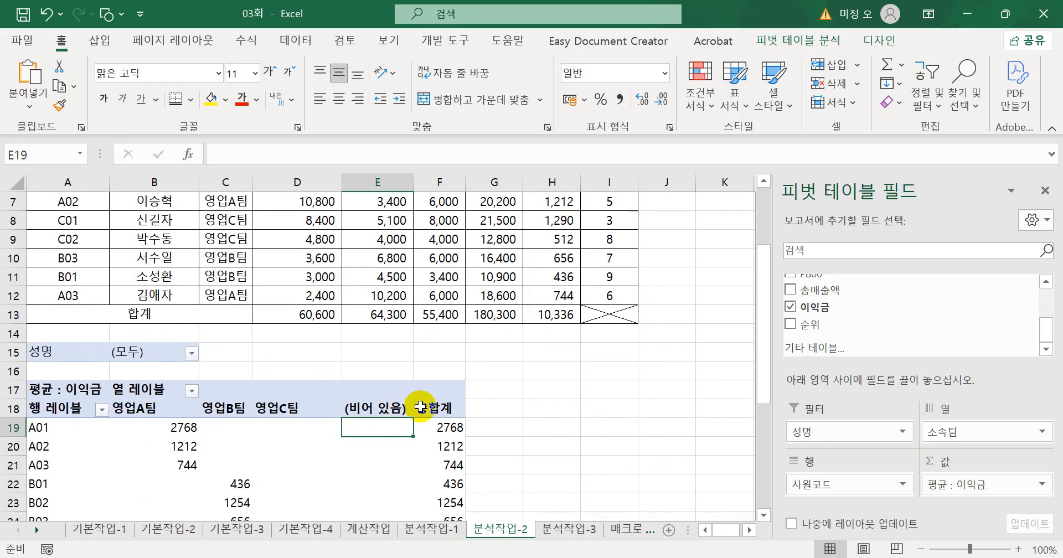
scroll(419, 414, "down", 1)
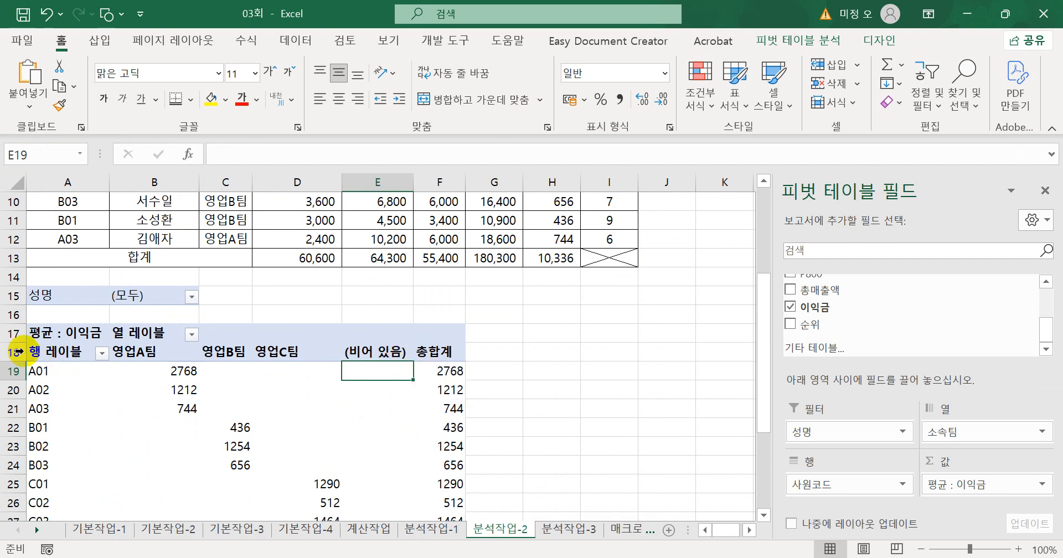
Step: Delete worksheet rows 15 to 32 to remove the whole pivot table
left_click_drag(3, 299, 34, 466)
right_click(60, 464)
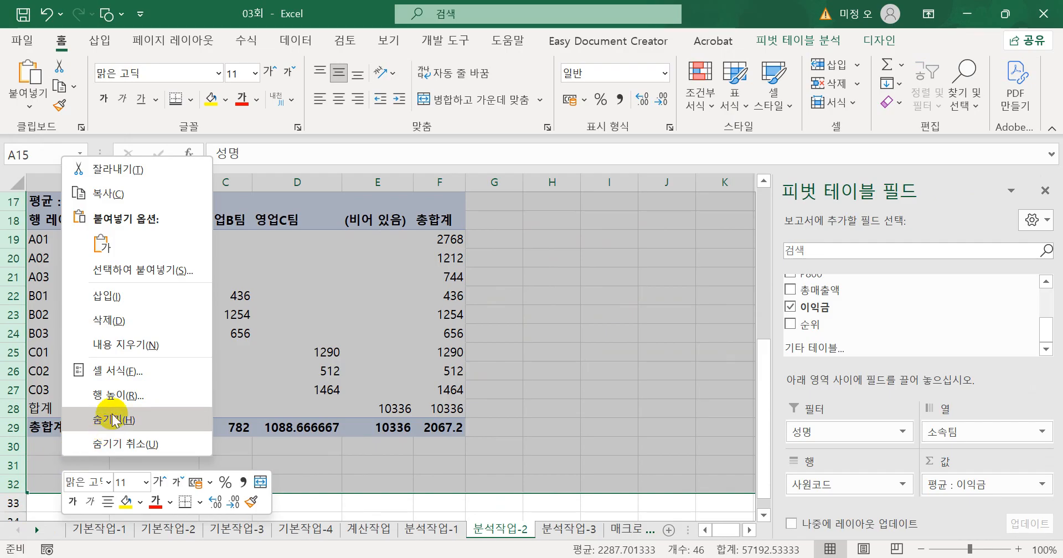
left_click(128, 329)
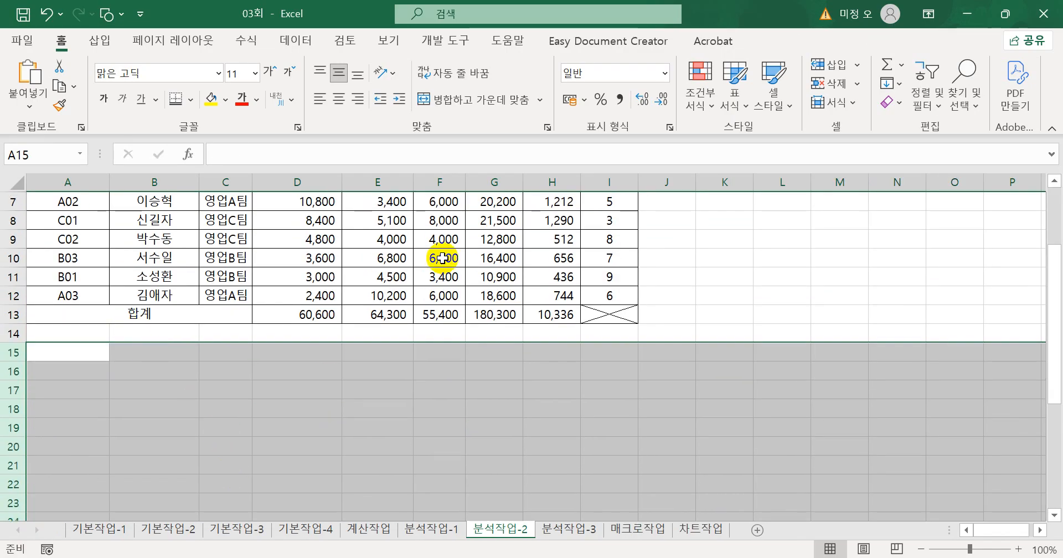
left_click(485, 225)
Step: Create a pivot table from A3:I12, leaving out the 합계 row, at cell A17 of the existing worksheet
scroll(431, 264, "up", 1)
scroll(431, 265, "up", 2)
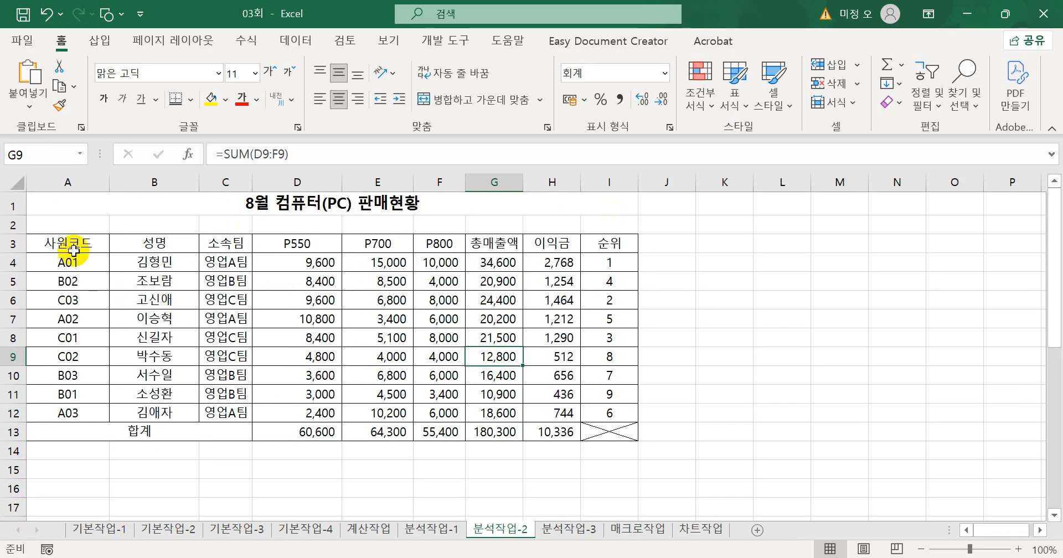
left_click_drag(64, 243, 608, 409)
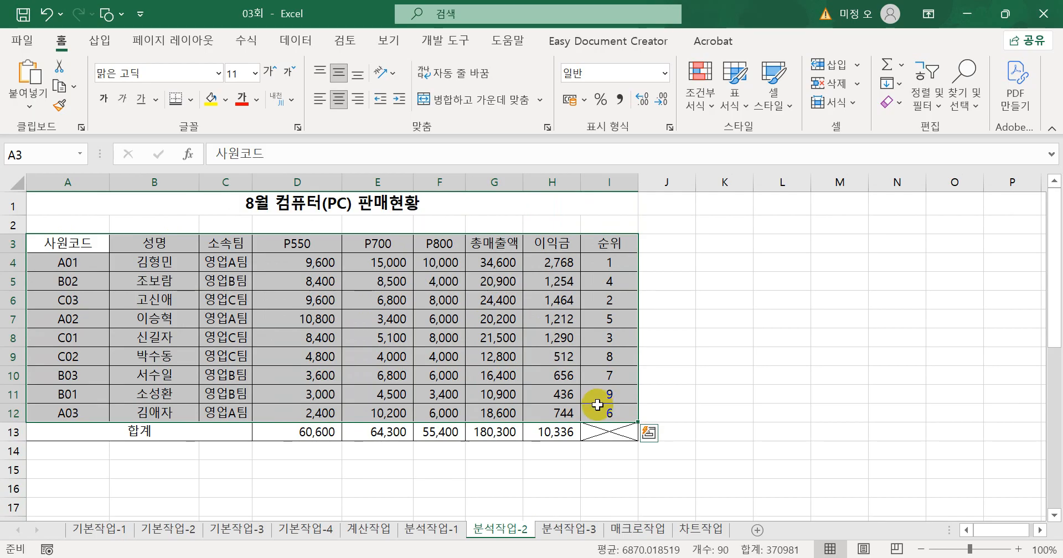
left_click(99, 42)
left_click(28, 74)
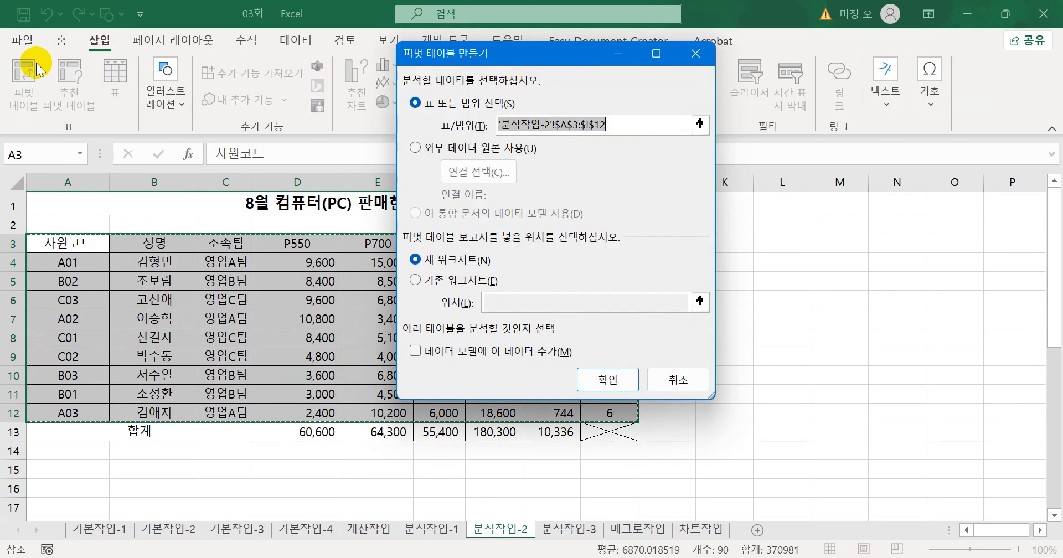
left_click(461, 280)
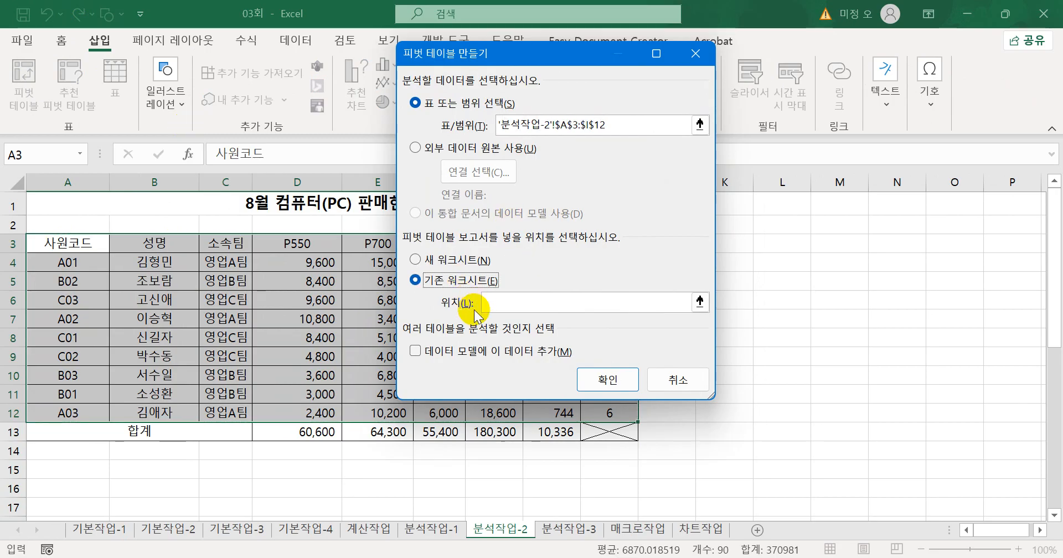
left_click(48, 507)
left_click(608, 381)
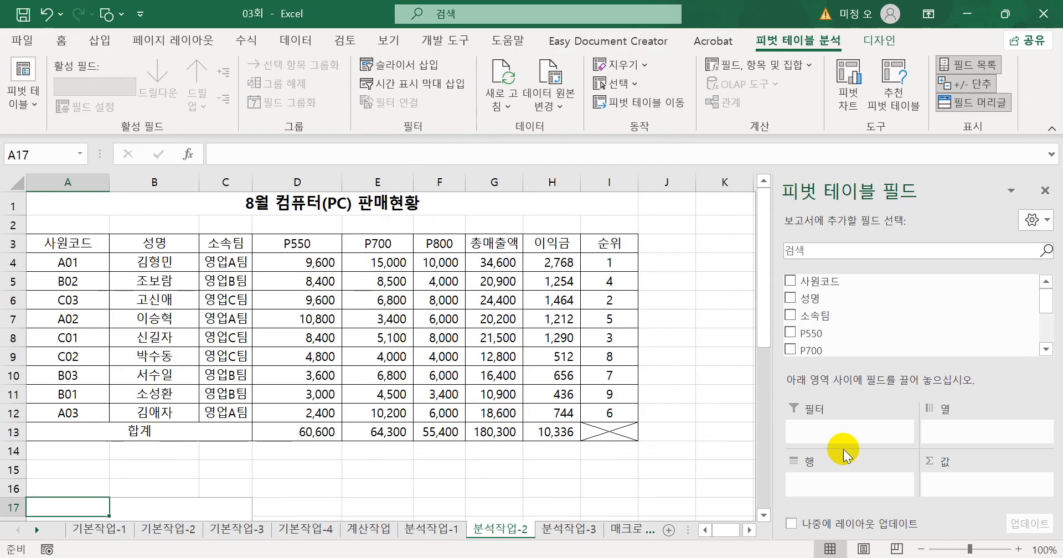
Step: Assign 성명 to the pivot table's filter, 사원코드 to rows, 소속팀 to columns and 이익금 to values
left_click_drag(824, 299, 849, 431)
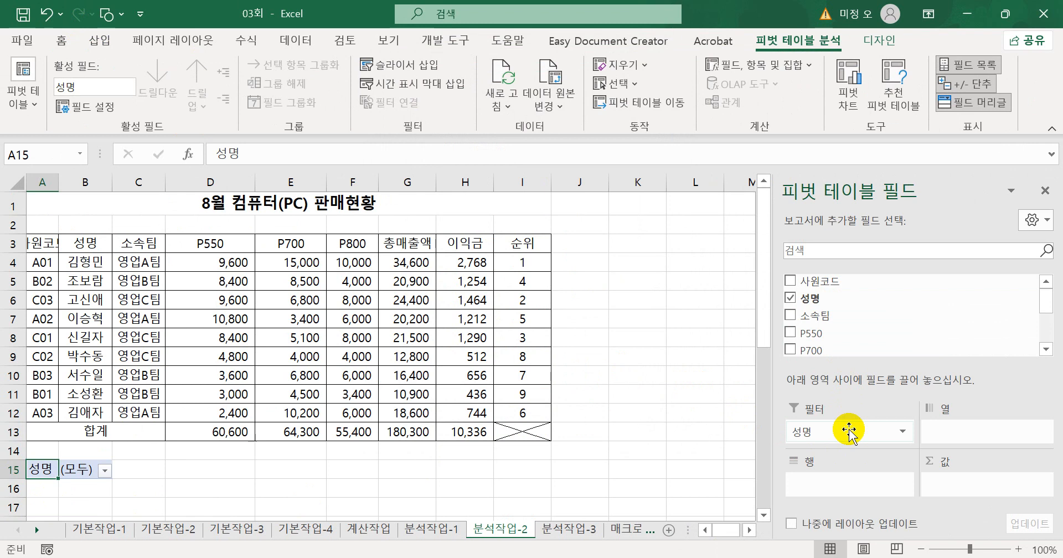
left_click_drag(830, 281, 842, 481)
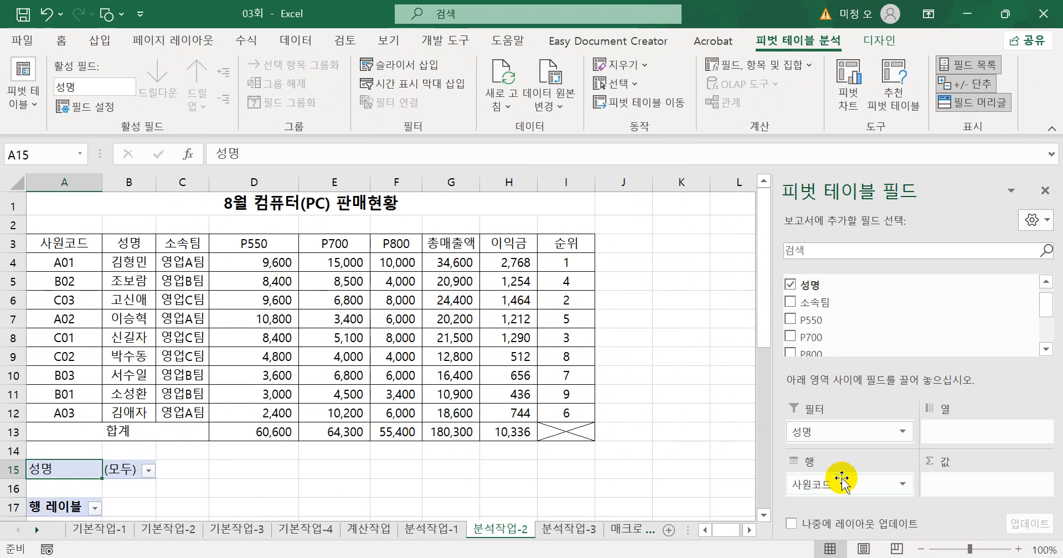
left_click_drag(822, 302, 944, 433)
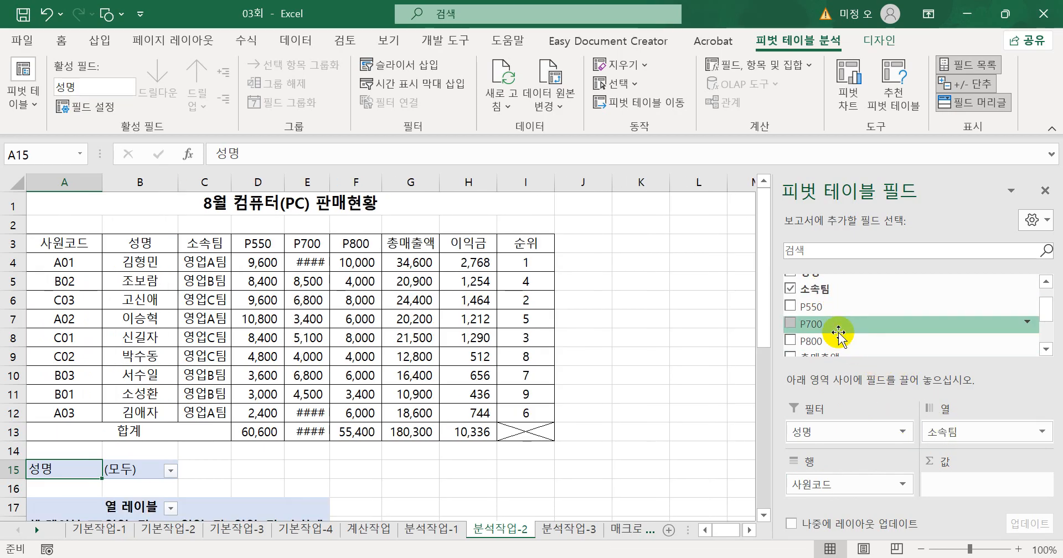
scroll(838, 332, "down", 1)
left_click_drag(841, 334, 944, 478)
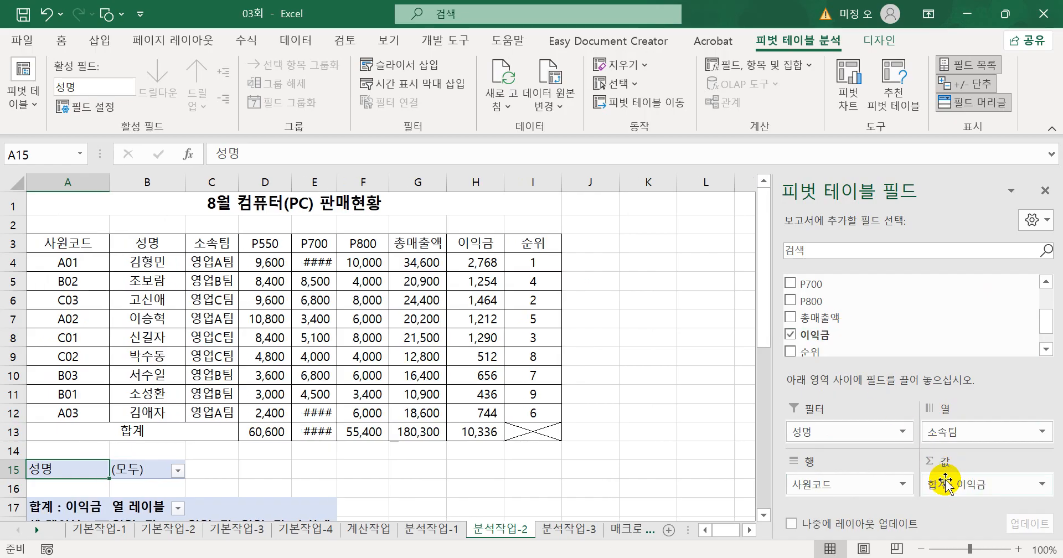
Step: Summarize the 이익금 values by average (평균) and review the resulting pivot table rows
left_click(946, 484)
left_click(953, 462)
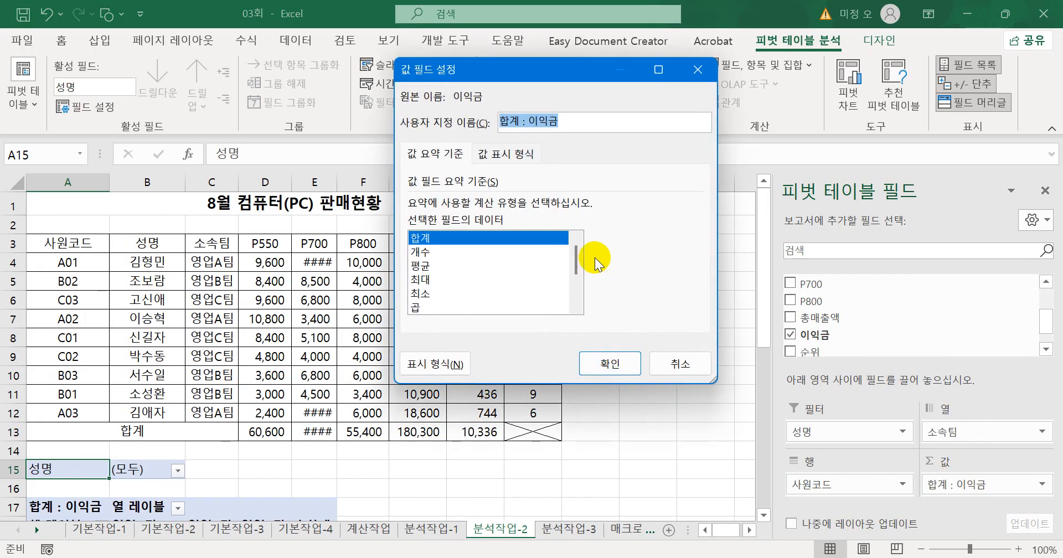
left_click(437, 267)
left_click(609, 363)
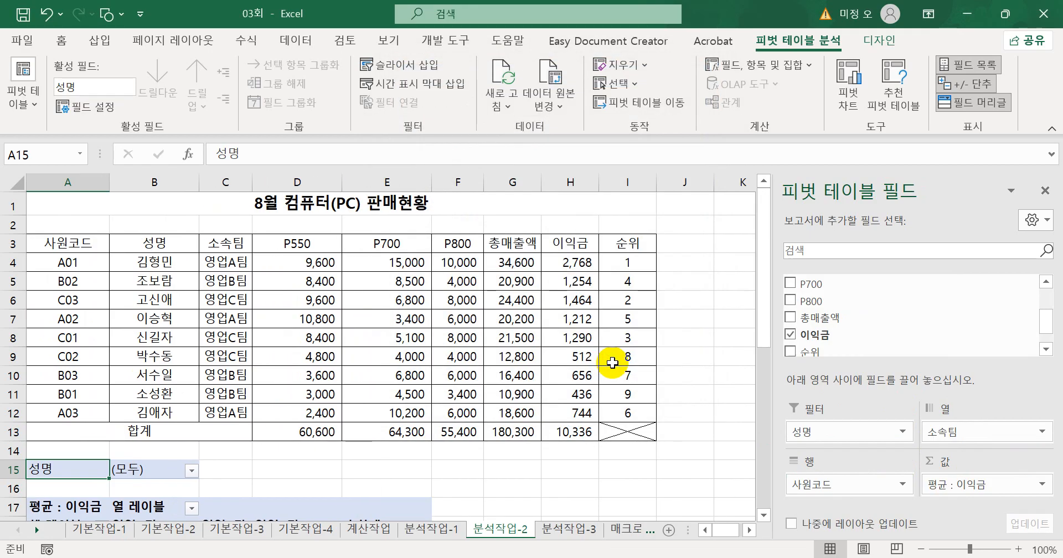
scroll(612, 363, "down", 4)
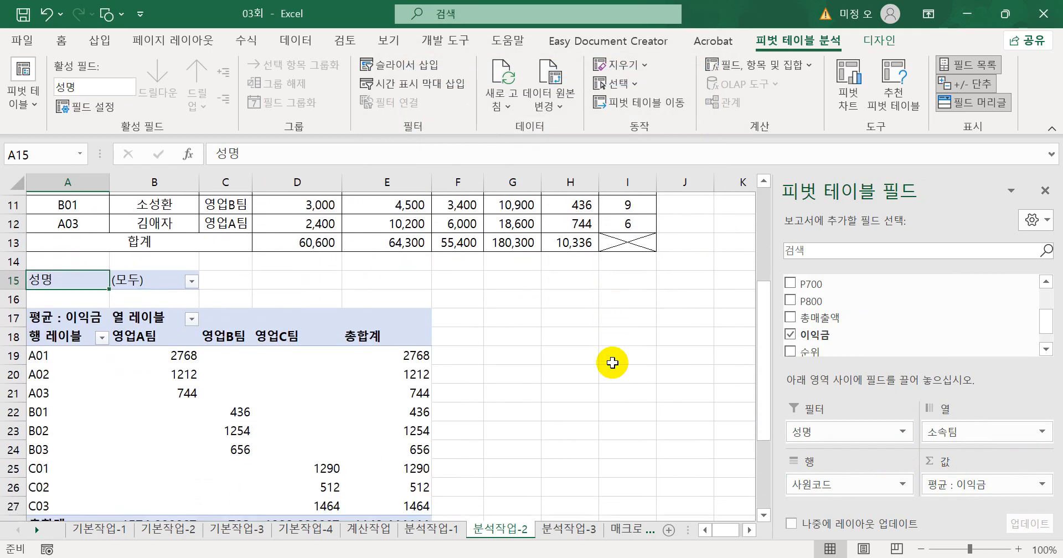
scroll(613, 362, "down", 1)
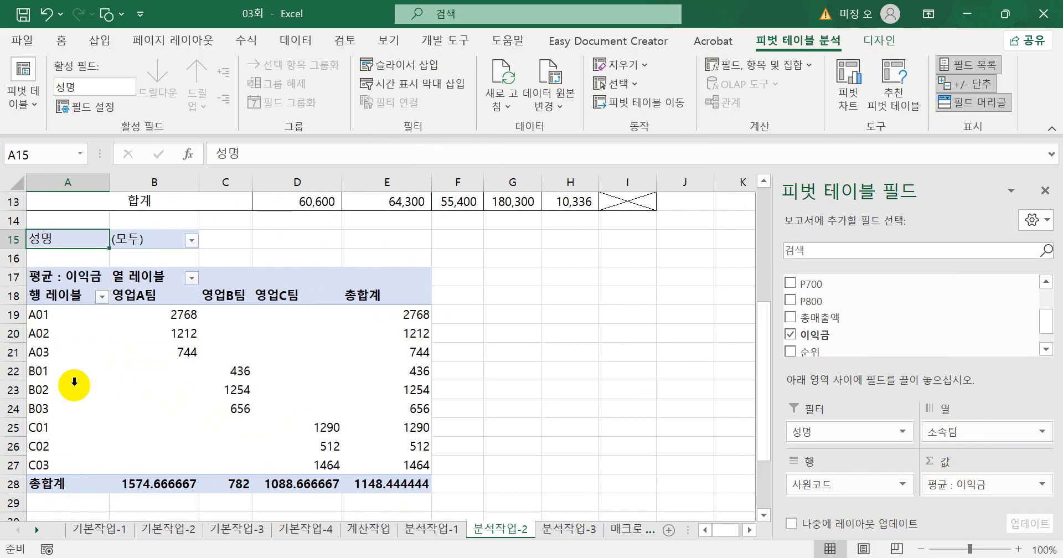
Step: Set the pivot table's report layout to outline form (개요 형식으로 표시)
mouse_move(210, 362)
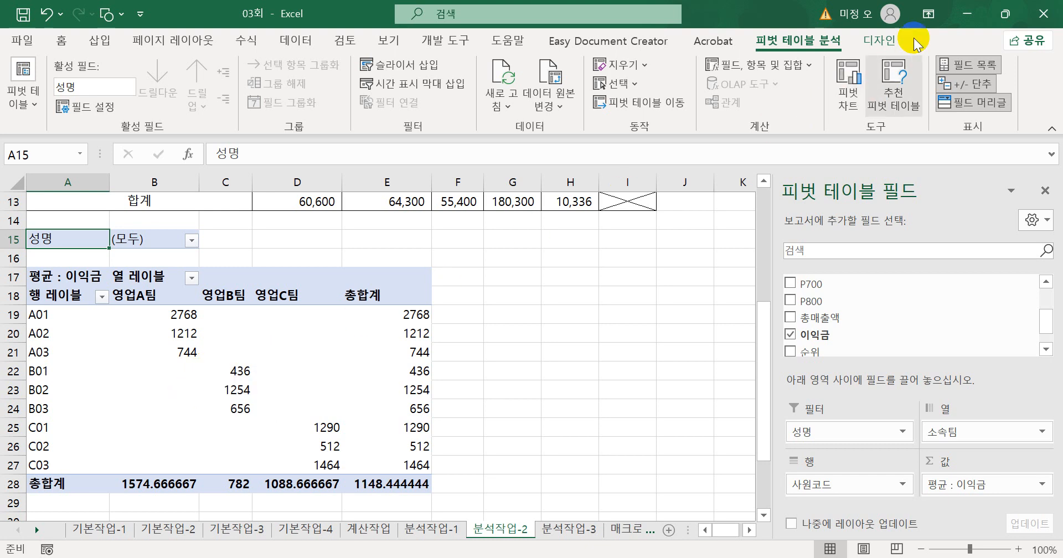
left_click(877, 44)
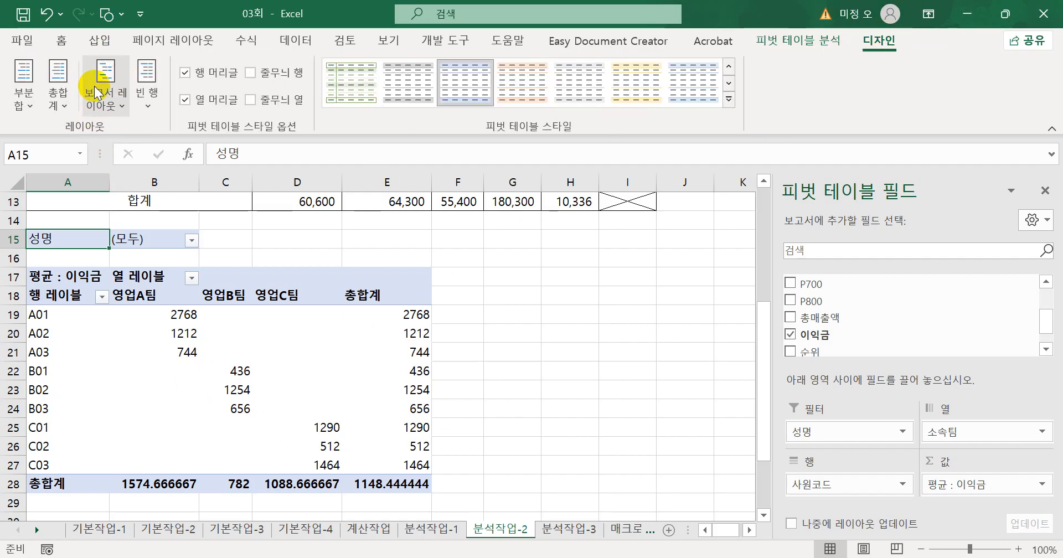
left_click(105, 95)
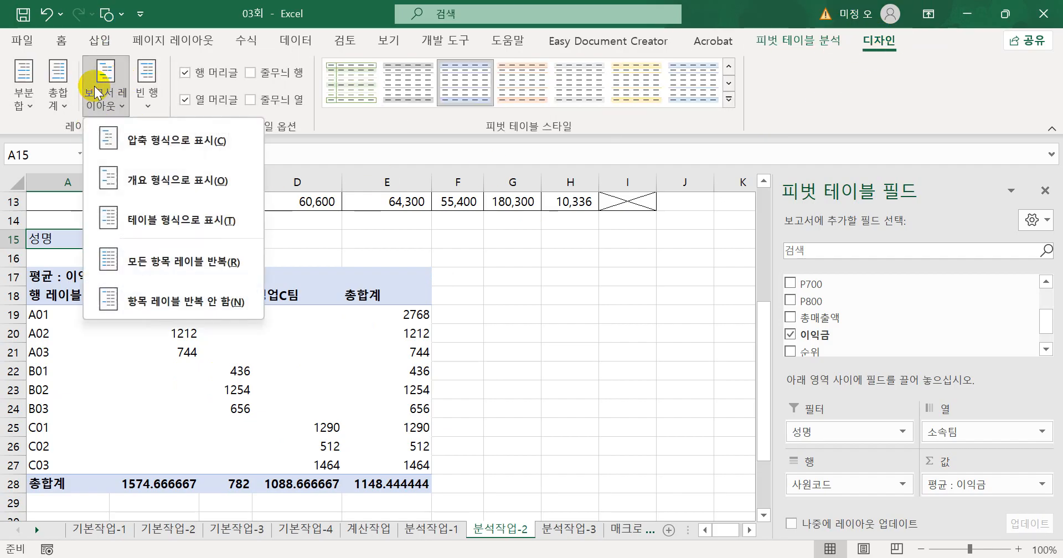
left_click(135, 186)
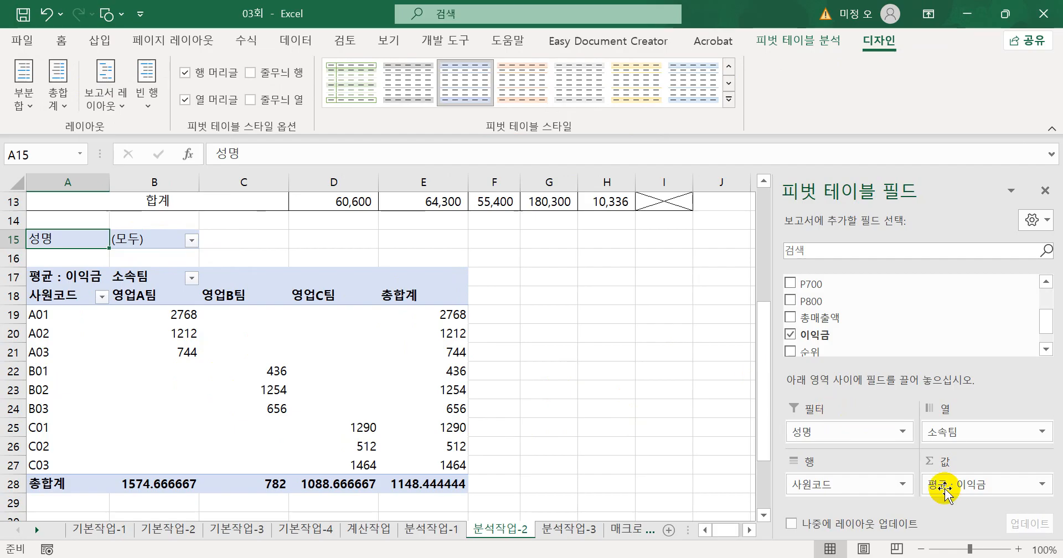
Step: Format the pivot table's average 이익금 values as numbers (숫자) with 0 decimal places and the 1000 separator
left_click(1013, 483)
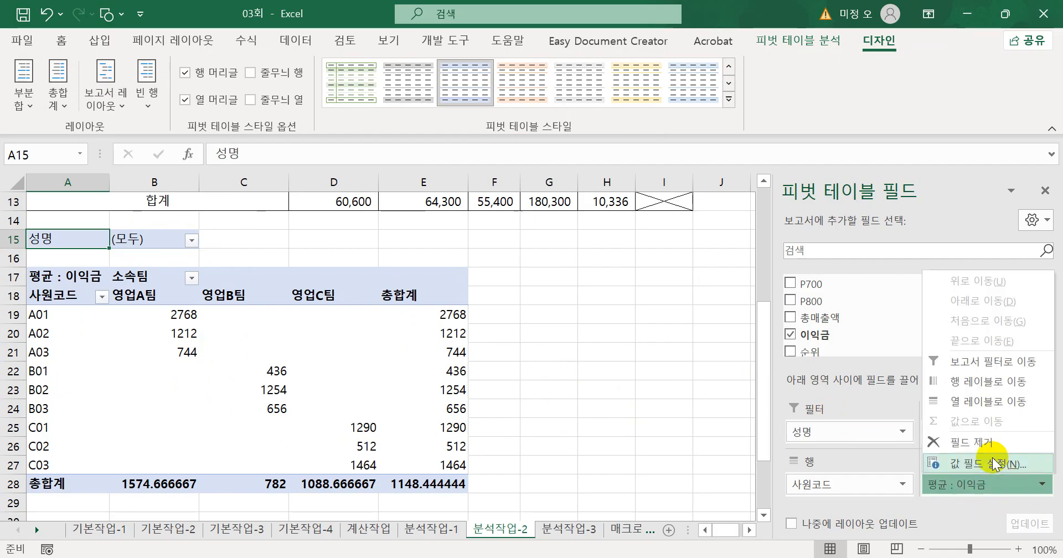
left_click(994, 463)
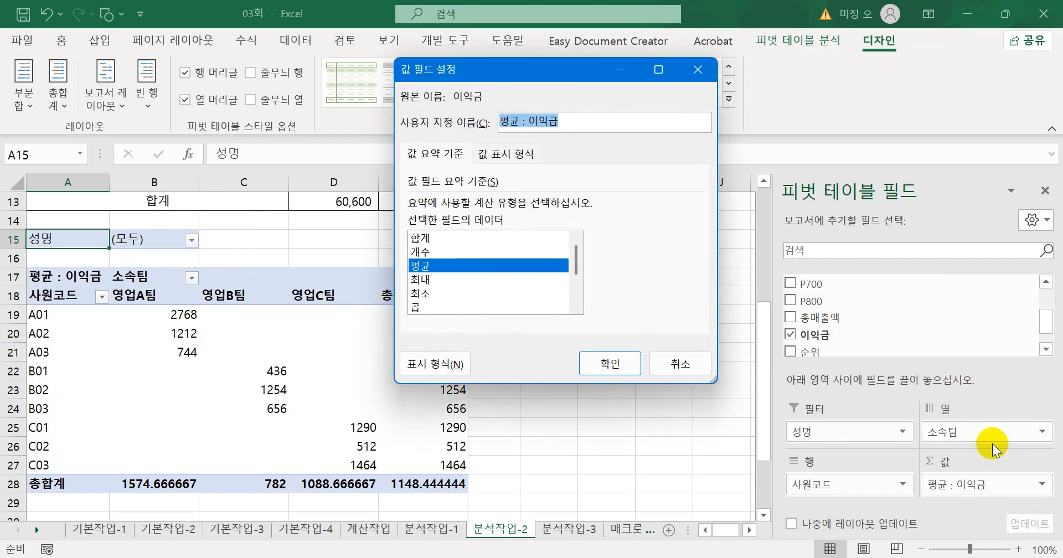
left_click(440, 365)
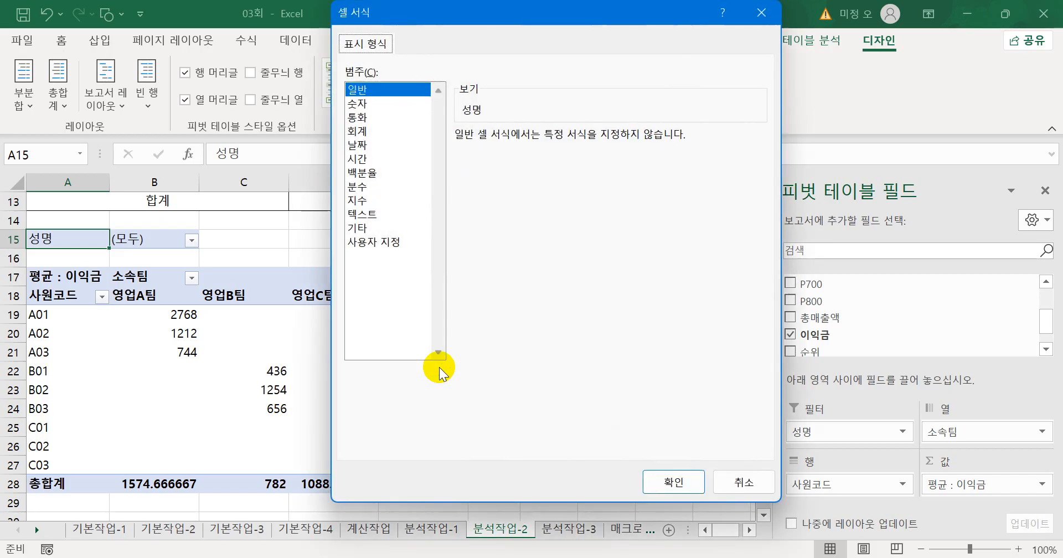
left_click(376, 104)
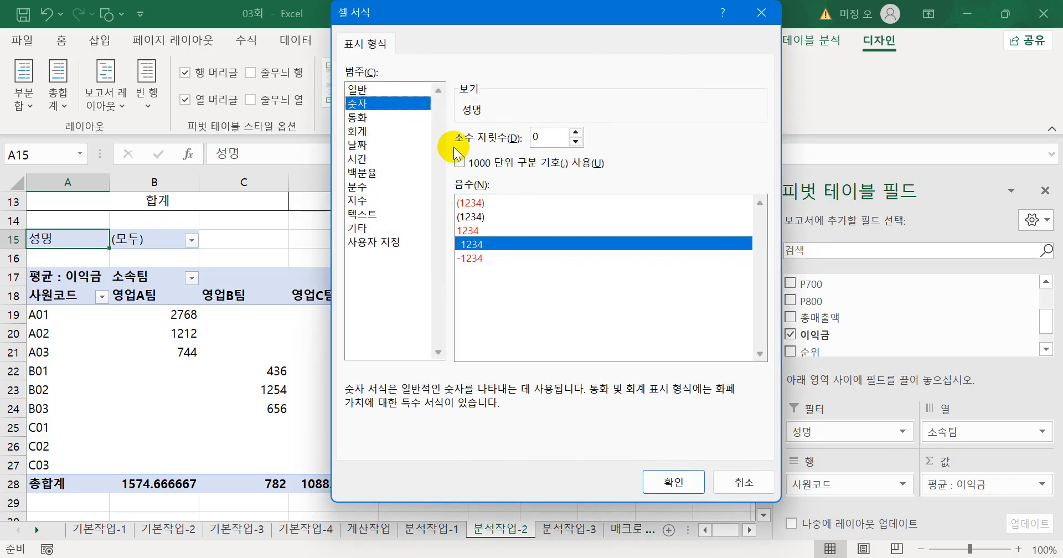
left_click(459, 162)
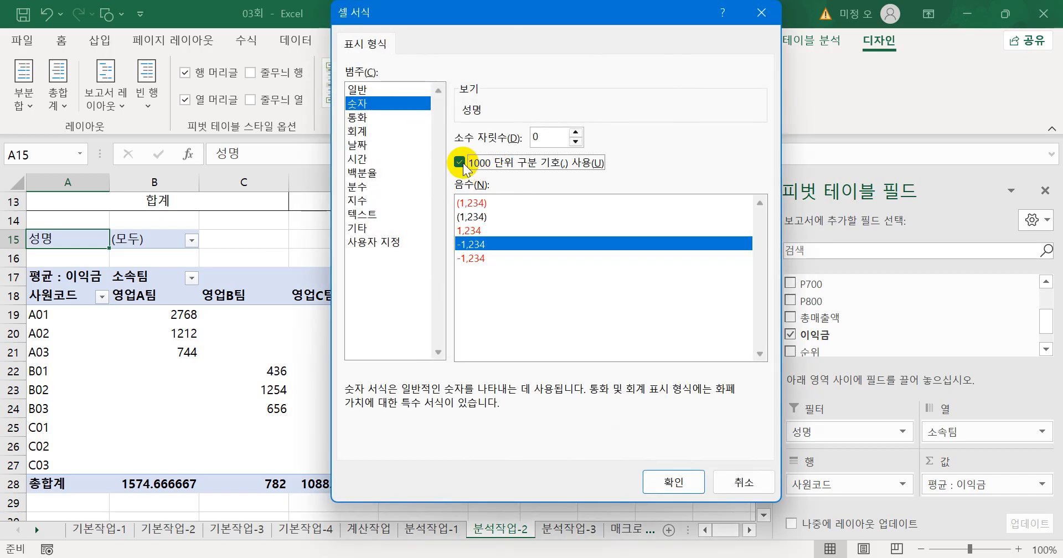
left_click(676, 480)
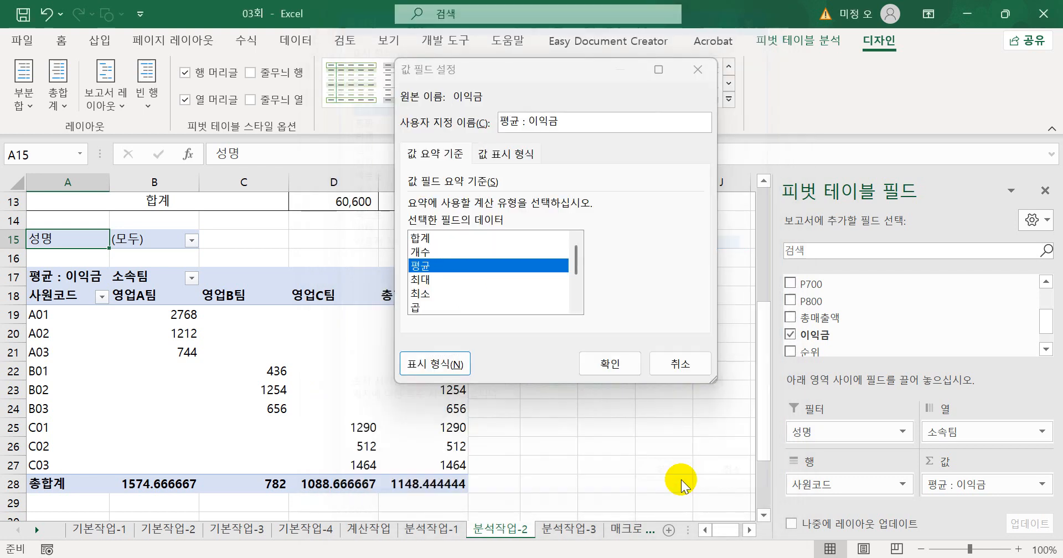
left_click(611, 364)
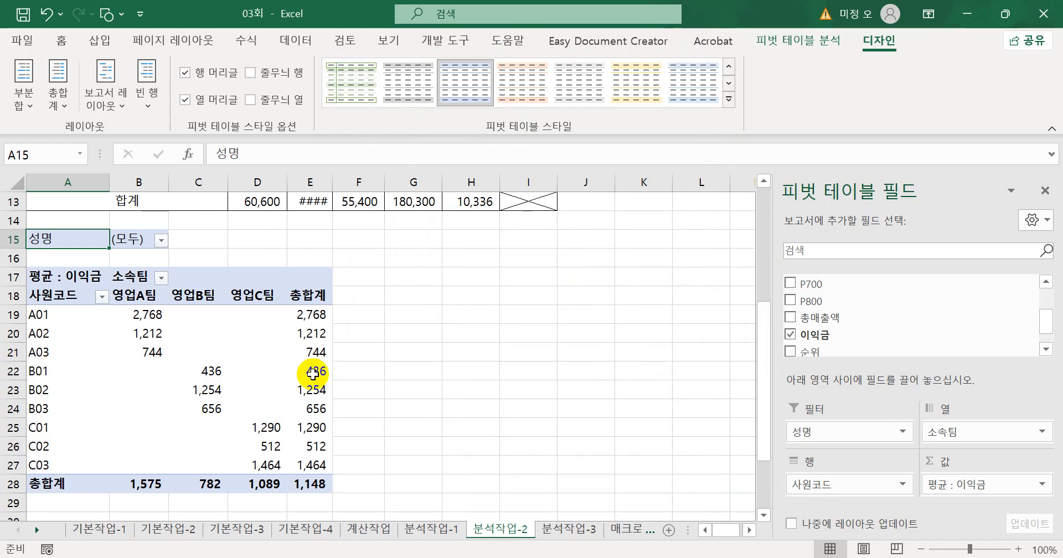
left_click(131, 313)
left_click_drag(178, 322, 299, 453)
left_click(292, 430)
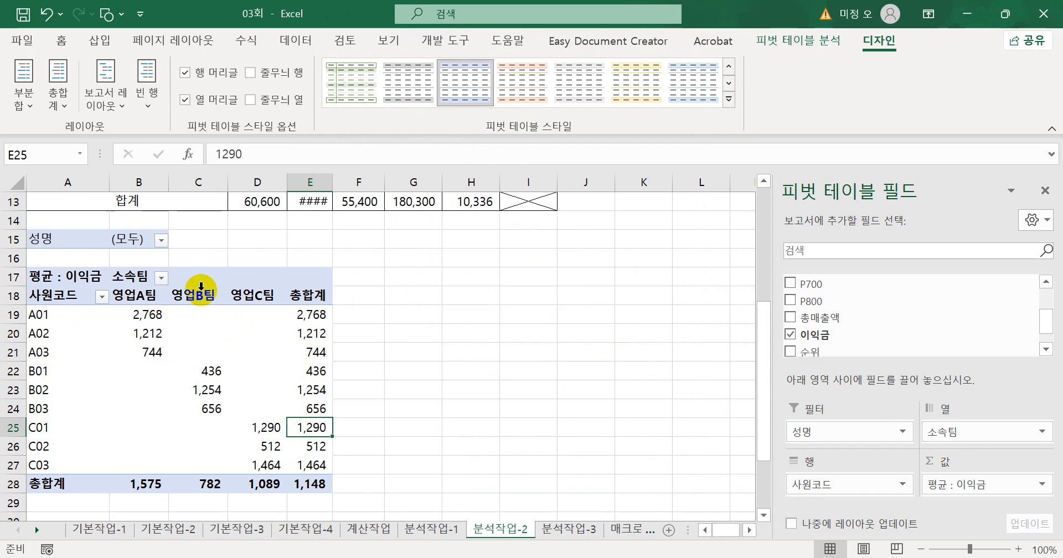
left_click(201, 294)
right_click(200, 294)
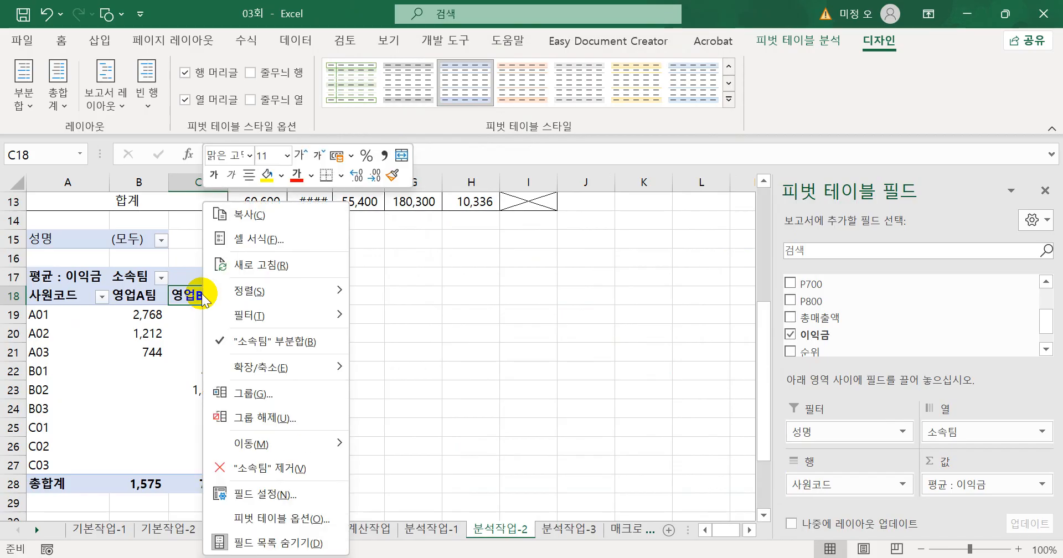
key("Escape")
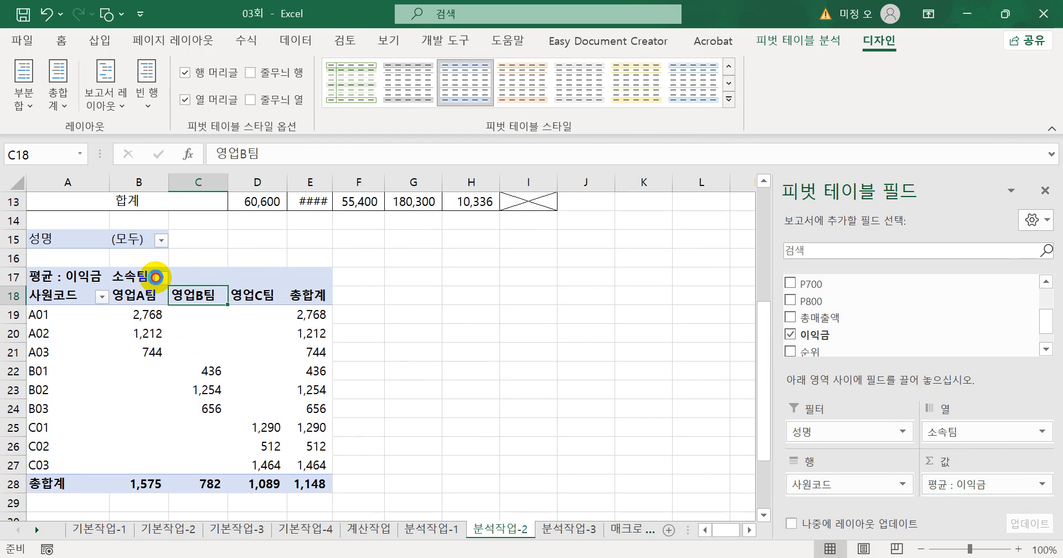
Step: Filter the pivot table's 소속팀 columns to show only 영업A팀
left_click(160, 278)
left_click(208, 368)
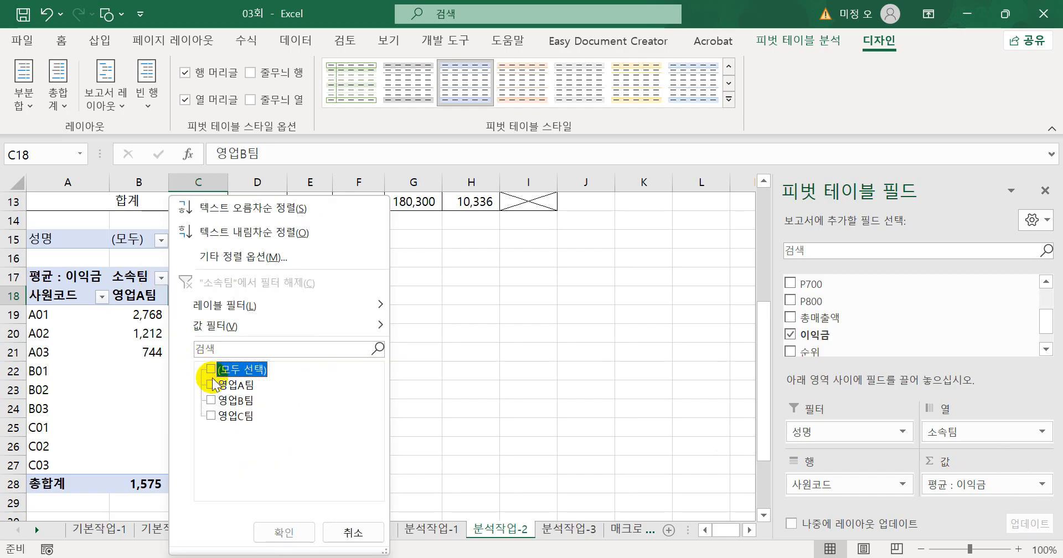
left_click(212, 385)
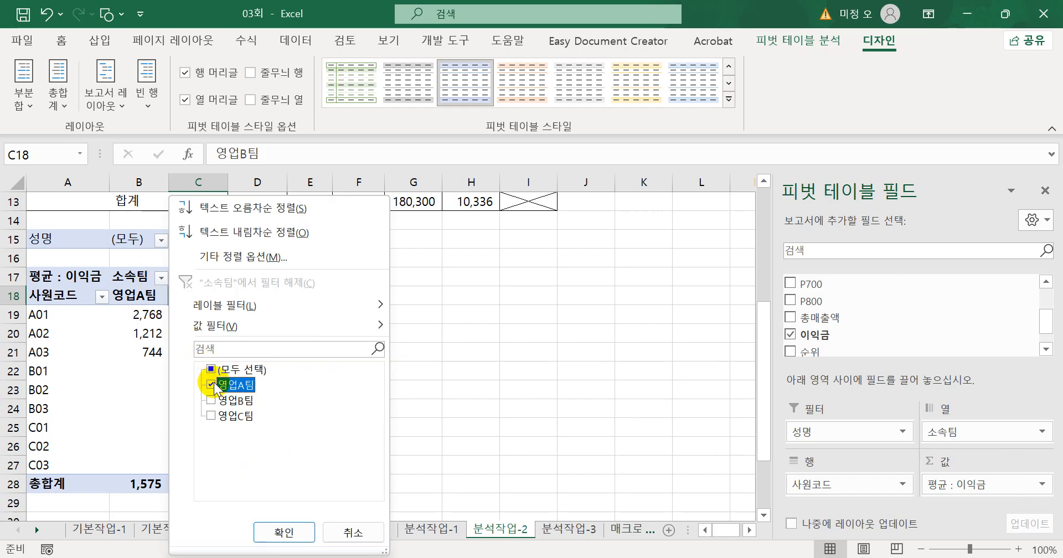
left_click(284, 532)
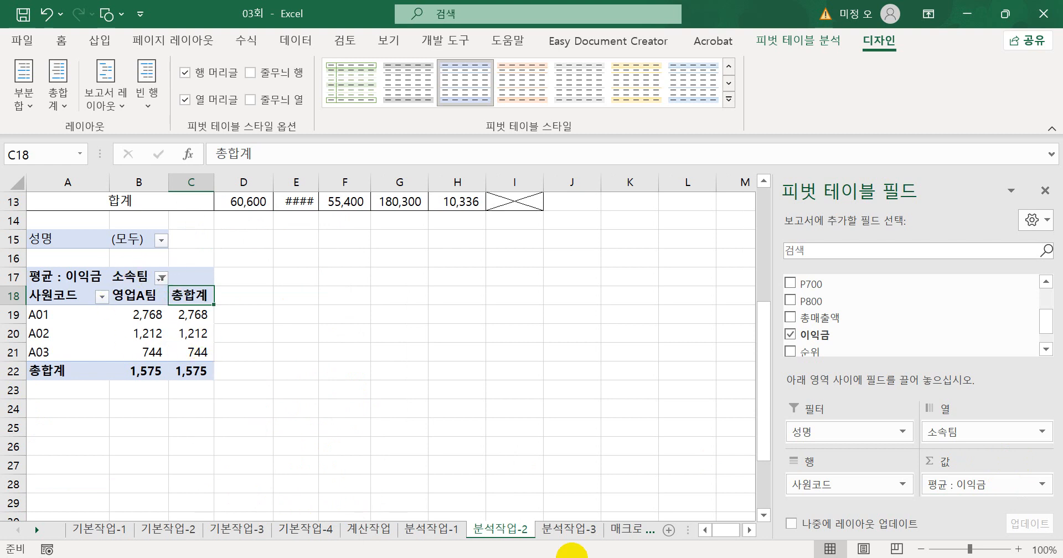
Step: On the 분석작업-3 sheet, run Goal Seek so that 이익금 in F8 reaches 2000000 by changing 판매량 in D8
left_click(577, 533)
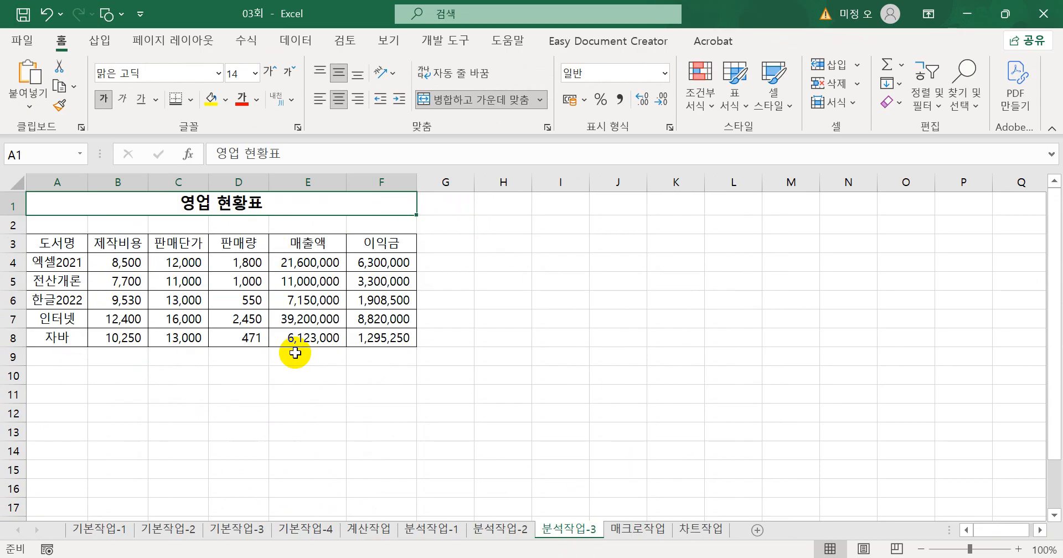
left_click(366, 339)
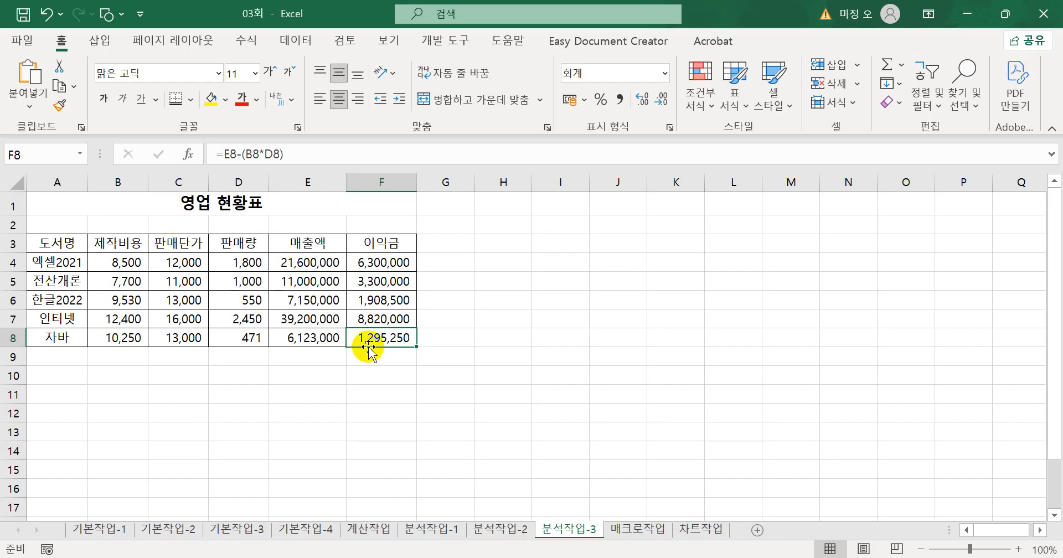
left_click(297, 49)
left_click(708, 93)
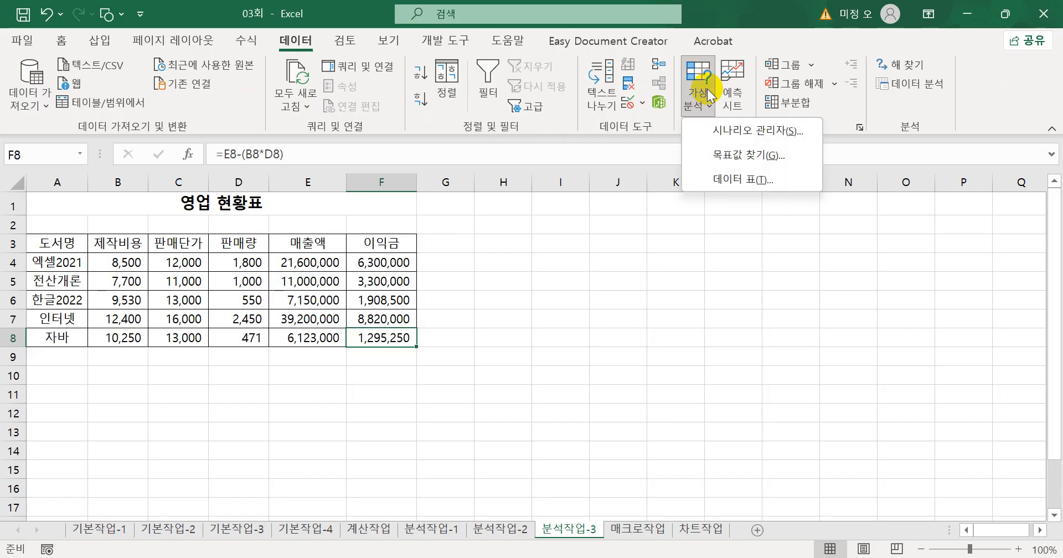
left_click(734, 155)
left_click(588, 220)
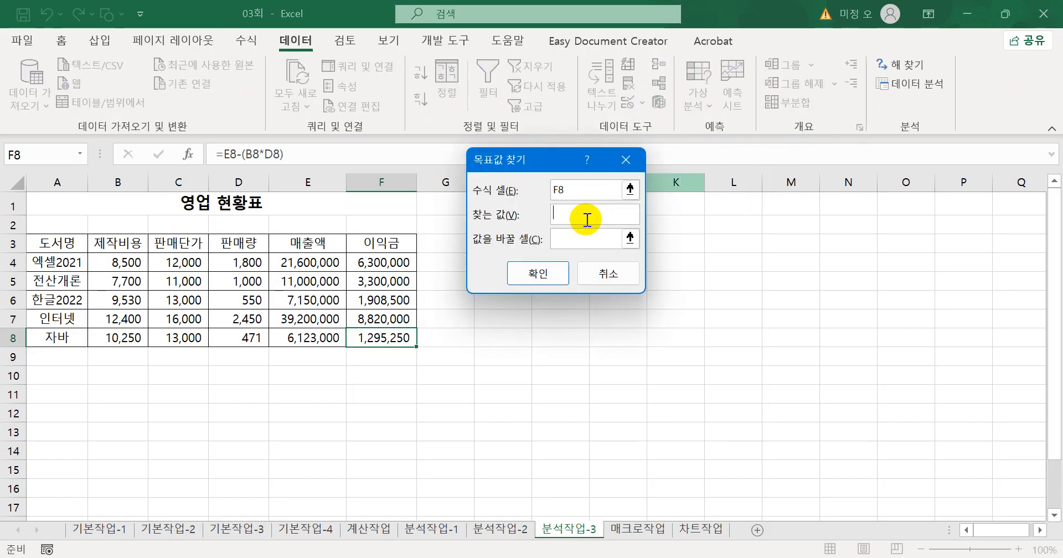
type("2000000")
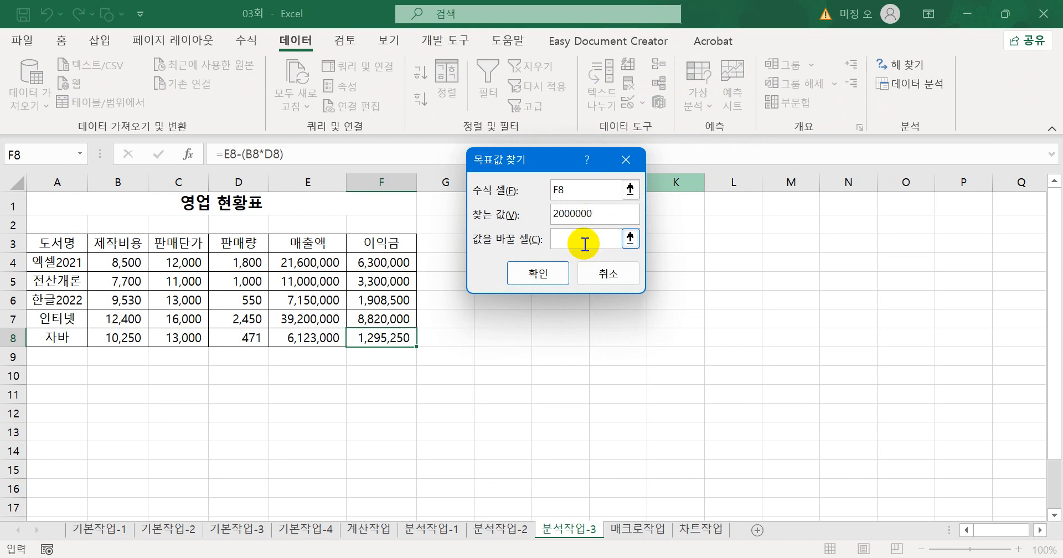
left_click(584, 244)
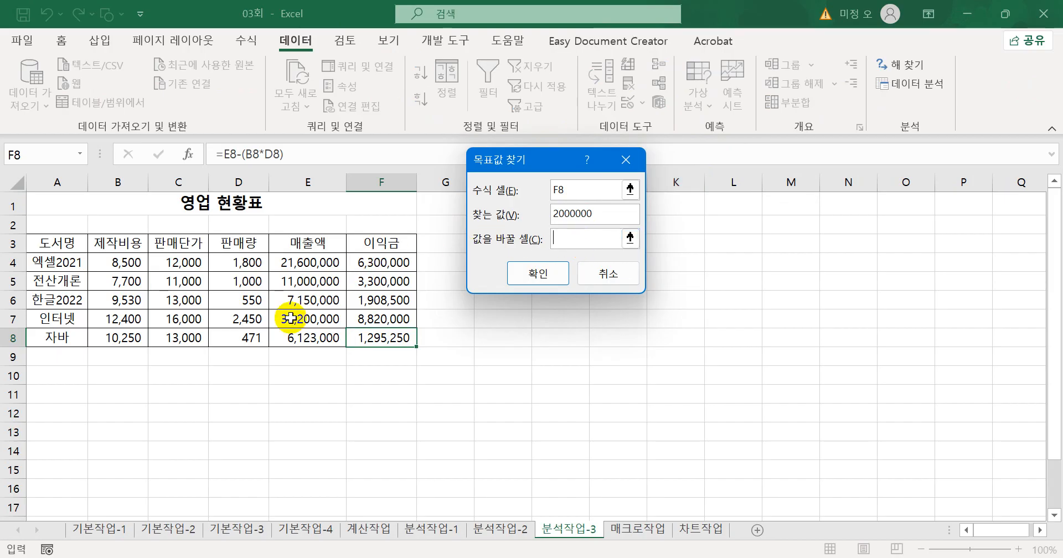
left_click(255, 337)
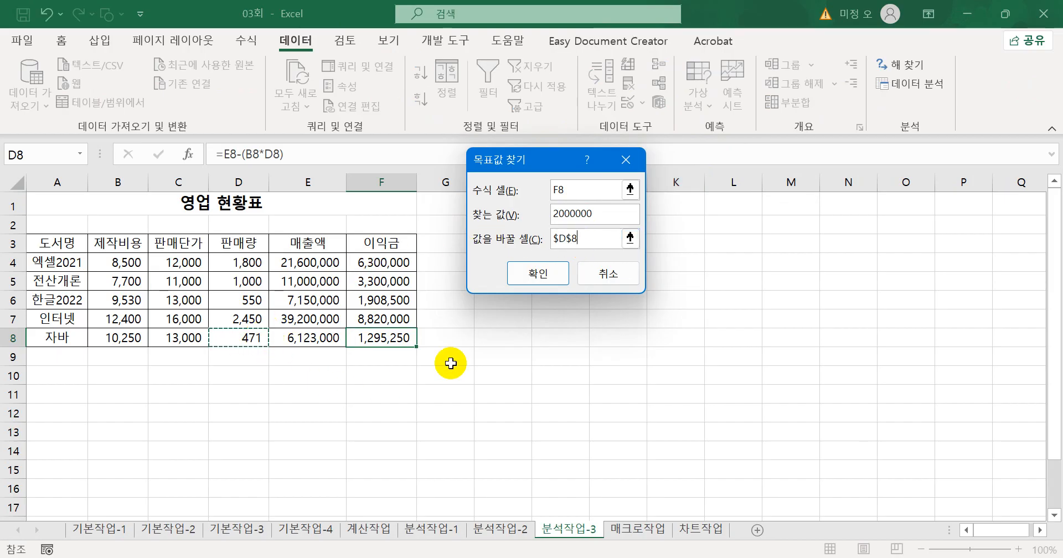
left_click(536, 276)
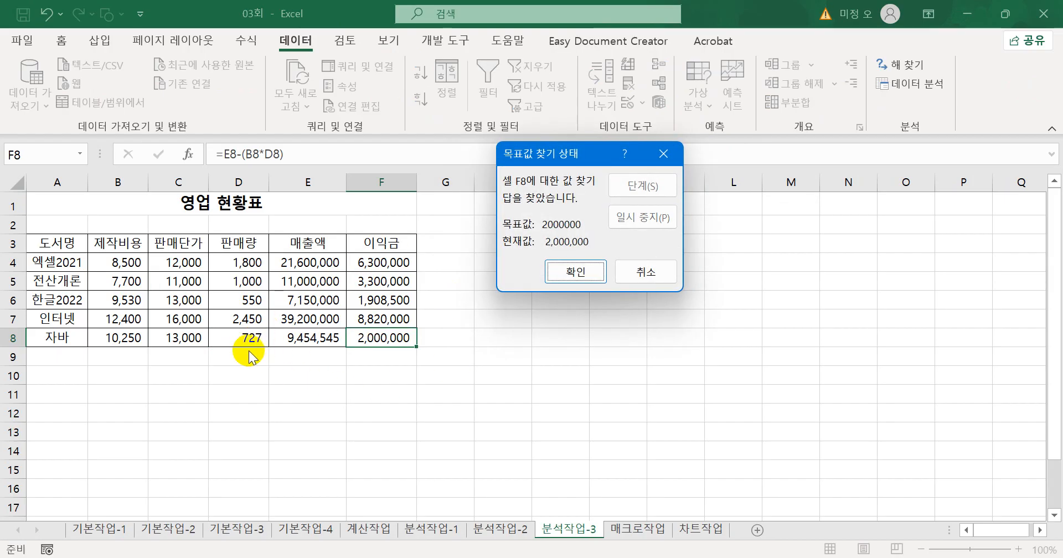
left_click(568, 277)
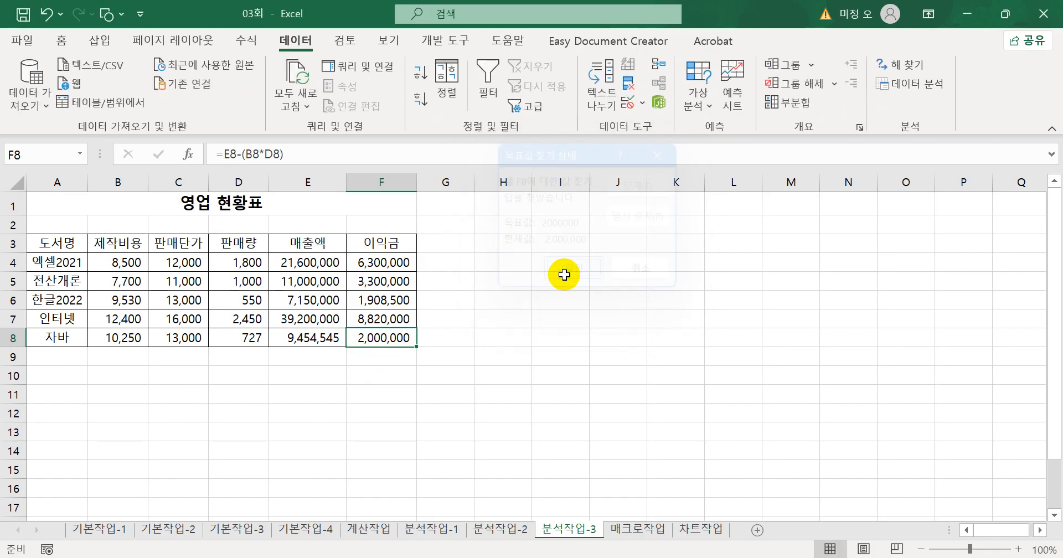
left_click(610, 386)
Step: On the 매크로작업 sheet, start recording a macro named 평균 from a blank cell outside the table
left_click(657, 530)
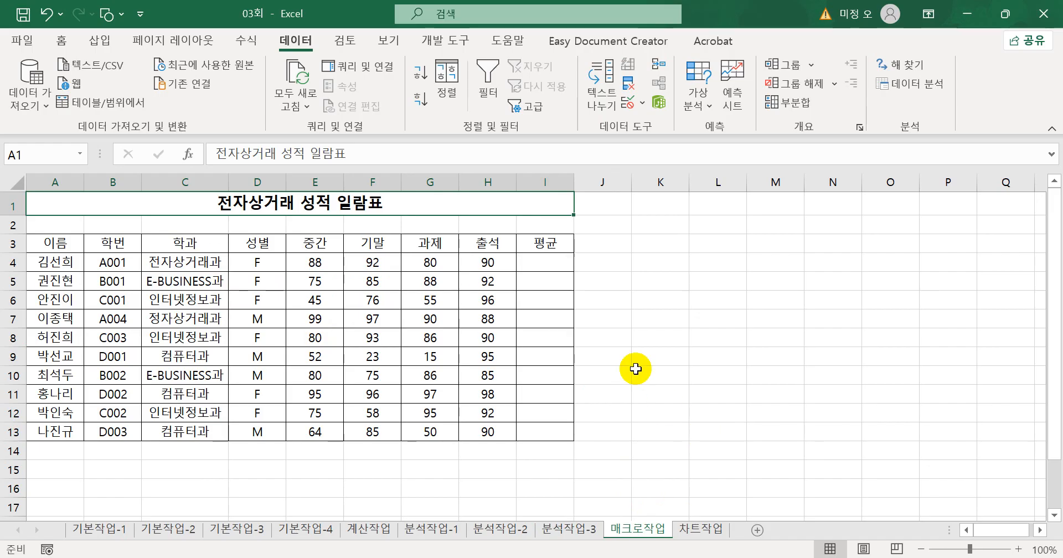
left_click(550, 266)
left_click_drag(551, 266, 551, 415)
left_click(645, 410)
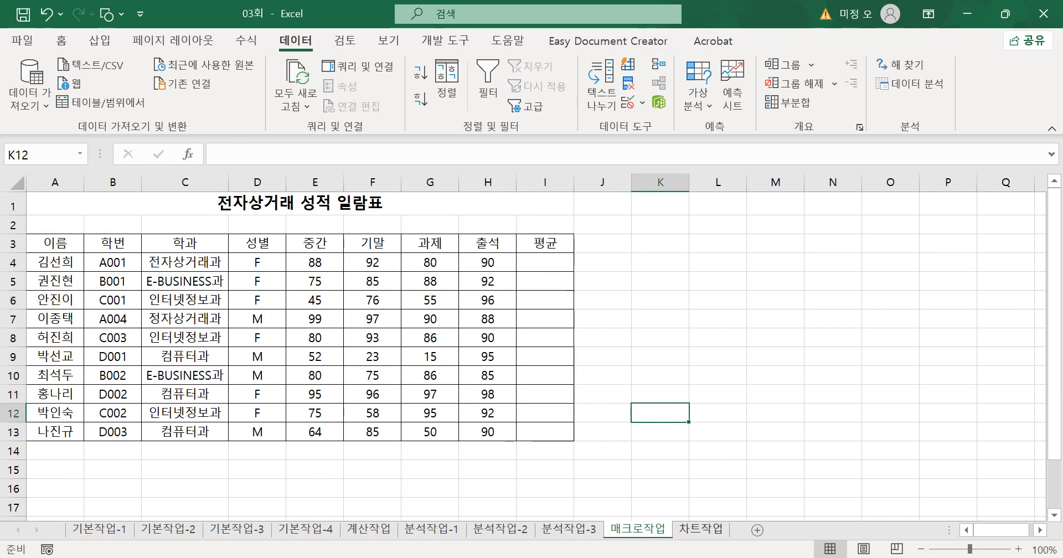
left_click(739, 353)
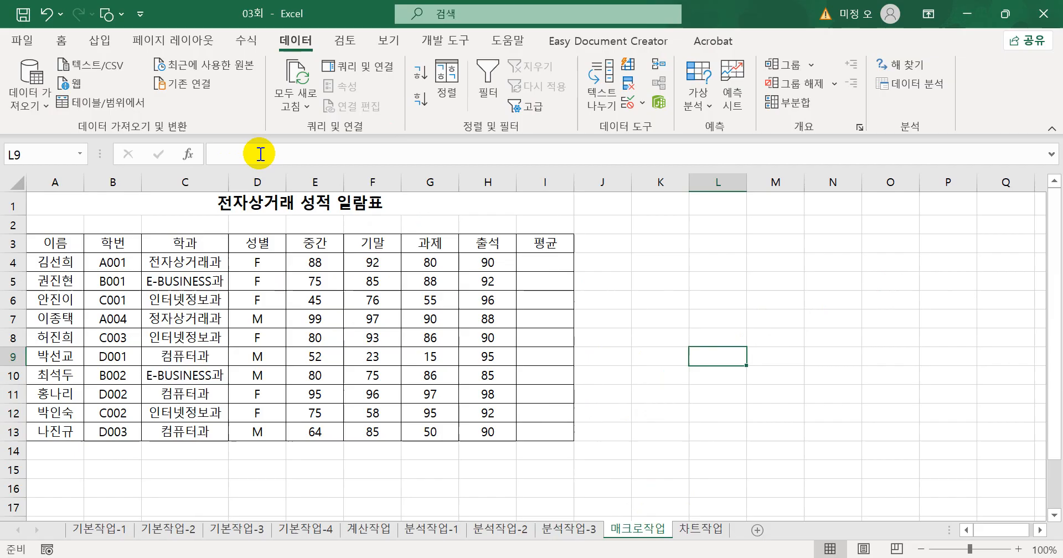
left_click(429, 39)
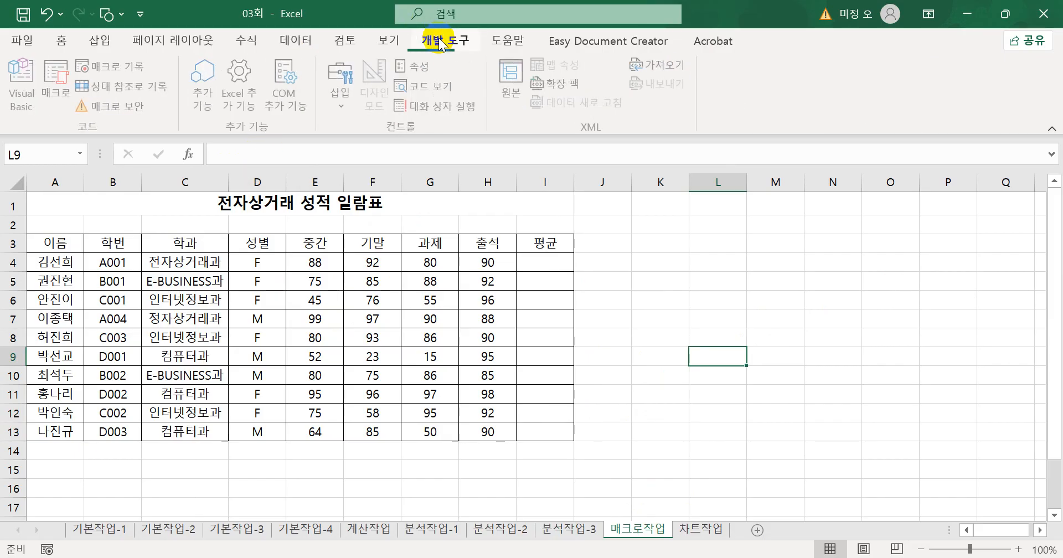
left_click(111, 67)
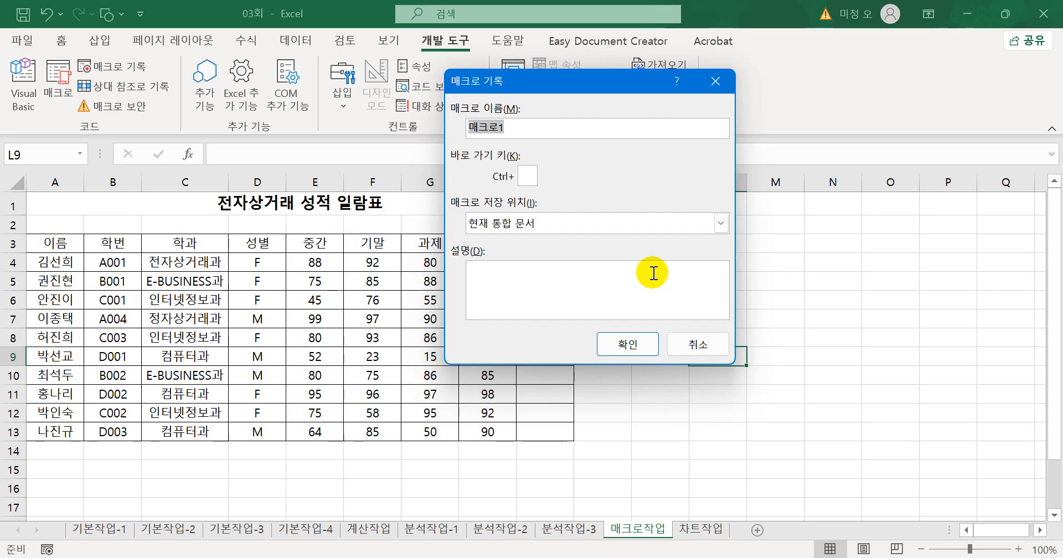
type("평규")
key("Return")
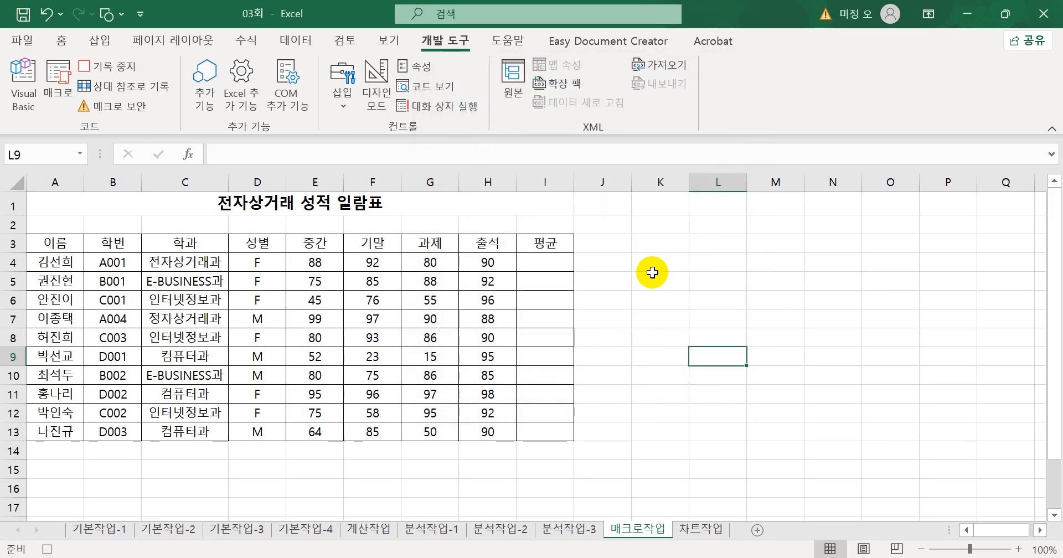
Step: Enter the formula =AVERAGE(E4:H4) in cell I4 of the 평균 column
left_click(556, 264)
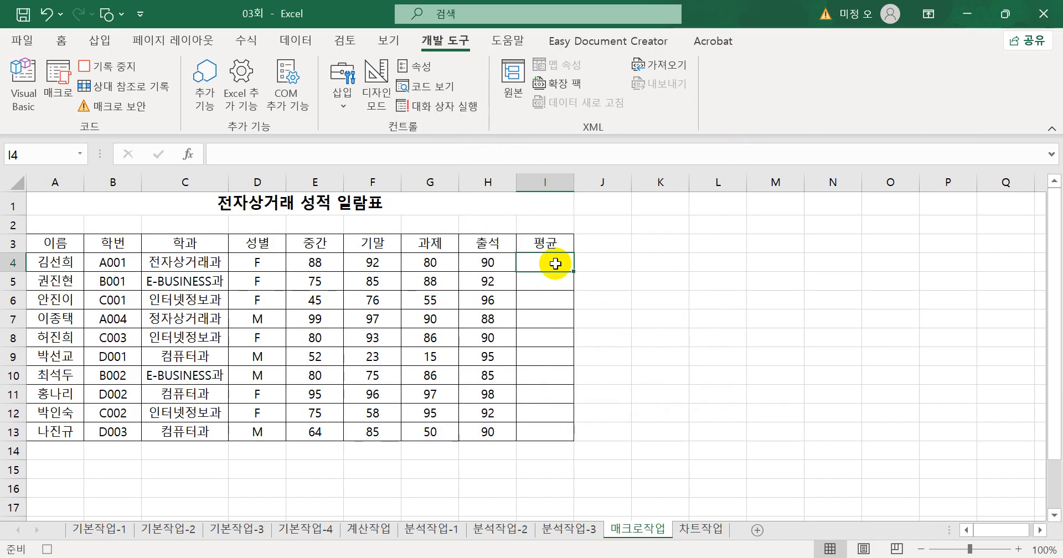
type("=")
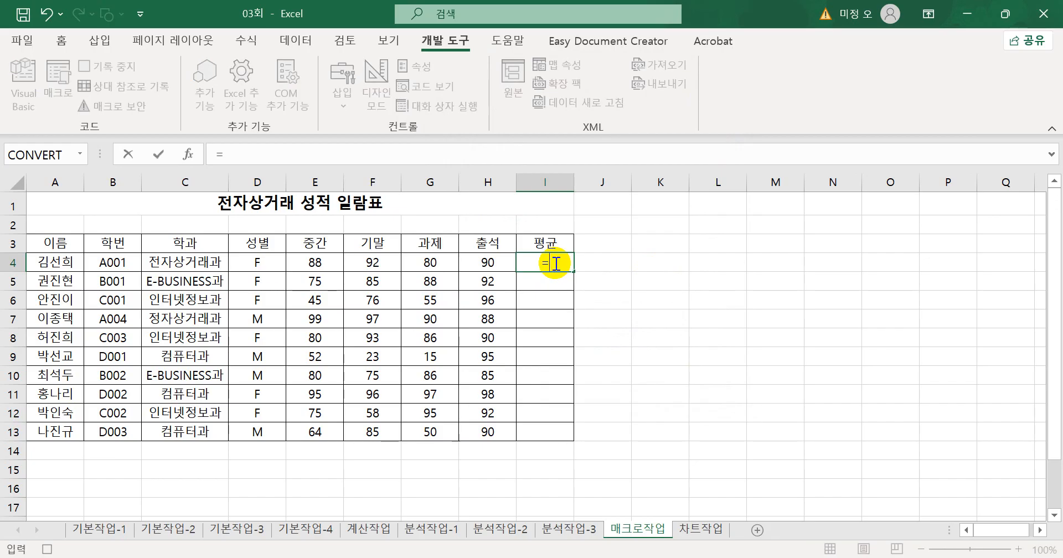
type("aver")
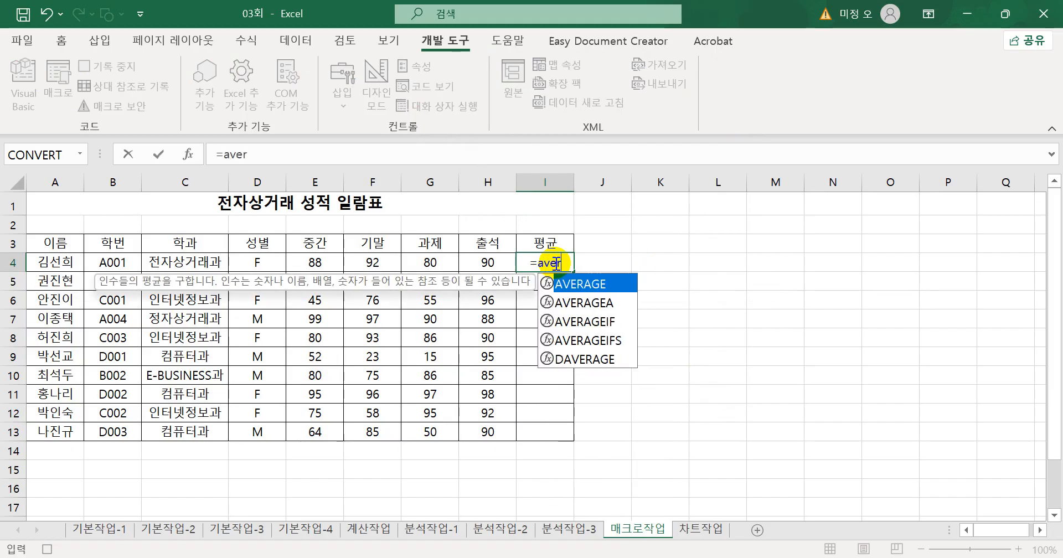
key("Tab")
left_click_drag(332, 259, 497, 257)
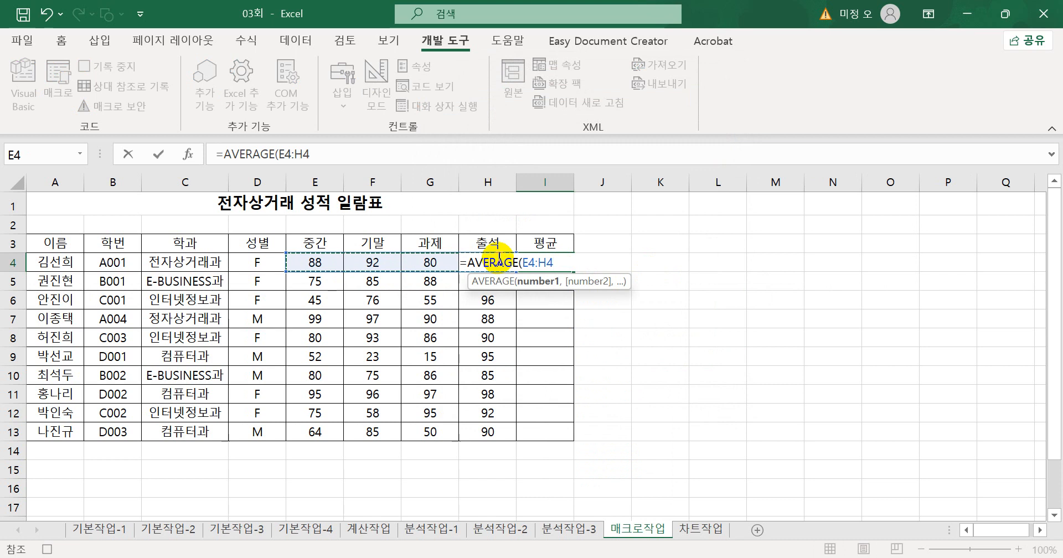
type(")")
key("Return")
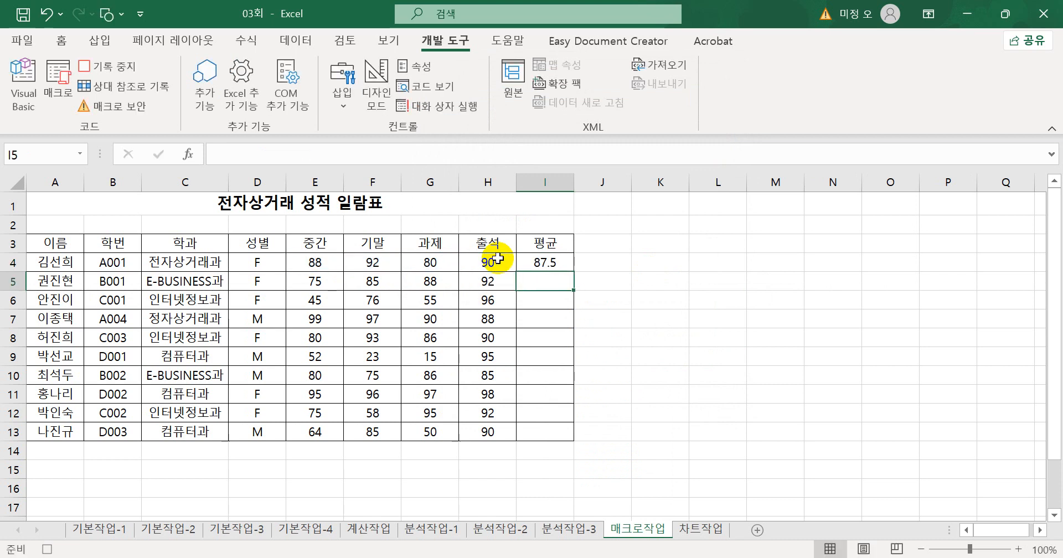
Step: Fill the average formula from I4 down to I13 and stop recording the macro
left_click(543, 262)
left_click_drag(576, 279, 566, 443)
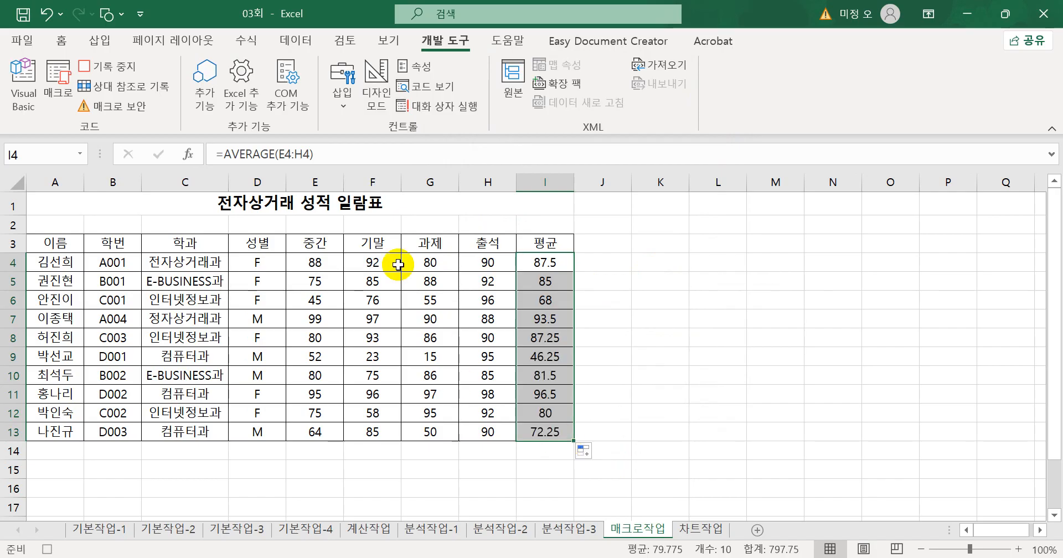
left_click(125, 69)
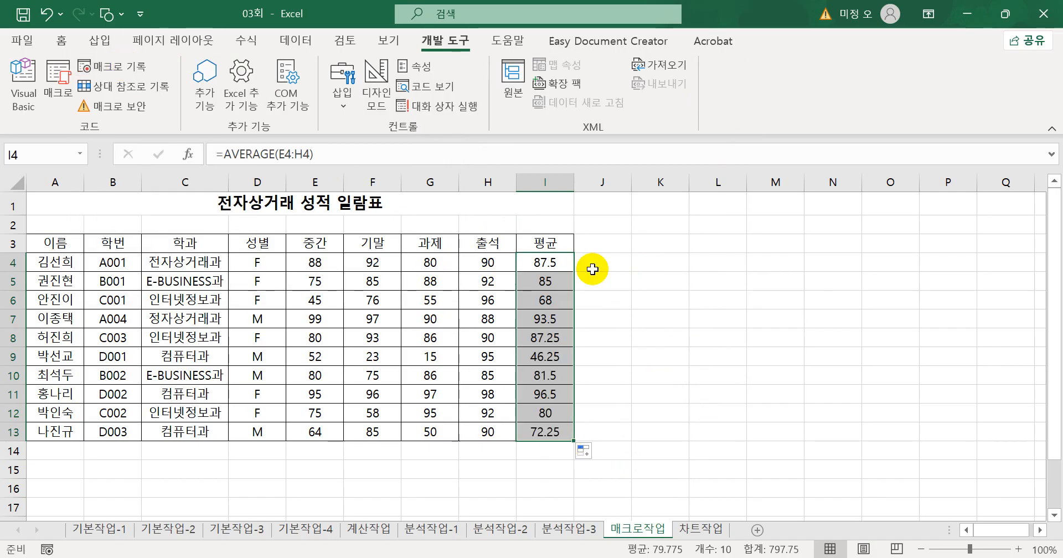
Step: Draw a form-control button over D15:E16 on the 매크로작업 sheet and assign the 평균 macro to it
left_click(341, 108)
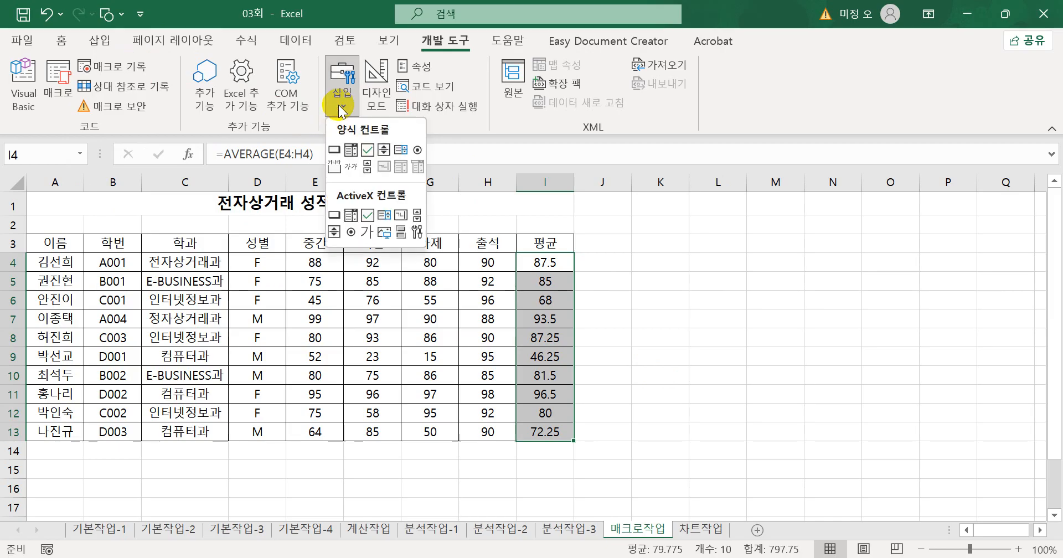
left_click(335, 150)
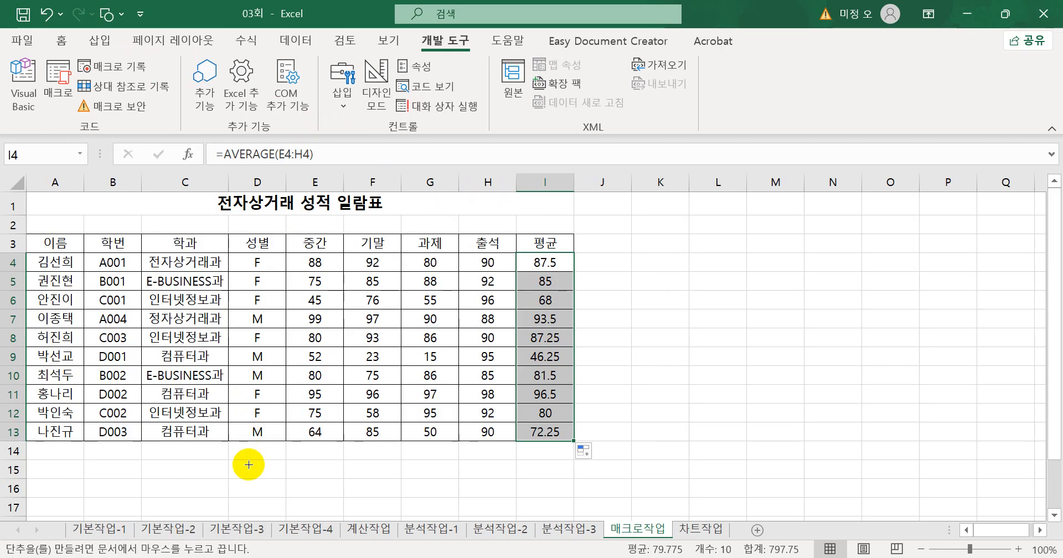
left_click_drag(239, 463, 316, 492)
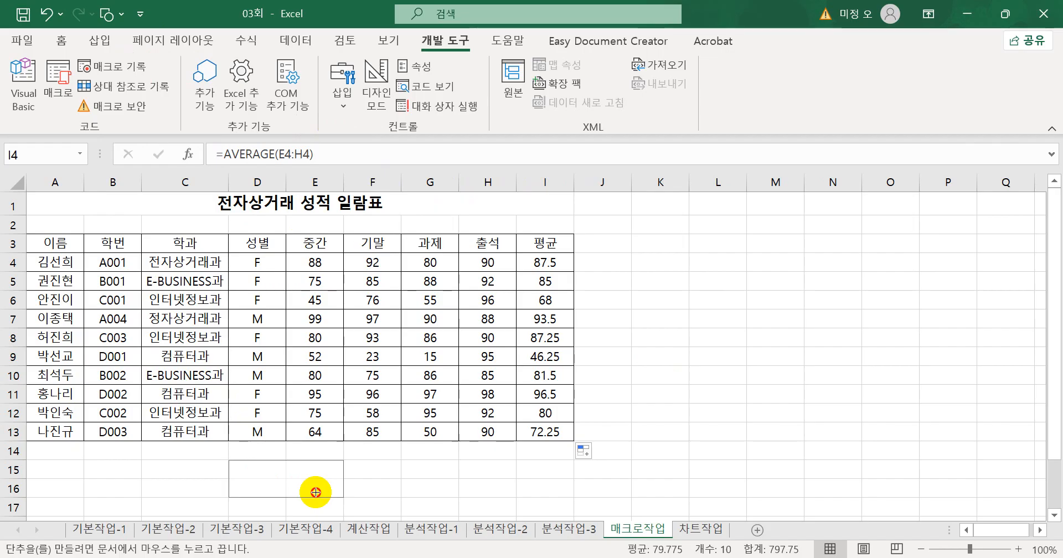
left_click_drag(316, 493, 315, 492)
left_click(430, 108)
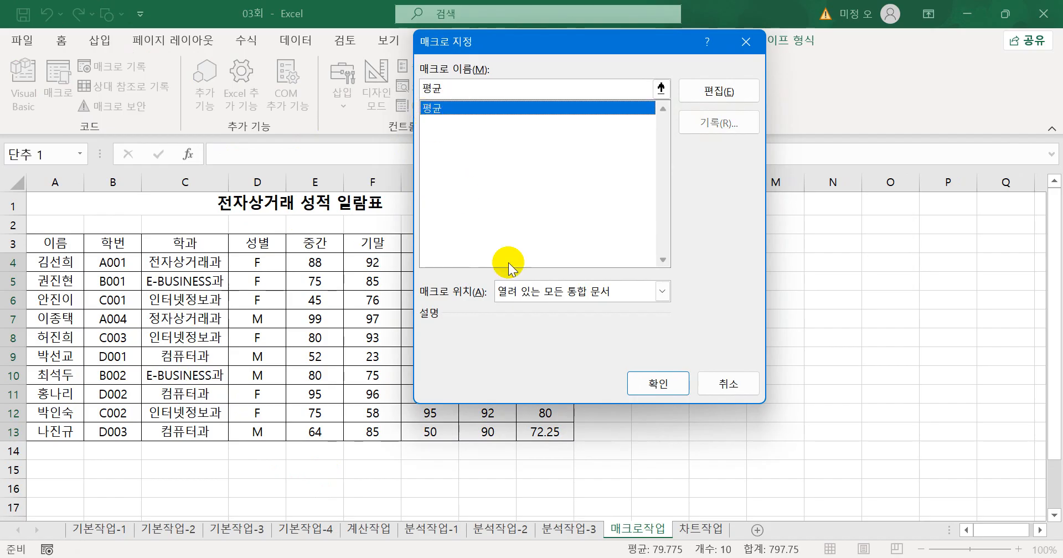
left_click(637, 384)
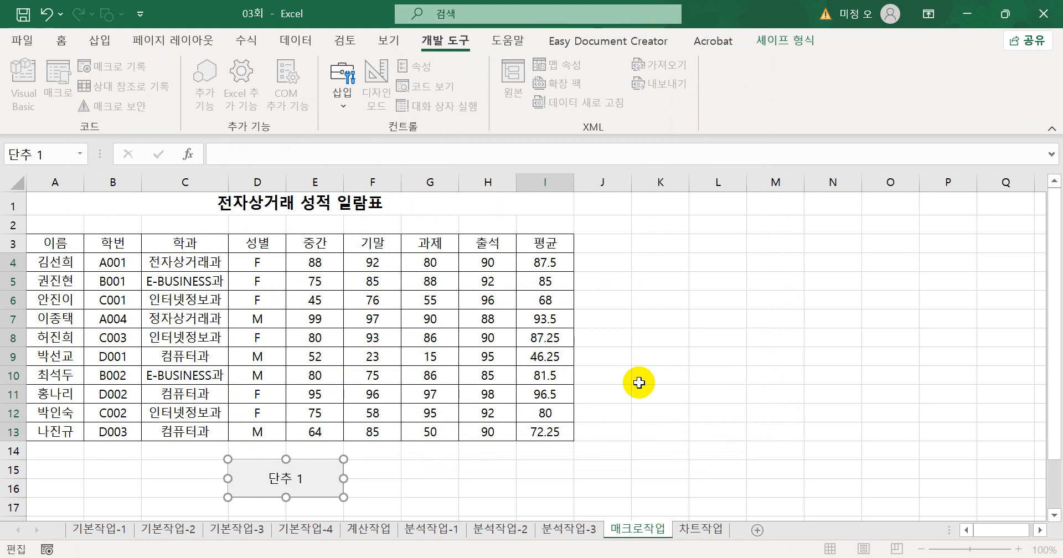
Step: Replace the new button's caption with 평균 and deselect the button
key("BackSpace")
key("BackSpace")
key("BackSpace")
key("BackSpace")
type("평균")
left_click(754, 449)
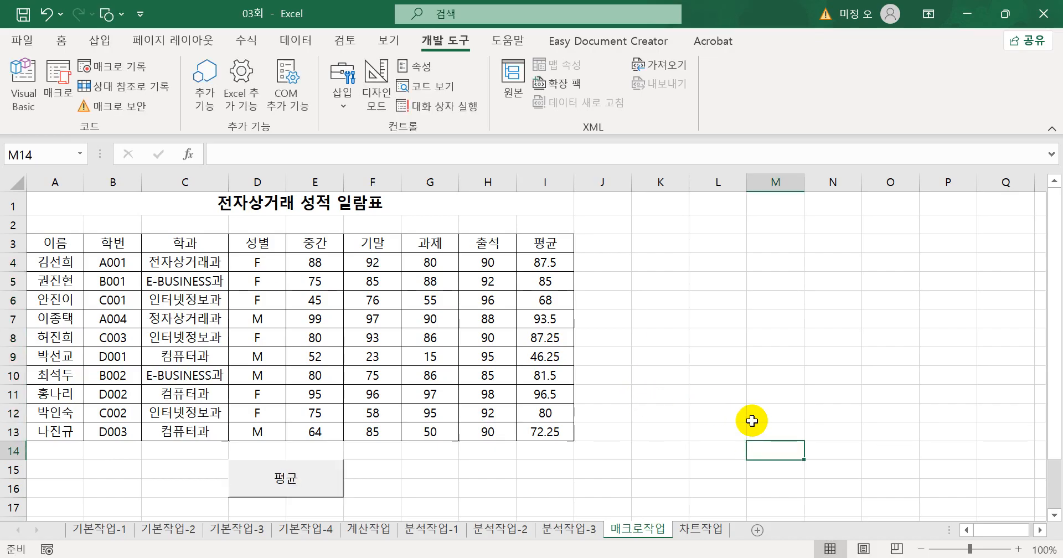
Step: Start recording a new macro named 셀스타일, stored in the current workbook
left_click(140, 66)
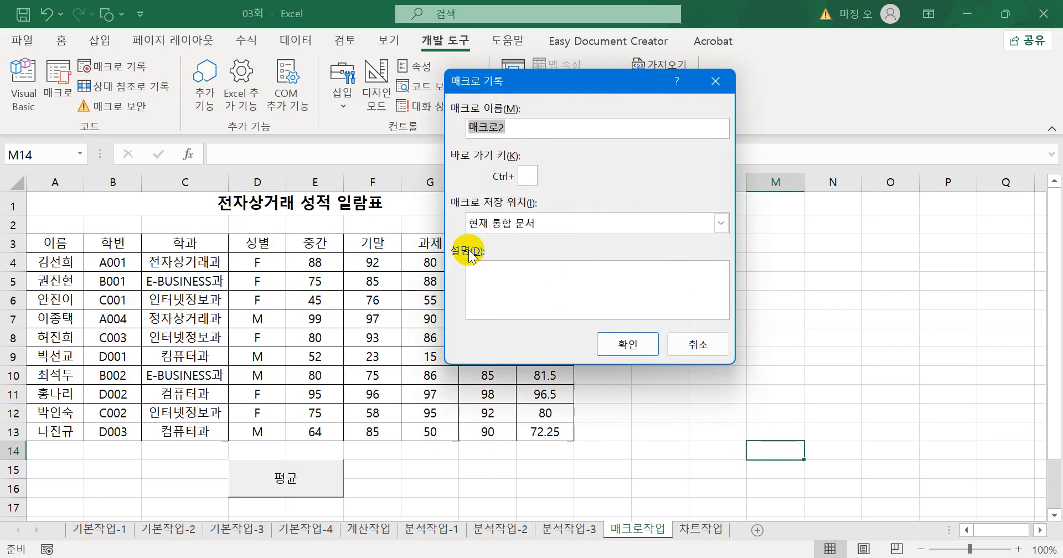
type("셀스타일")
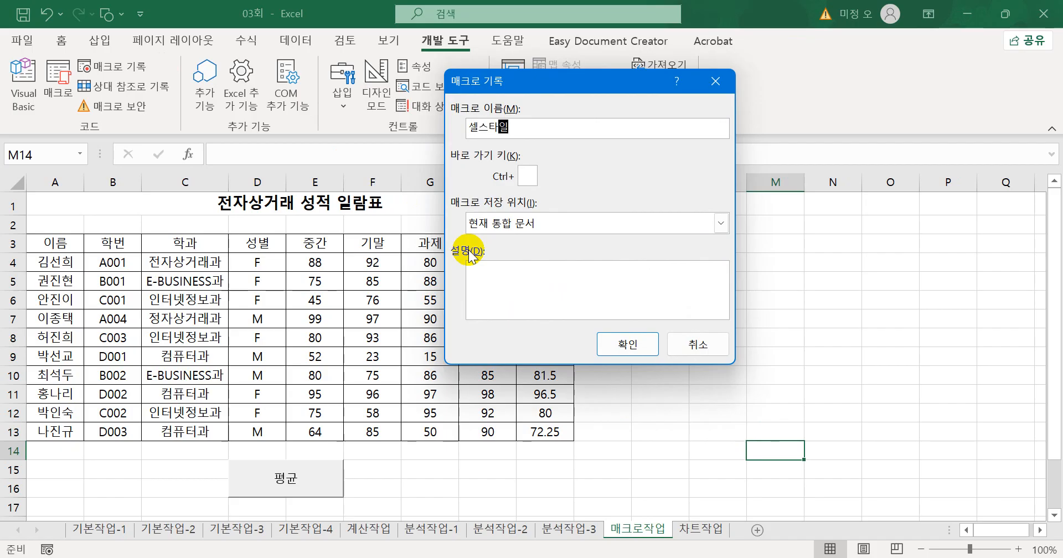
key("Return")
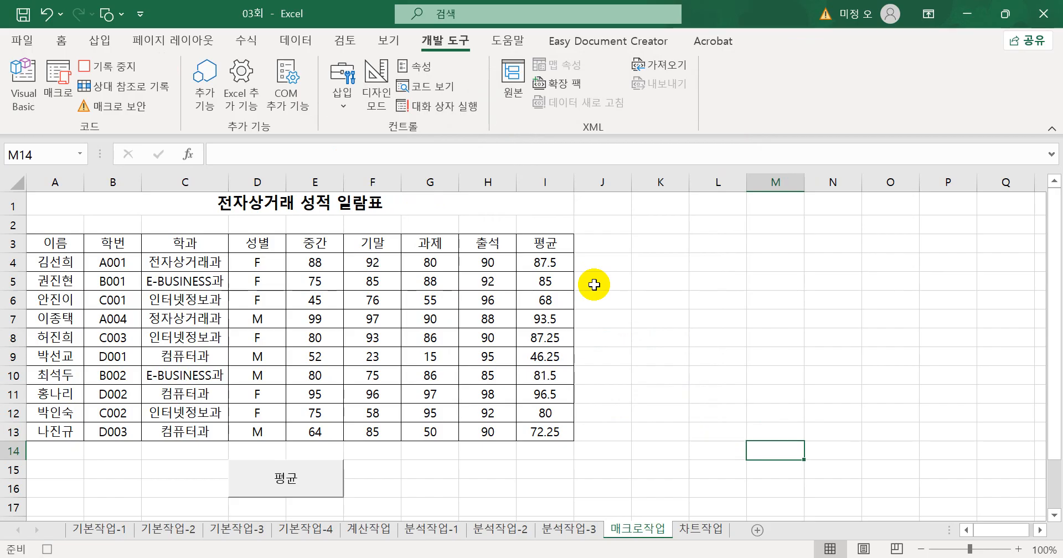
Step: Apply the 강조색5 cell style to the header range A3:I3 and stop recording the macro
left_click_drag(75, 243, 549, 240)
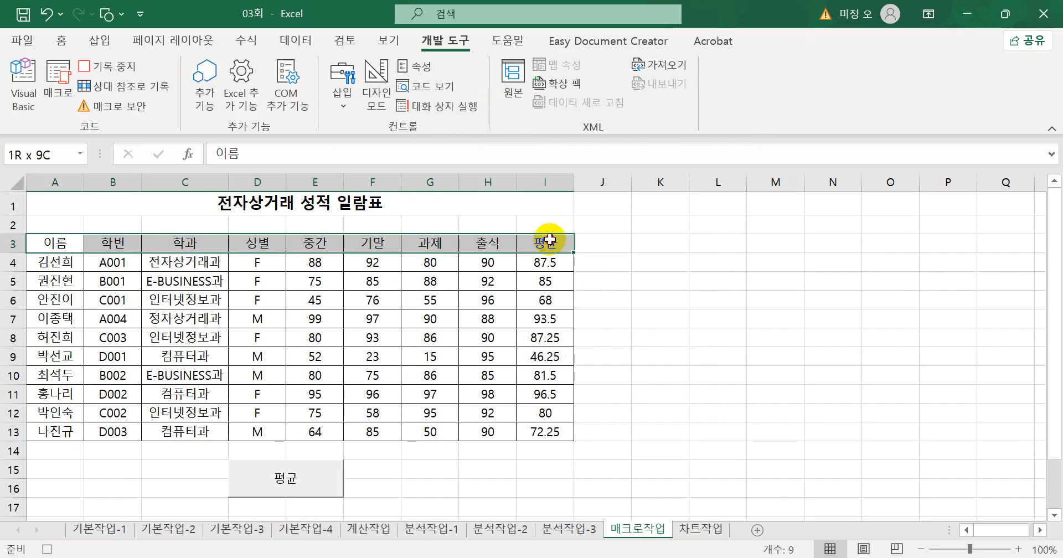
left_click_drag(549, 240, 549, 240)
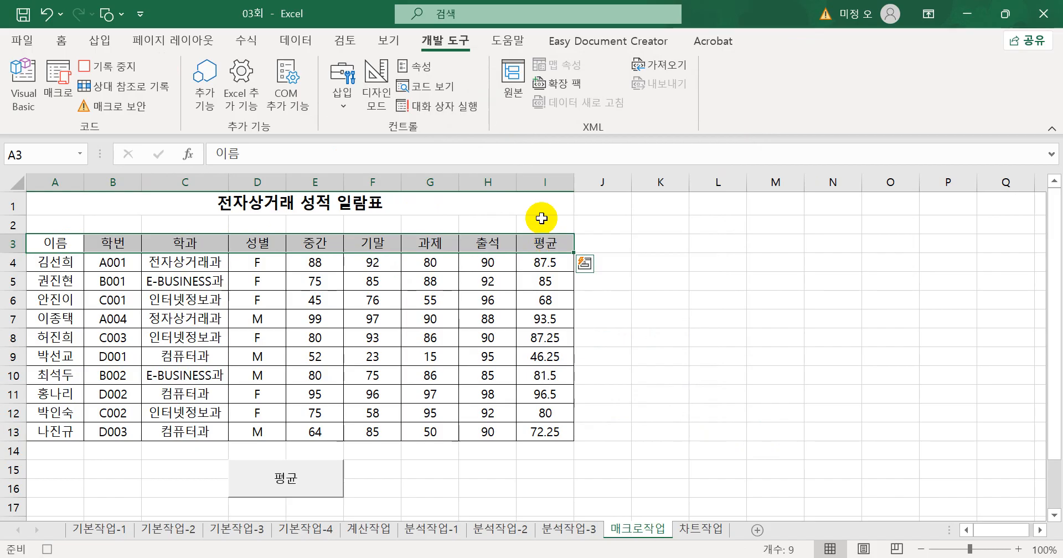
left_click(59, 44)
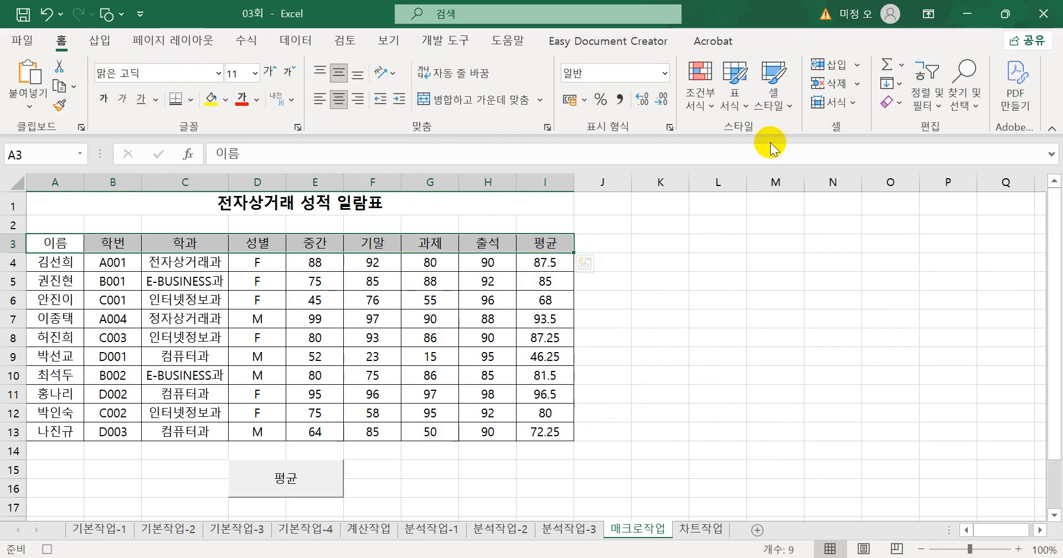
left_click(779, 109)
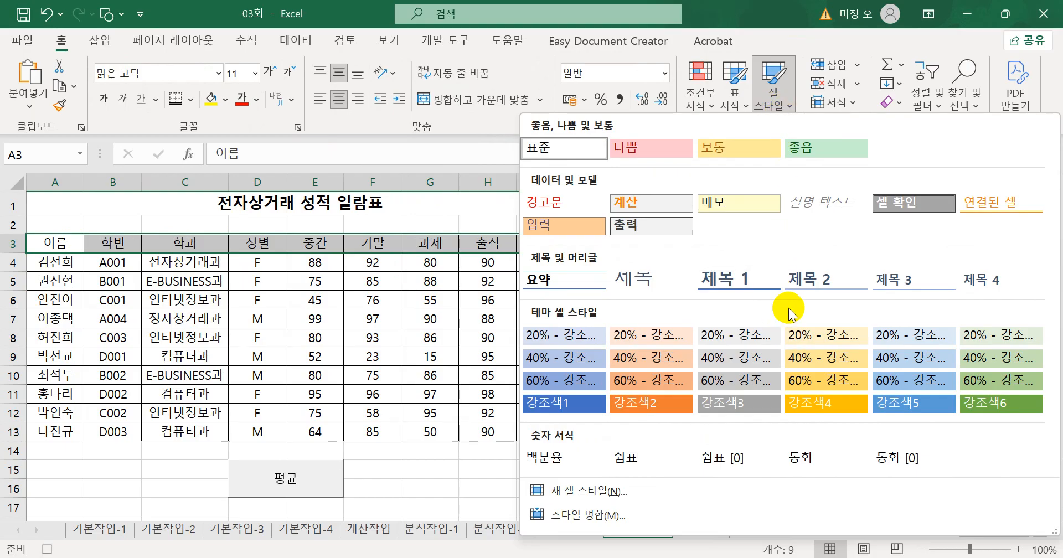
left_click(895, 408)
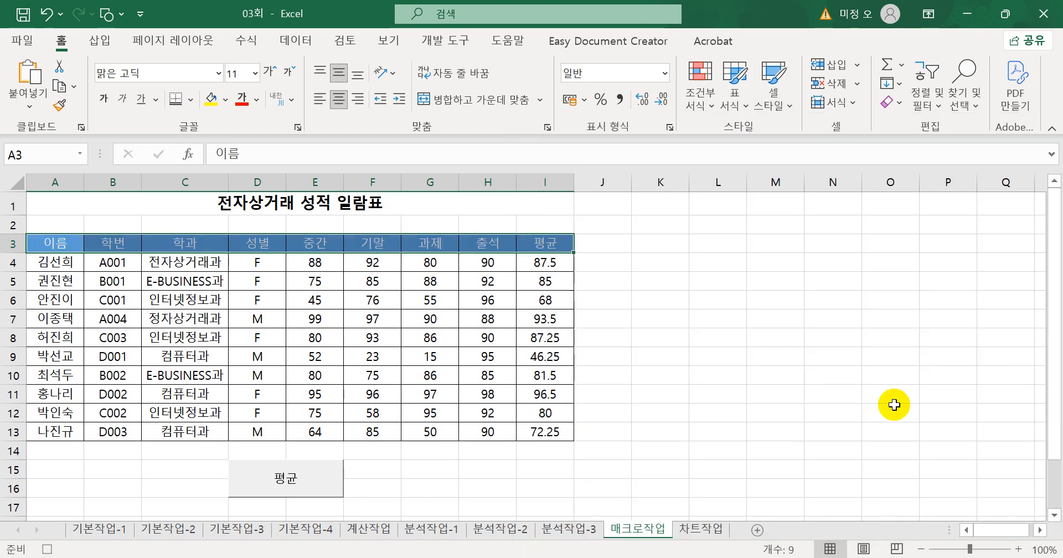
left_click(47, 550)
Step: Draw a hexagon from the basic shapes over F15:G16, beside the 평균 button, about 1.2 cm high and 3.67 cm wide
left_click(97, 43)
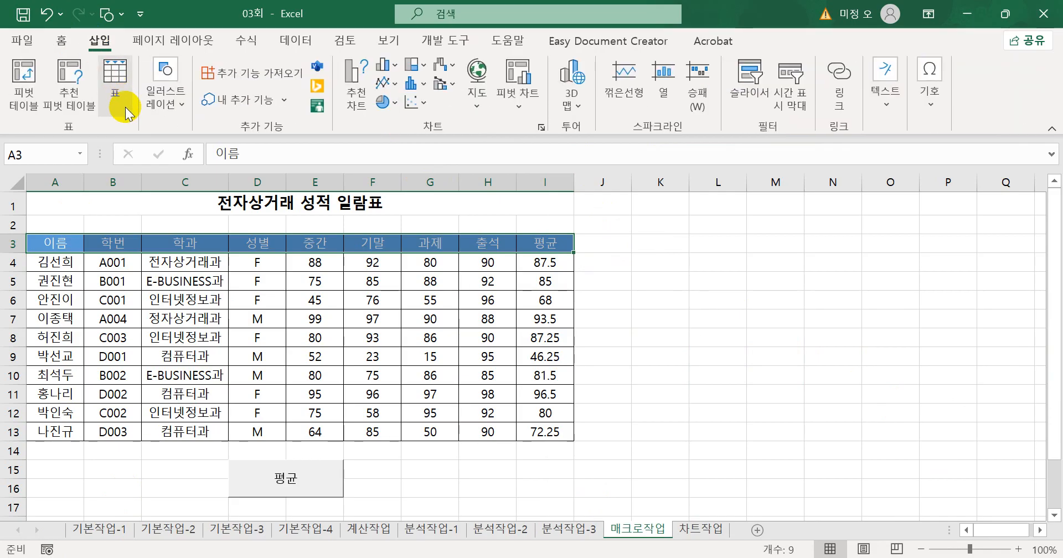
left_click(162, 100)
left_click(201, 167)
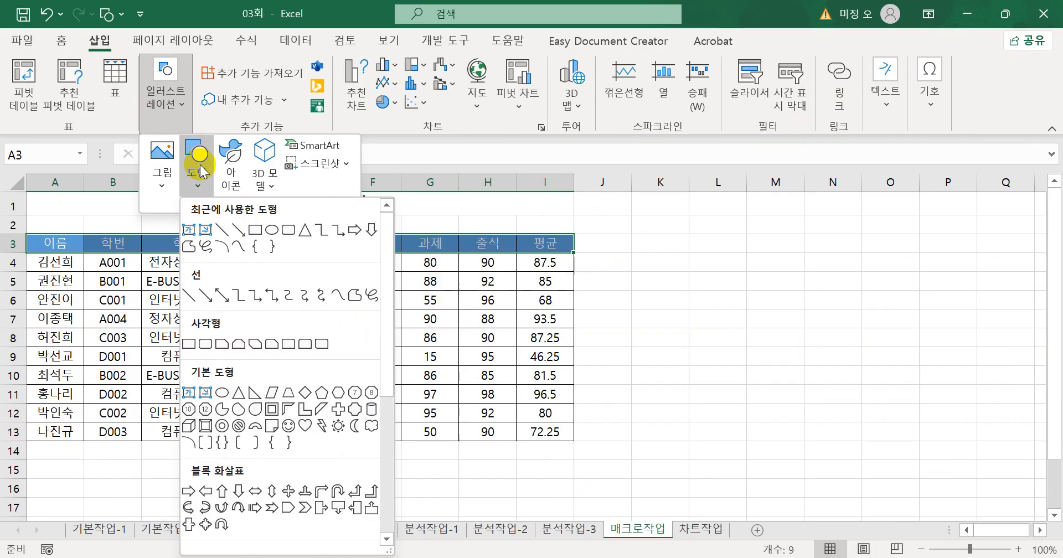
left_click(343, 393)
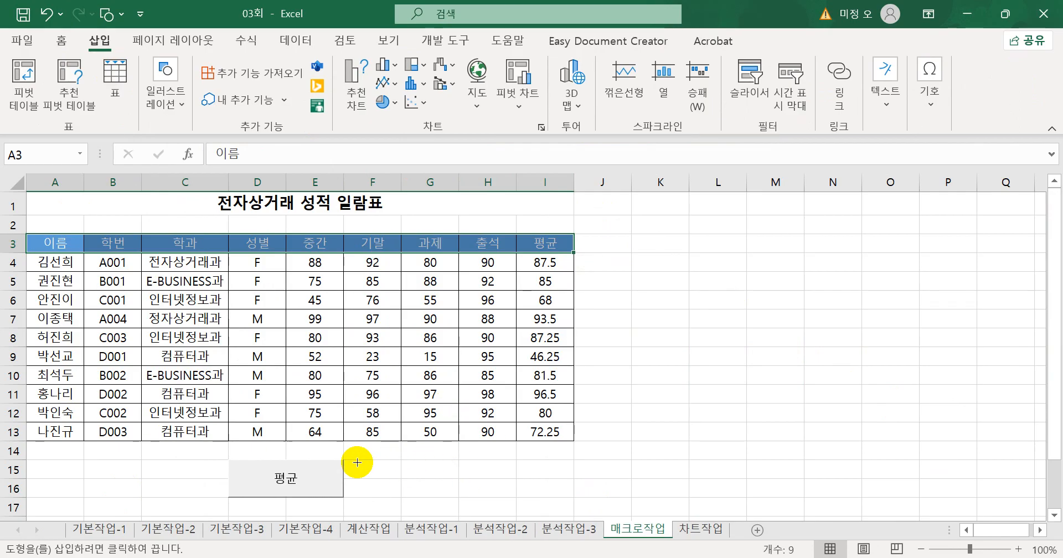
left_click_drag(357, 462, 437, 497)
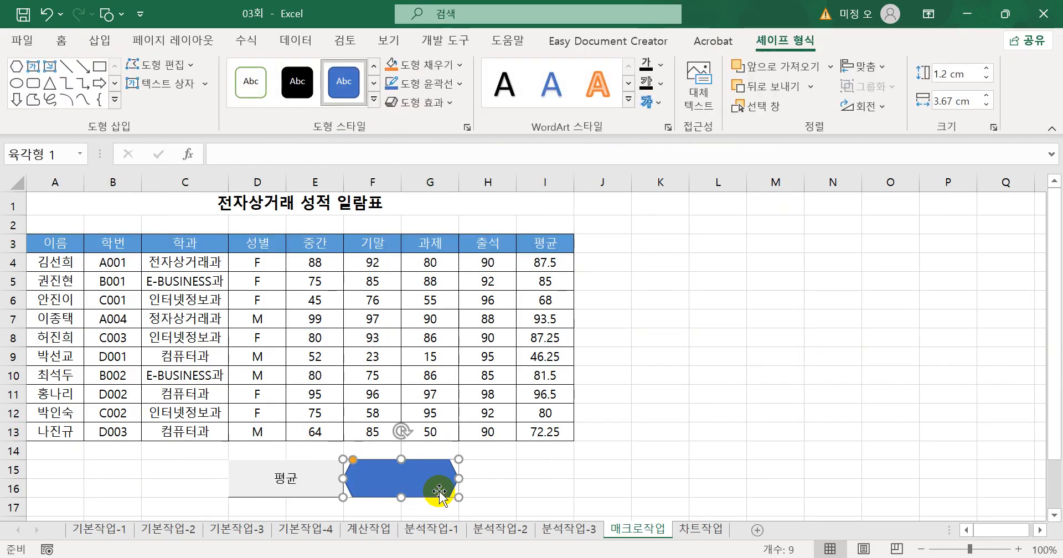
Step: Assign the 셀스타일 macro to the hexagon and label the shape 셀스타일
right_click(438, 491)
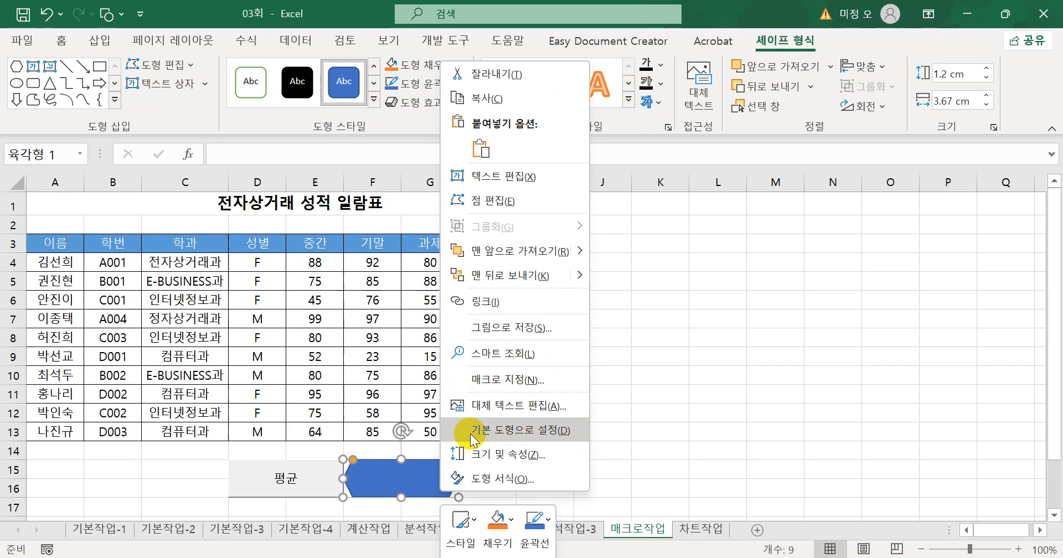
left_click(496, 383)
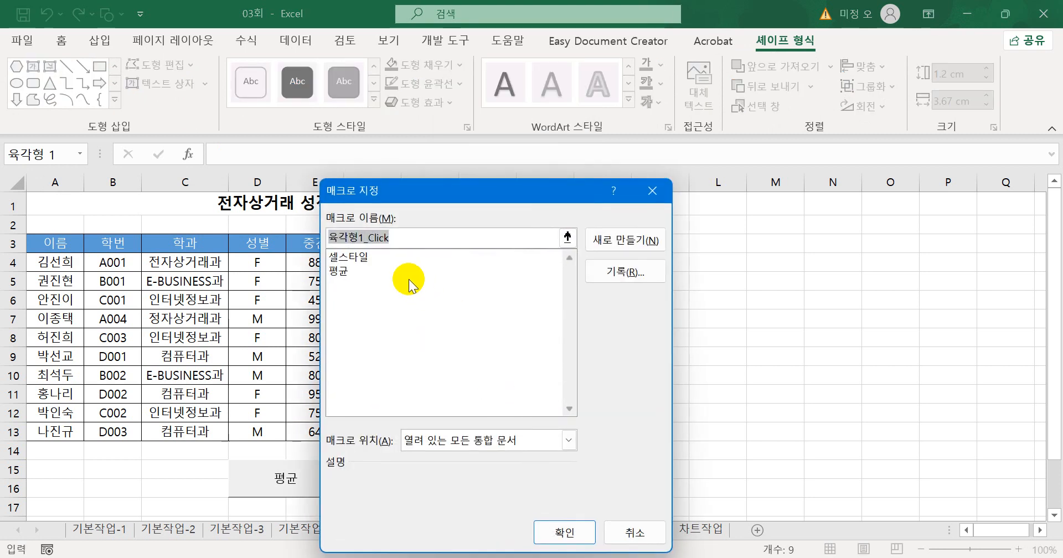
left_click(351, 258)
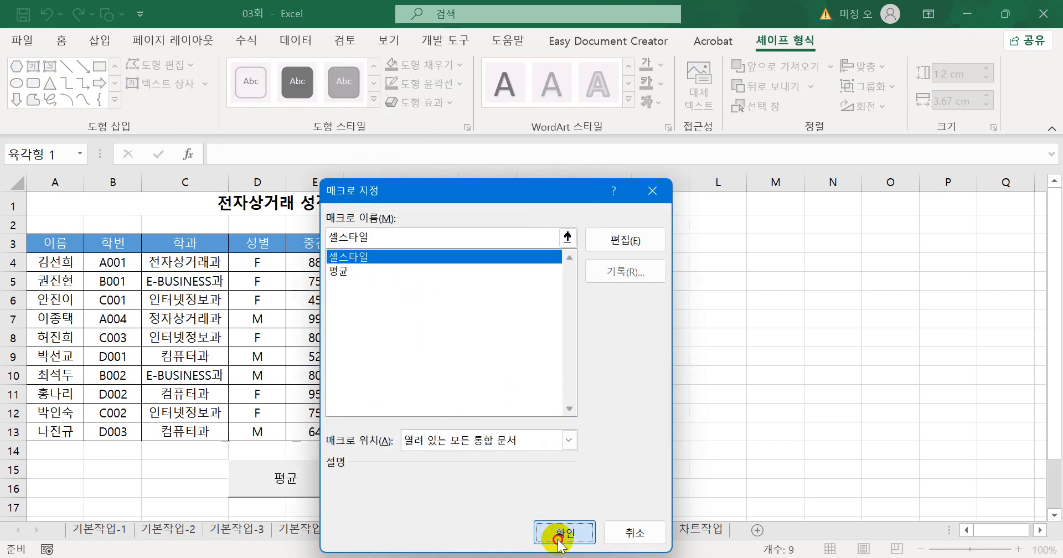
left_click(554, 533)
type("셀스타일")
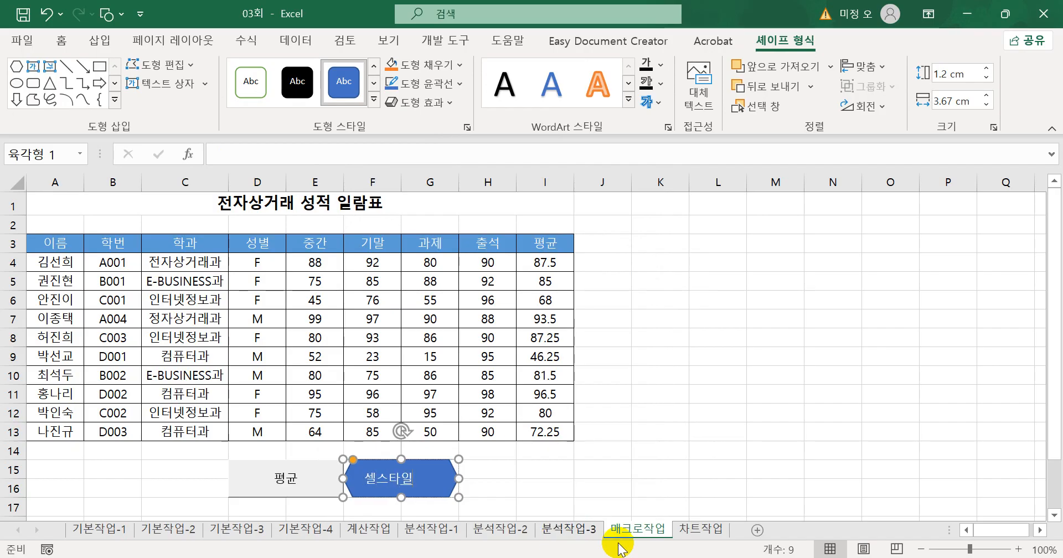
left_click(775, 468)
Step: Test the 평균 button and the 셀스타일 hexagon, and review the available cell styles without applying one
left_click(293, 481)
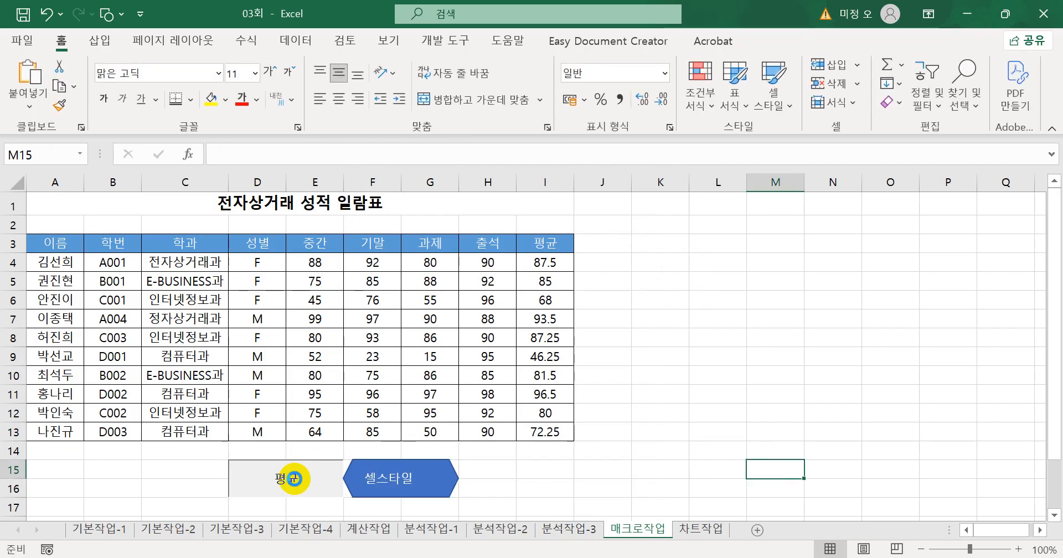
left_click(455, 481)
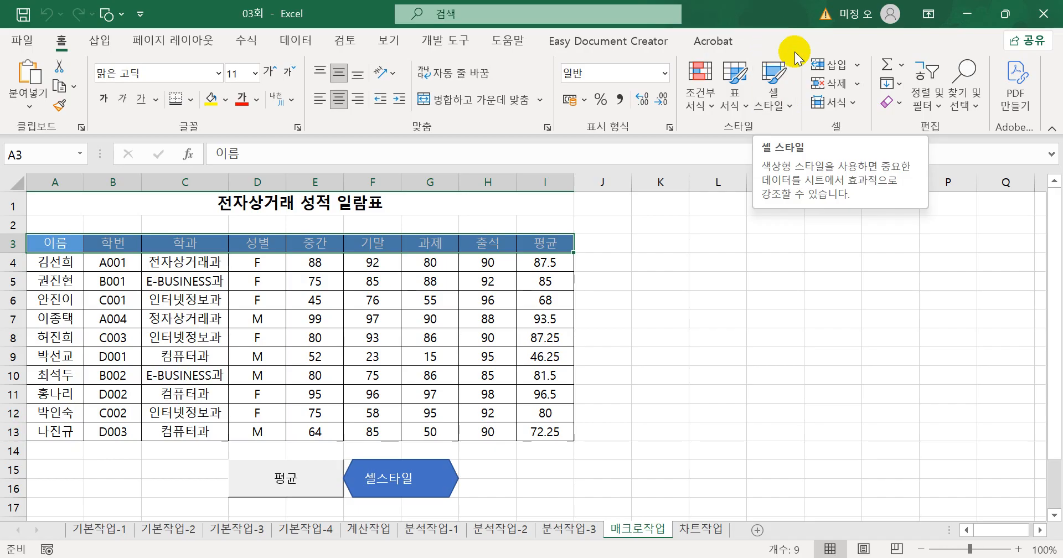
left_click(774, 89)
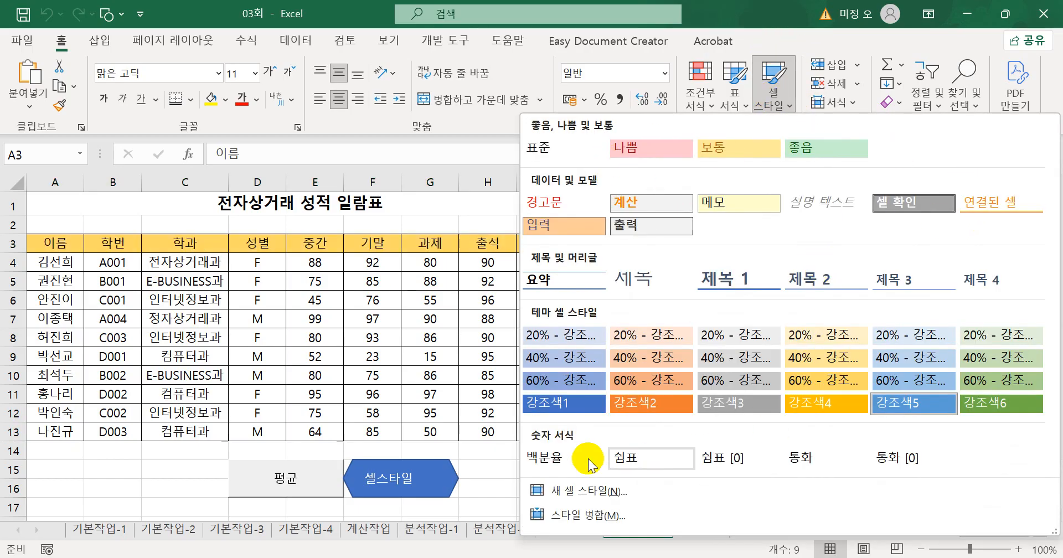
left_click(502, 485)
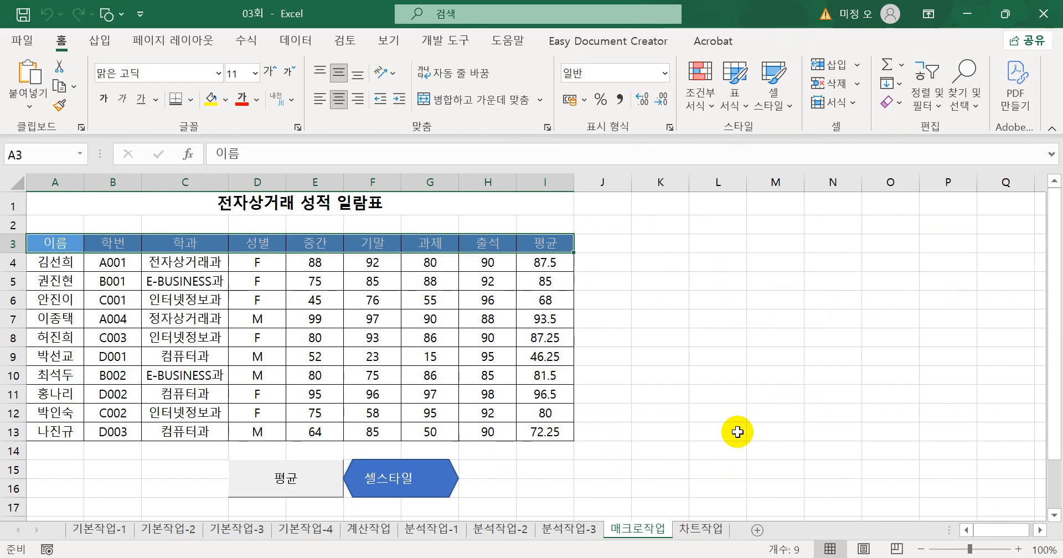
Step: On the 차트작업 sheet, change the 우수고객관리 column chart to a 3-D pie chart
left_click(694, 533)
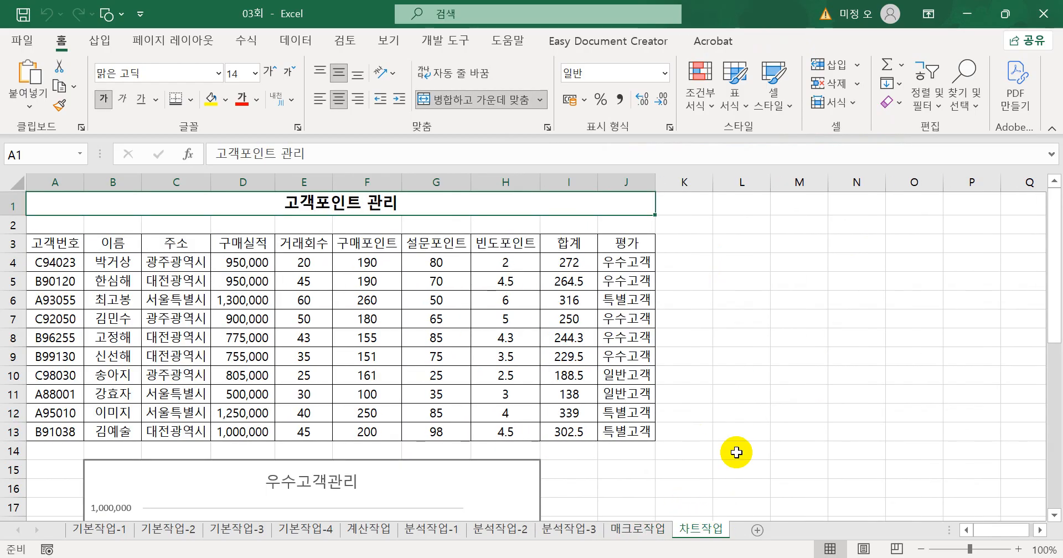
scroll(694, 403, "down", 3)
scroll(694, 403, "down", 1)
scroll(695, 402, "down", 1)
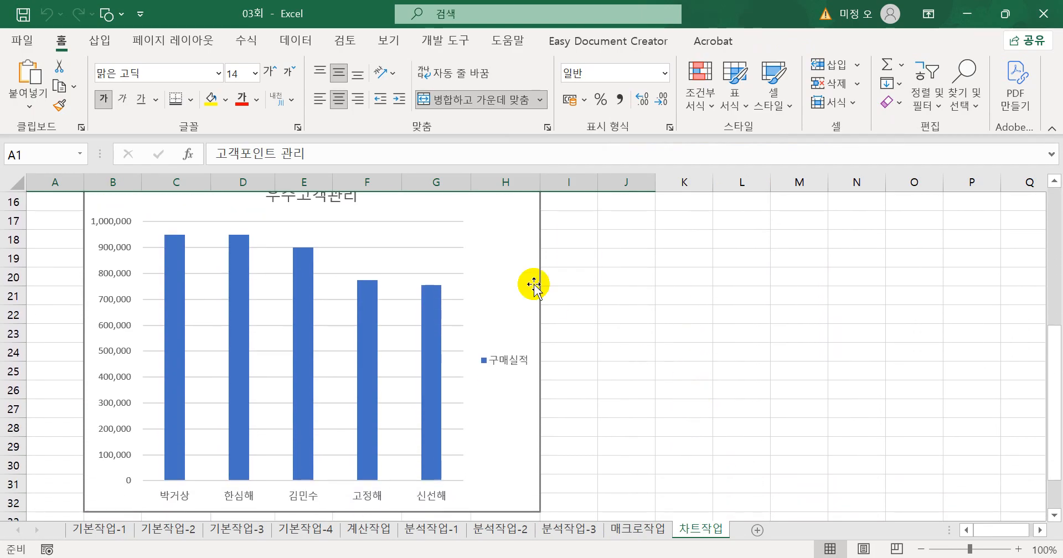
right_click(505, 254)
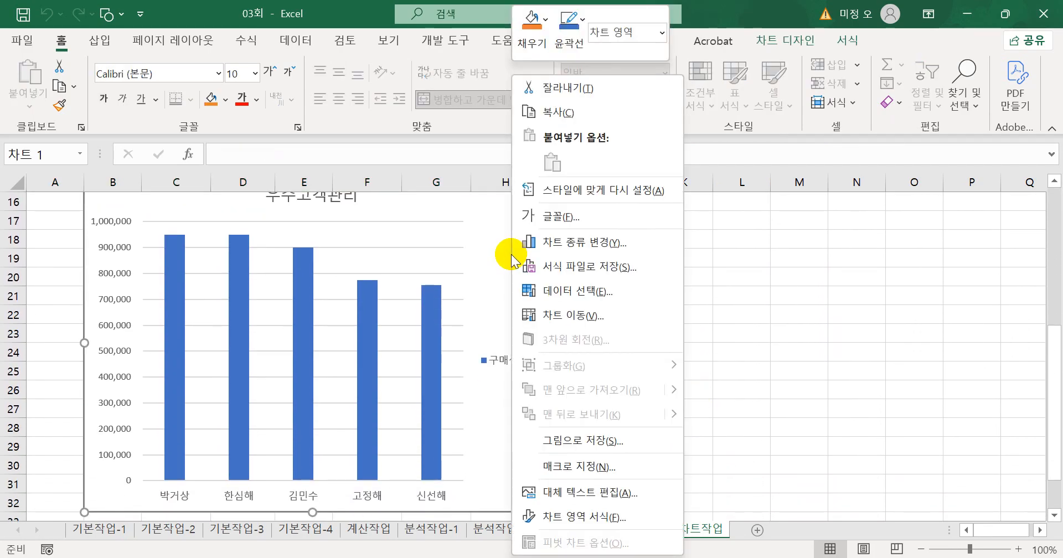
left_click(562, 254)
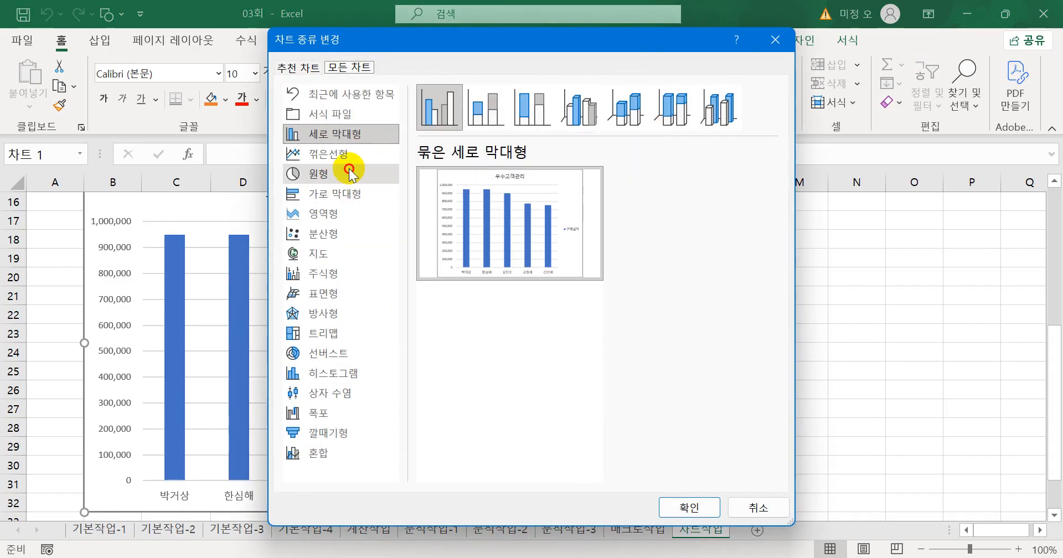
left_click(348, 173)
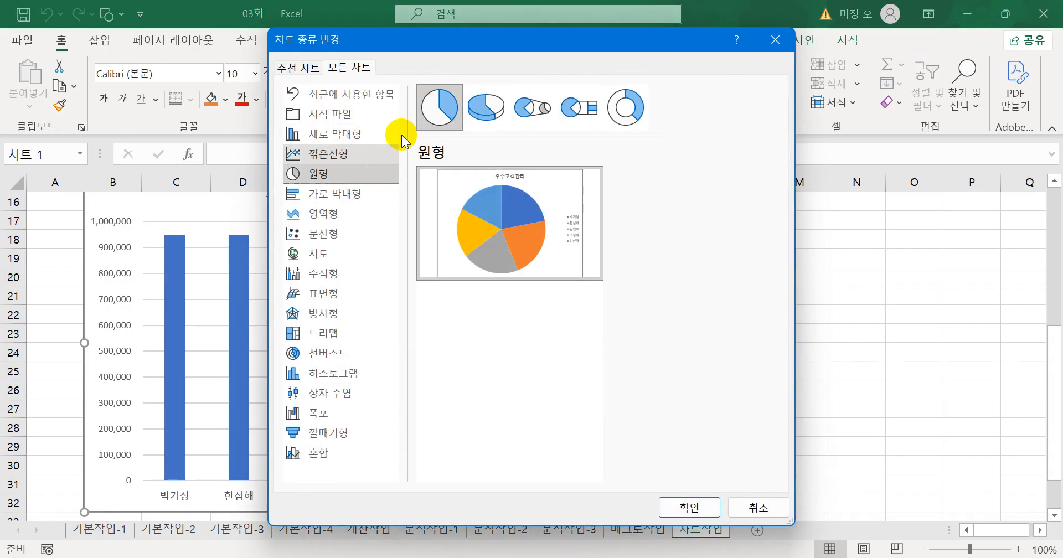
left_click(481, 109)
left_click(681, 502)
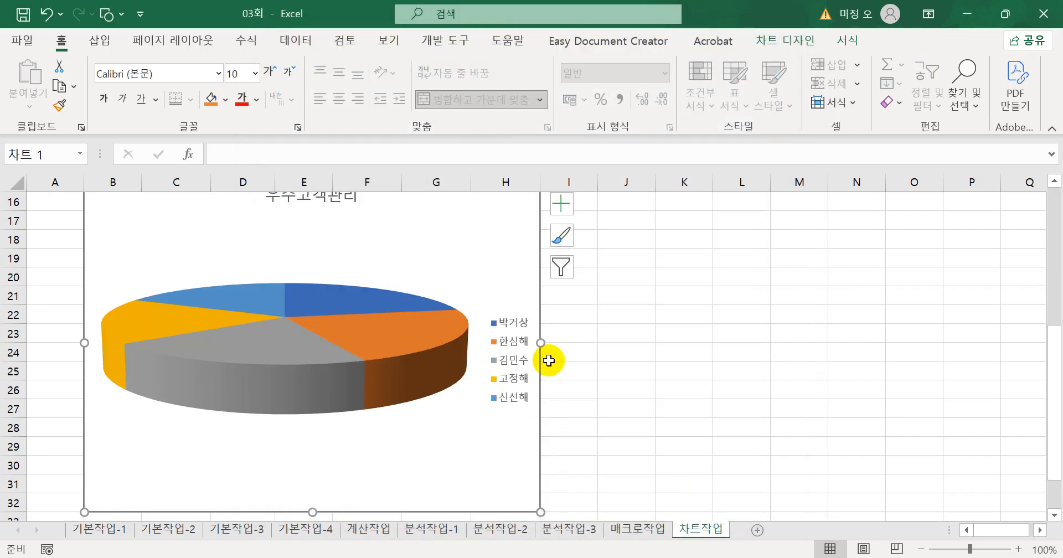
Step: Set the chart title's font to 굴림 and its size to 18
scroll(545, 357, "up", 2)
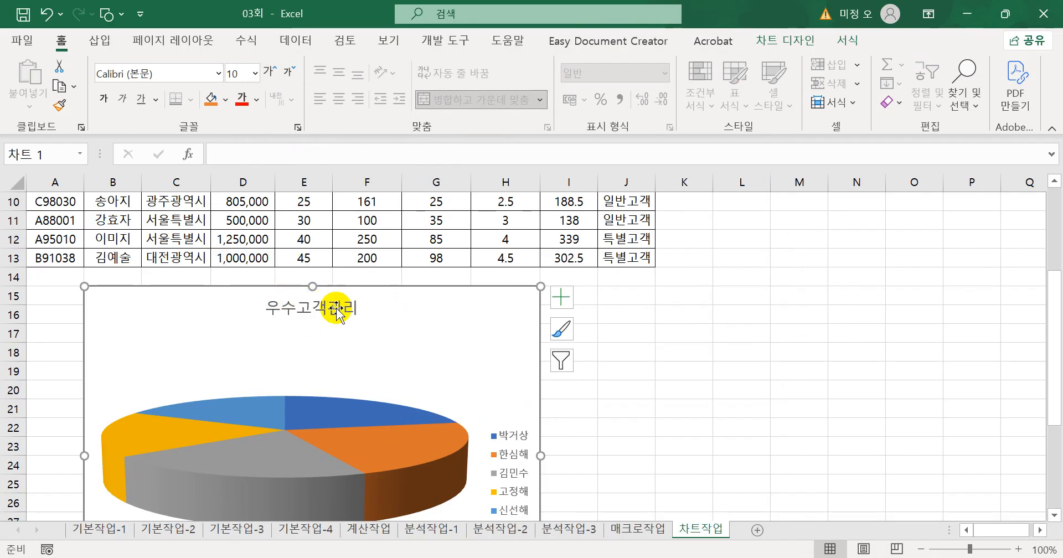
left_click(343, 310)
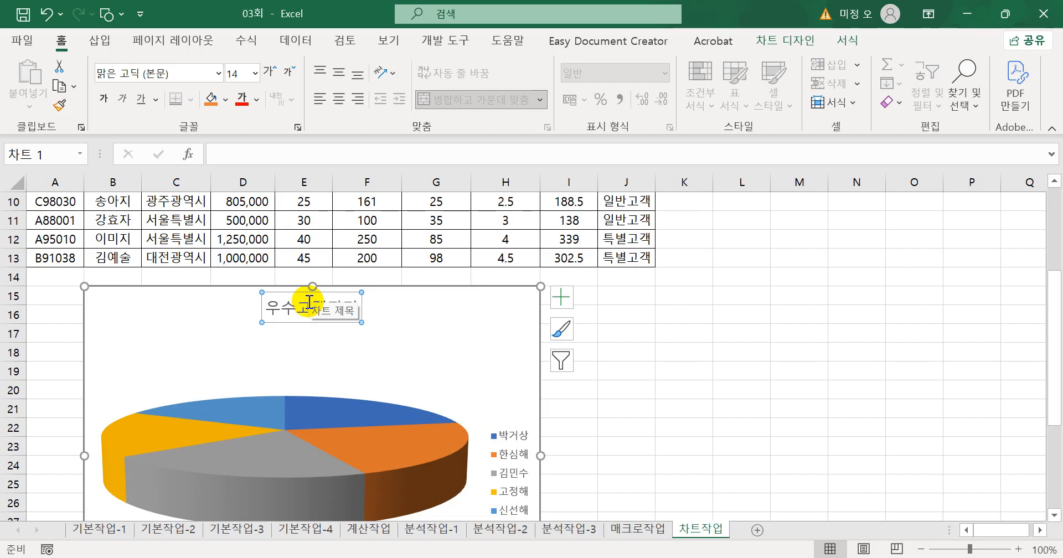
left_click(218, 74)
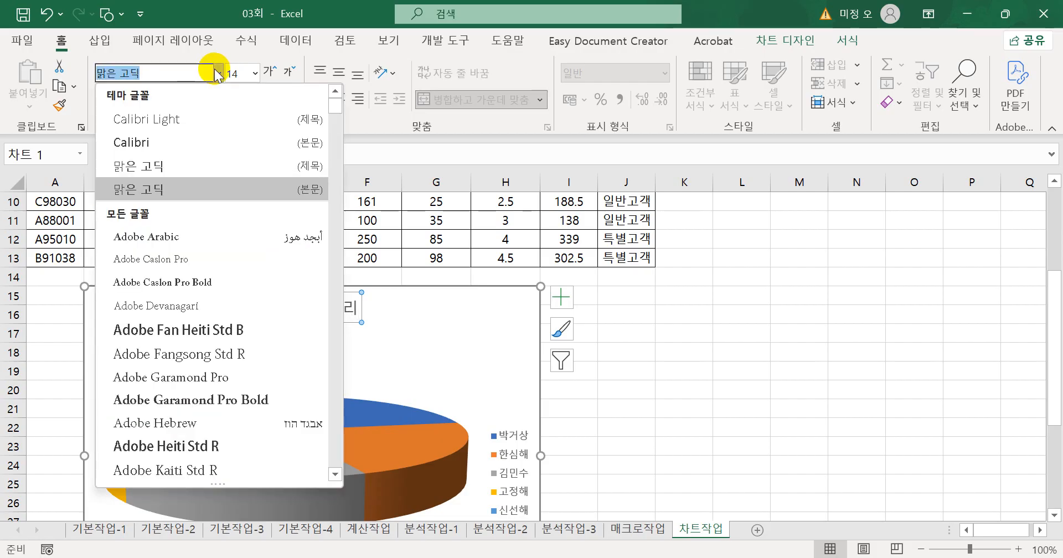
type("굴림")
key("Return")
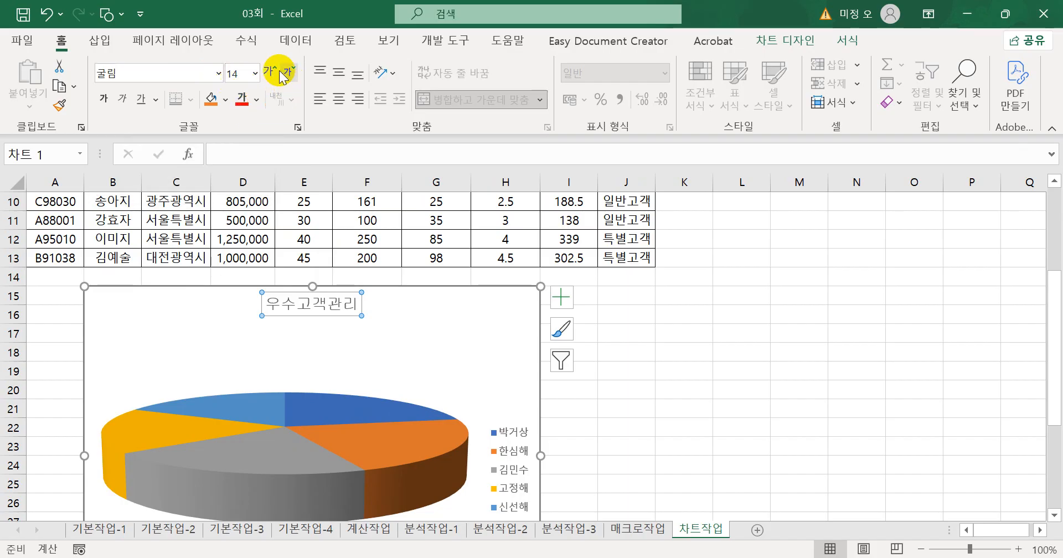
left_click(255, 73)
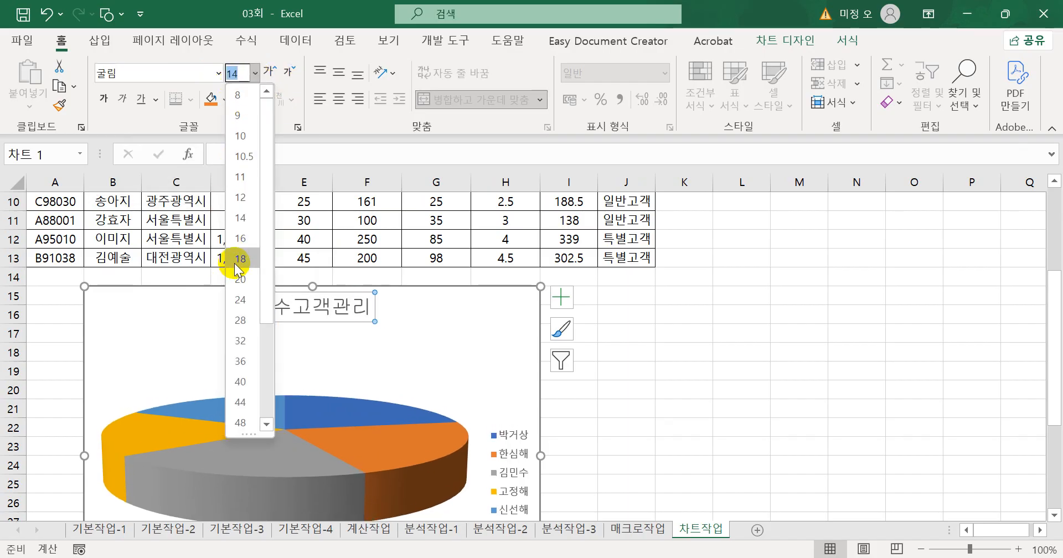
left_click(240, 258)
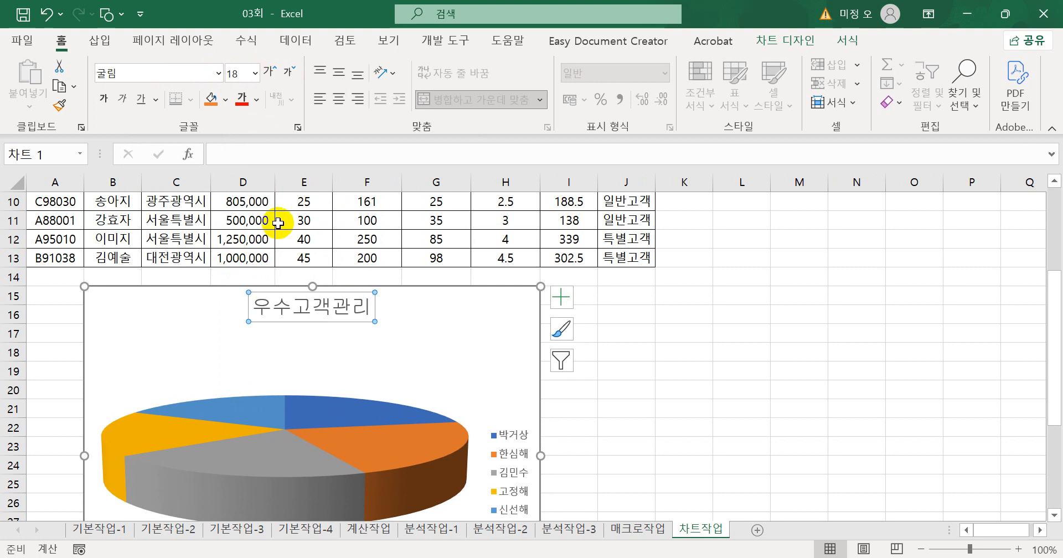
Step: Color the chart title's text standard yellow and fill its background with standard red
left_click(256, 100)
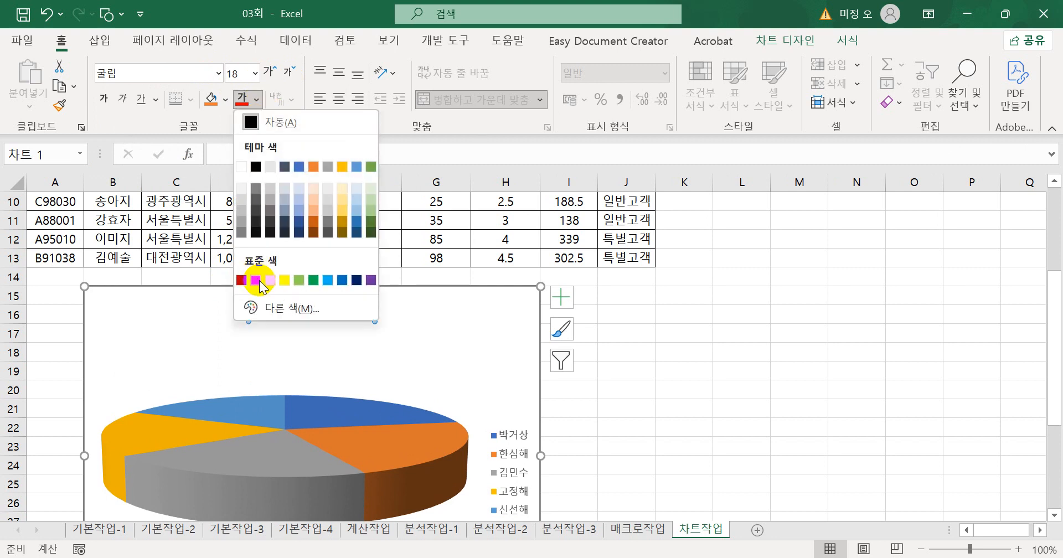
left_click(283, 280)
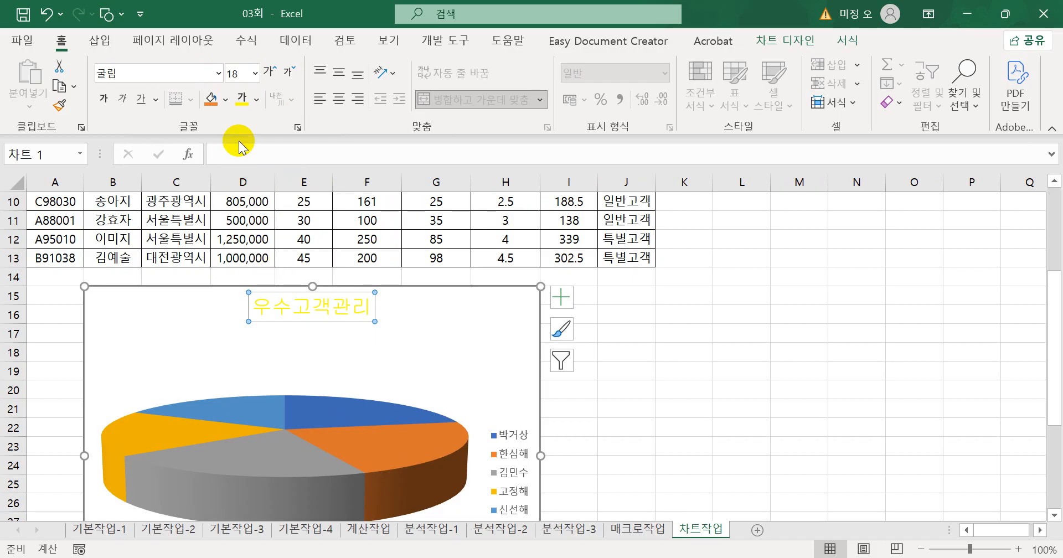
left_click(225, 100)
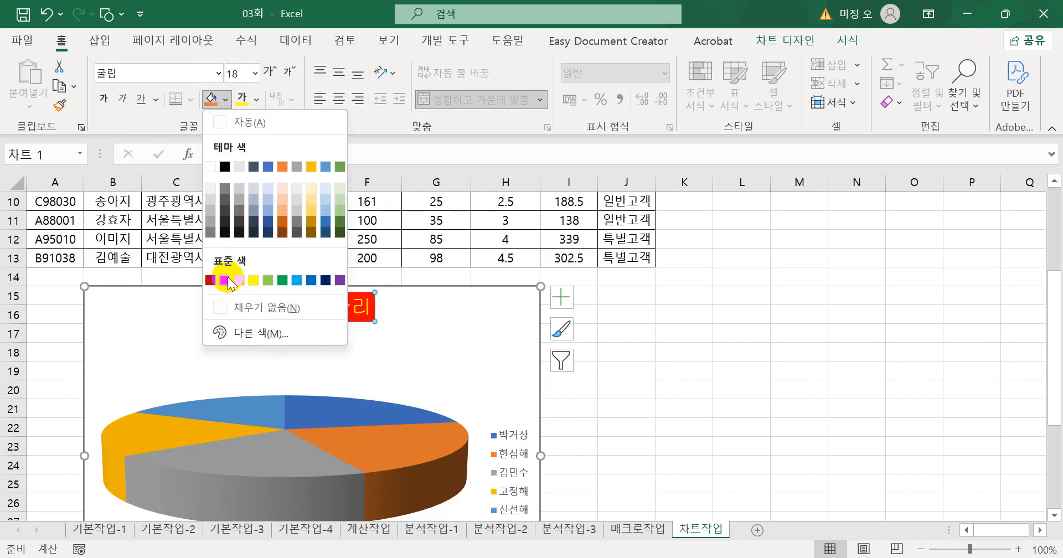
left_click(225, 280)
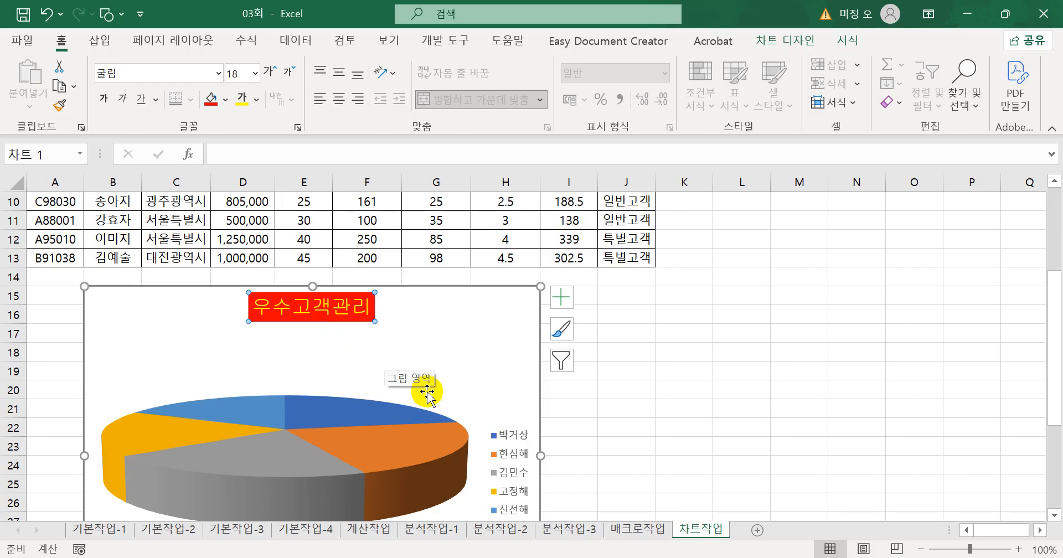
Step: Add a data label to only the dark blue slice of the 구매실적 series, showing 백분율 instead of 값
scroll(451, 401, "down", 1)
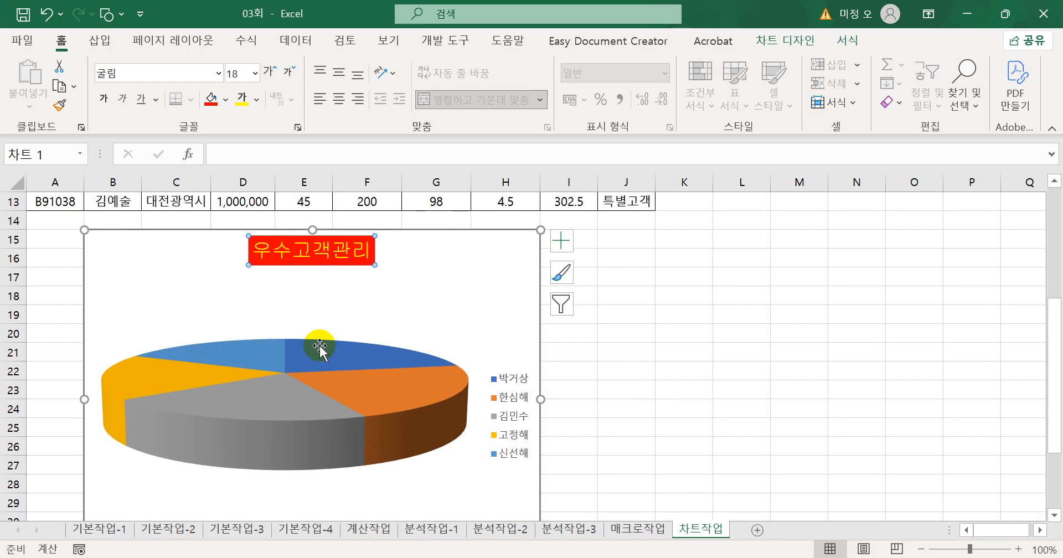
left_click(256, 352)
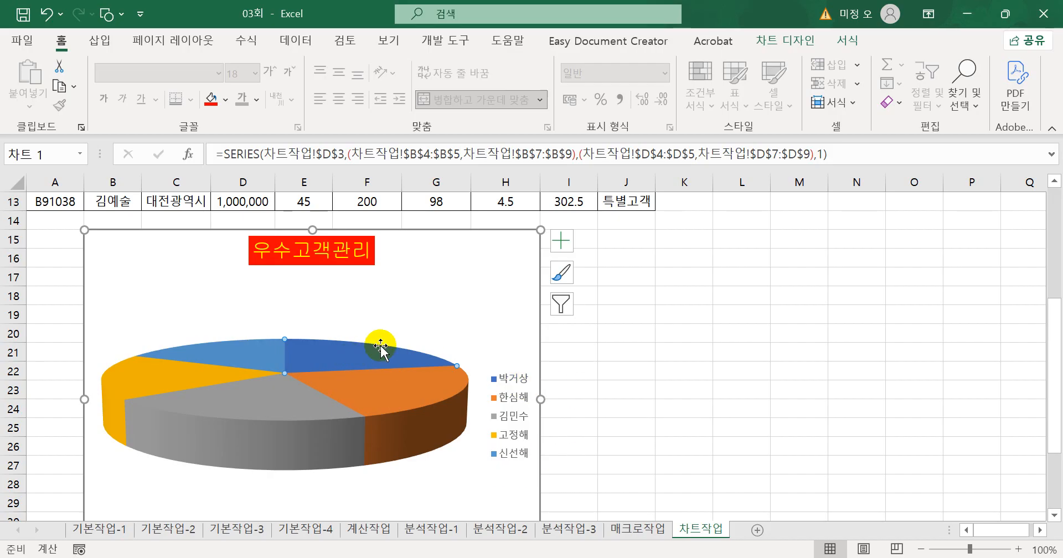
left_click(560, 242)
mouse_move(693, 284)
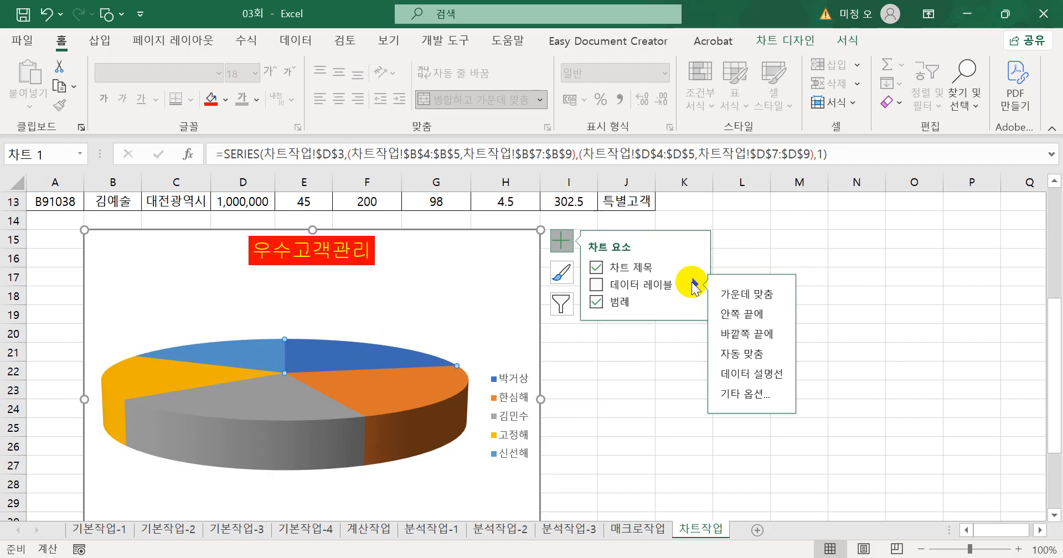
left_click(760, 315)
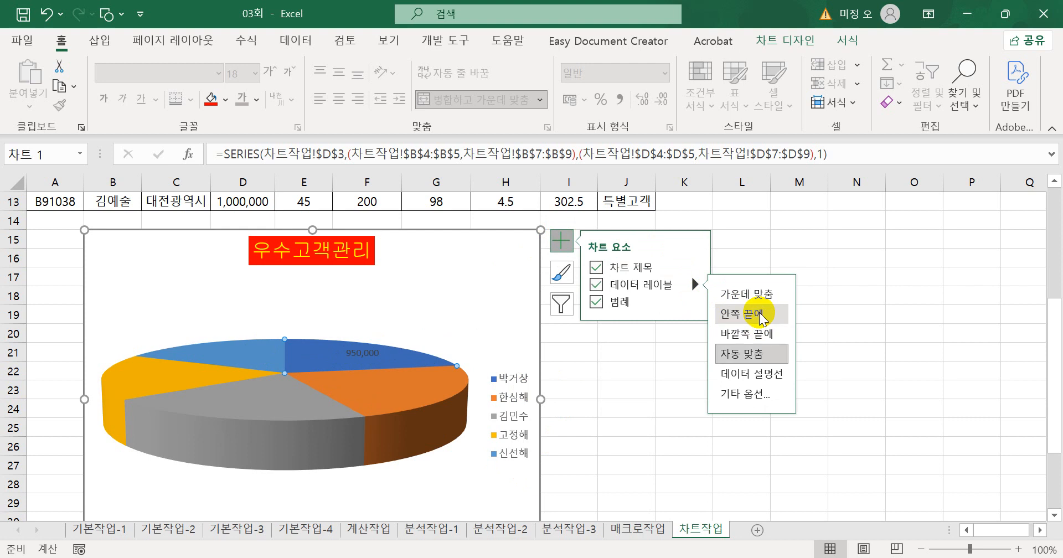
left_click(766, 398)
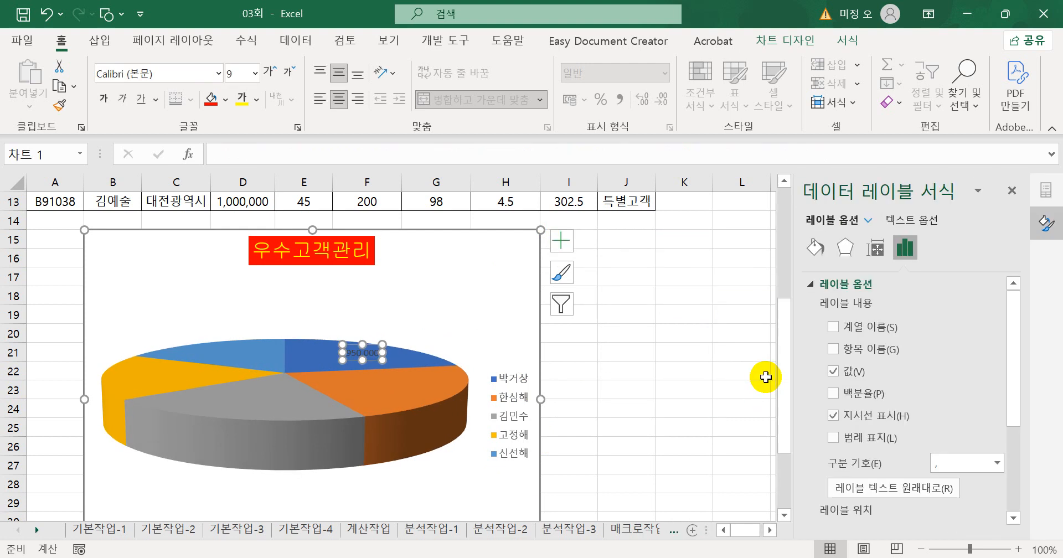
left_click(833, 371)
left_click(833, 393)
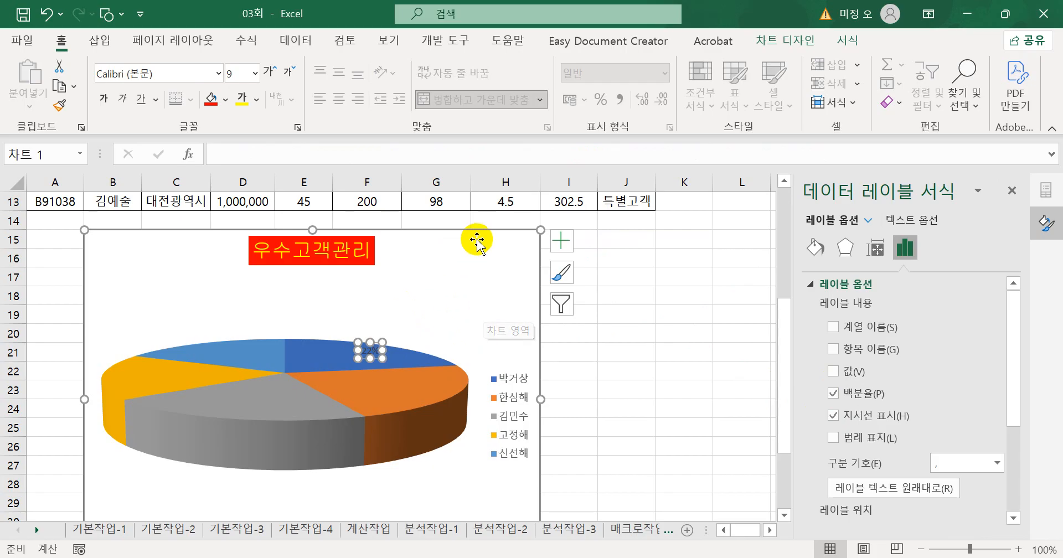
Step: Pull only the dark blue slice away from the pie, to an explosion of about 26%
left_click(475, 285)
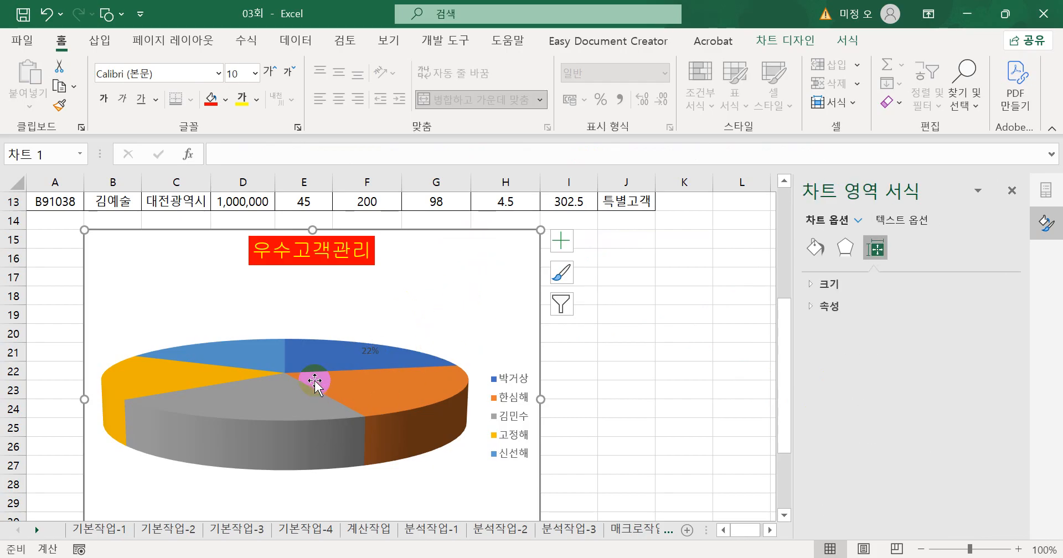
left_click(323, 359)
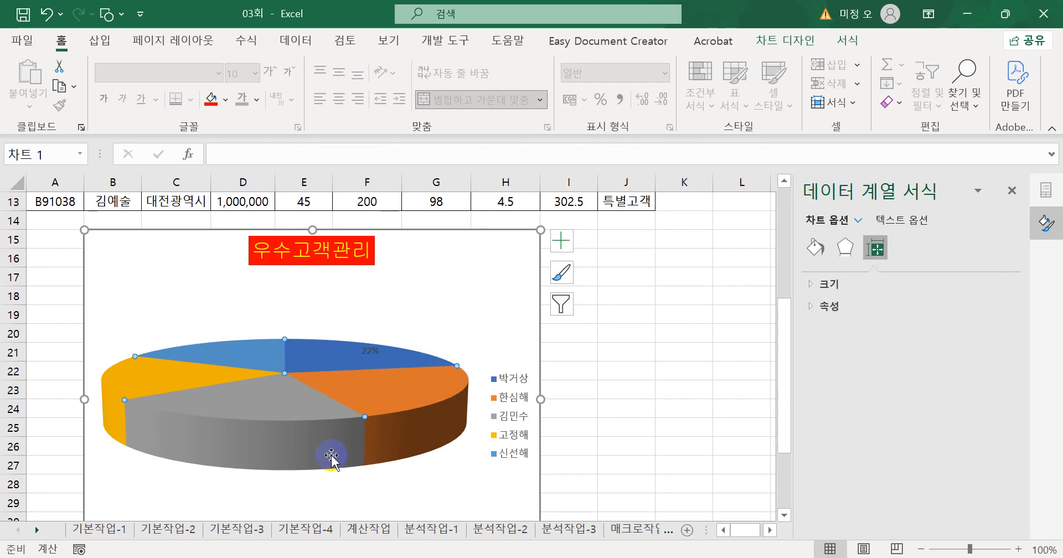
left_click(317, 356)
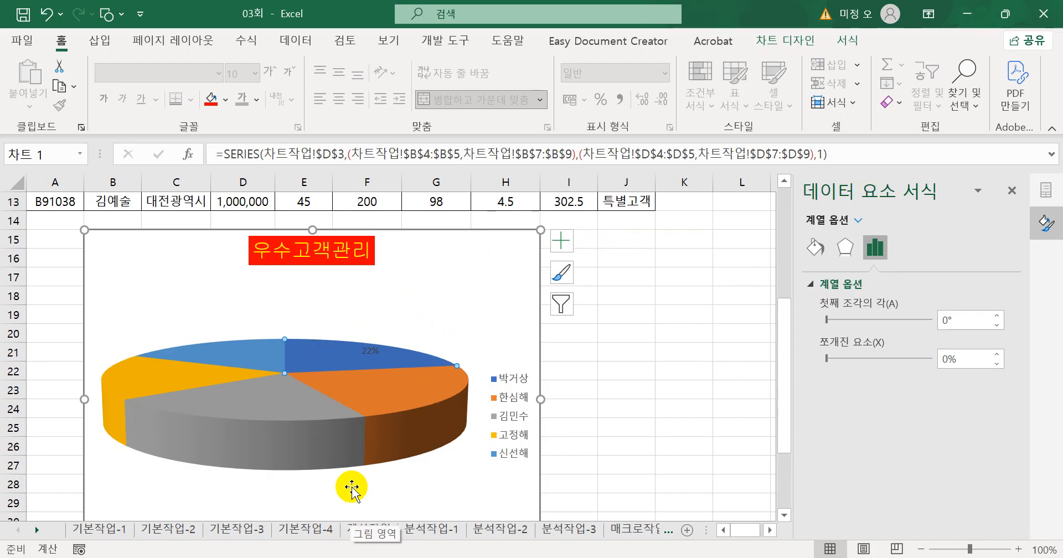
left_click_drag(337, 353, 344, 332)
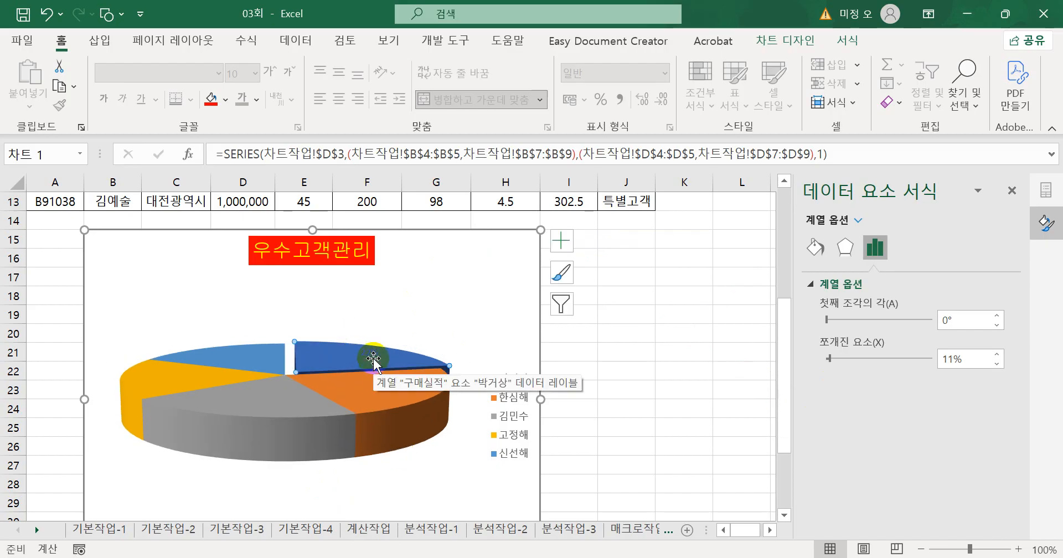
mouse_move(351, 346)
left_mouse_down()
mouse_move(397, 330)
mouse_move(388, 368)
mouse_move(339, 364)
mouse_move(363, 358)
left_mouse_up()
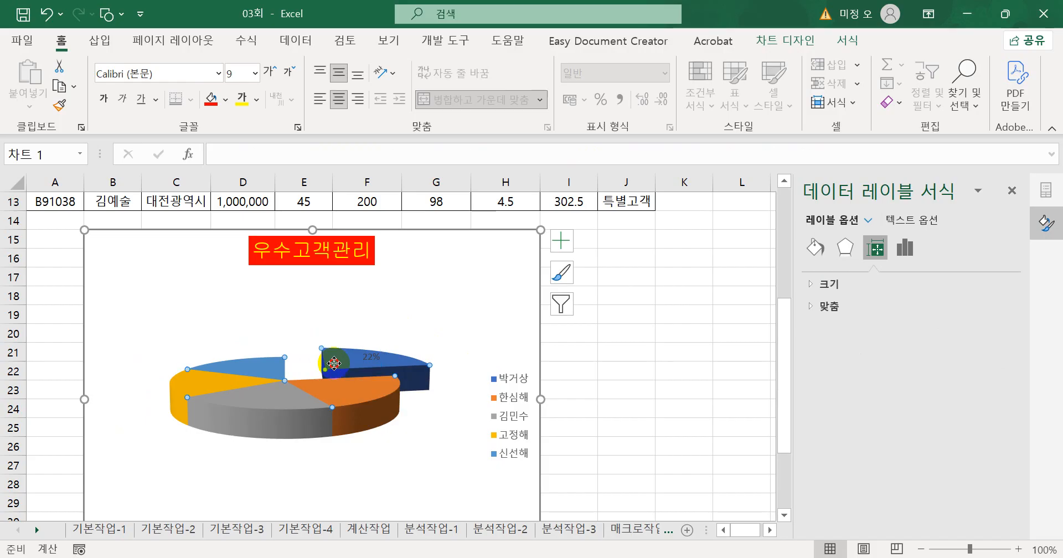
left_click(334, 363)
left_click(338, 360)
left_click_drag(338, 360, 324, 366)
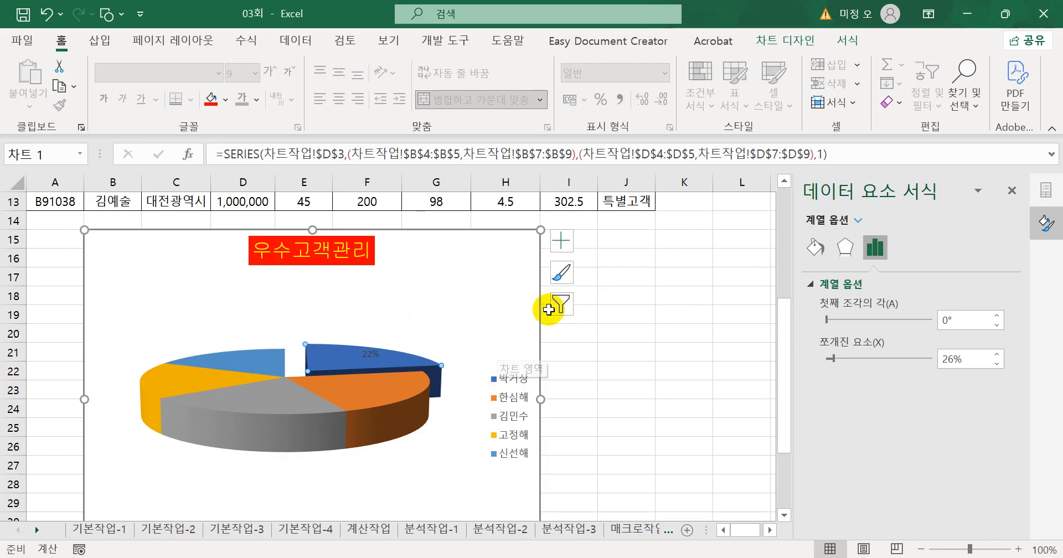
Step: Place the chart legend below the pie using the 아래쪽 position
left_click(562, 239)
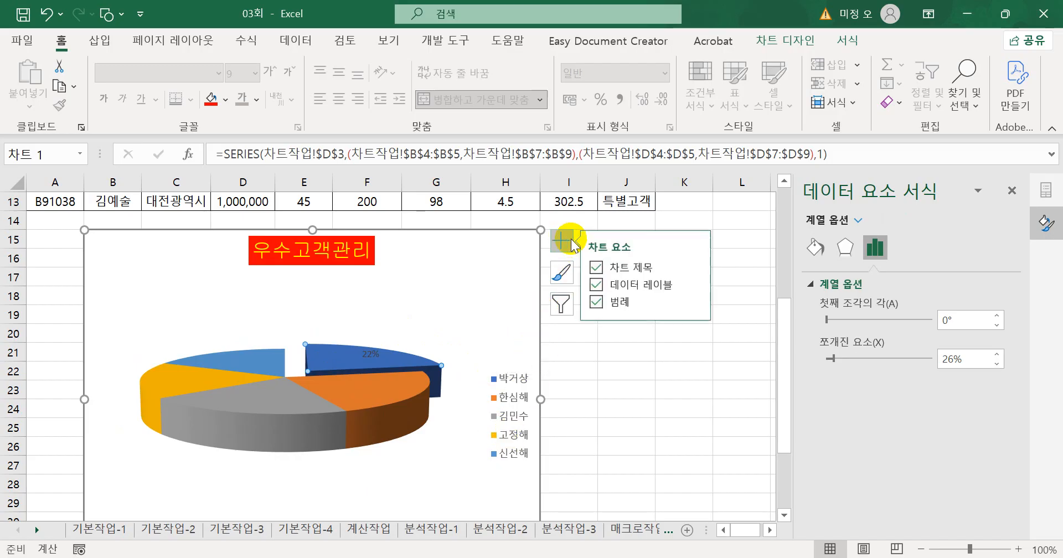
left_click(694, 306)
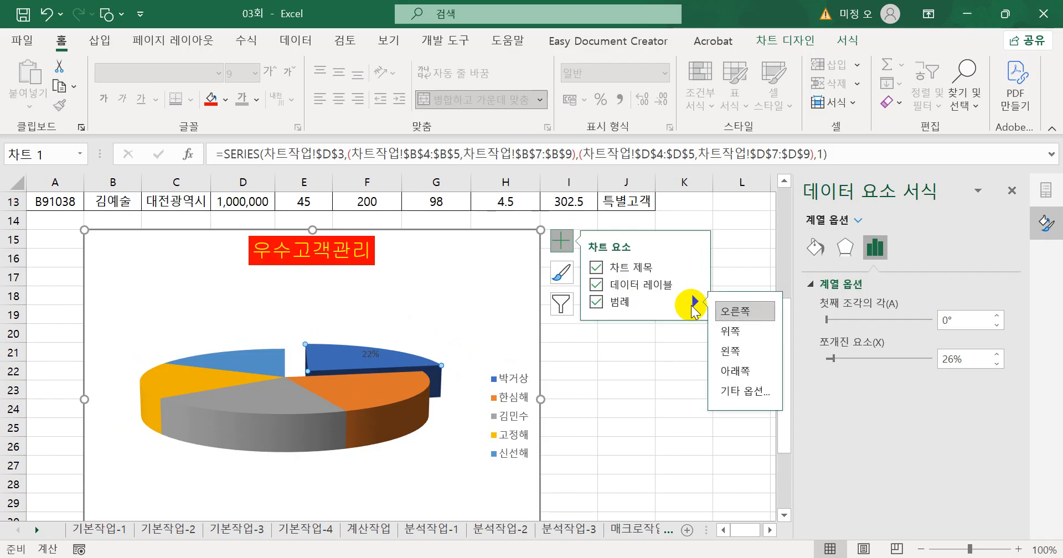
left_click(725, 377)
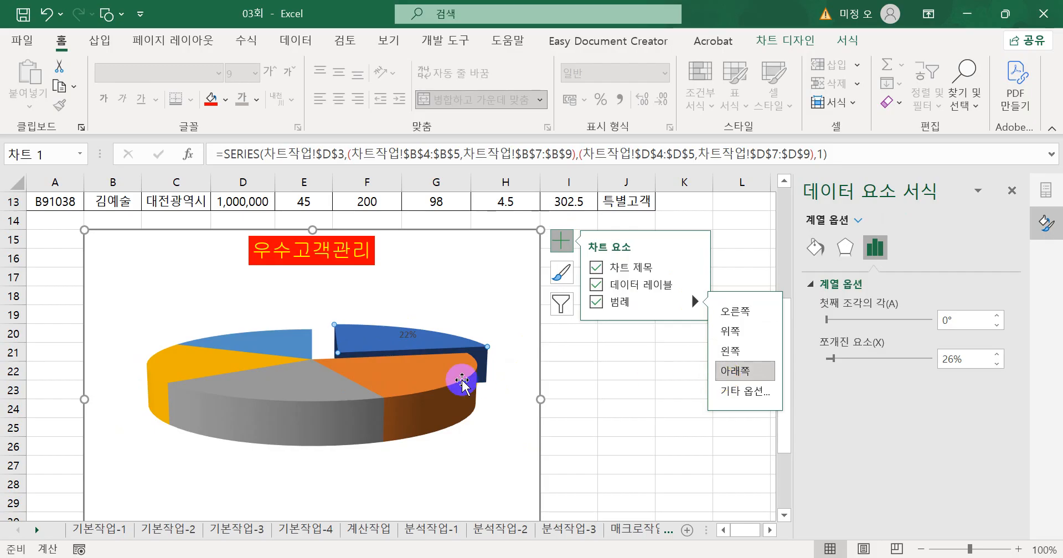
Step: Format the legend with font size 10, bold text and a standard green fill
scroll(462, 381, "down", 1)
left_click(375, 493)
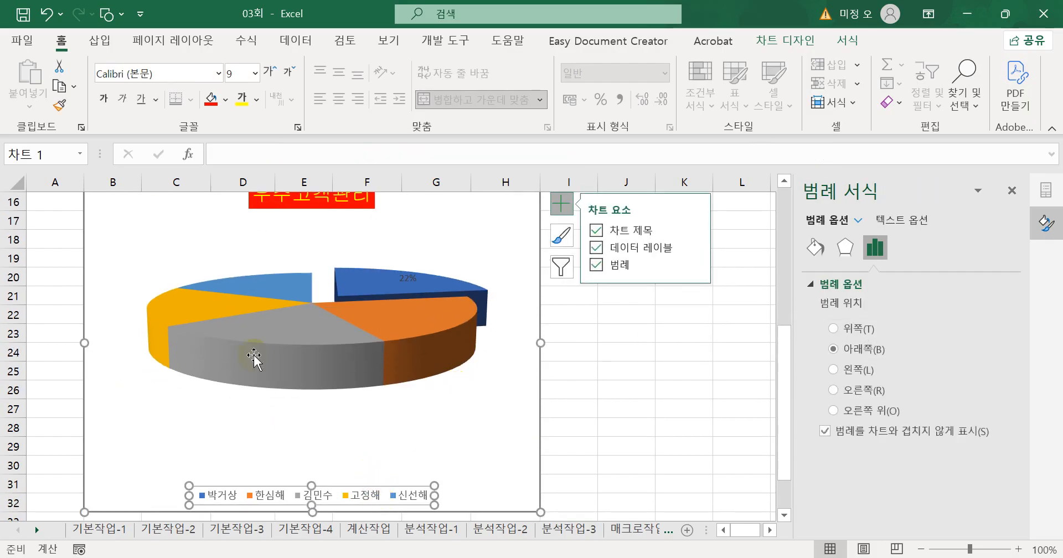
left_click(255, 74)
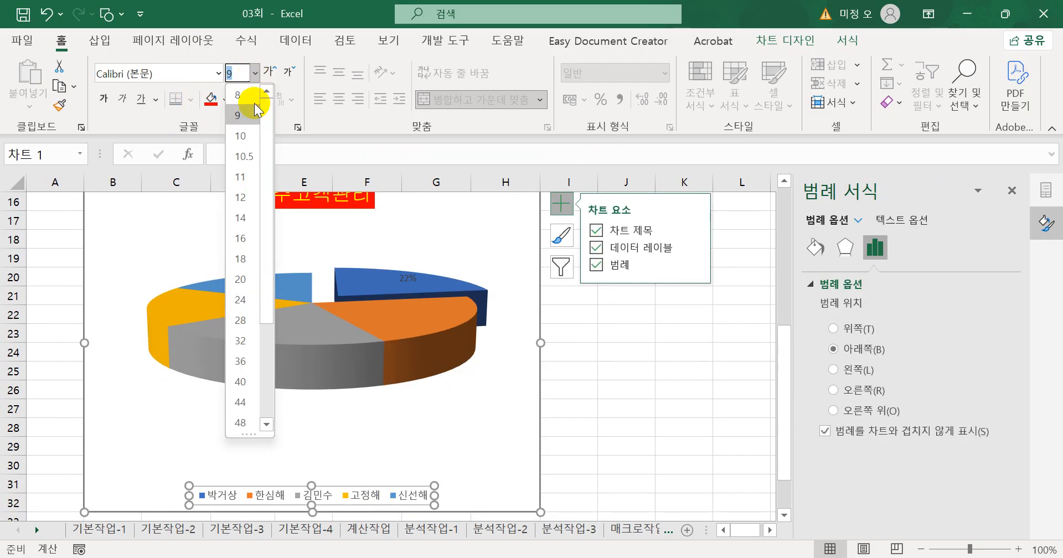
left_click(241, 136)
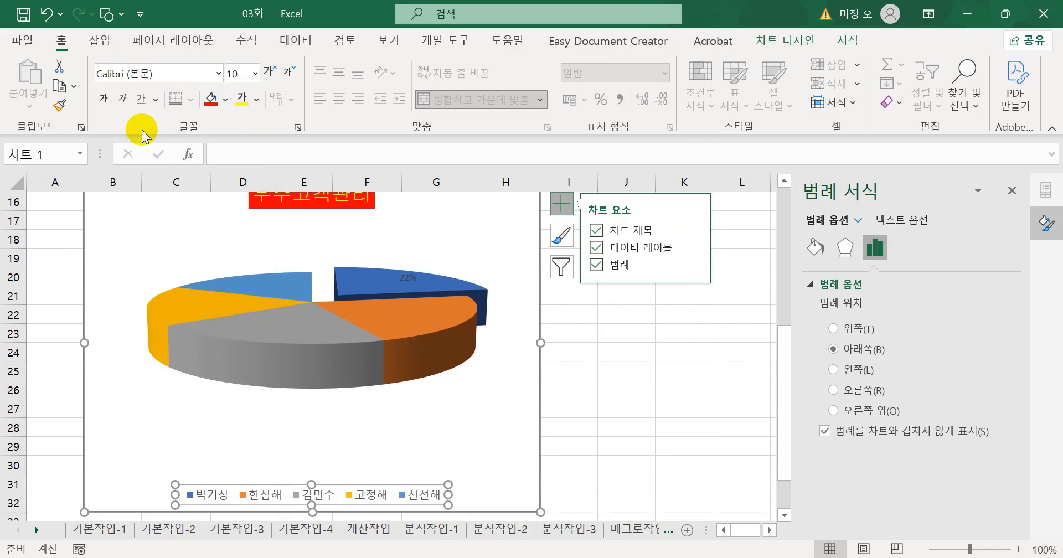
left_click(102, 101)
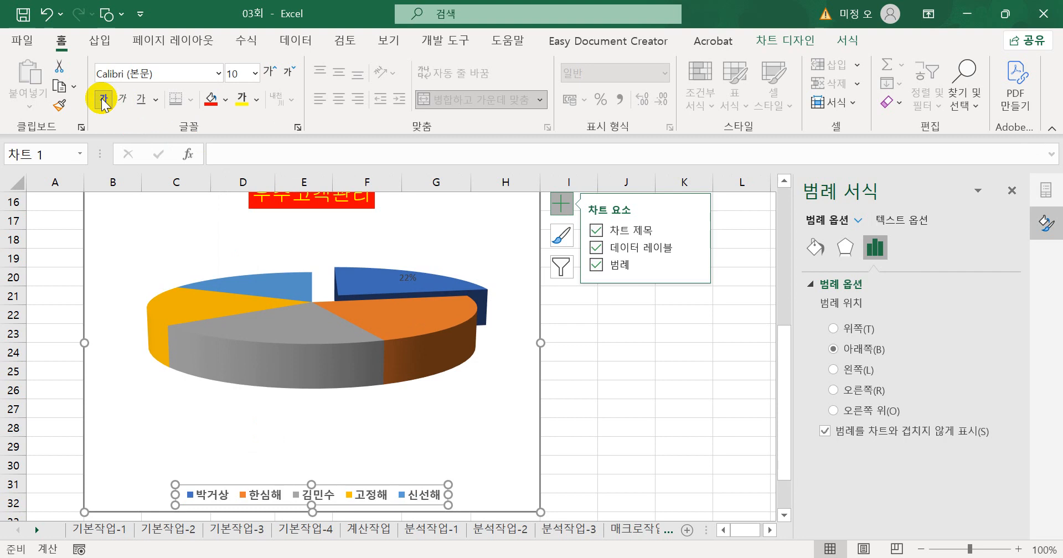
left_click(225, 100)
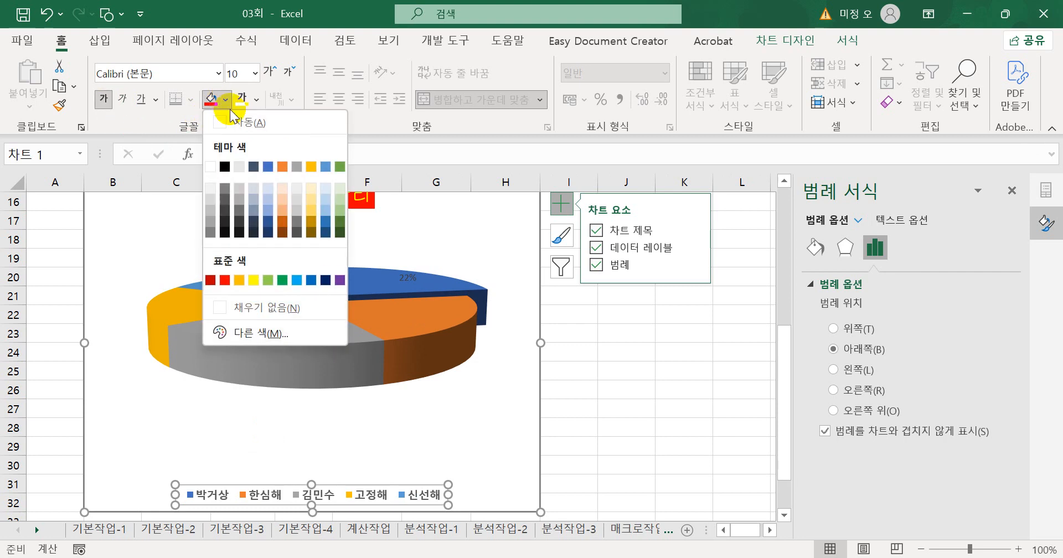
left_click(284, 280)
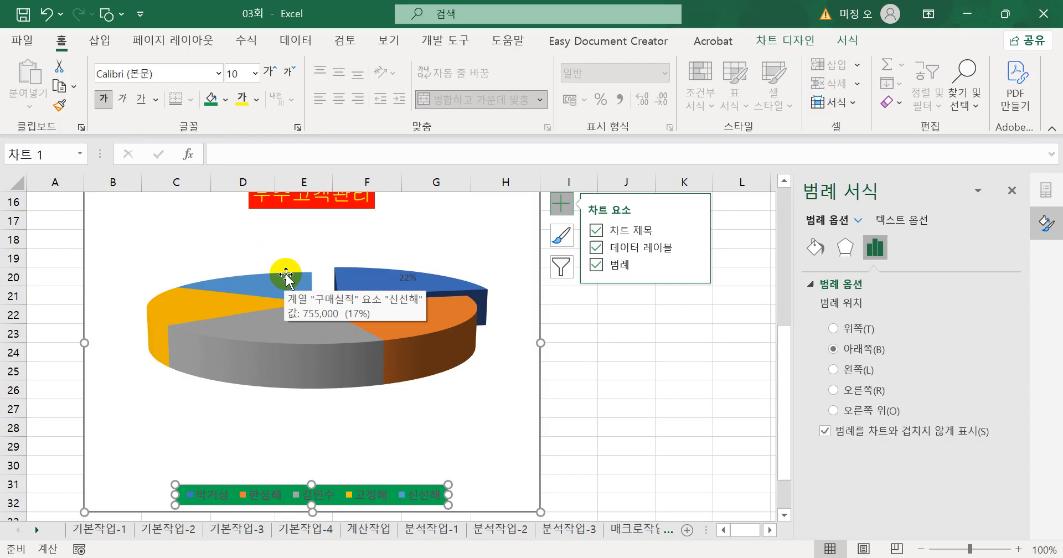
left_click(487, 557)
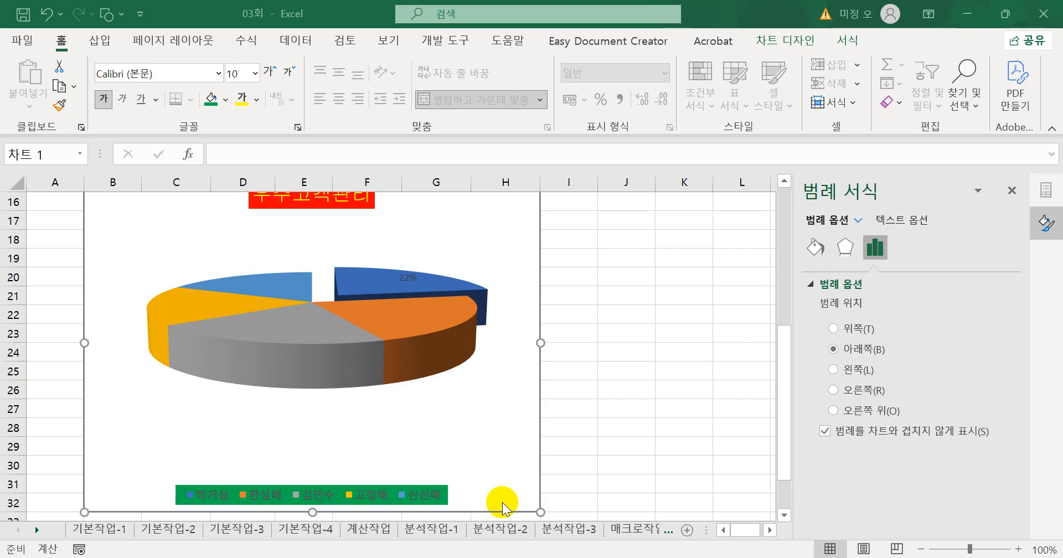
left_click(444, 497)
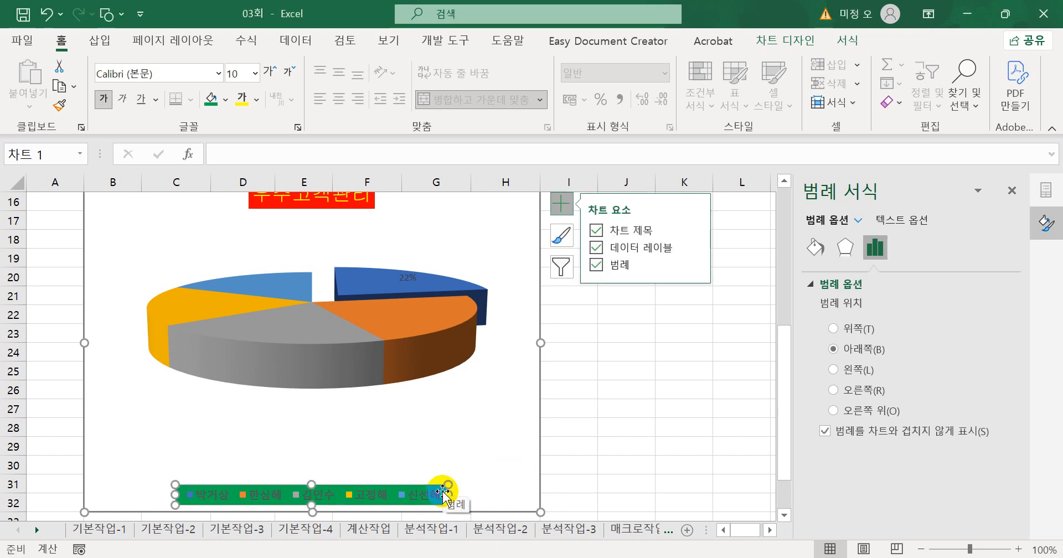
right_click(442, 491)
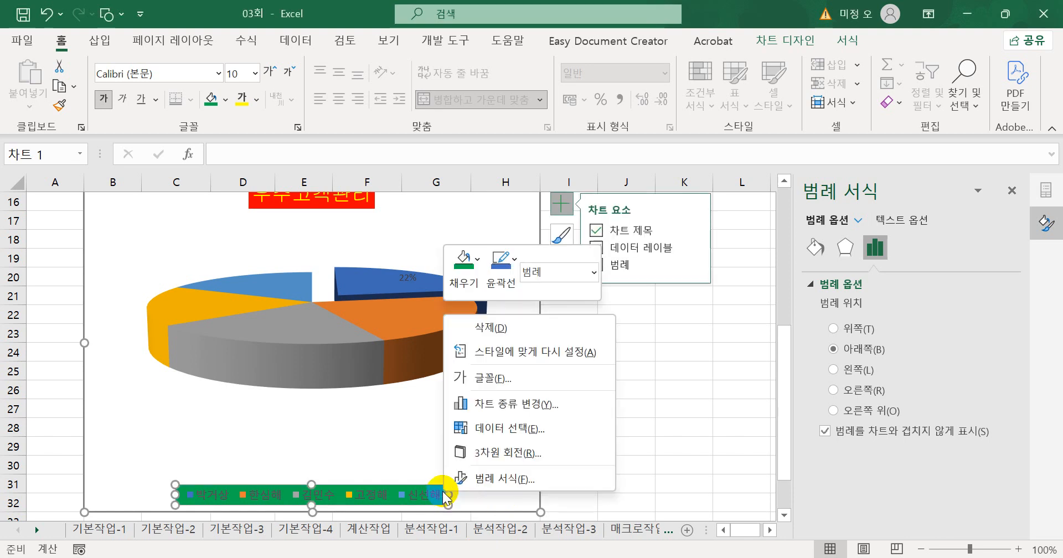
left_click(492, 480)
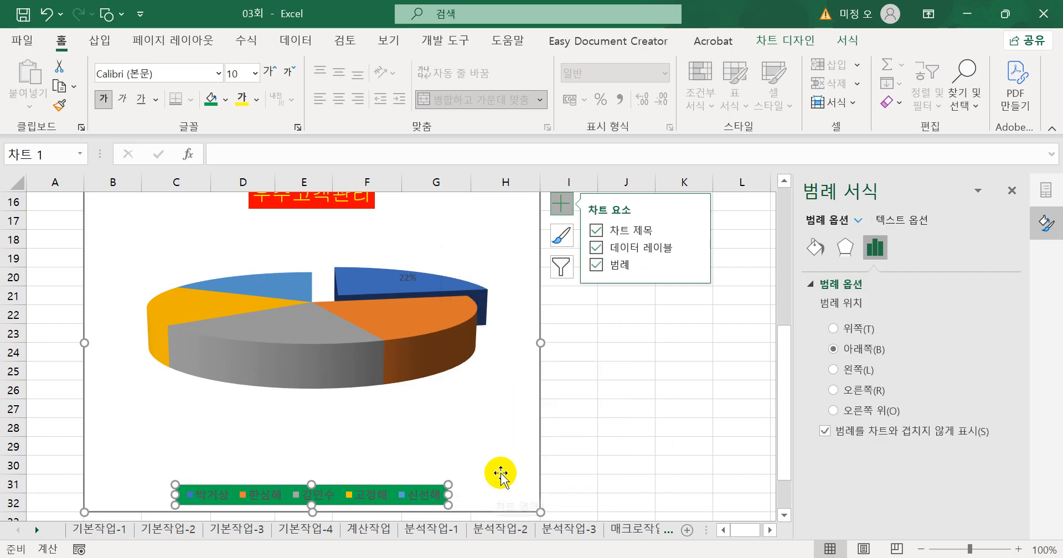
left_click(818, 256)
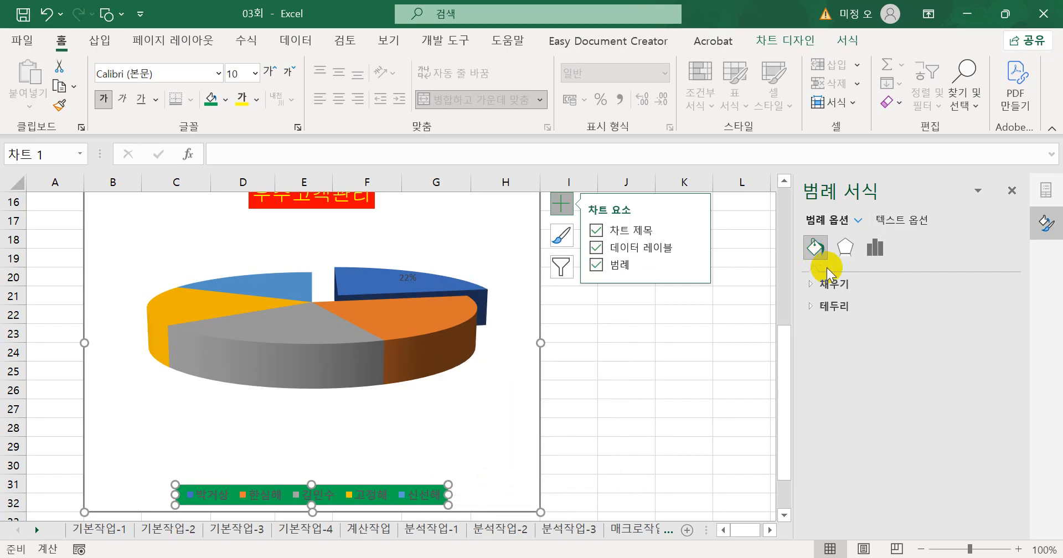
left_click(845, 255)
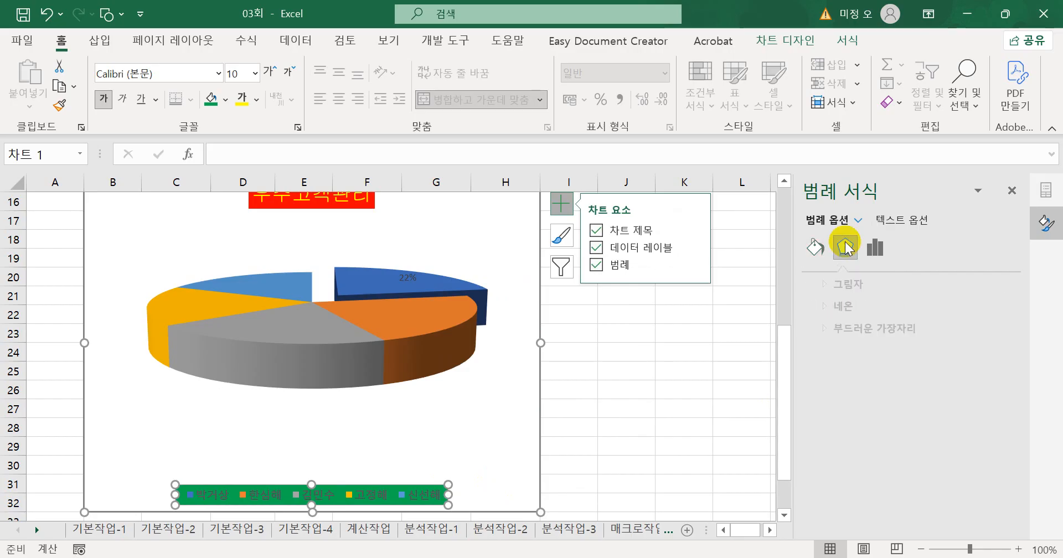
left_click(849, 305)
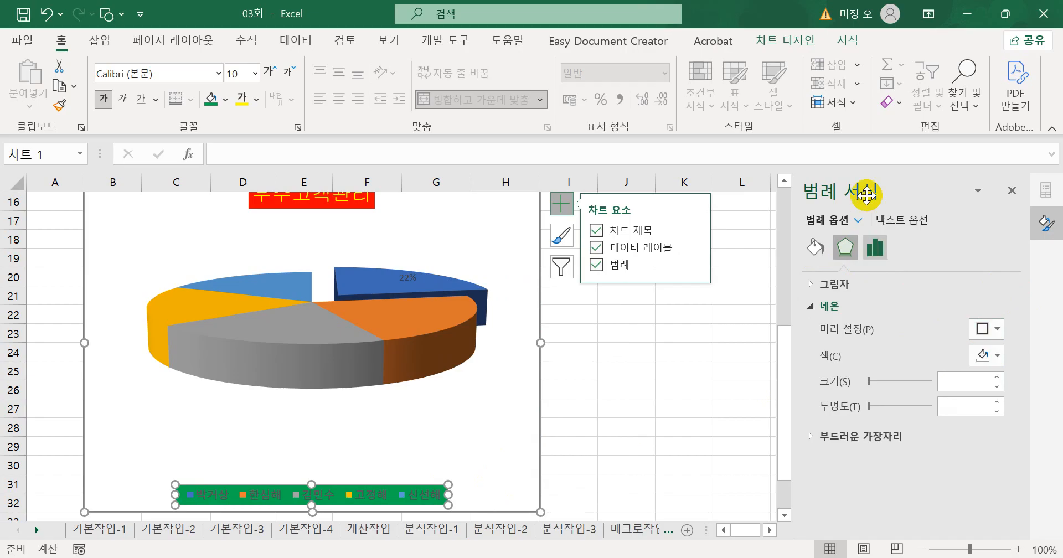
left_click(848, 41)
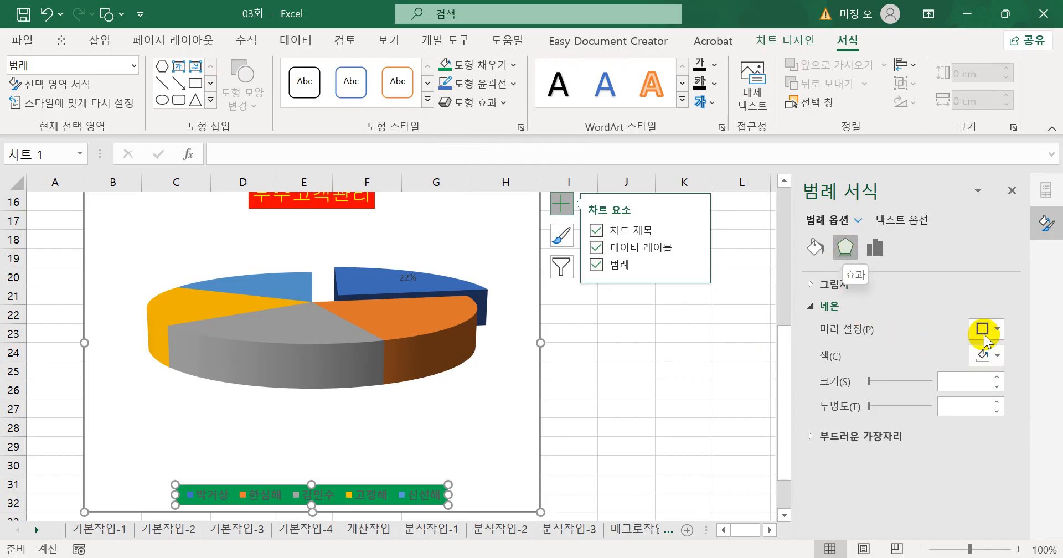
left_click(997, 329)
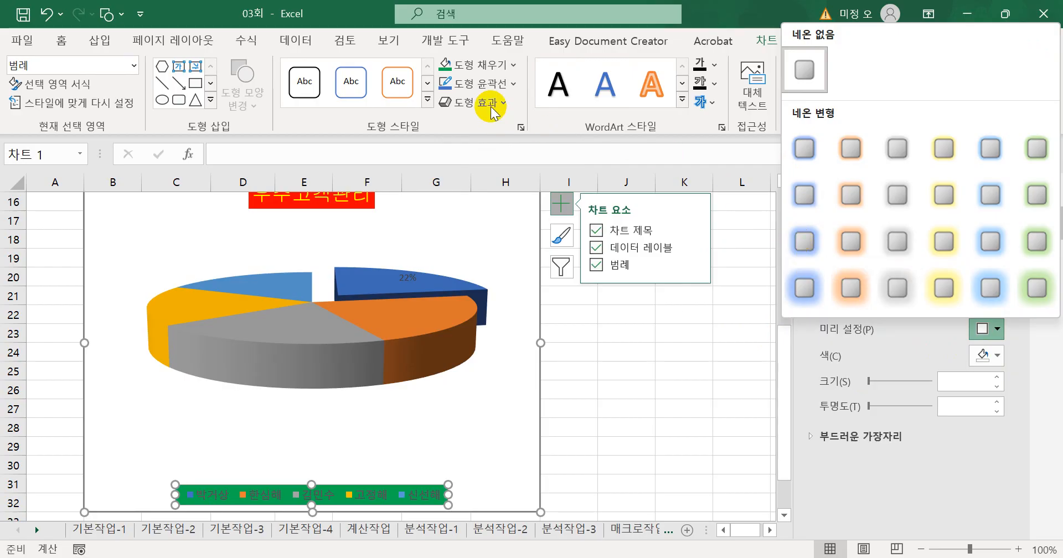
left_click(725, 3)
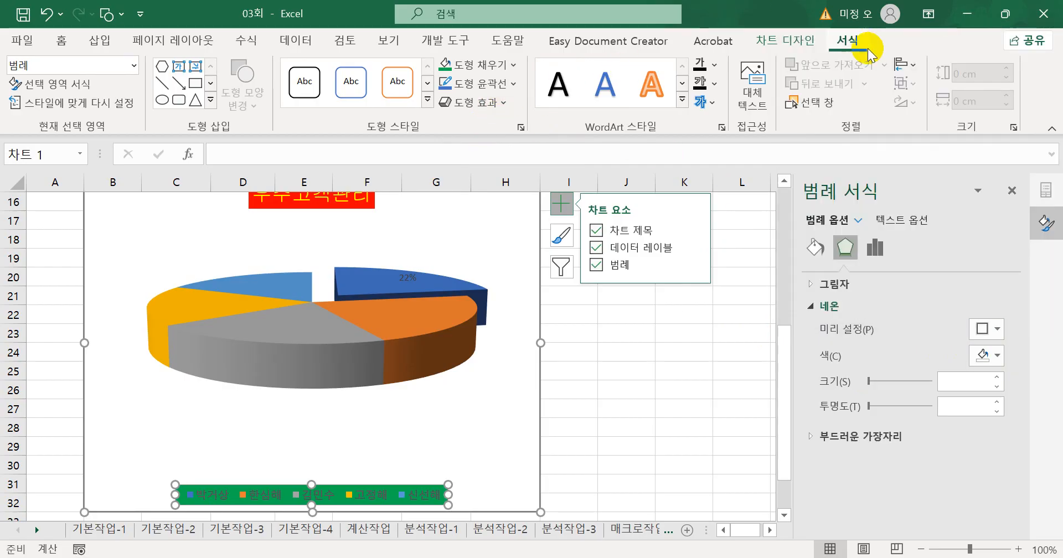
Step: Apply the second-smallest blue 네온 variation to the chart legend as a shape effect
left_click(506, 105)
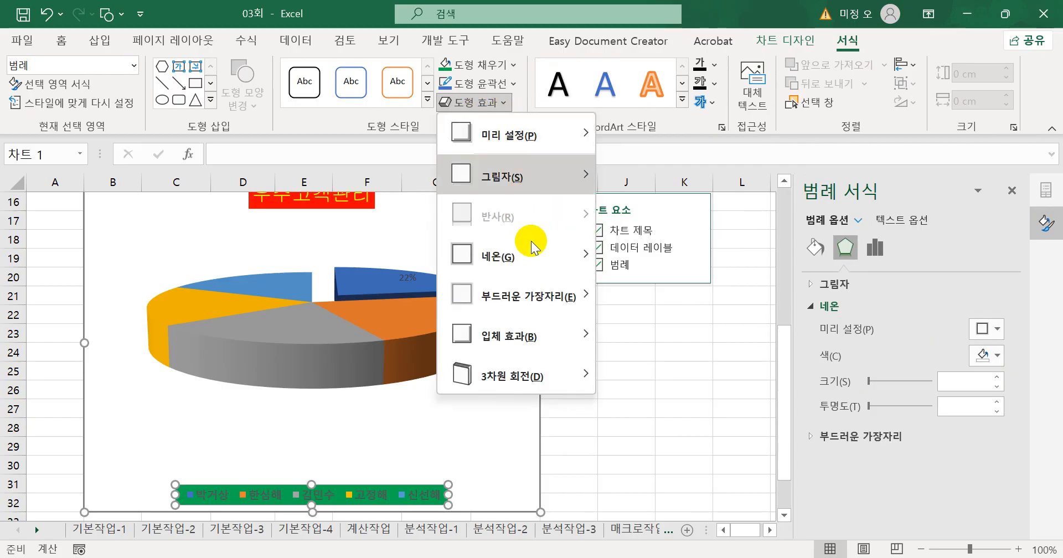
mouse_move(536, 257)
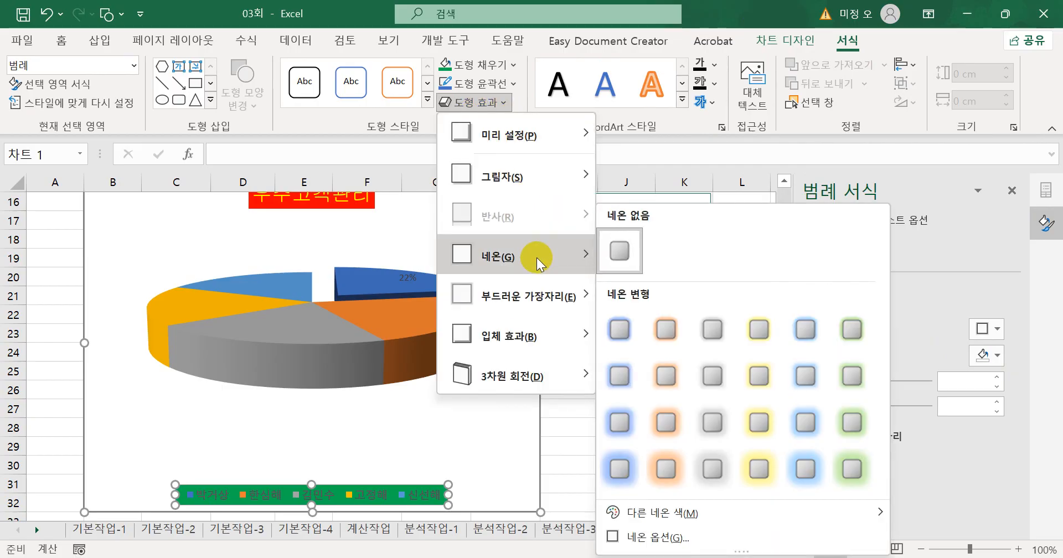
left_click(620, 366)
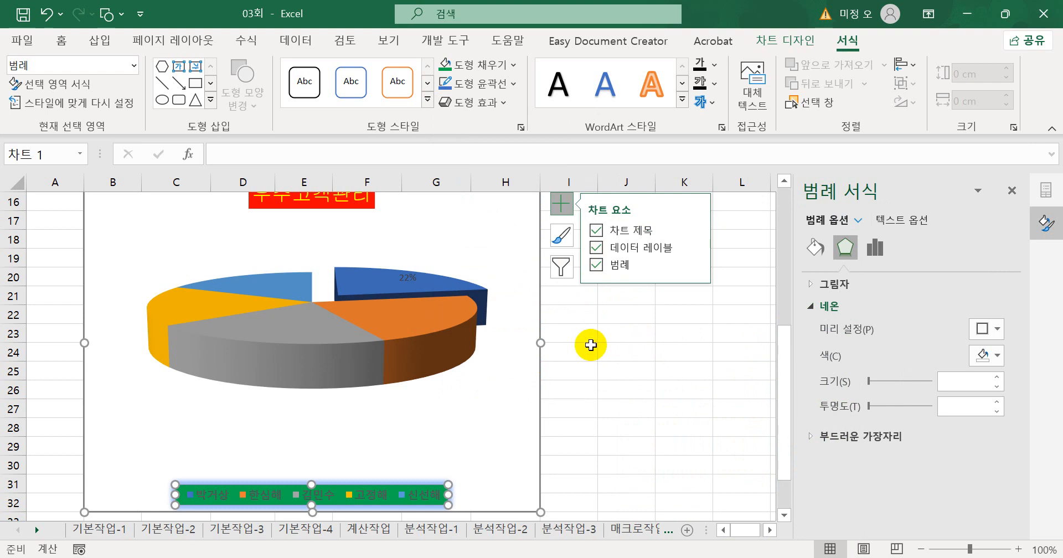
Step: Set the first slice angle (첫째 조각의 각) of the 구매실적 pie series to 15° and deselect the chart
left_click(437, 323)
right_click(437, 324)
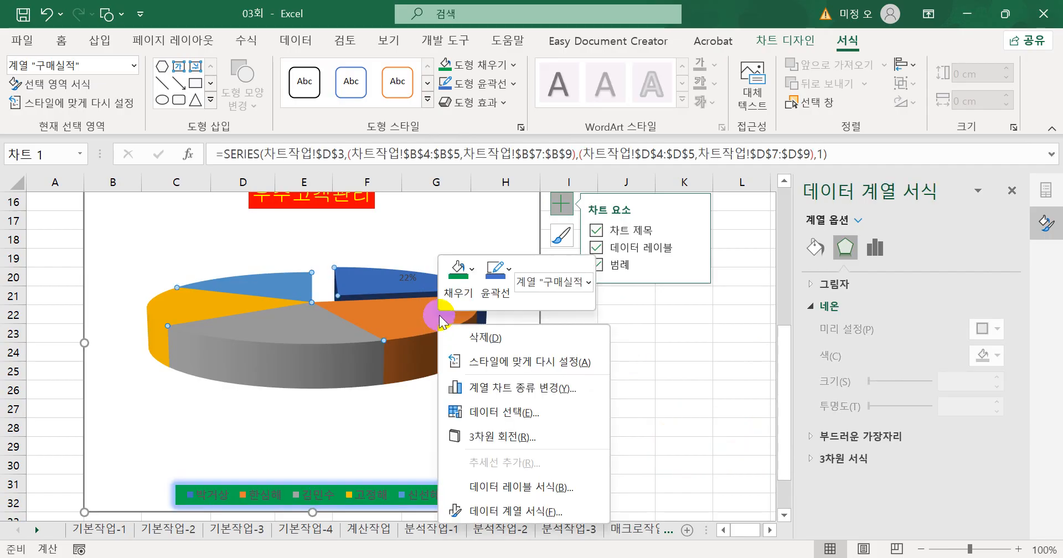
left_click(529, 508)
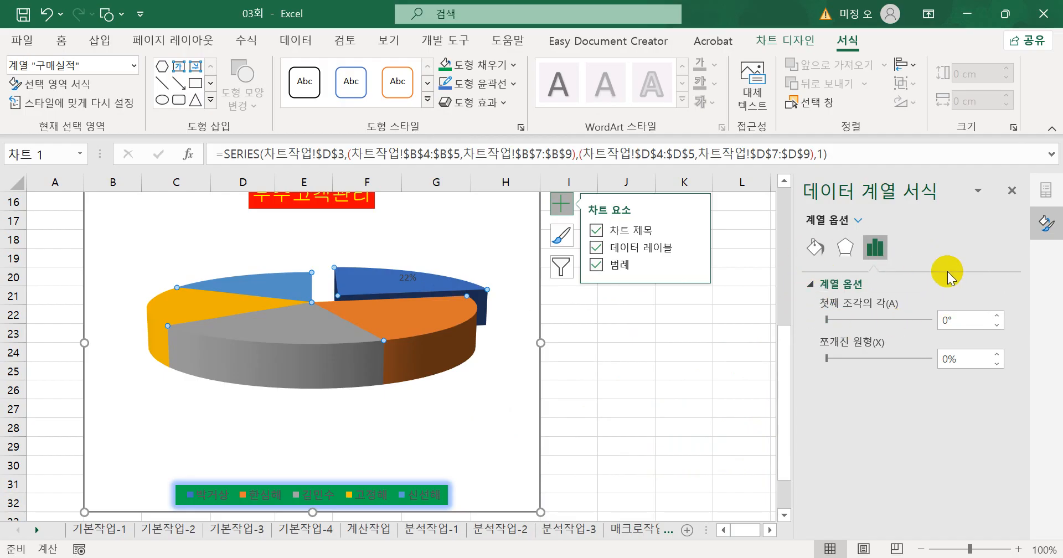
left_click_drag(958, 320, 908, 321)
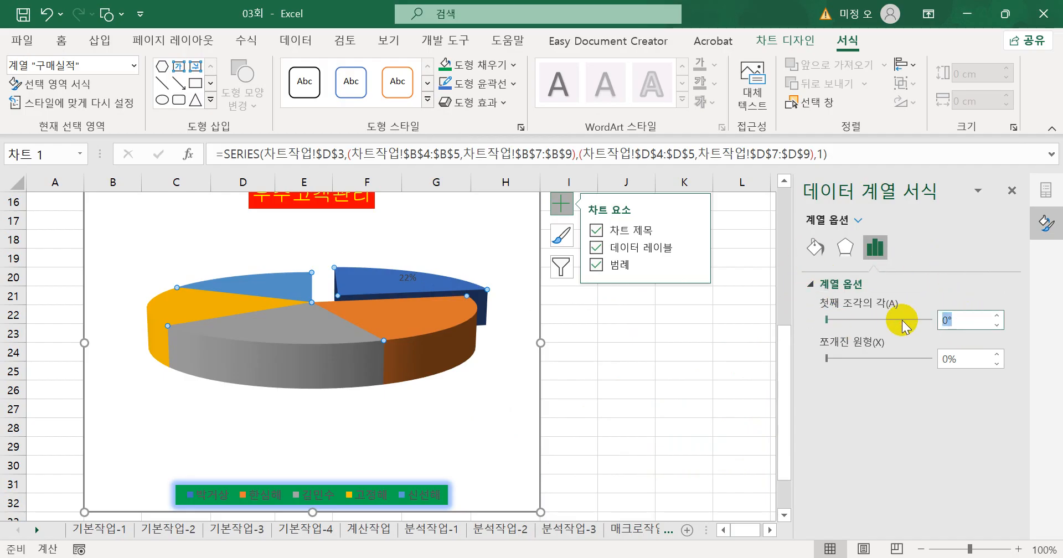
type("15")
key("Return")
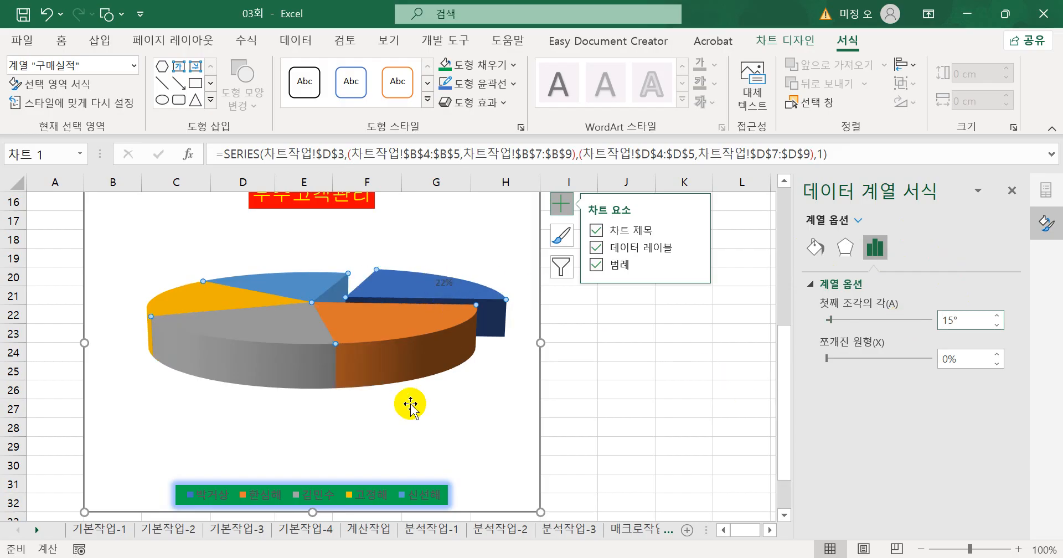
left_click(591, 428)
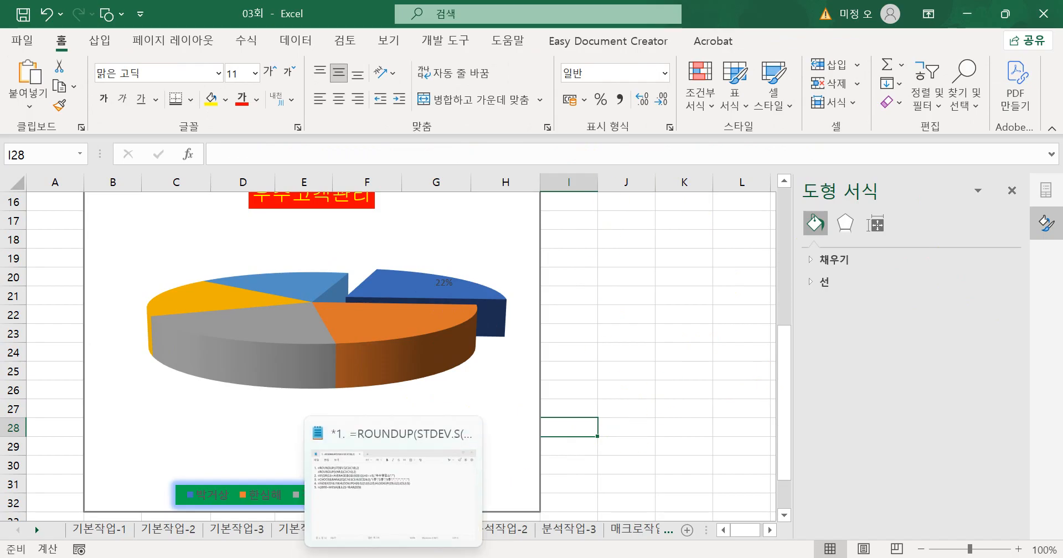
Step: Switch to the Notepad window containing the formula notes
left_click(394, 557)
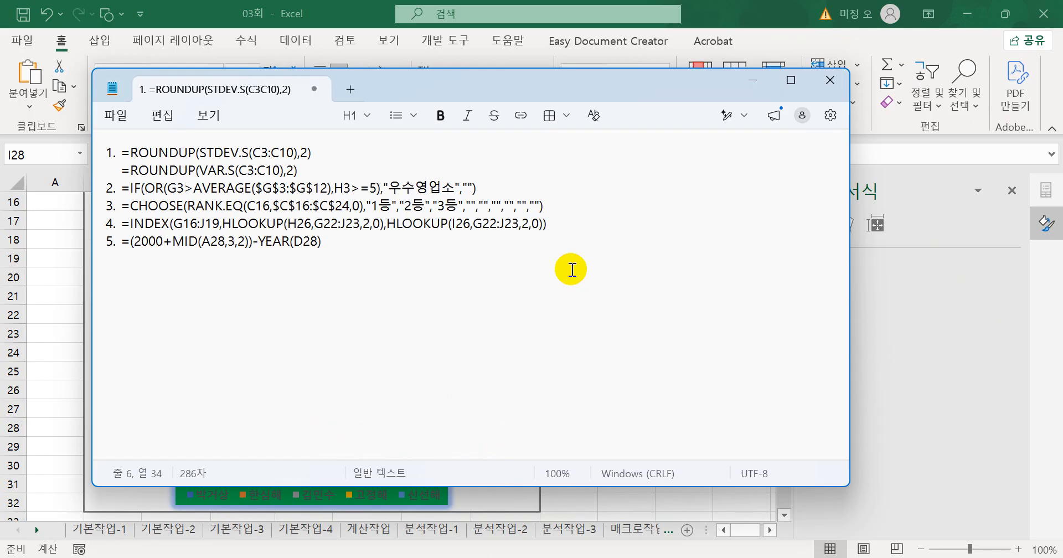